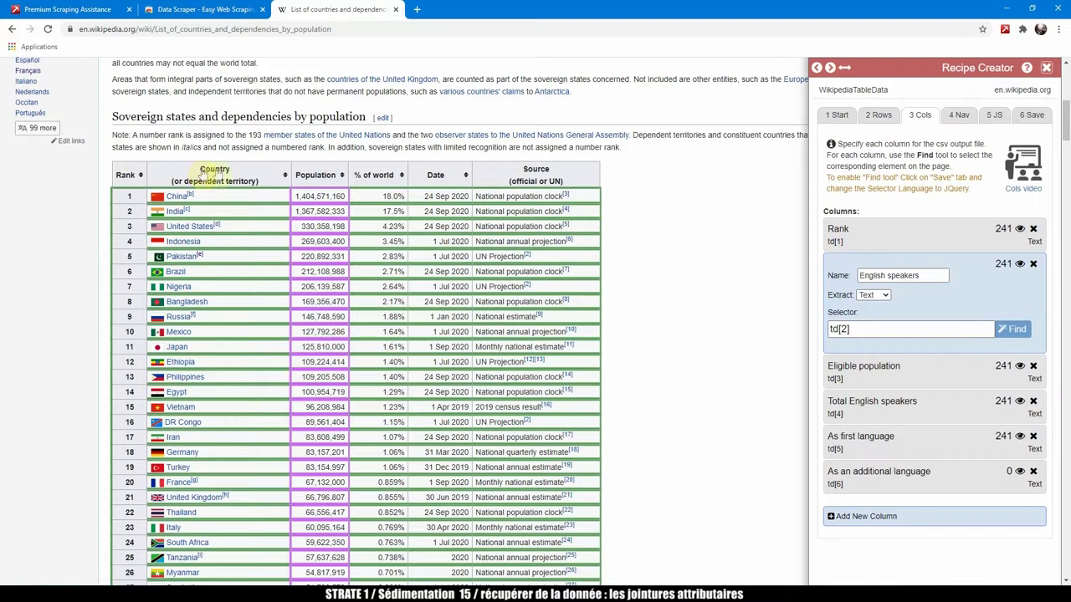
# Rename the recipe's td[2] column as Country and the td[3] column as Population.
pyautogui.moveTo(928, 277); pyautogui.dragTo(661, 249)
pyautogui.write('Country')
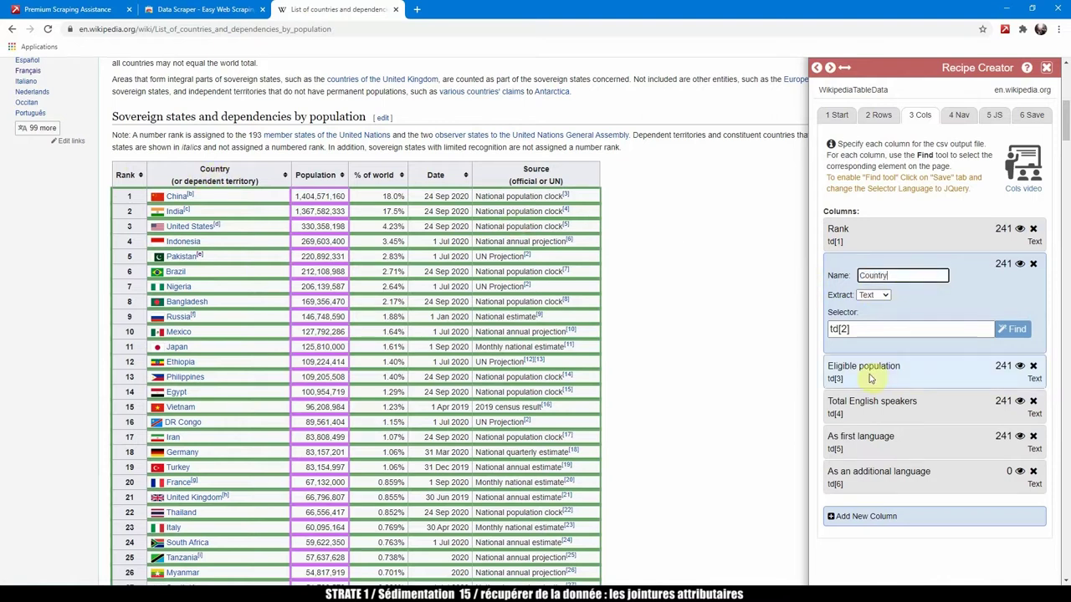
pyautogui.click(870, 378)
pyautogui.moveTo(946, 310); pyautogui.dragTo(831, 307)
pyautogui.write('Population')
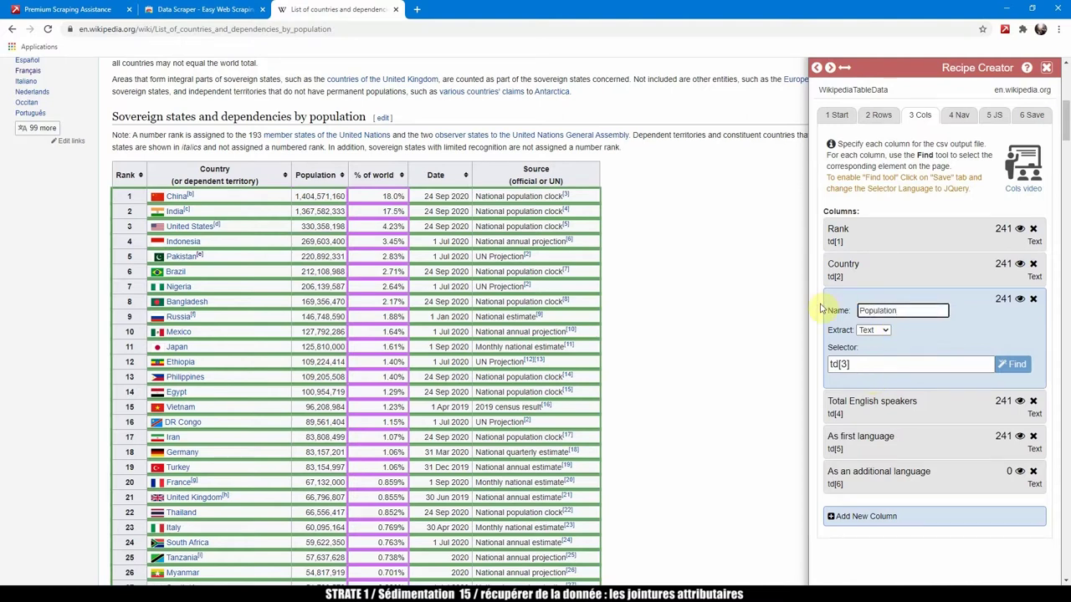
pyautogui.click(875, 402)
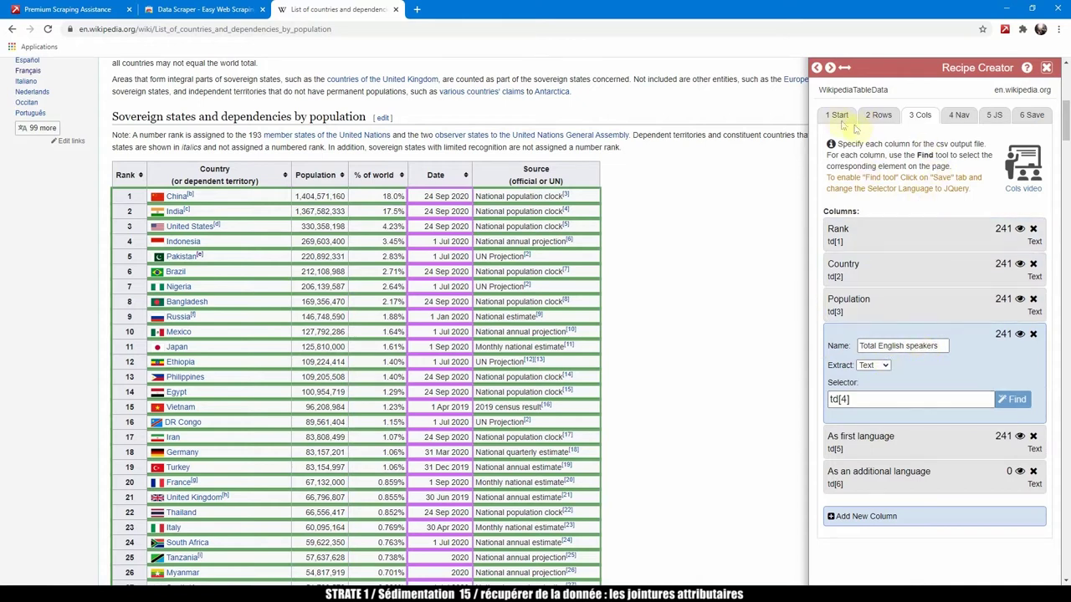
# Run the WikipediaTableData recipe and look through the extracted rows.
pyautogui.click(1027, 115)
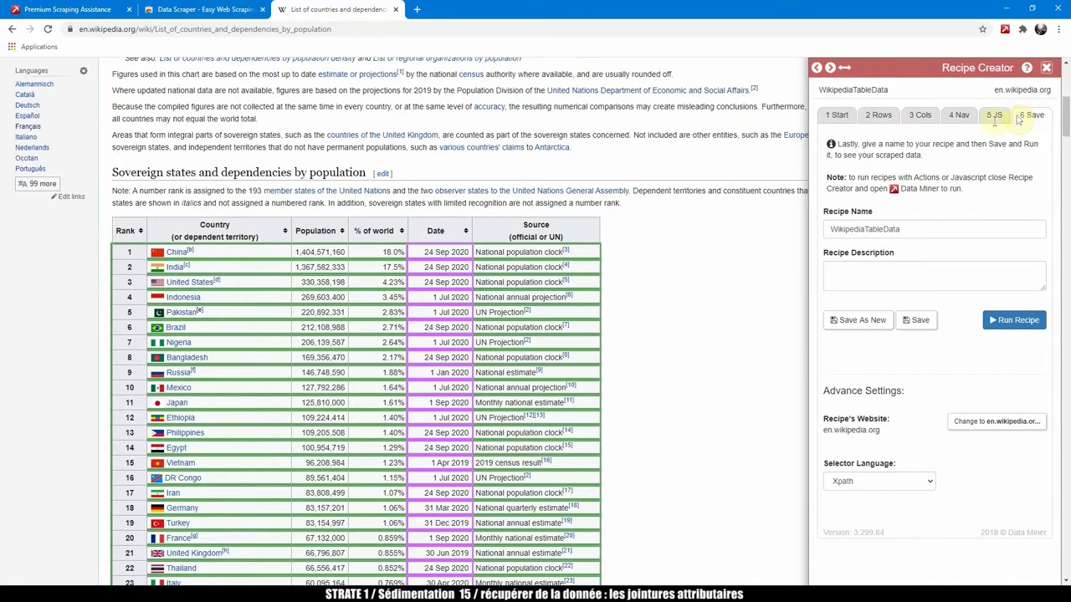
pyautogui.click(1012, 327)
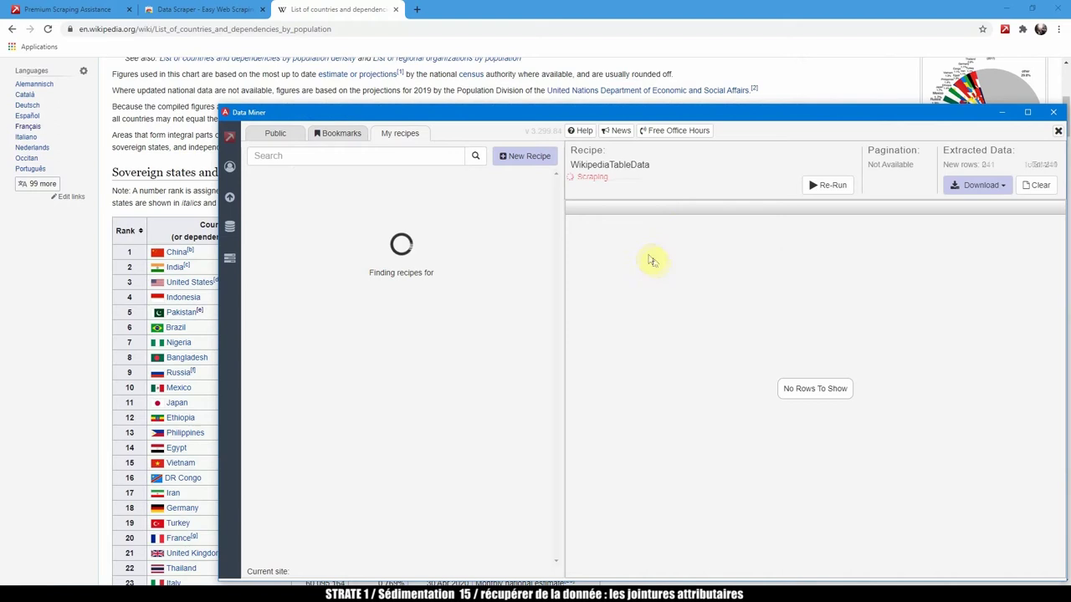
pyautogui.moveTo(682, 116); pyautogui.dragTo(552, 72)
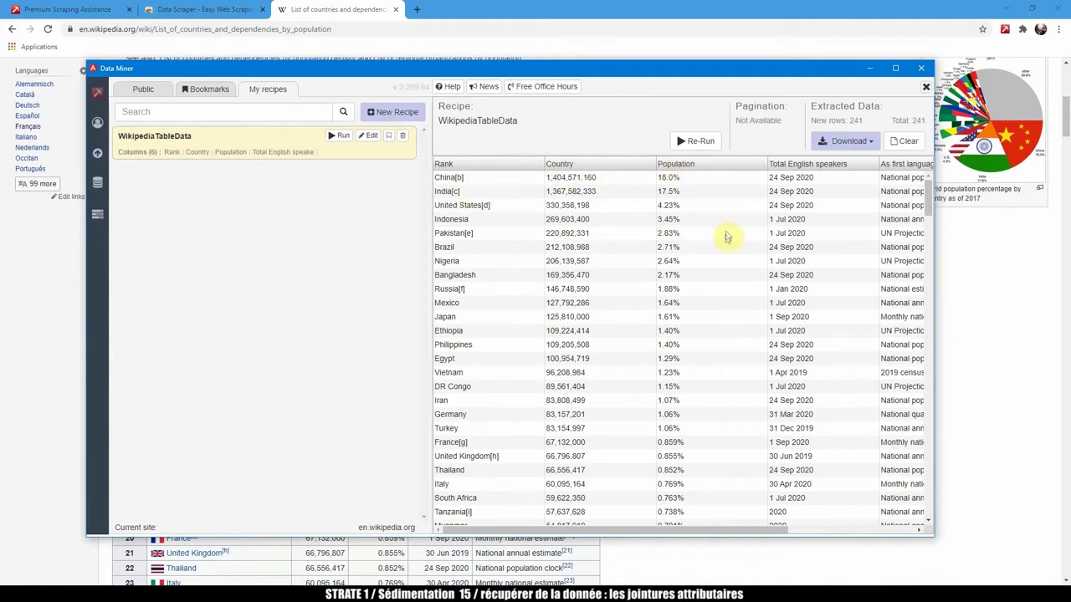
pyautogui.scroll(-20, 705, 275)
pyautogui.scroll(20, 707, 270)
# Download the extracted table as an XLSX file and also copy it to the clipboard.
pyautogui.click(847, 142)
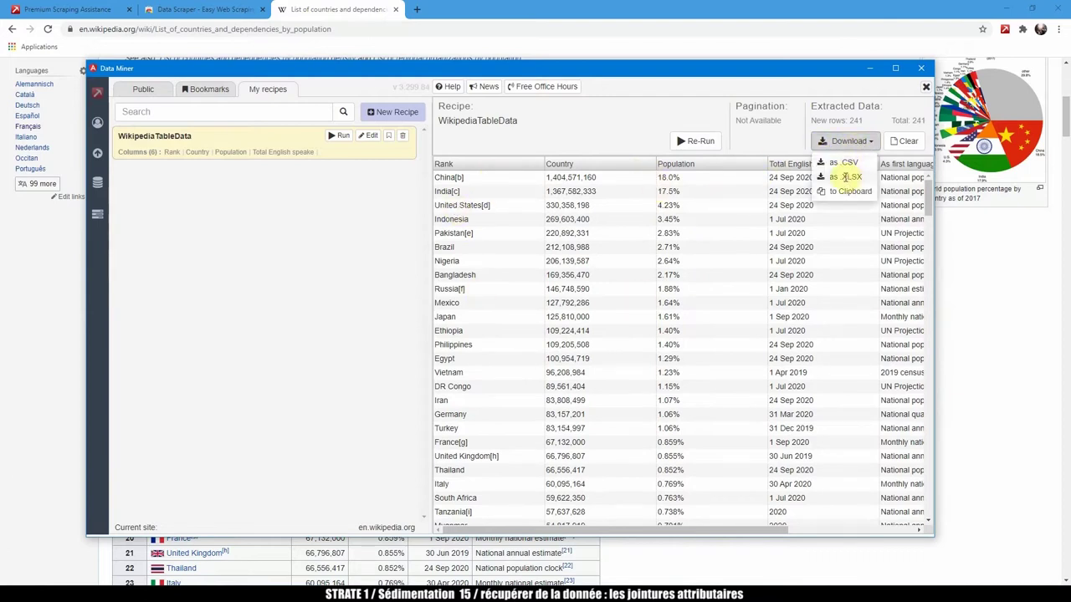
pyautogui.click(846, 176)
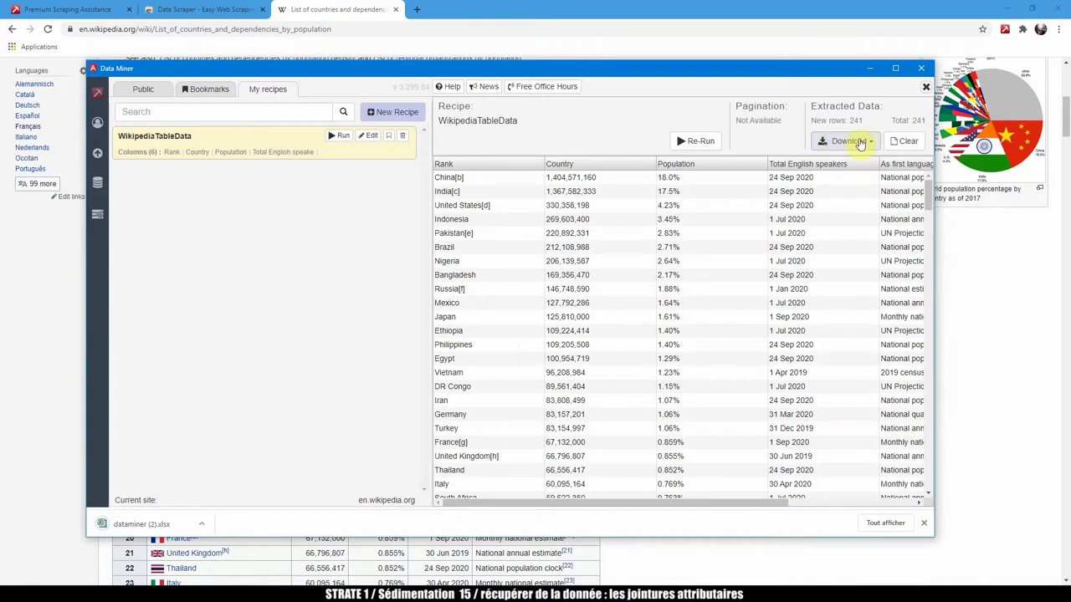
pyautogui.click(858, 142)
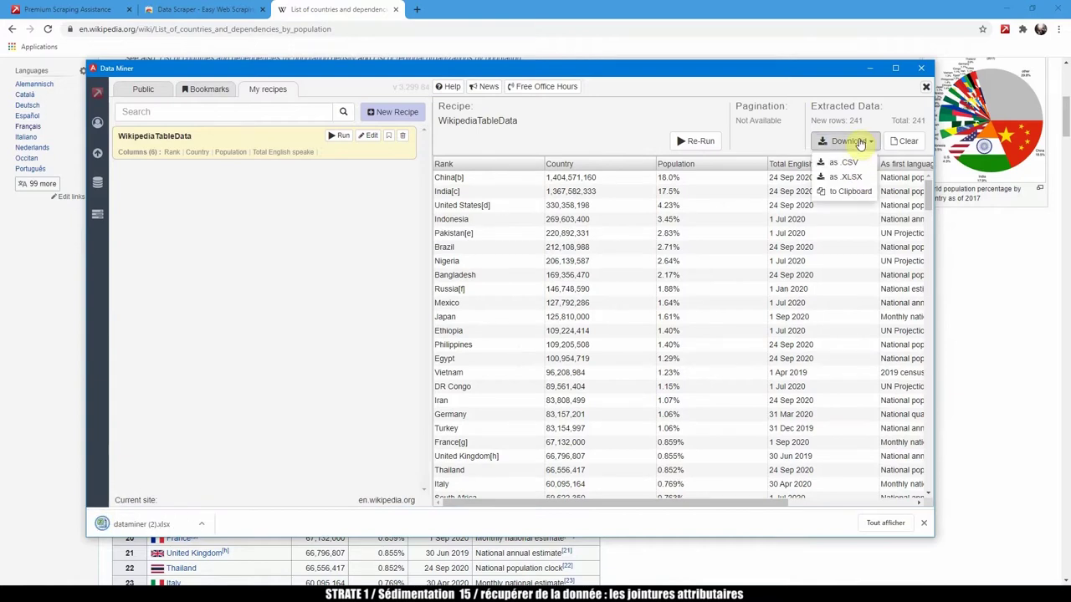
pyautogui.click(839, 192)
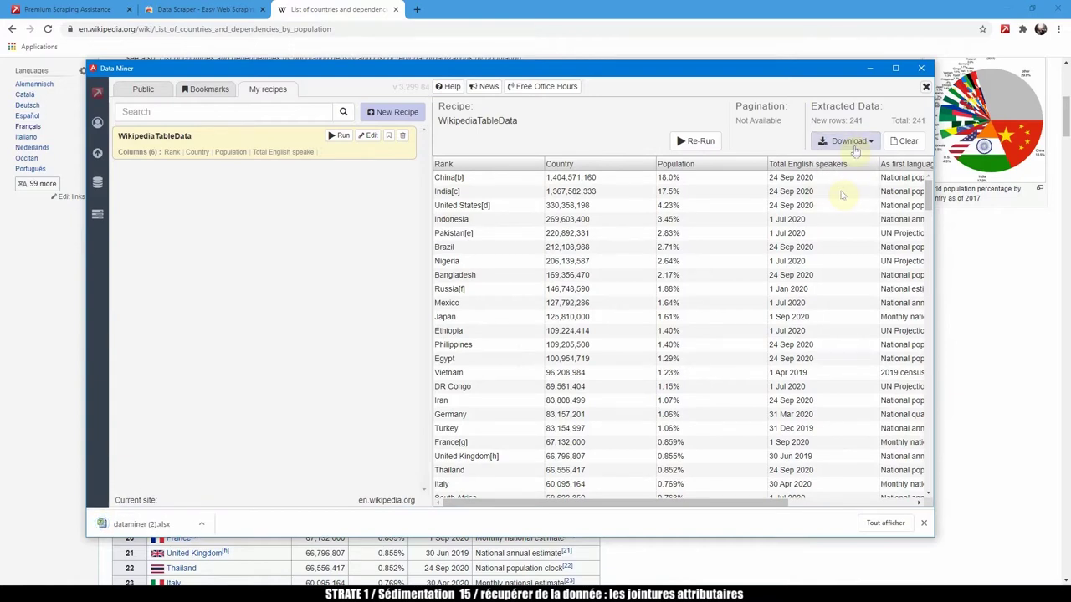
# Switch to a new LibreOffice Calc spreadsheet and paste the copied table as tab-separated text in Unicode (UTF-16).
pyautogui.click(13, 579)
pyautogui.write('libre')
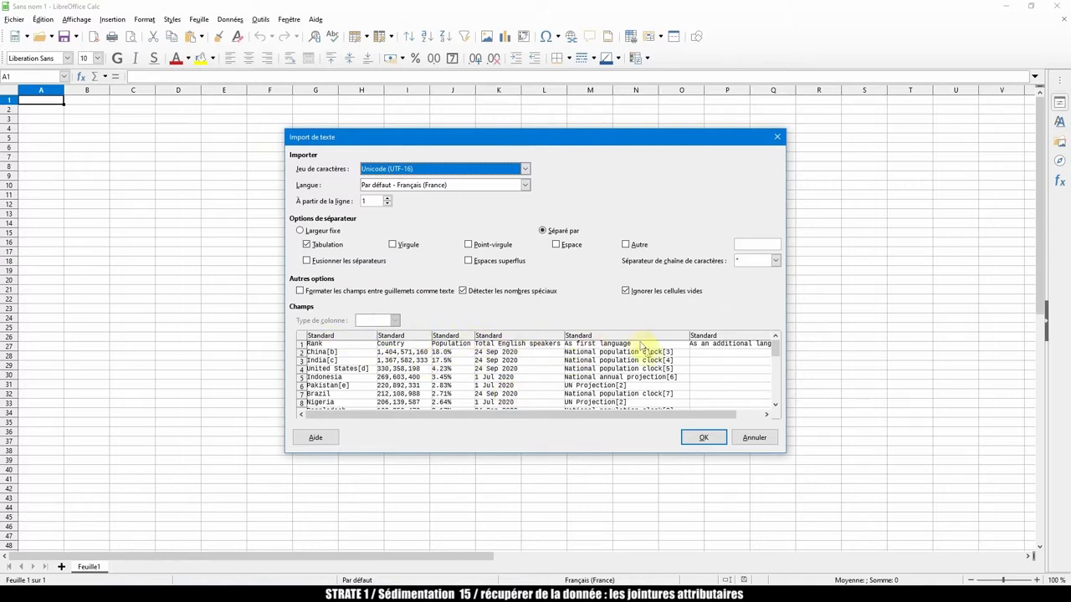
pyautogui.scroll(-1, 566, 384)
pyautogui.scroll(3, 566, 380)
pyautogui.click(703, 438)
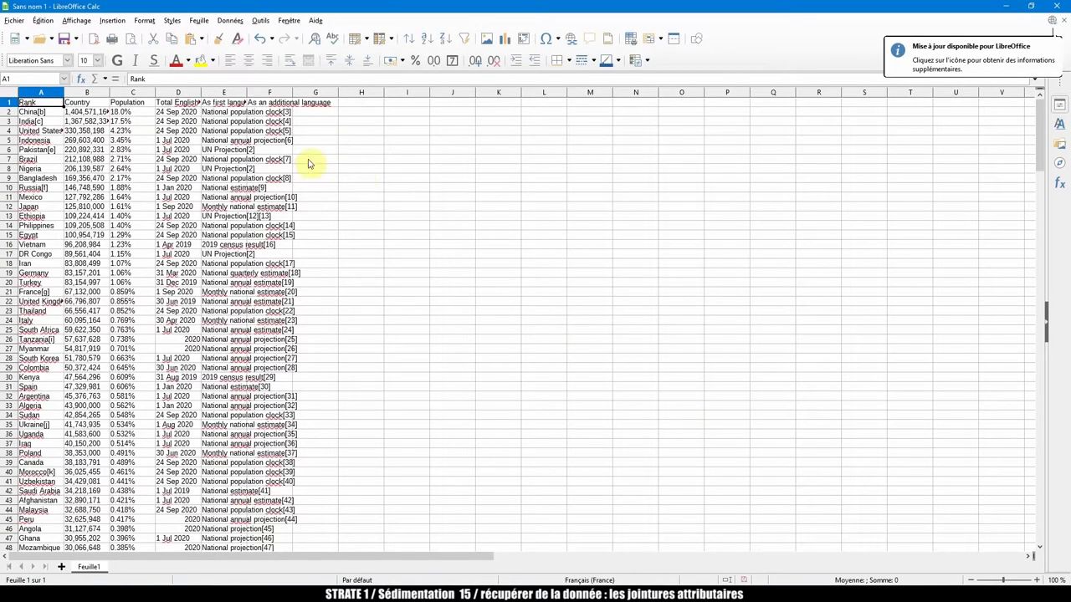
# Delete columns D to F, which hold the dates, sources and the empty language field.
pyautogui.moveTo(177, 93); pyautogui.dragTo(270, 98)
pyautogui.rightClick(270, 100)
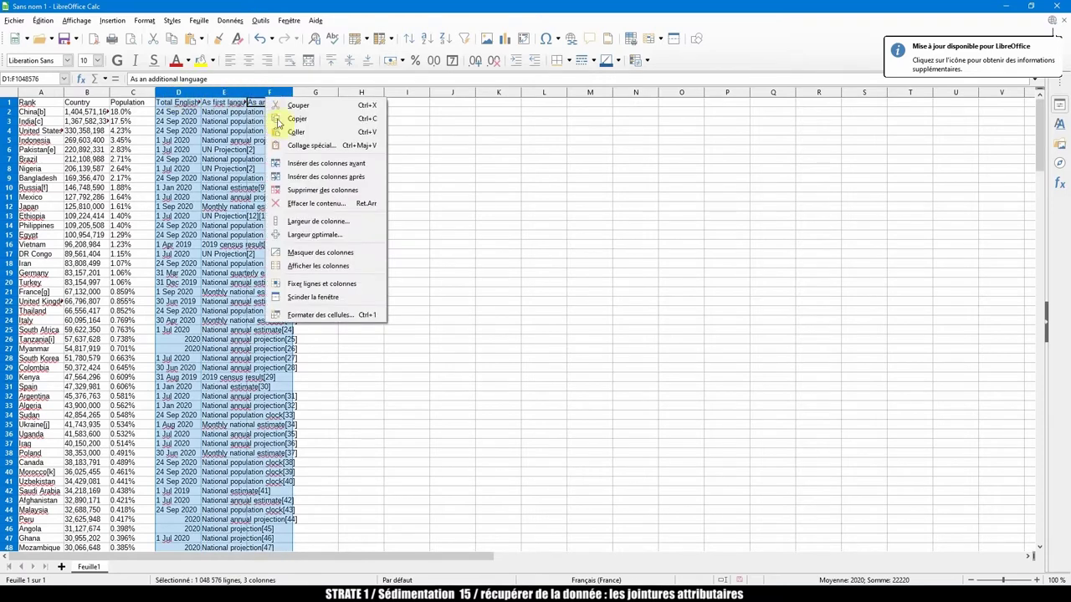
pyautogui.click(277, 192)
# Copy the Population header from C1 into B1, overwriting the existing header.
pyautogui.click(86, 105)
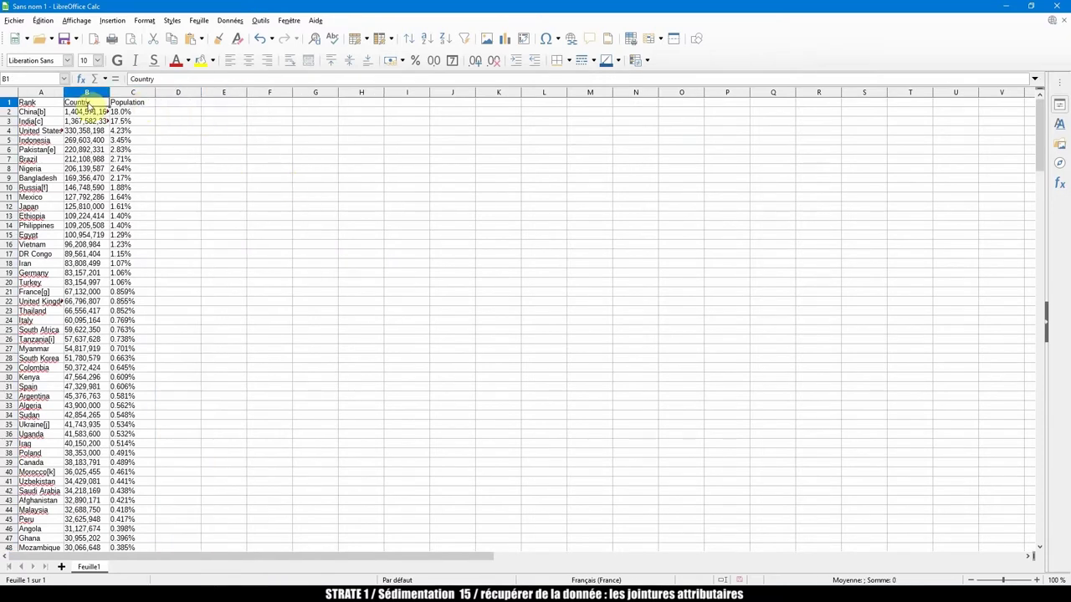
pyautogui.click(129, 105)
pyautogui.hotkey('ctrl', 'c')
pyautogui.click(80, 105)
pyautogui.hotkey('ctrl', 'v')
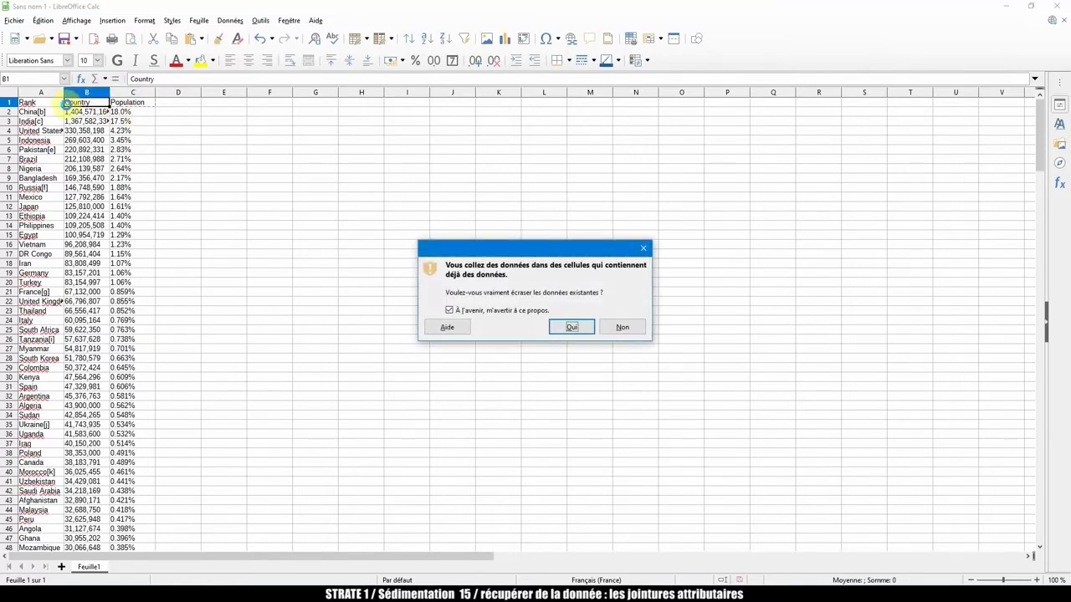
pyautogui.click(569, 330)
# Replace the header in cell A1 with Country.
pyautogui.click(43, 104)
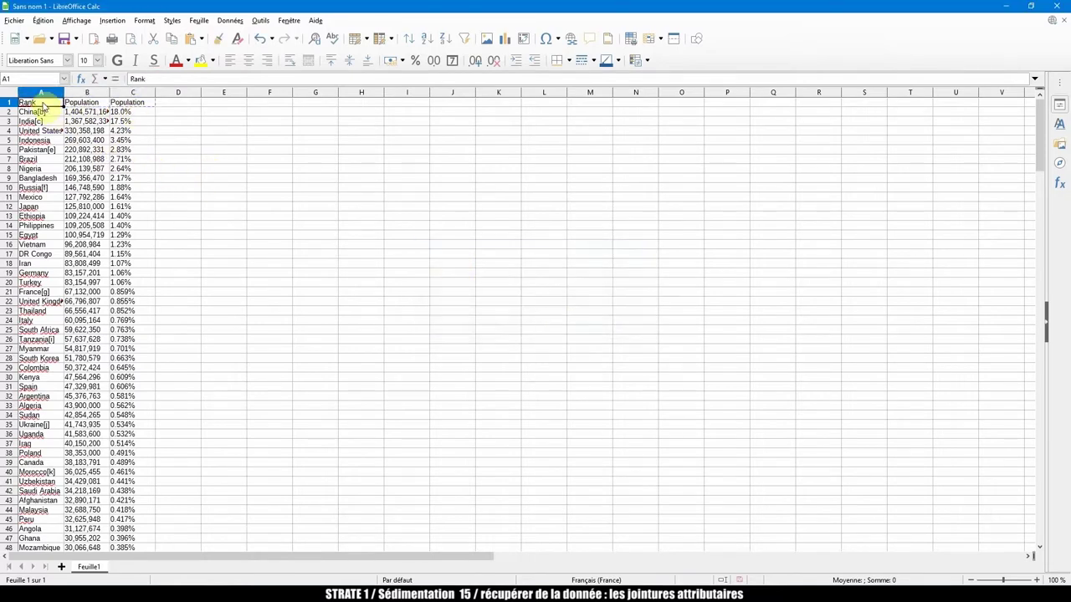
pyautogui.write('Coun')
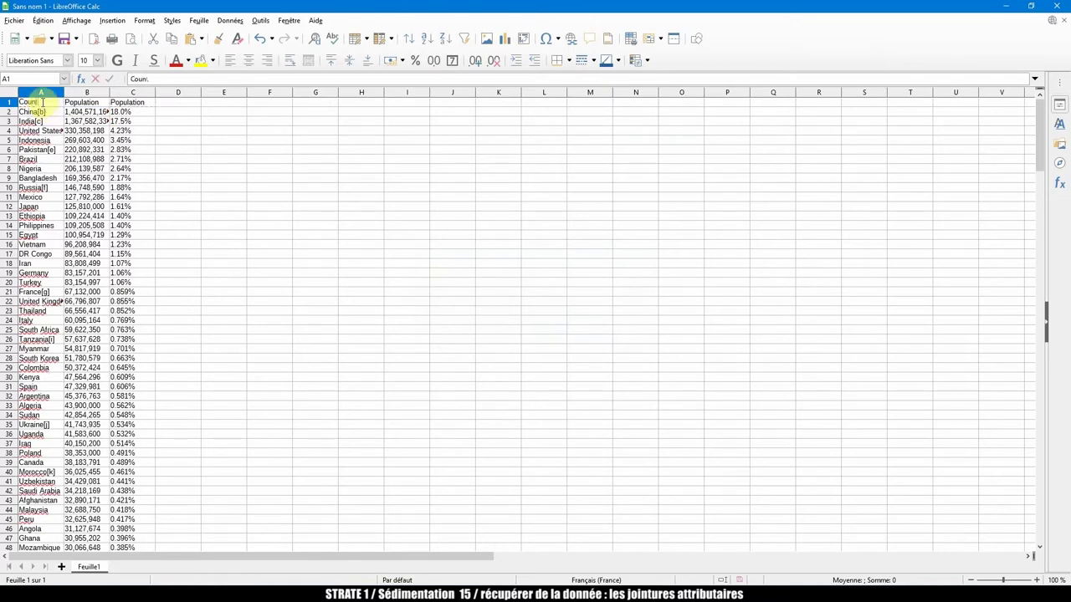
pyautogui.write('try')
pyautogui.press('Return')
# Replace the header in cell C1 with Percent.
pyautogui.click(129, 102)
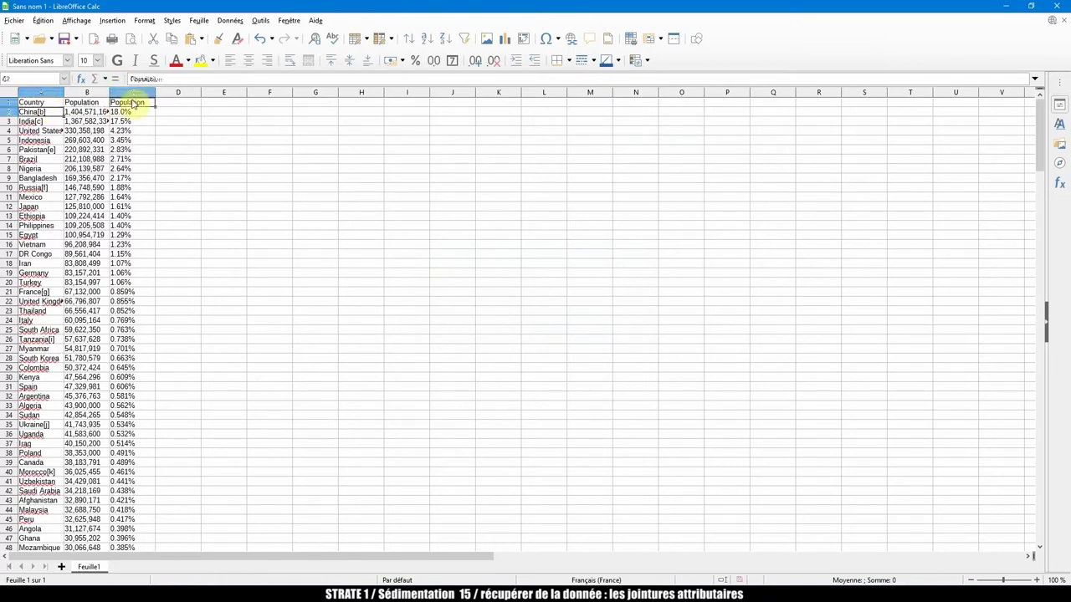
pyautogui.write('Pourc')
pyautogui.press('BackSpace')
pyautogui.press('BackSpace')
pyautogui.press('BackSpace')
pyautogui.press('BackSpace')
pyautogui.write('ercent')
pyautogui.press('Return')
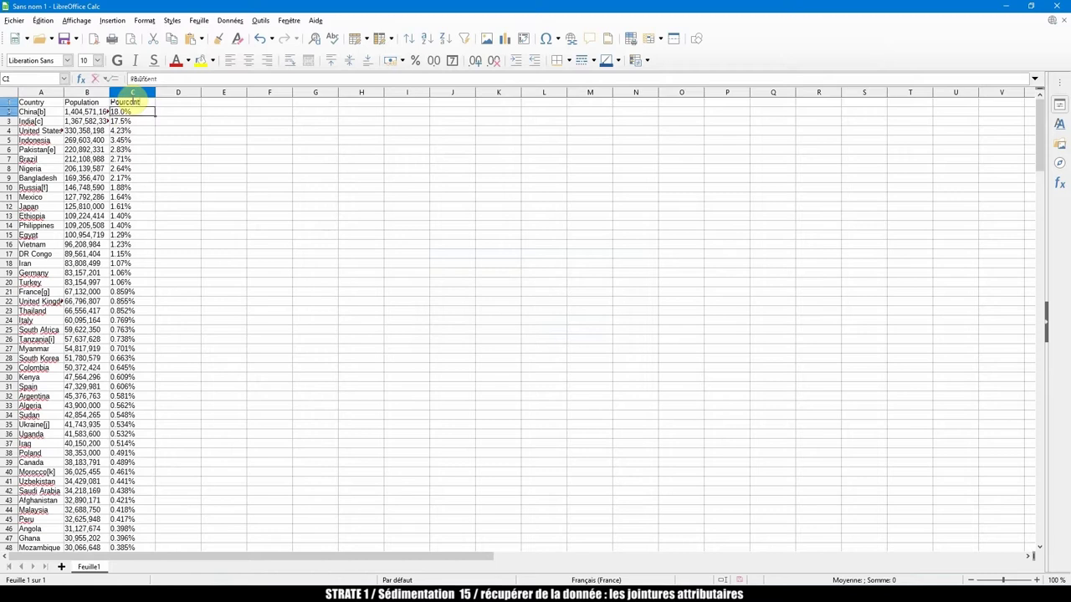
# Widen the Country, Population and Percent columns so their contents fit.
pyautogui.click(164, 141)
pyautogui.click(137, 114)
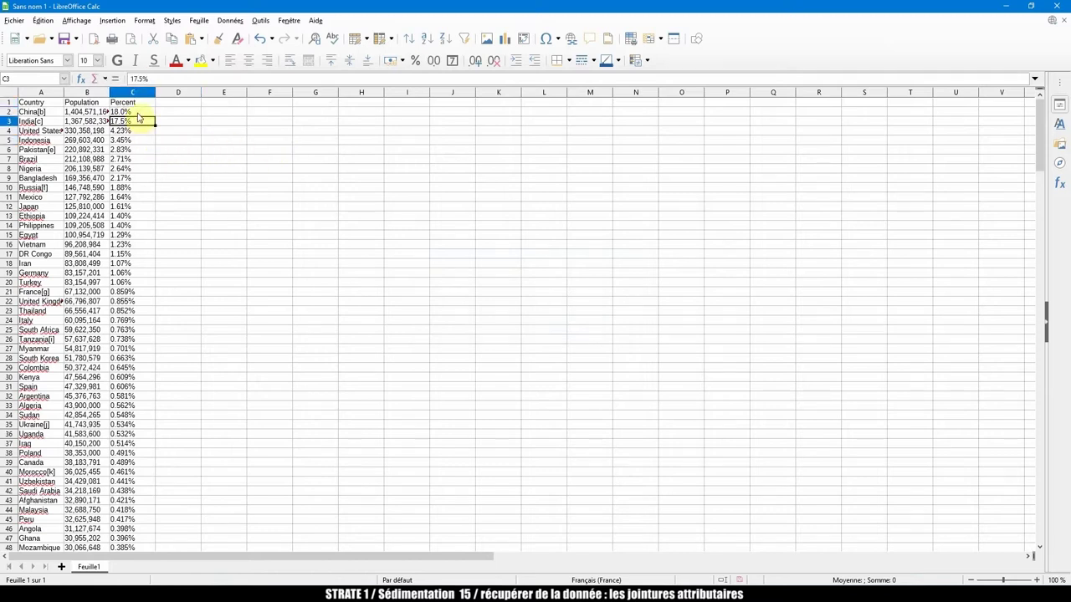
pyautogui.moveTo(110, 92); pyautogui.dragTo(230, 92)
pyautogui.moveTo(63, 94); pyautogui.dragTo(100, 93)
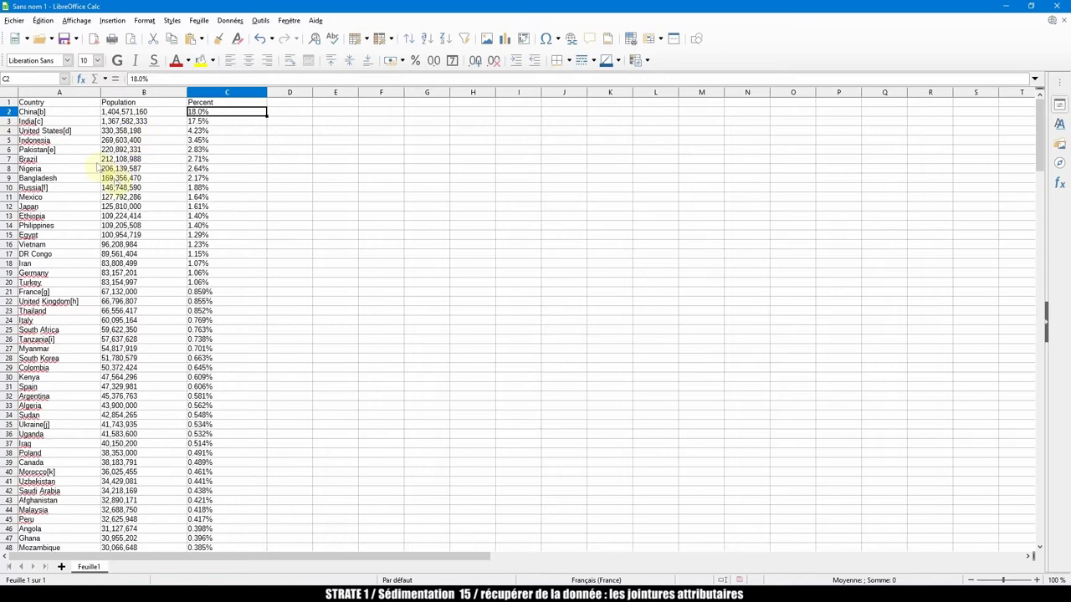
# Switch to the Wikipedia page in the browser and check the footnotes attached to China and the United States.
pyautogui.click(48, 114)
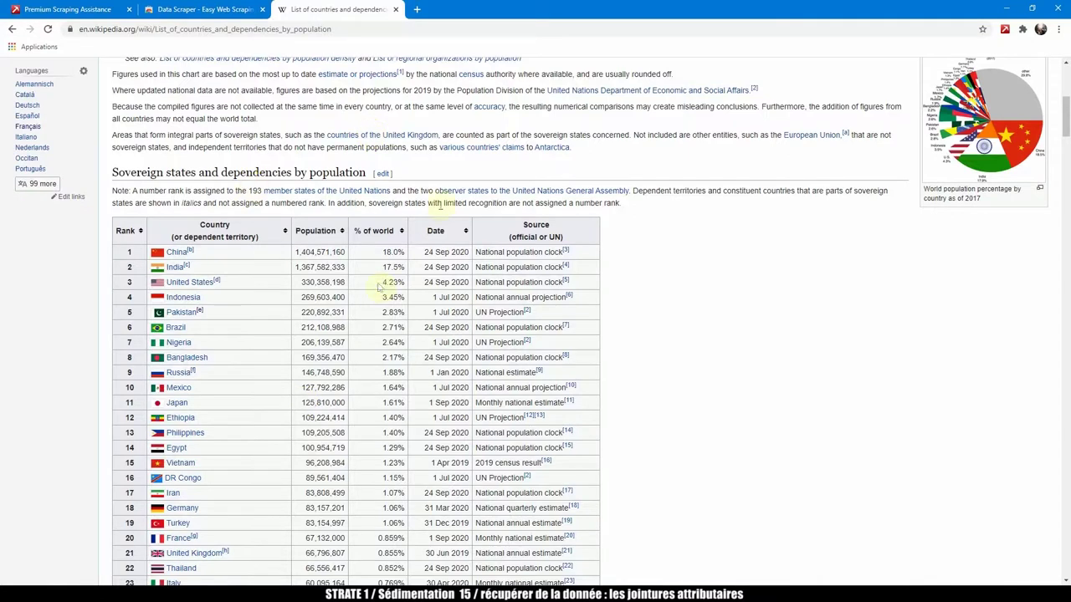
pyautogui.moveTo(191, 254)
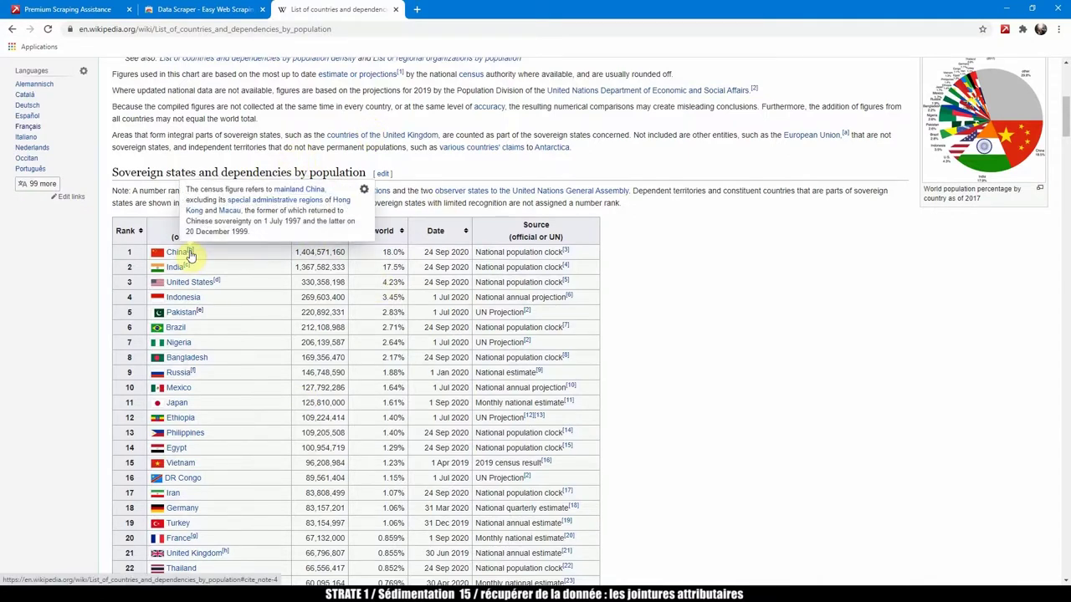
pyautogui.moveTo(219, 285)
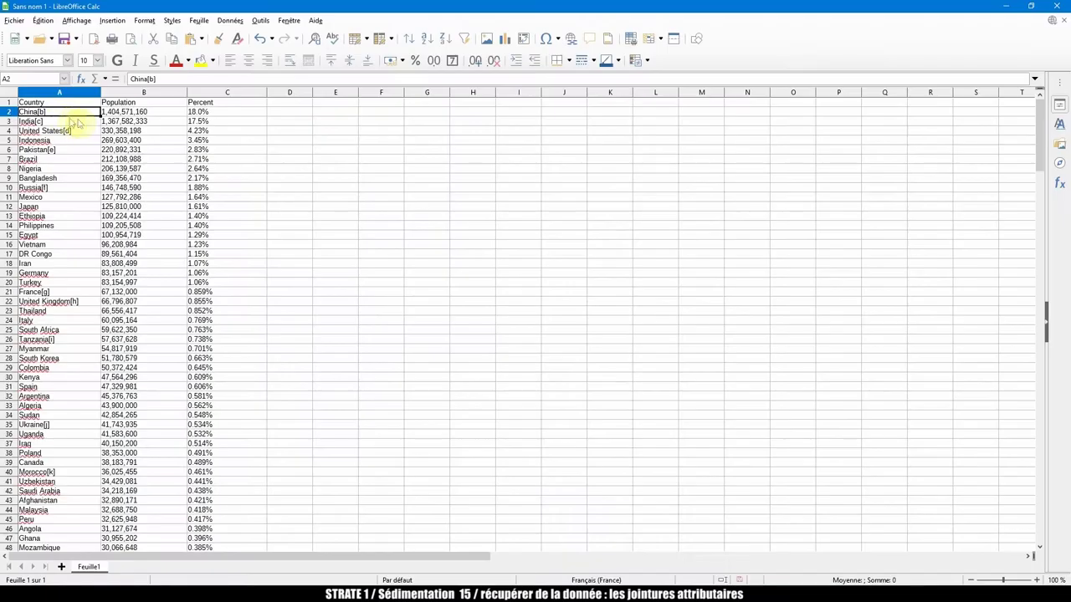
# Back in LibreOffice Calc, remove the bracketed footnote markers from China, India, United States, Pakistan and Russia in column A.
pyautogui.doubleClick(65, 112)
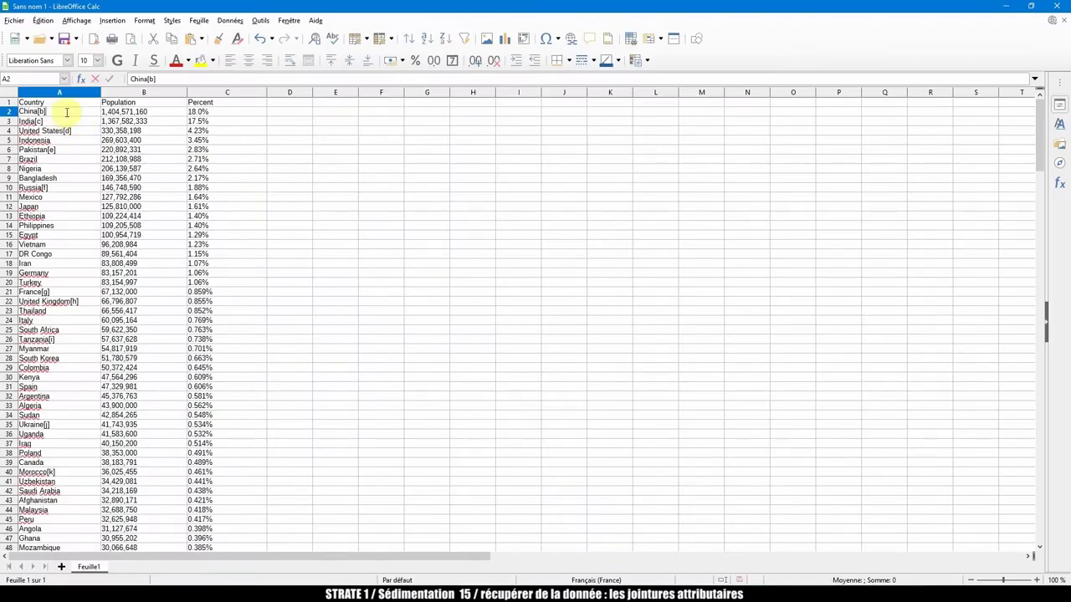
pyautogui.press('BackSpace')
pyautogui.press('BackSpace')
pyautogui.press('BackSpace')
pyautogui.doubleClick(57, 122)
pyautogui.press('BackSpace')
pyautogui.press('BackSpace')
pyautogui.press('BackSpace')
pyautogui.doubleClick(79, 129)
pyautogui.press('BackSpace')
pyautogui.press('BackSpace')
pyautogui.press('BackSpace')
pyautogui.doubleClick(72, 149)
pyautogui.press('BackSpace')
pyautogui.press('BackSpace')
pyautogui.press('BackSpace')
pyautogui.doubleClick(54, 186)
pyautogui.press('BackSpace')
pyautogui.press('BackSpace')
pyautogui.press('BackSpace')
pyautogui.press('Return')
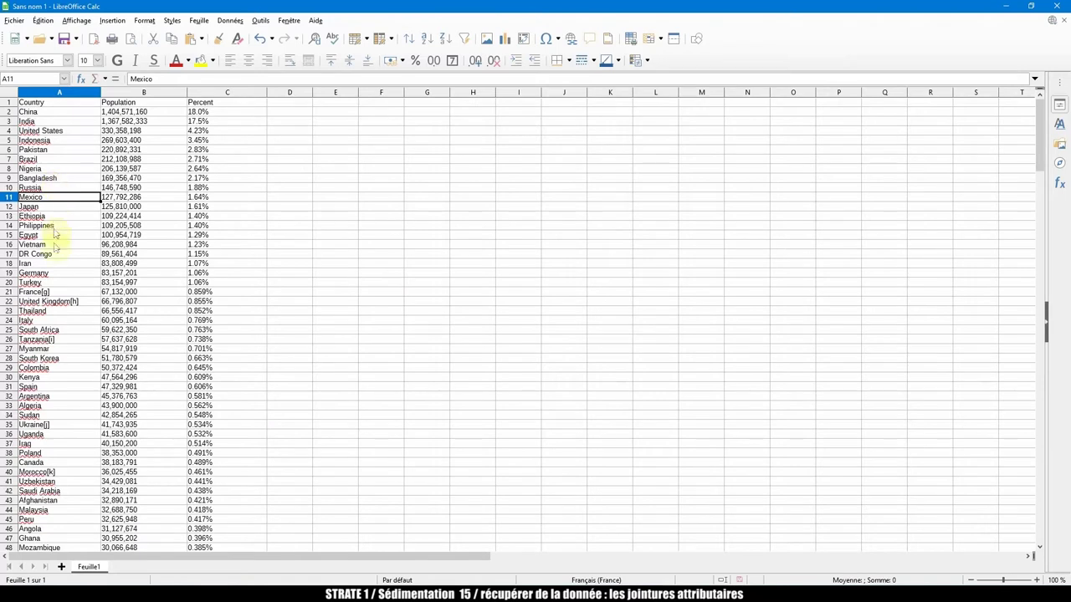
# Remove the bracketed footnote markers from the country names between France in row 21 and row 181.
pyautogui.scroll(-20, 62, 299)
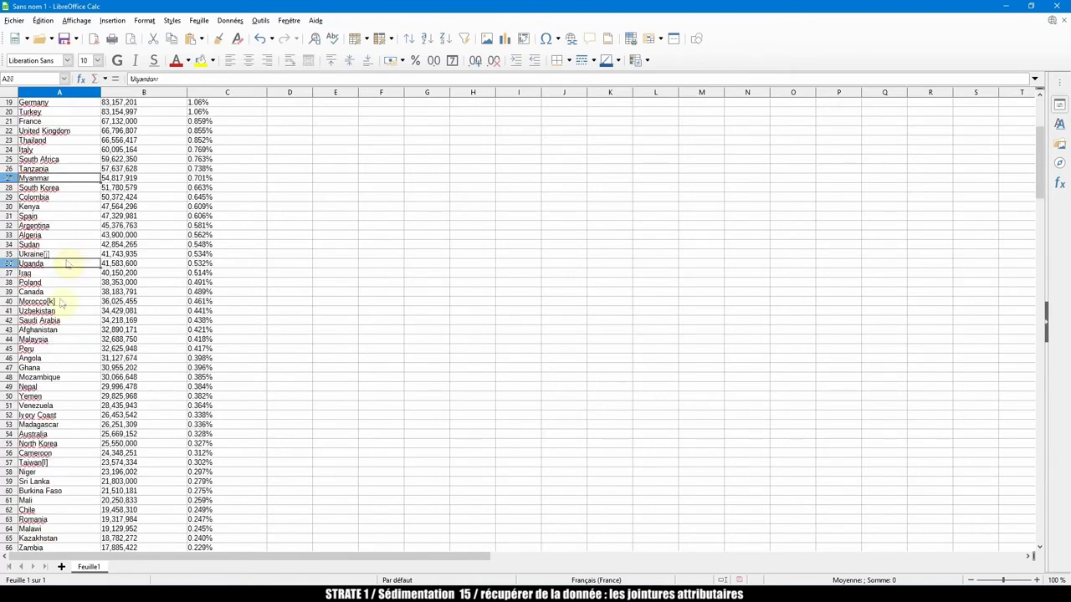
pyautogui.click(59, 311)
pyautogui.scroll(-17, 71, 343)
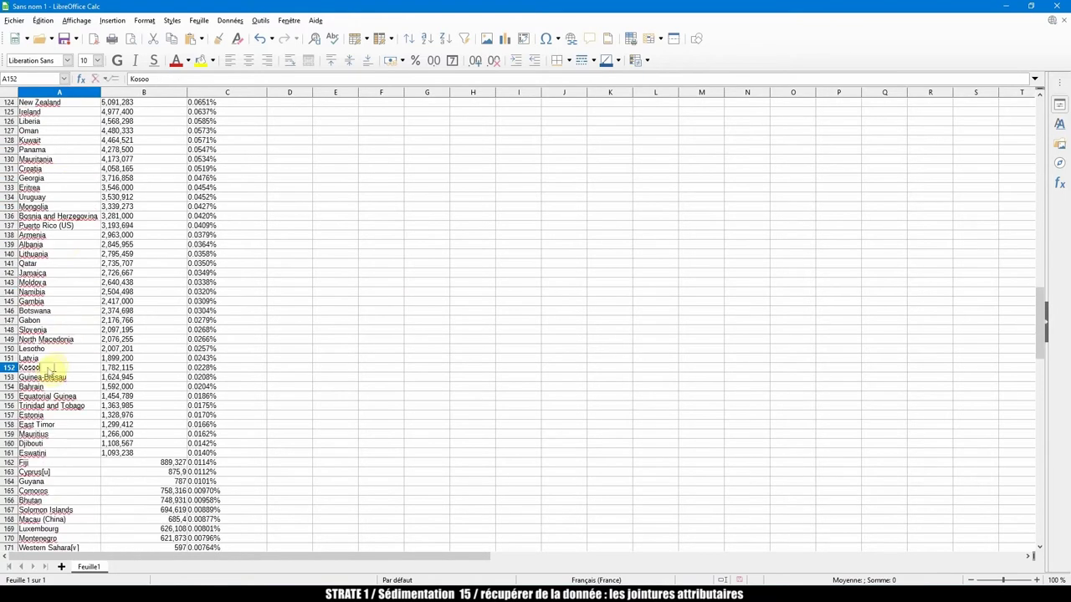
pyautogui.click(83, 415)
pyautogui.scroll(-17, 84, 415)
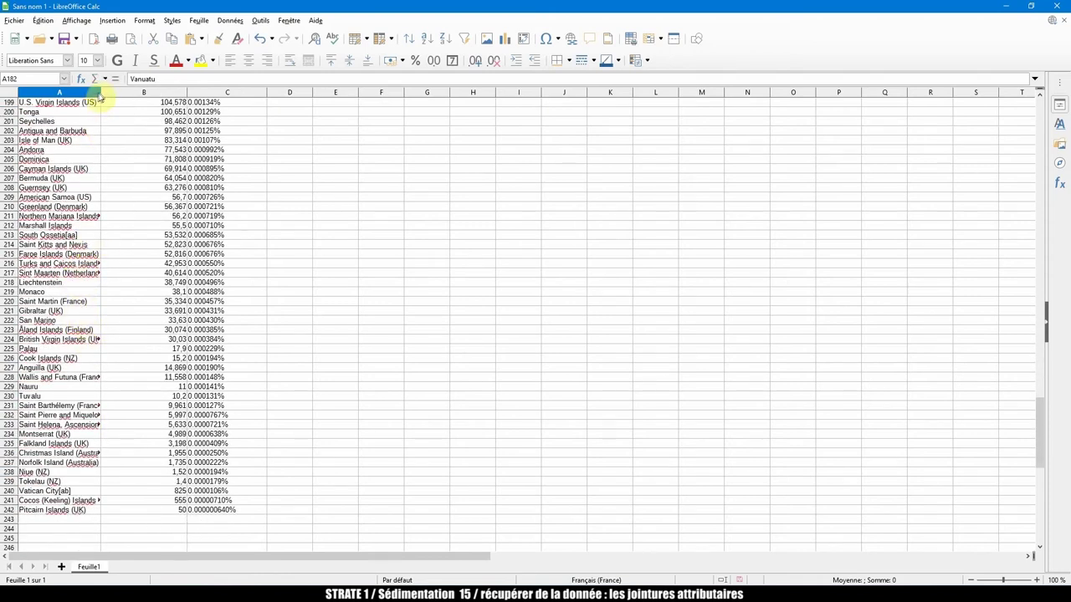
# Widen column A to fit the longer territory names and check the Wallis and Futuna (France) entry.
pyautogui.moveTo(97, 92); pyautogui.dragTo(134, 92)
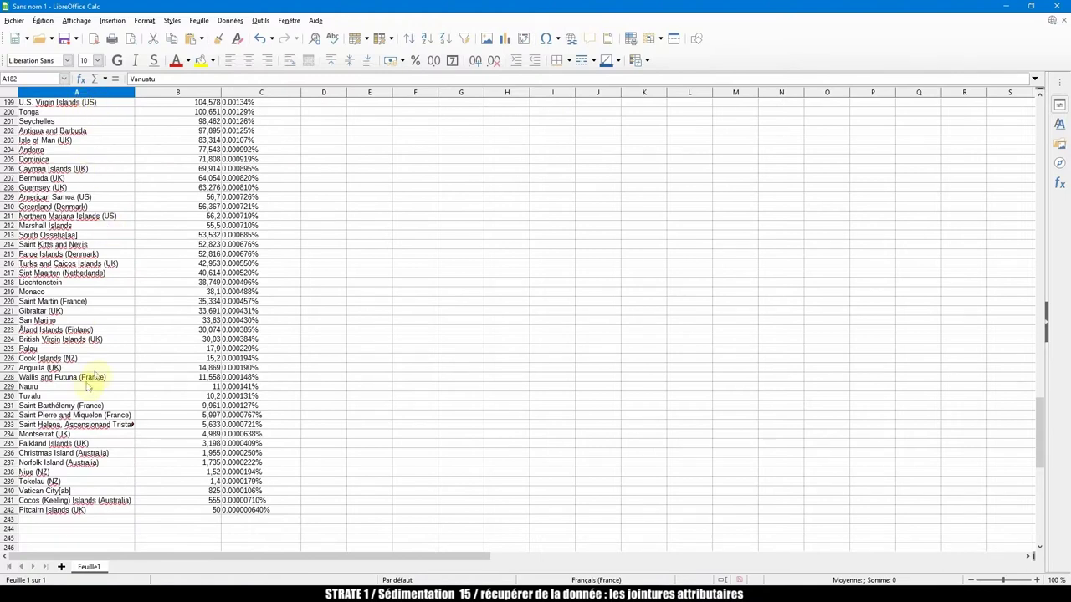
pyautogui.click(27, 378)
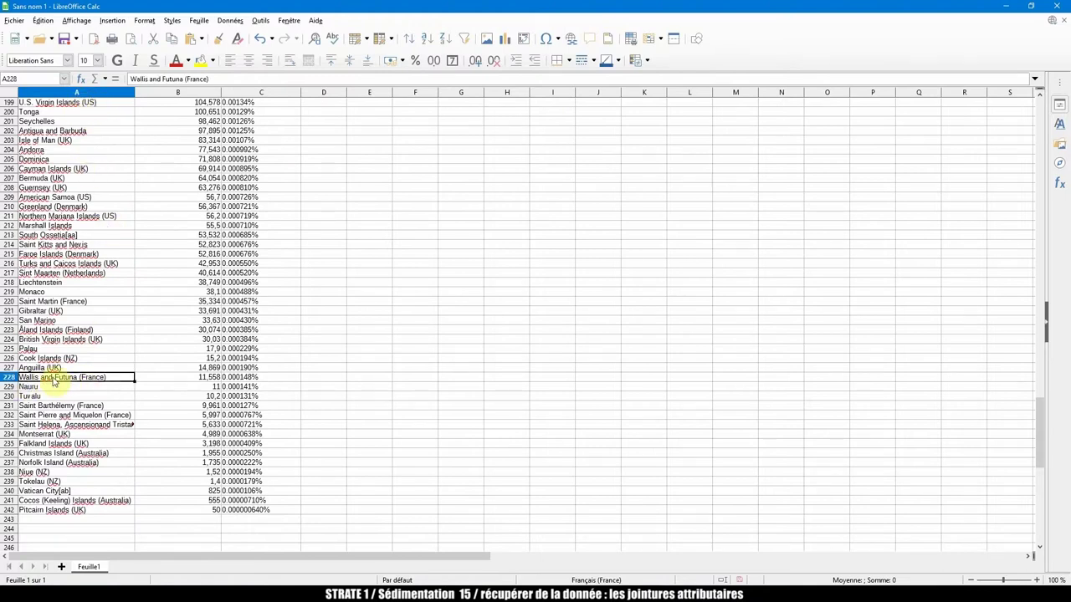
pyautogui.click(103, 387)
pyautogui.click(105, 378)
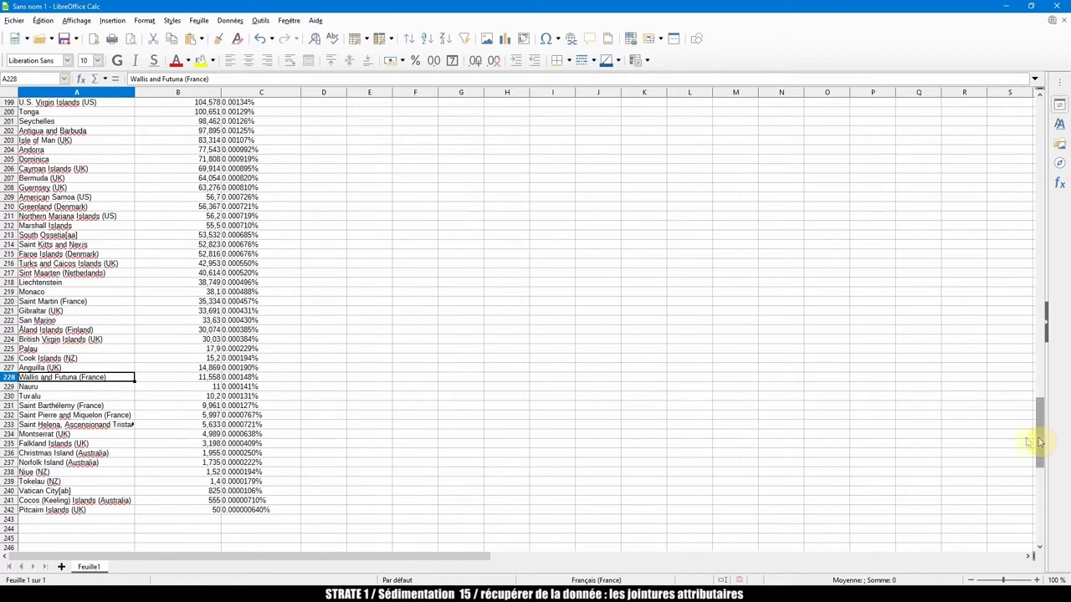
# Remove the [ab] footnote marker from Vatican City in cell A240.
pyautogui.click(85, 491)
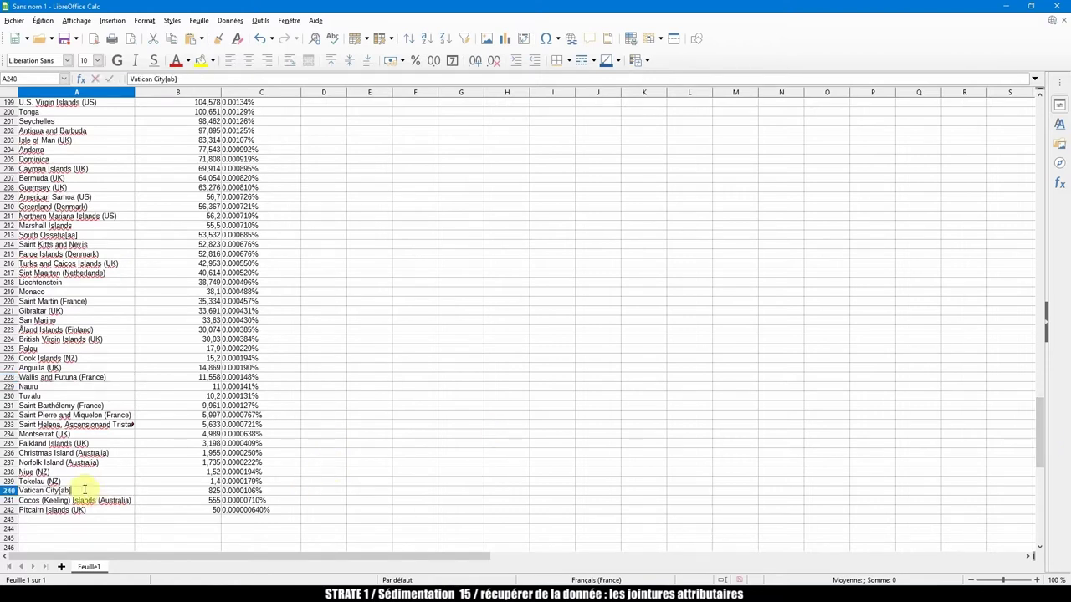
pyautogui.press('Return')
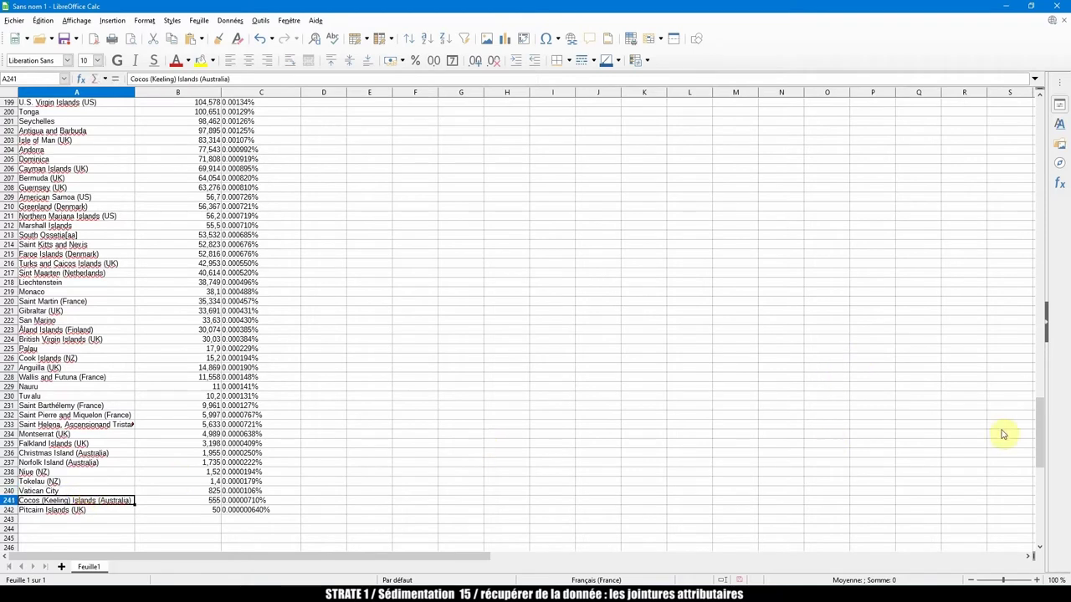
pyautogui.moveTo(1035, 447); pyautogui.dragTo(1038, 105)
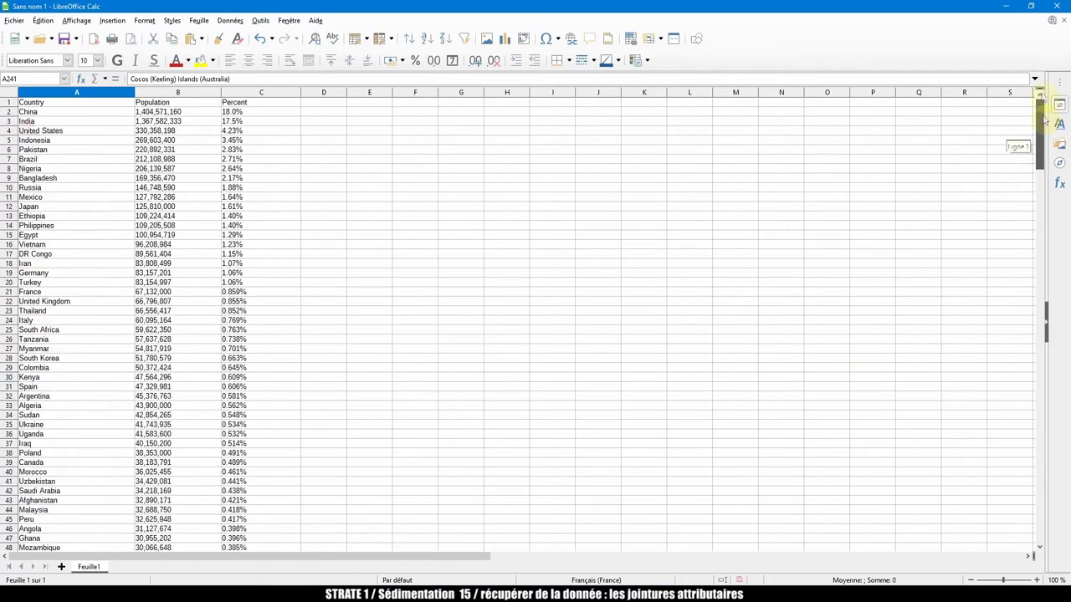
# Remove all commas from the Population values in column B with Find & Replace limited to the selection, leaving the replacement empty.
pyautogui.click(171, 112)
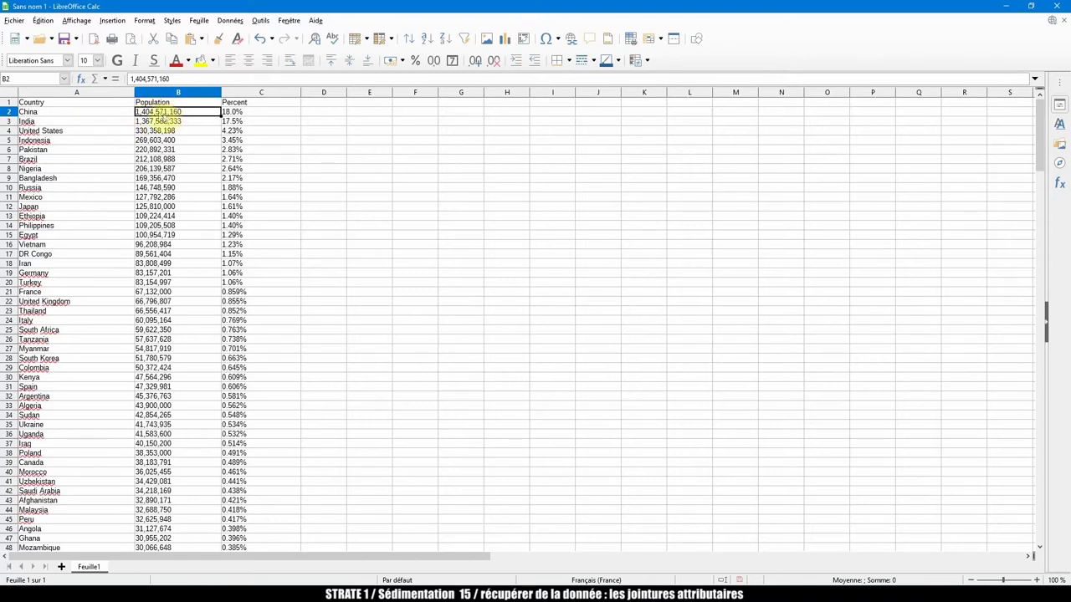
pyautogui.moveTo(160, 116); pyautogui.dragTo(164, 119)
pyautogui.click(189, 117)
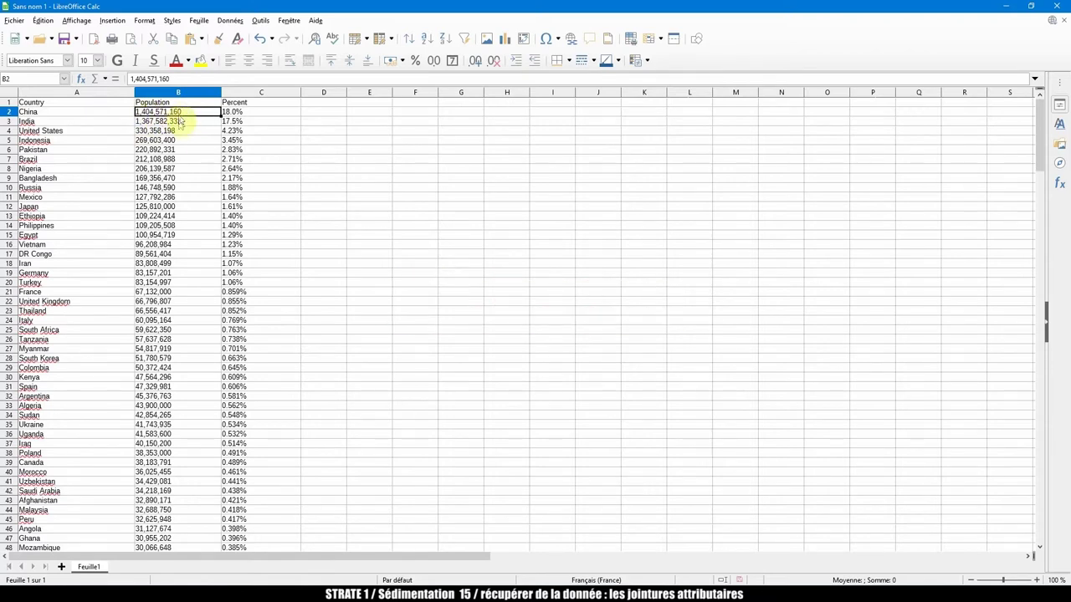
pyautogui.click(175, 92)
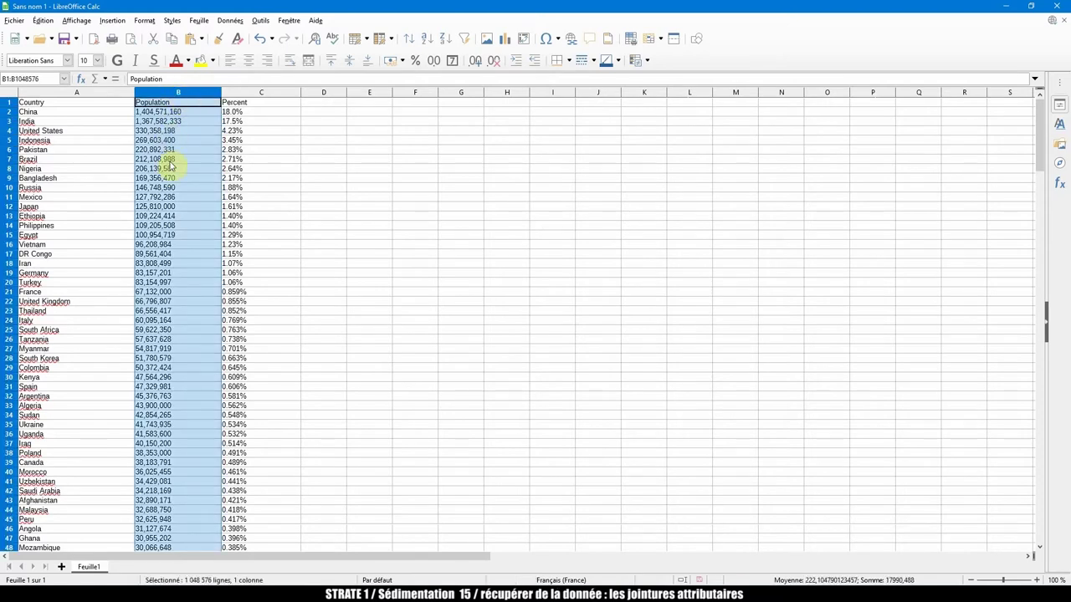
pyautogui.hotkey('ctrl', 'h')
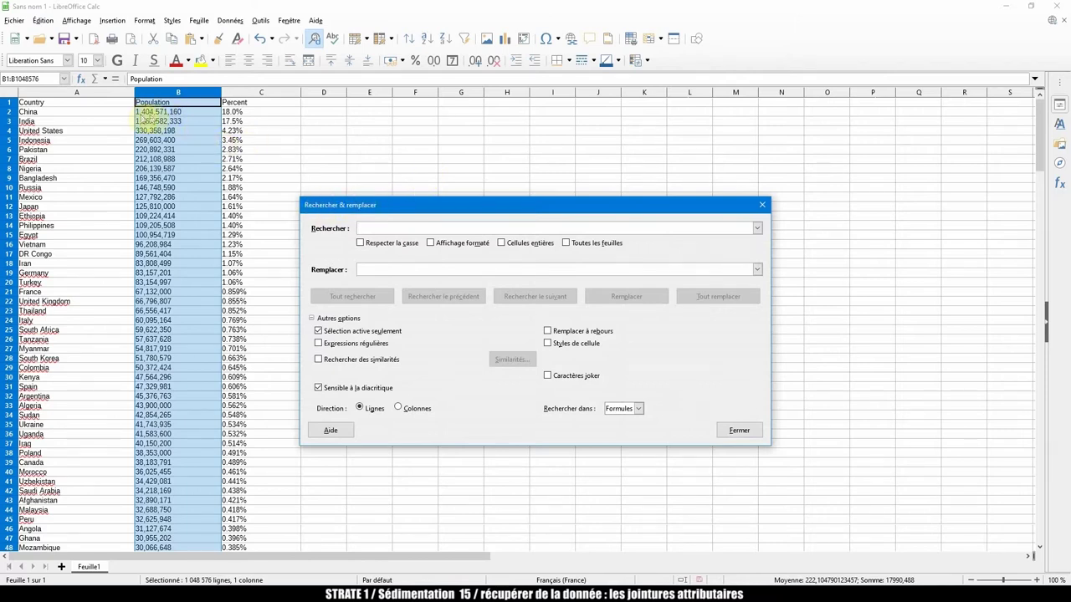
pyautogui.write(',')
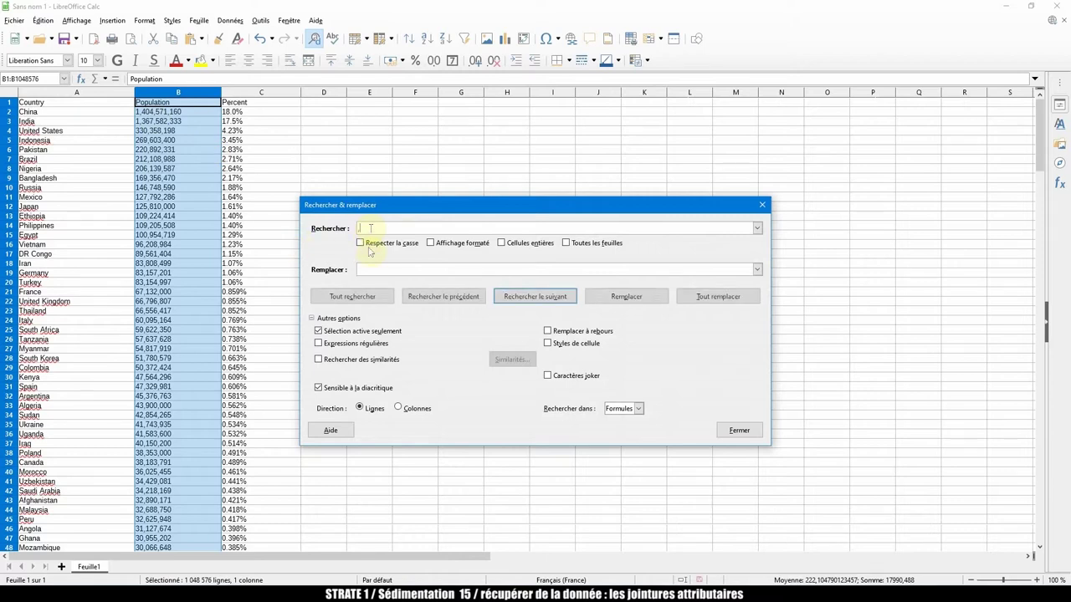
pyautogui.click(358, 271)
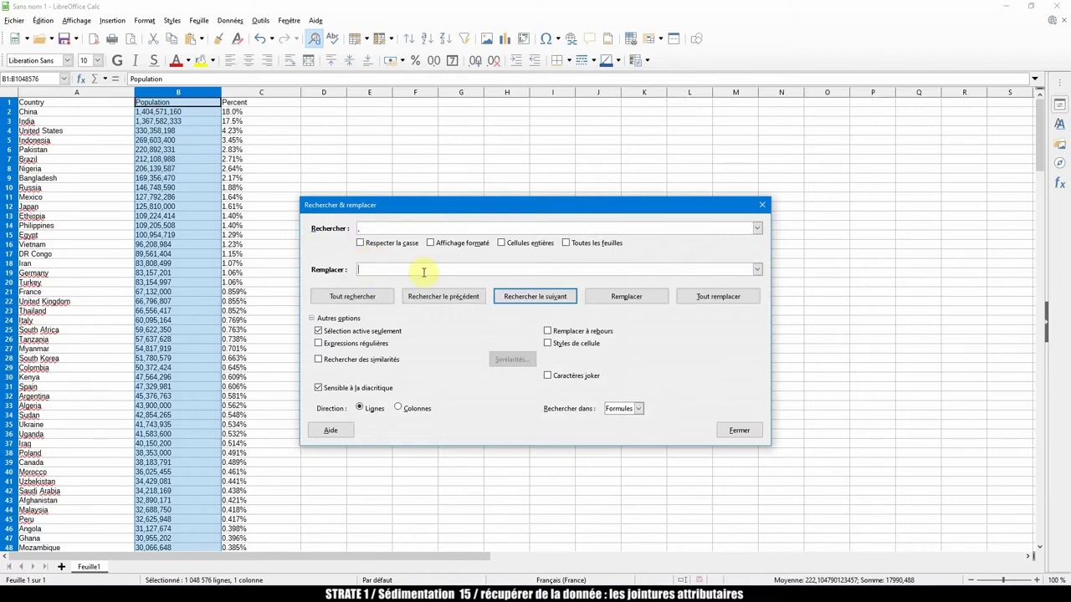
pyautogui.click(717, 297)
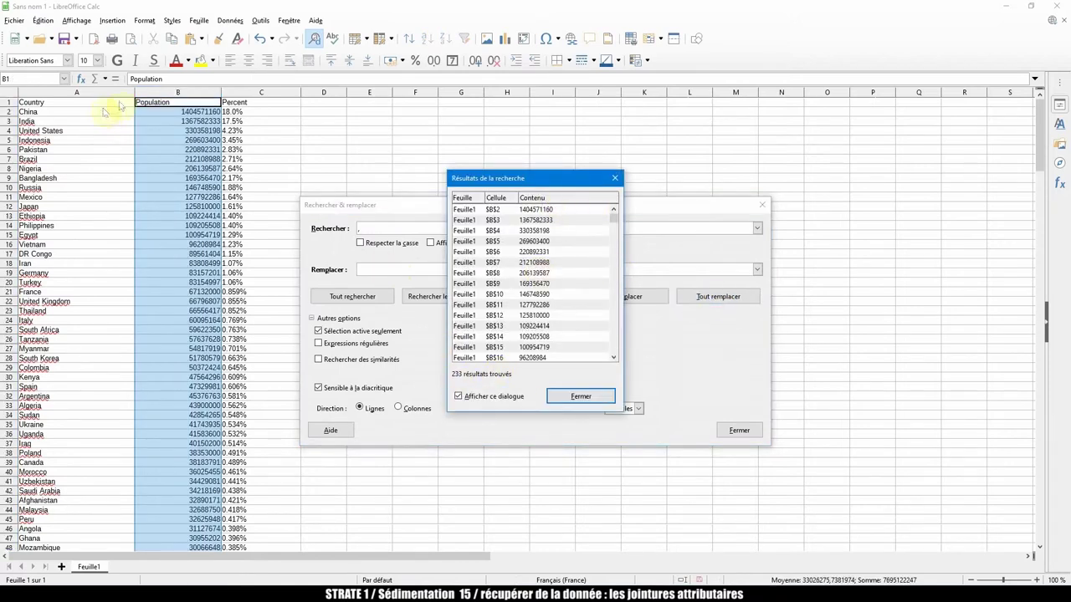
pyautogui.click(581, 397)
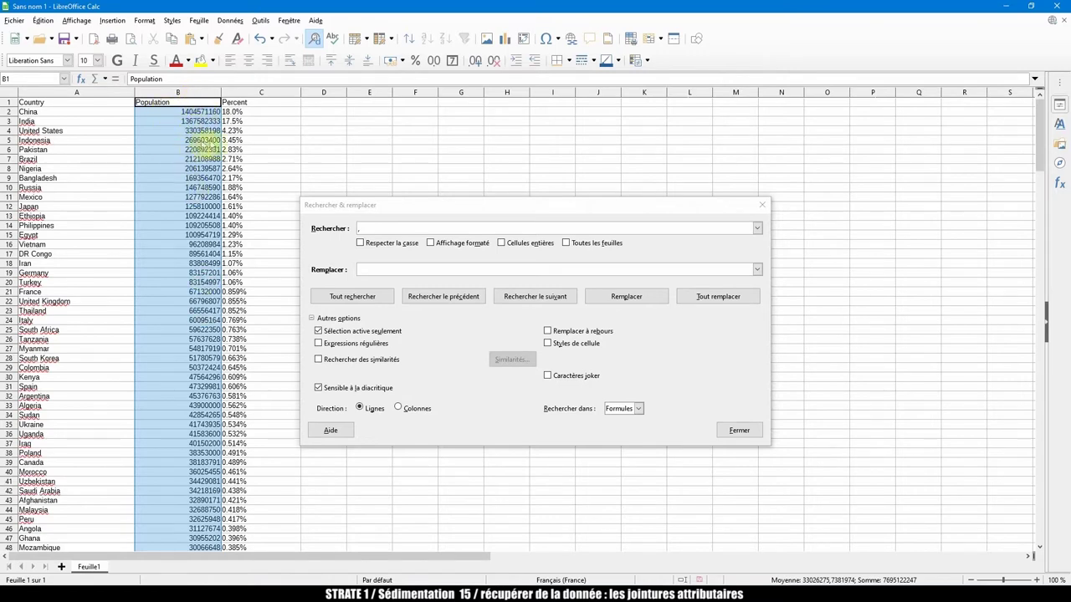
# Strip every % sign from the Percent values in column C, replacing it with nothing.
pyautogui.click(259, 93)
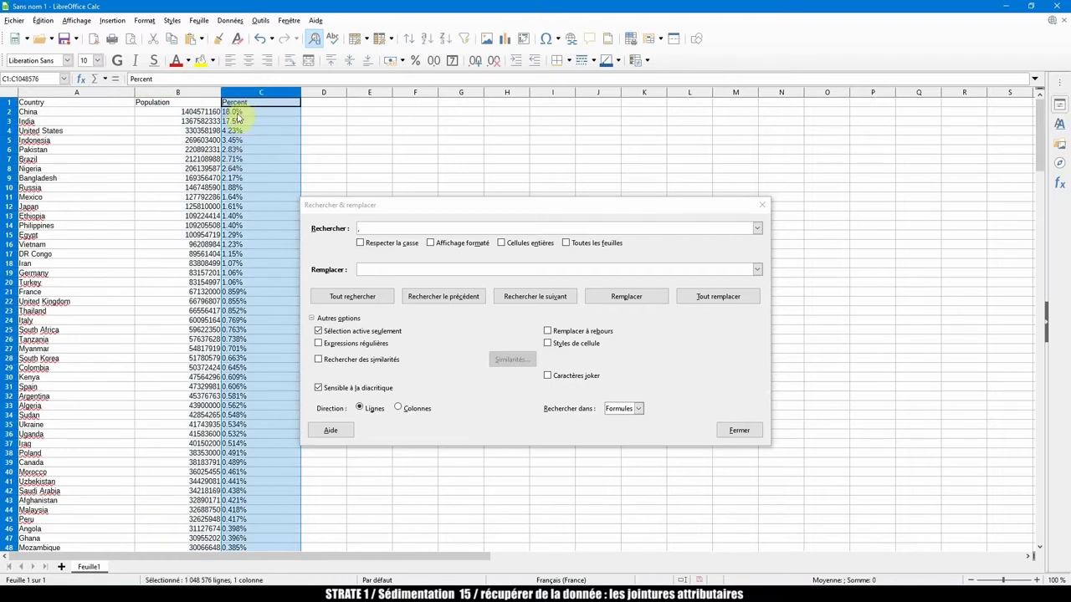
pyautogui.click(360, 228)
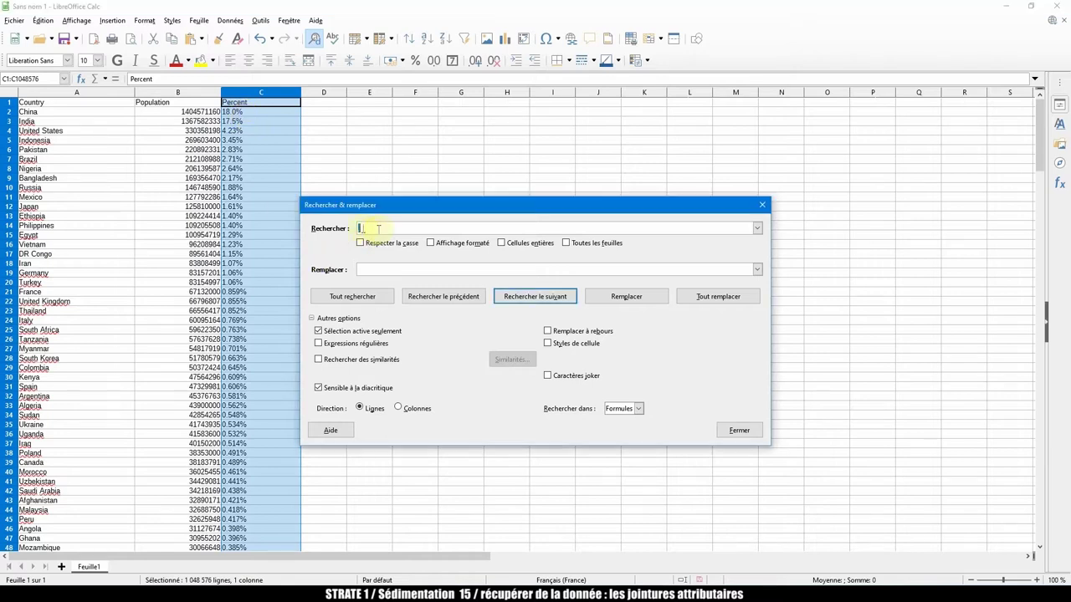
pyautogui.write('%')
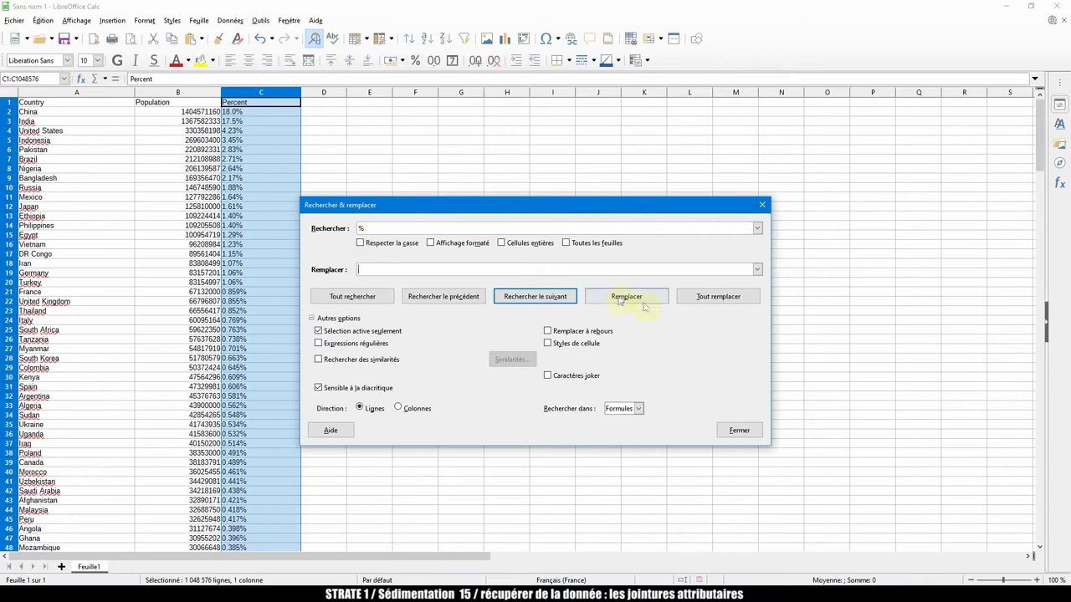
pyautogui.click(686, 299)
pyautogui.click(573, 397)
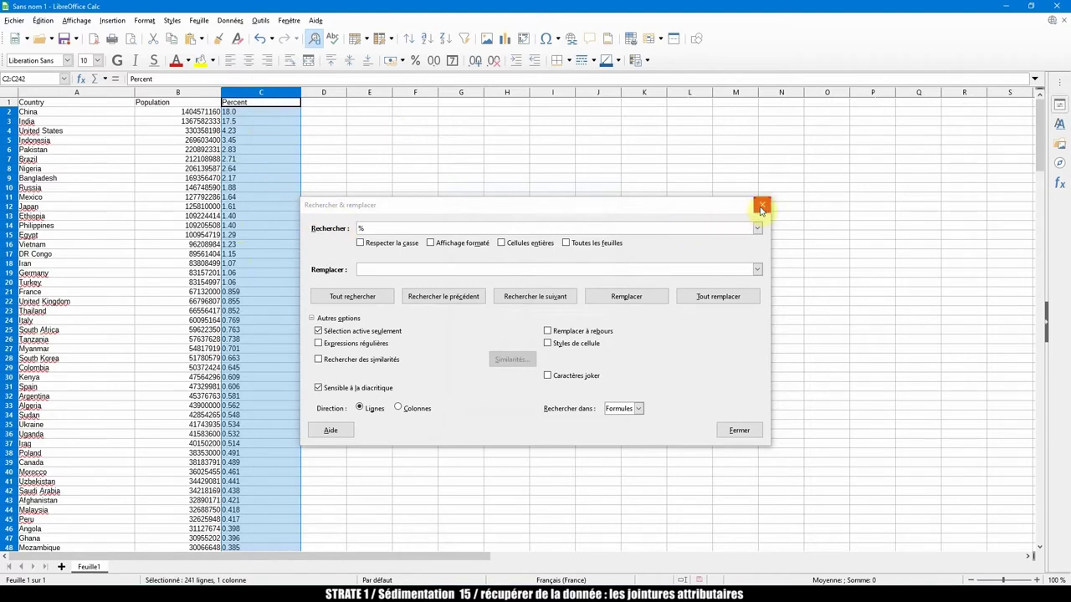
pyautogui.click(360, 228)
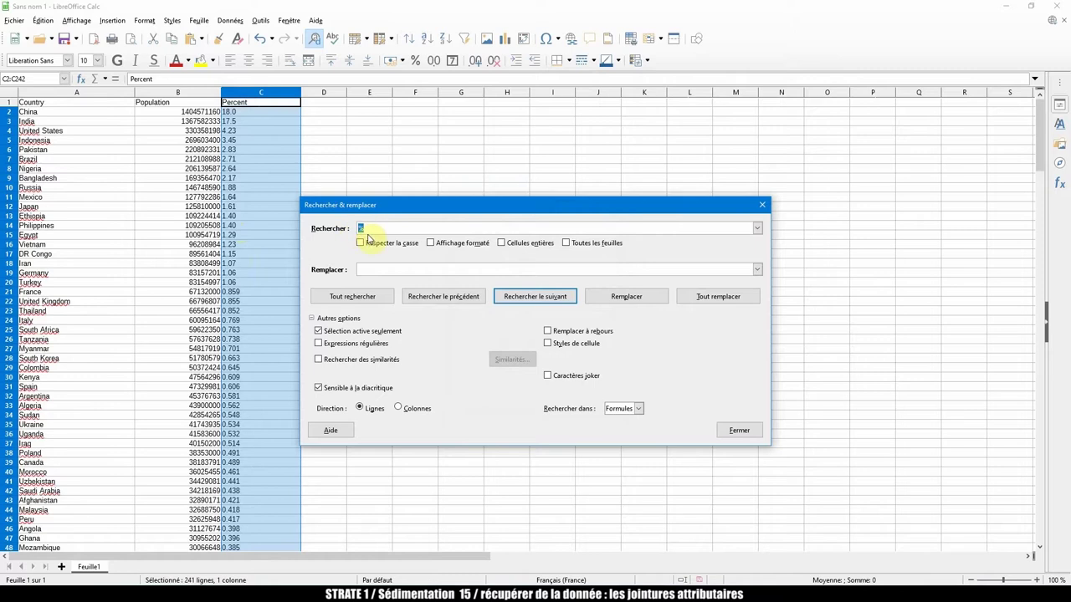
pyautogui.write('.')
pyautogui.press('BackSpace')
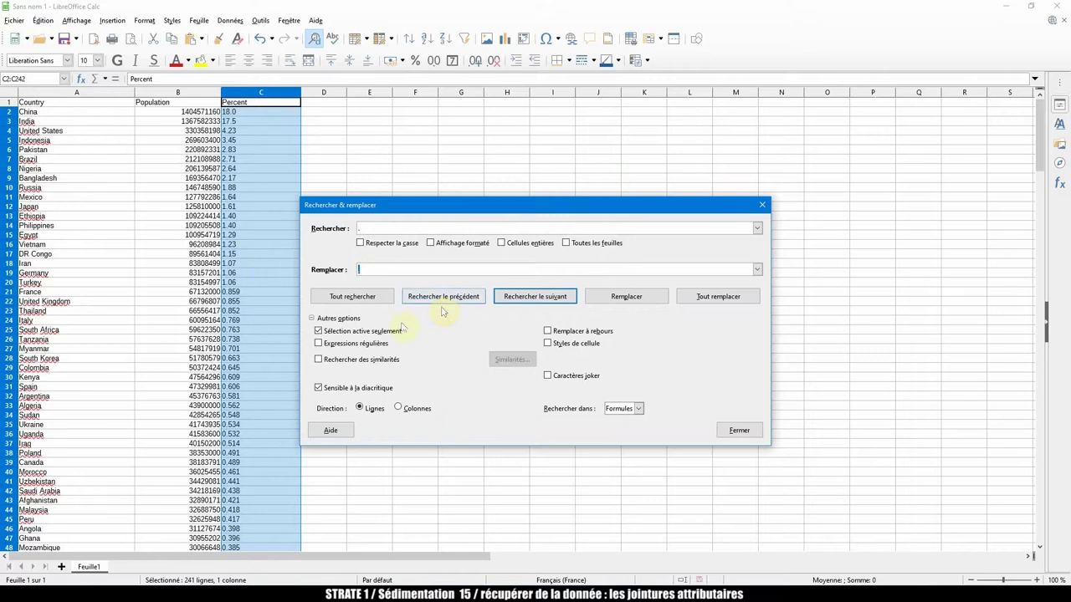
pyautogui.click(318, 331)
pyautogui.click(191, 92)
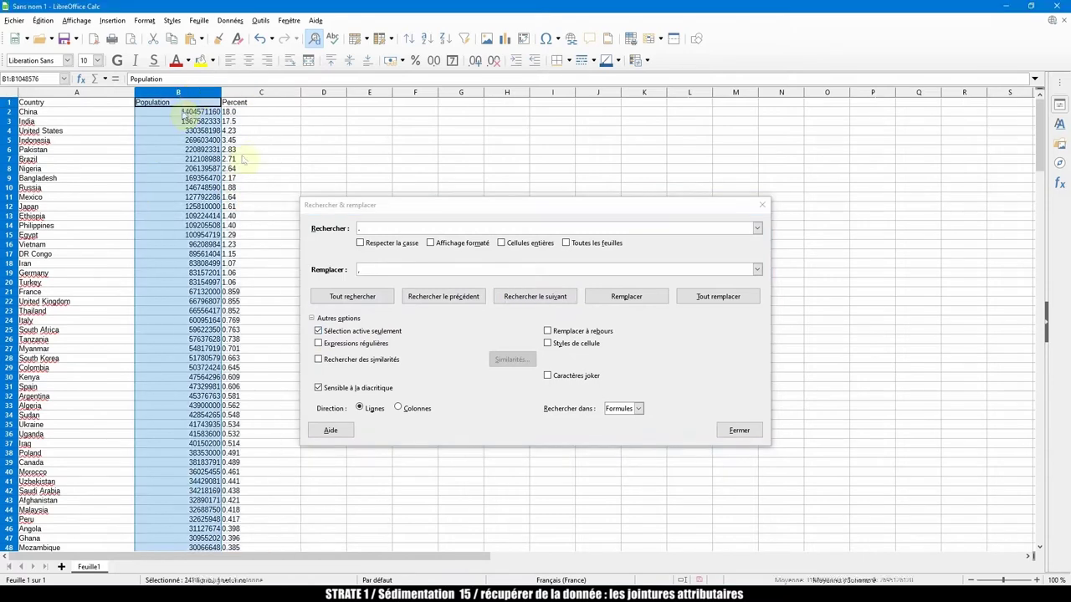
pyautogui.click(761, 205)
# Widen the Population column slightly and select the Country header in cell A1.
pyautogui.click(276, 150)
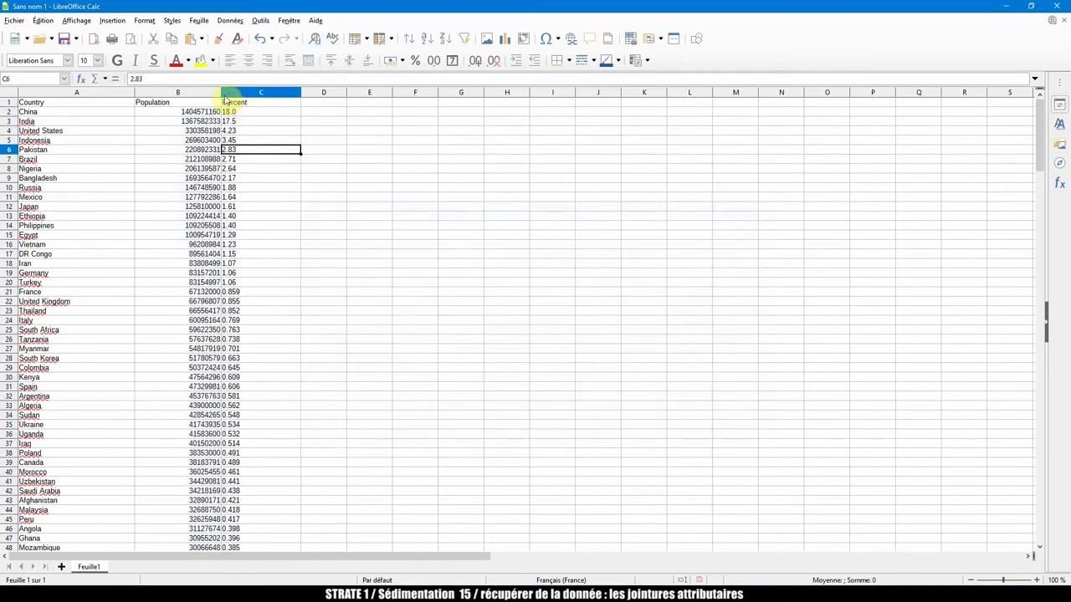
pyautogui.moveTo(221, 92); pyautogui.dragTo(245, 92)
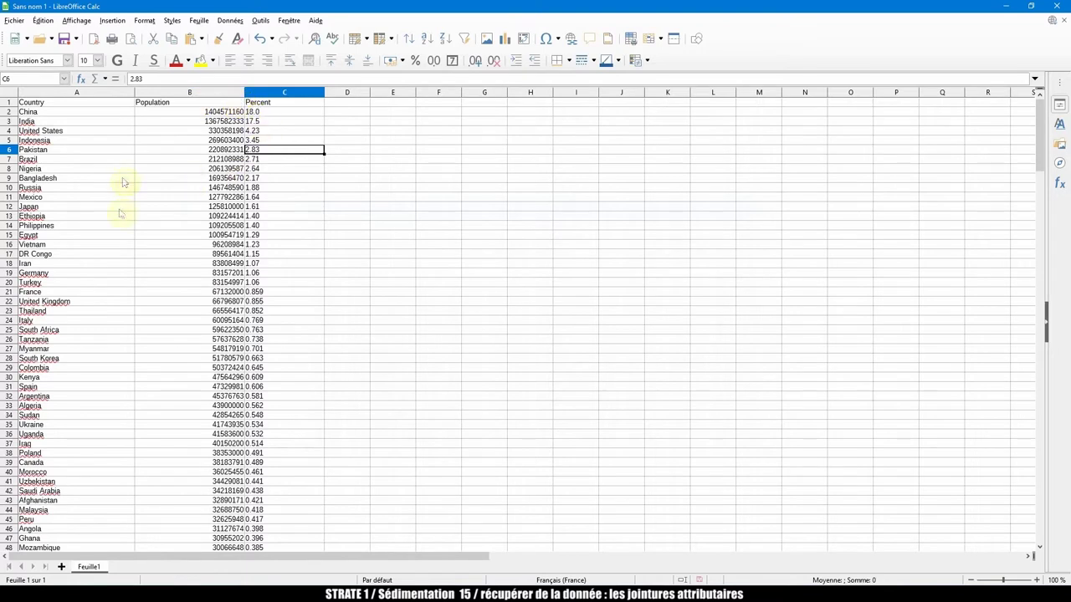
pyautogui.click(40, 106)
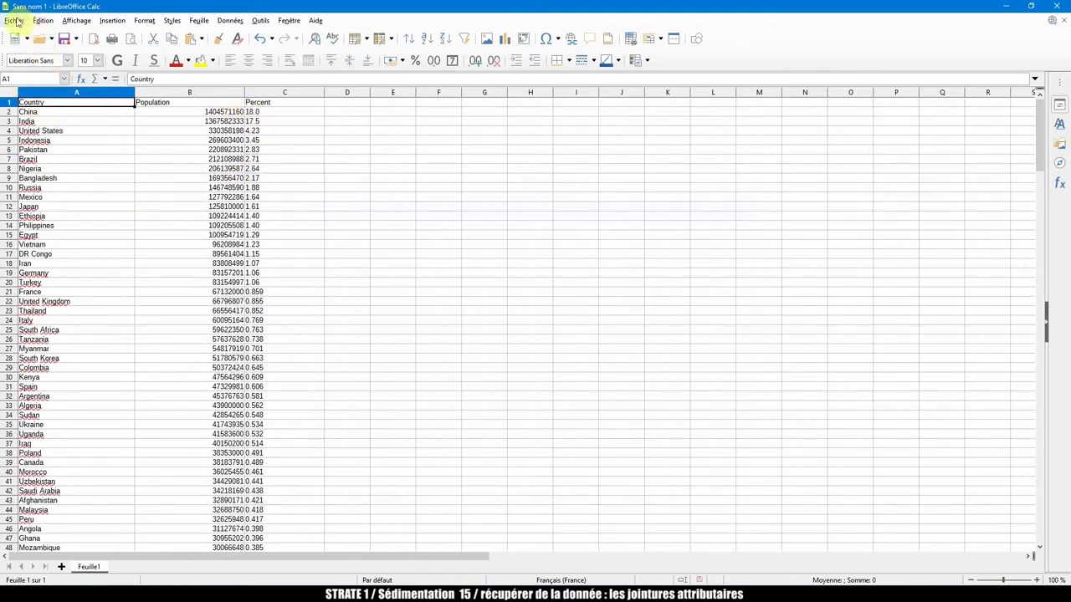
# Save the spreadsheet to the Bureau folder as PopulationWiki in Texte CSV format.
pyautogui.click(14, 20)
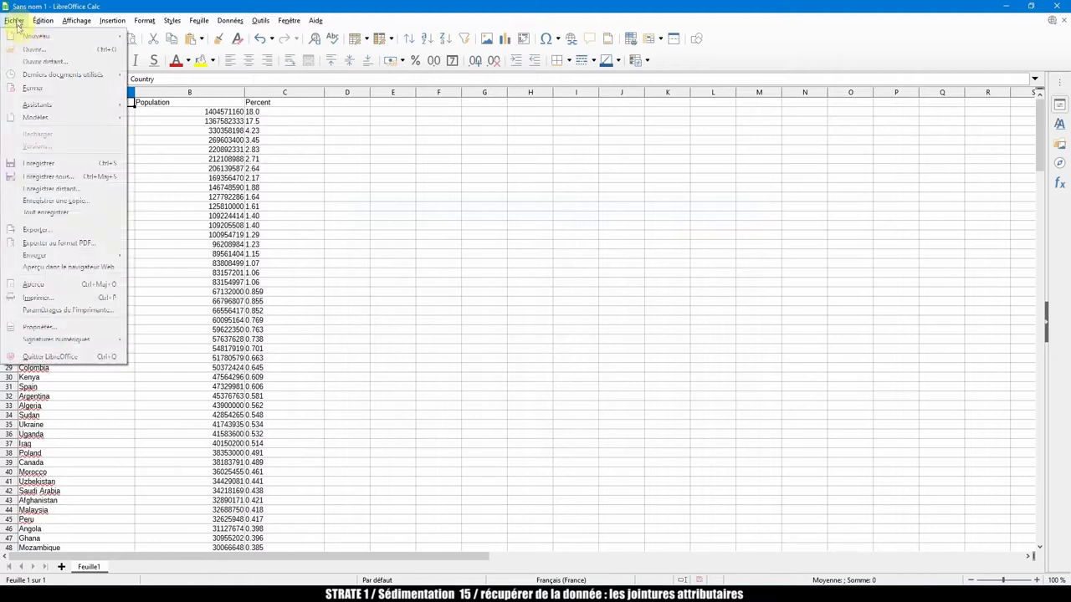
pyautogui.click(71, 183)
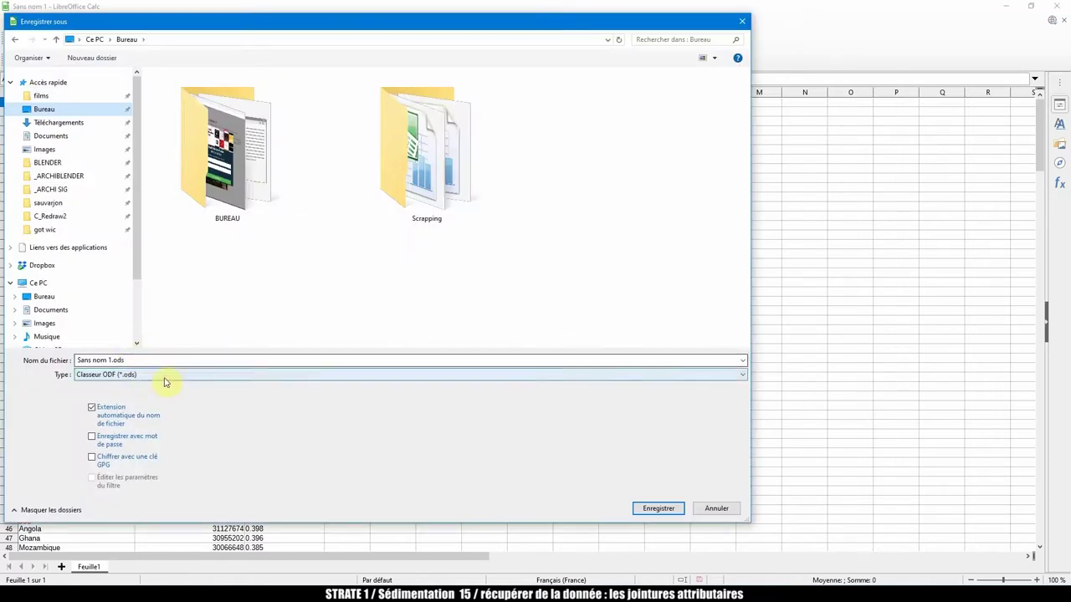
pyautogui.click(154, 377)
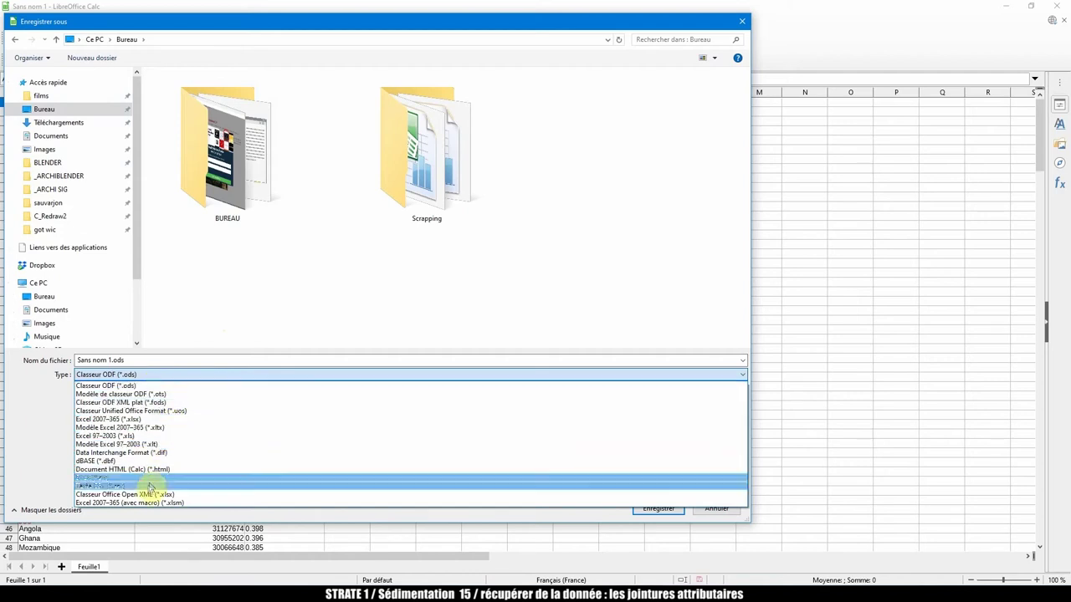
pyautogui.click(150, 486)
pyautogui.click(148, 361)
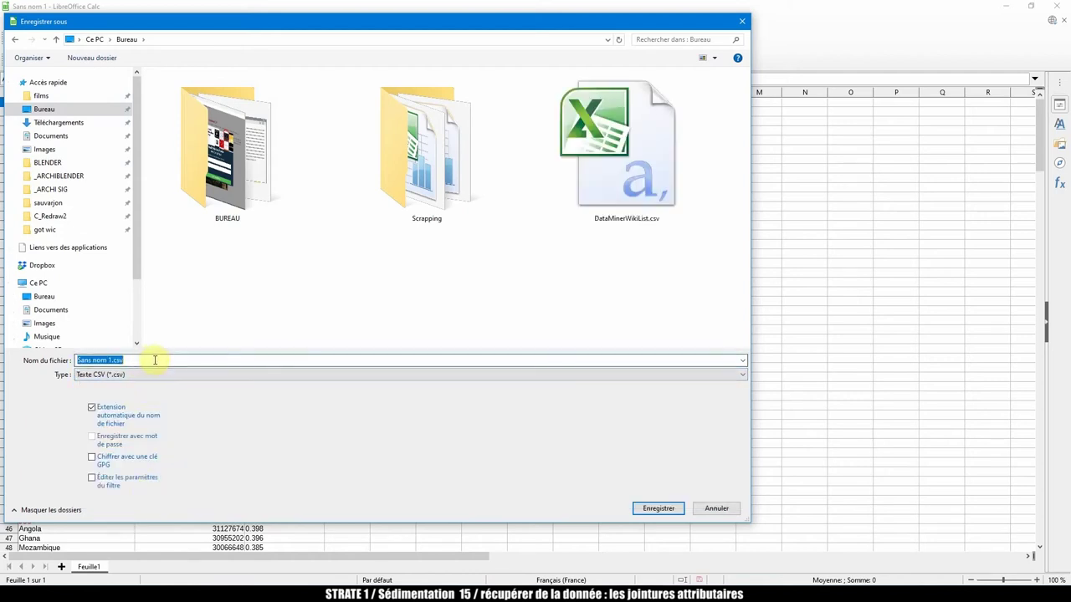
pyautogui.write('PopulationWiki')
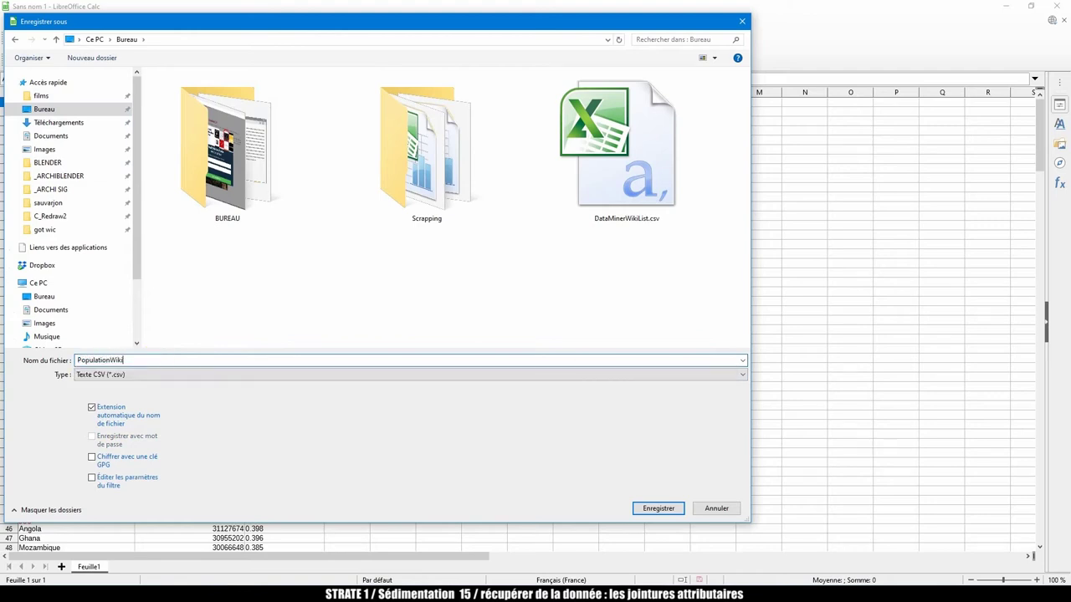
pyautogui.press('Return')
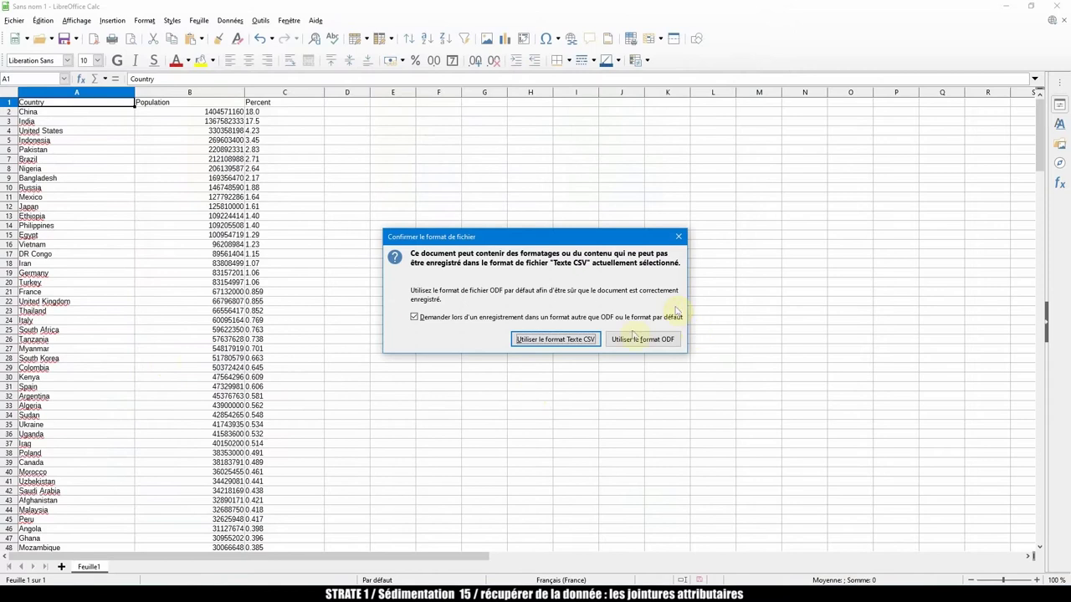
# Keep the Texte CSV format and export with the Unicode (UTF-8) character set and a comma as field separator.
pyautogui.click(540, 341)
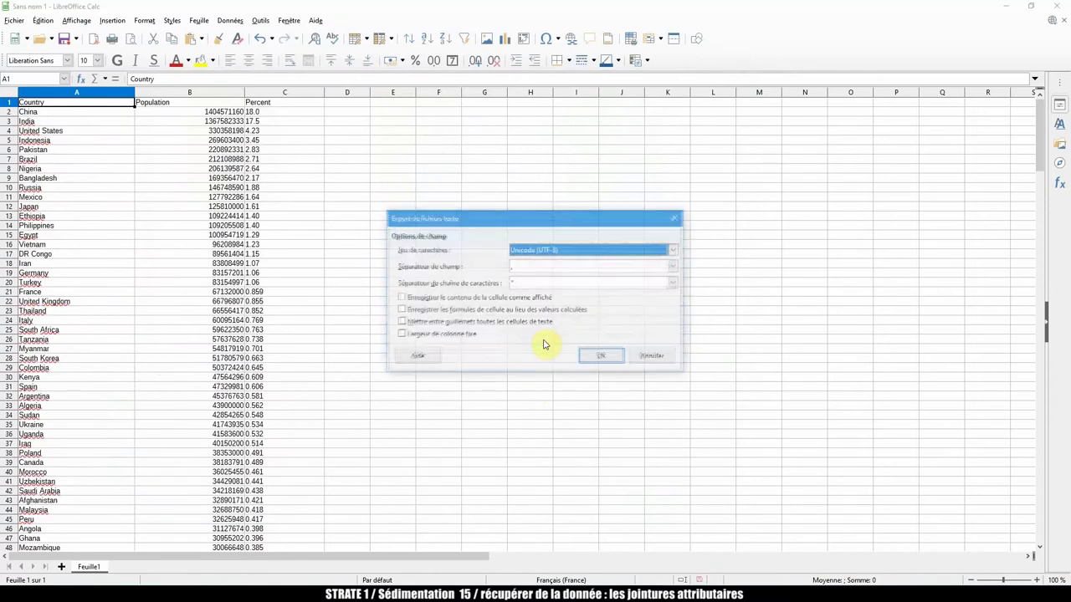
pyautogui.click(513, 266)
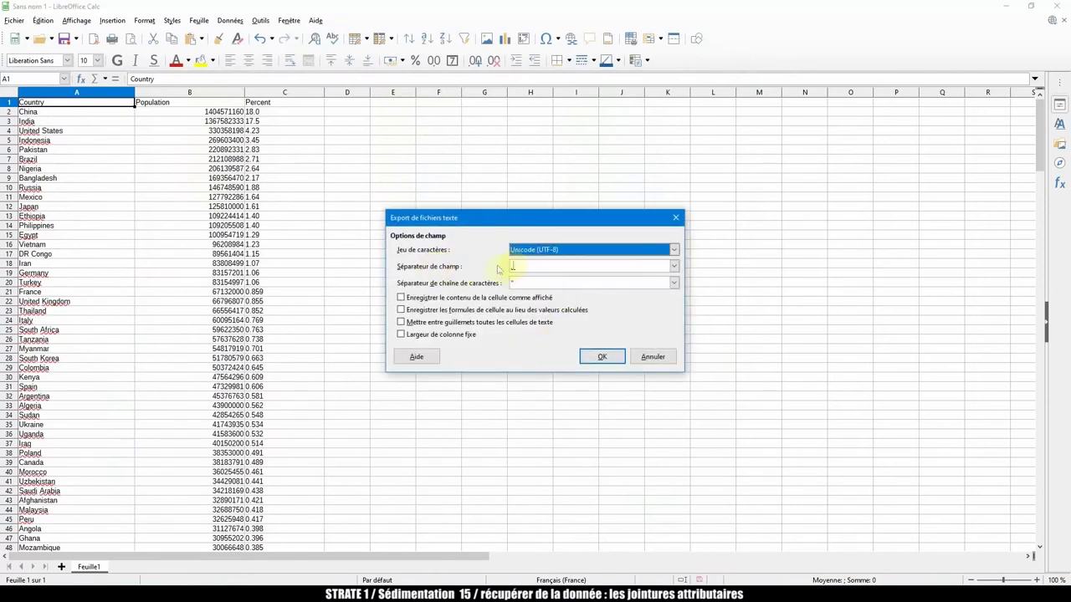
pyautogui.click(614, 362)
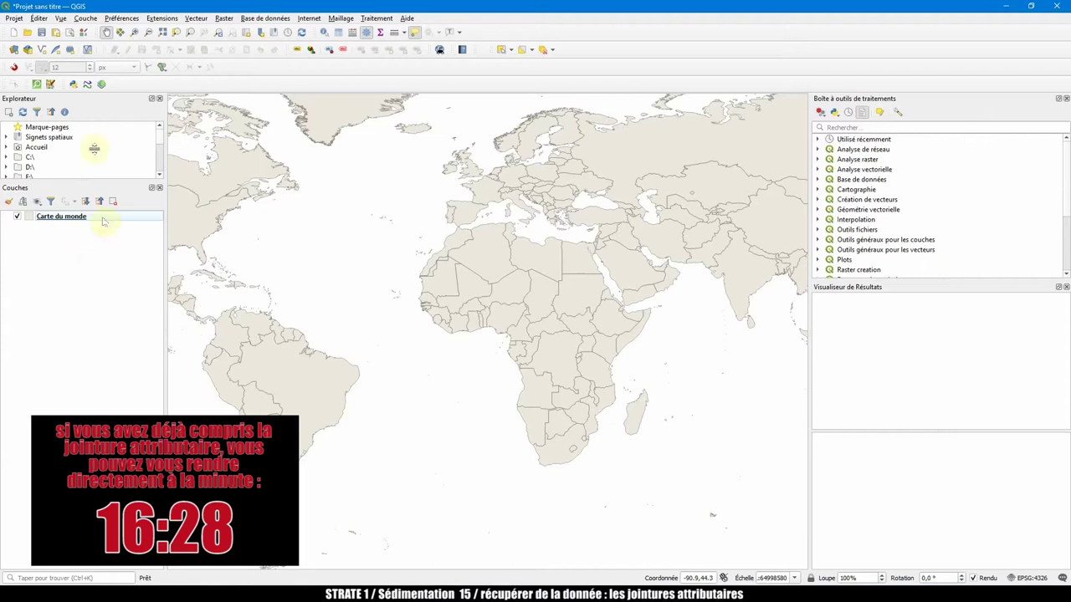
# Switch to QGIS and choose PopulationWiki.csv from the desktop as the source of a delimited text layer.
pyautogui.click(13, 51)
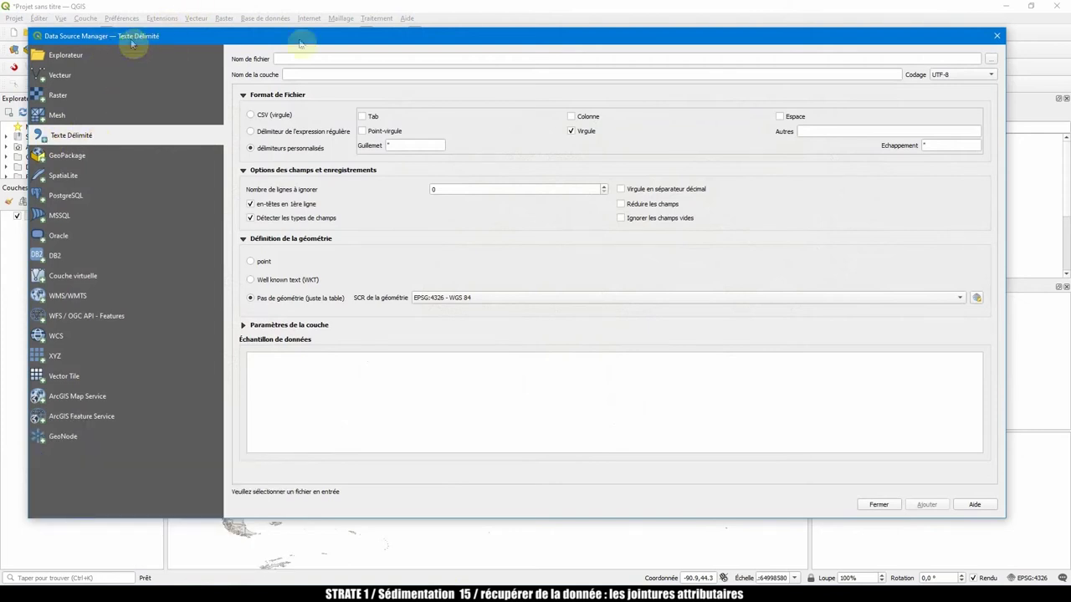
pyautogui.click(992, 62)
pyautogui.click(916, 166)
pyautogui.doubleClick(916, 165)
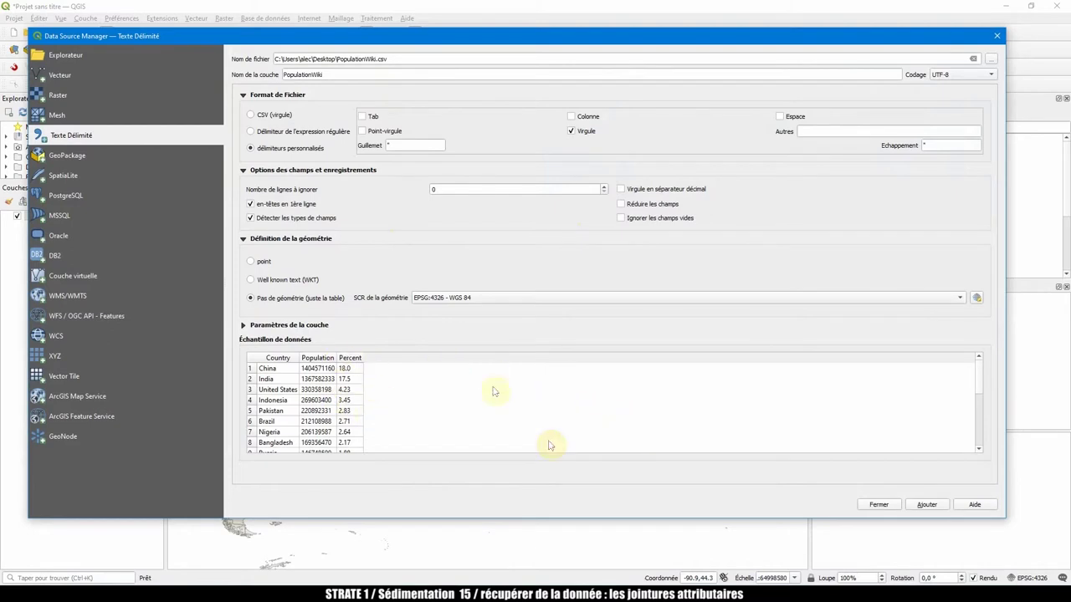
# Set the file format to CSV (virgule) with no geometry (table only) and add the PopulationWiki table to the project.
pyautogui.click(262, 116)
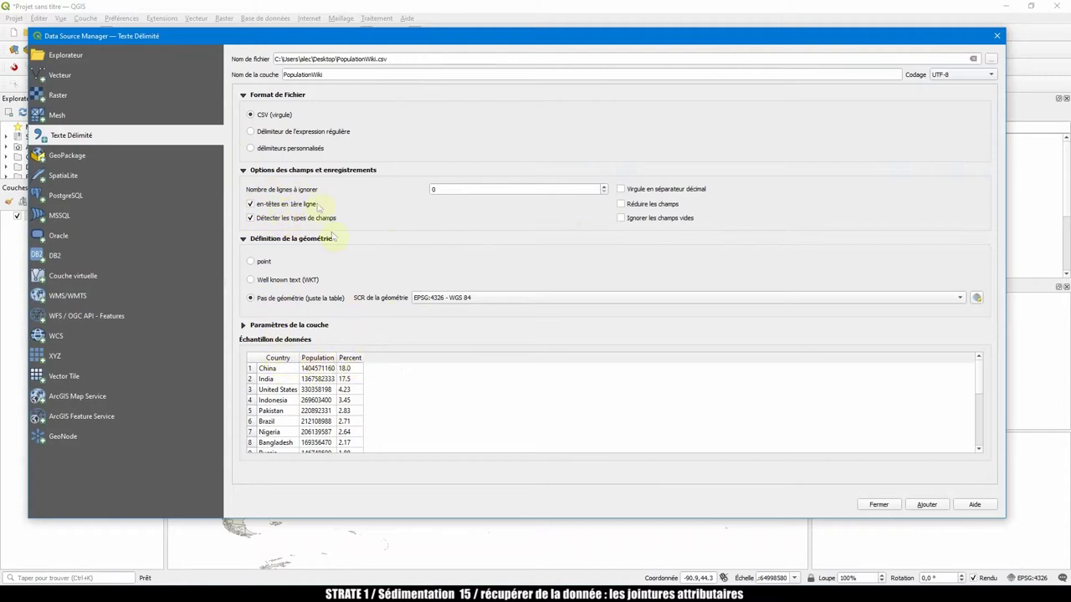
pyautogui.click(251, 261)
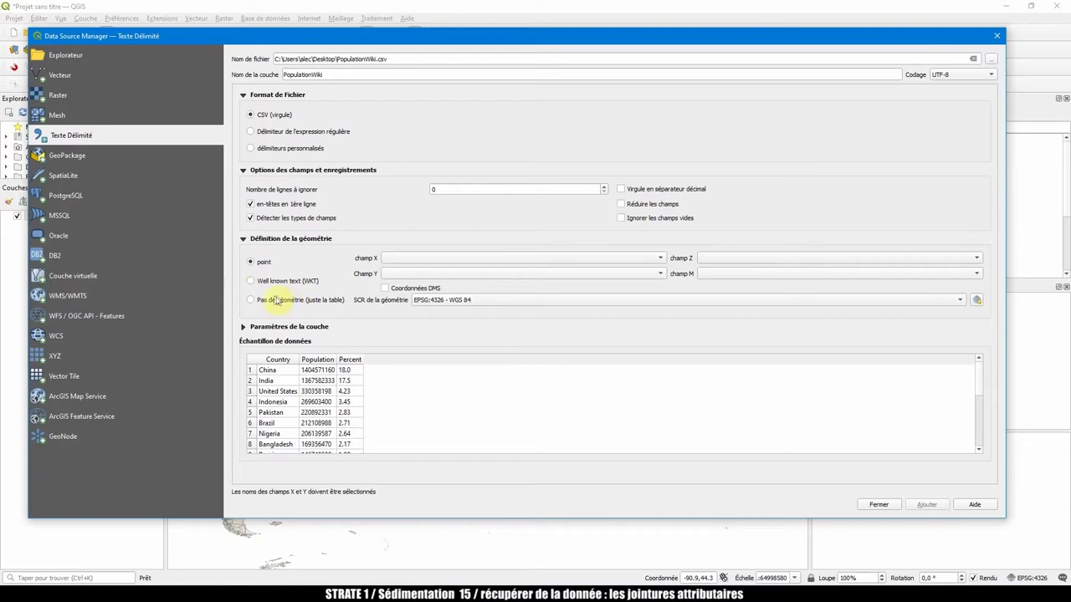
pyautogui.click(272, 303)
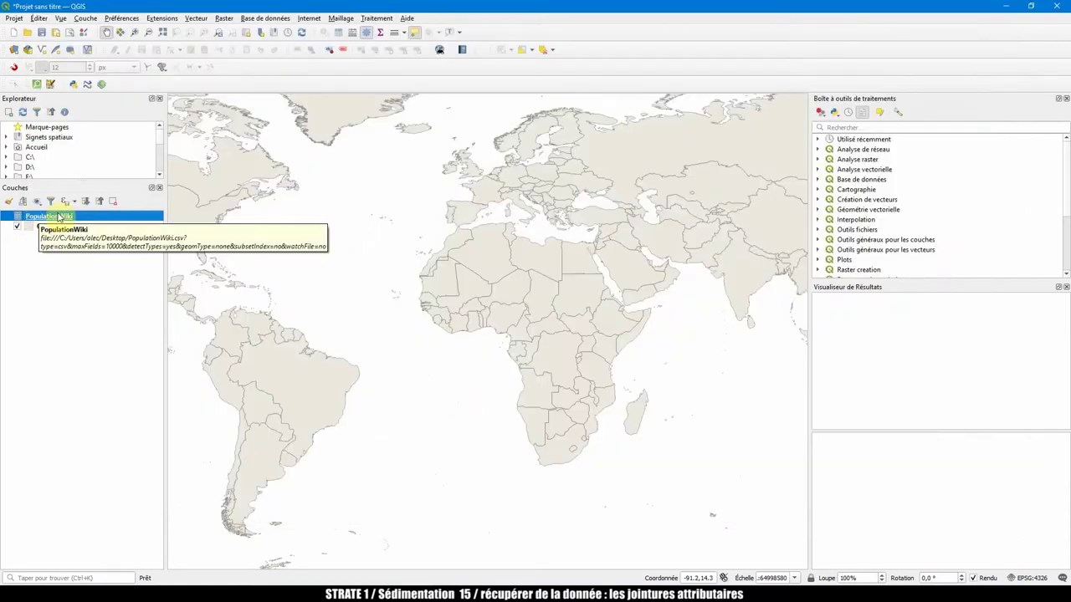
# Add a join on the Carte du monde layer to PopulationWiki, matching the Country join field to the NAME target field.
pyautogui.click(58, 227)
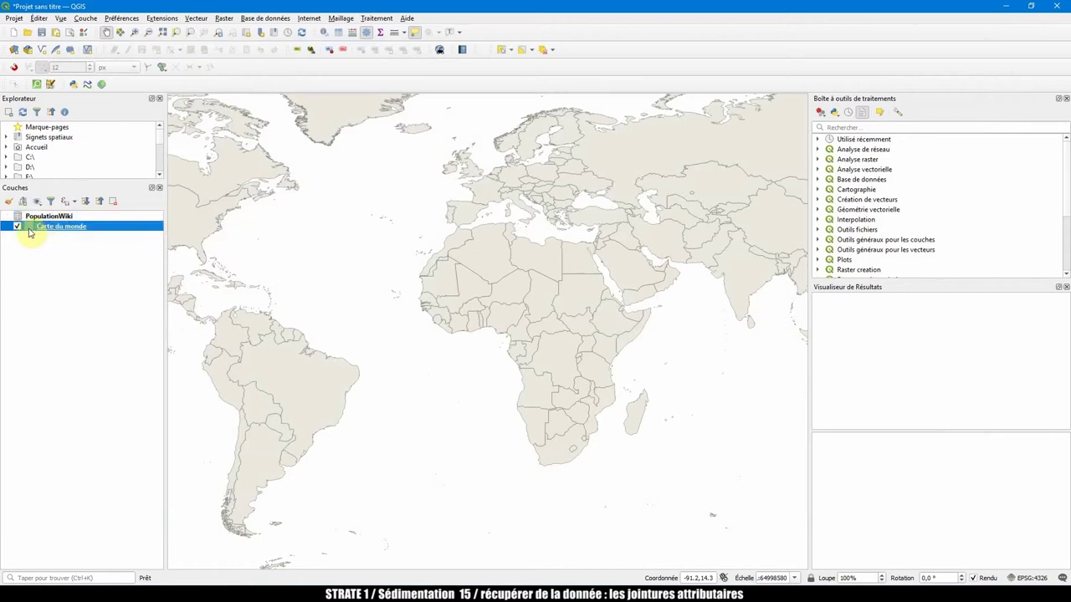
pyautogui.doubleClick(29, 227)
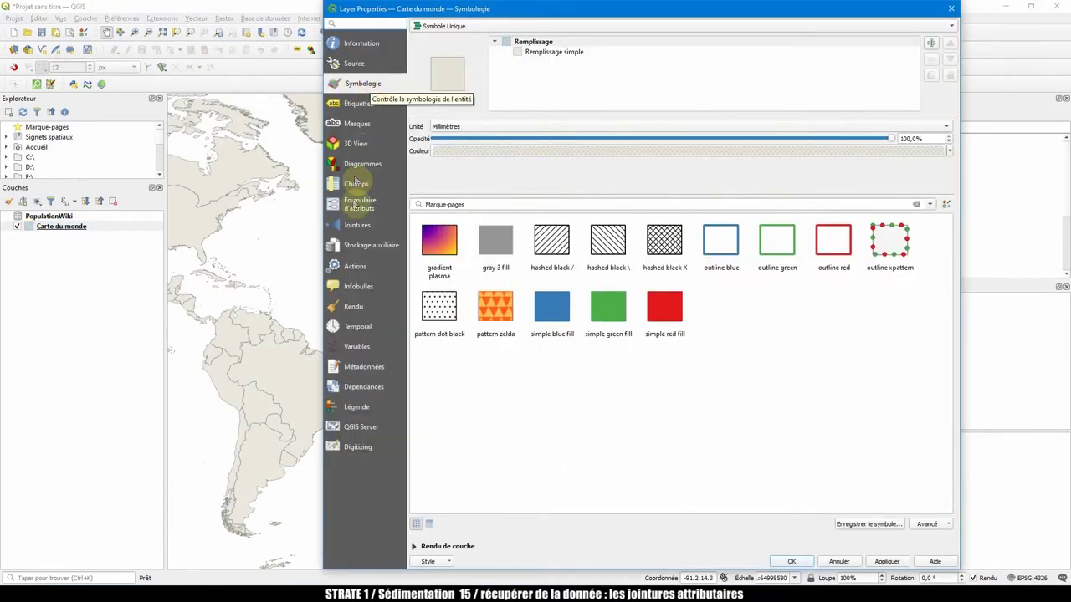
pyautogui.click(391, 223)
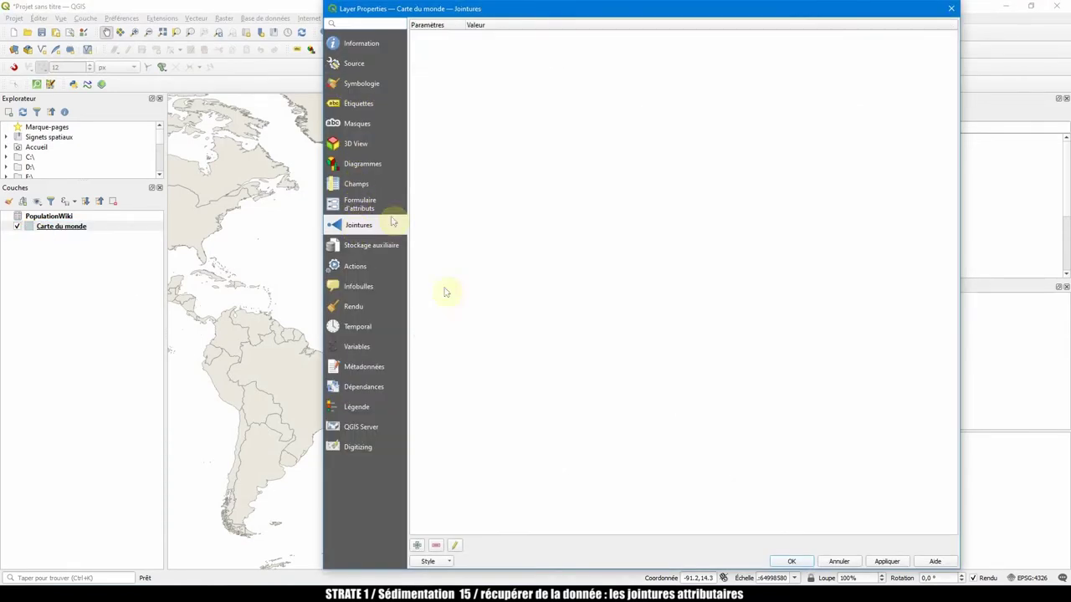
pyautogui.click(417, 546)
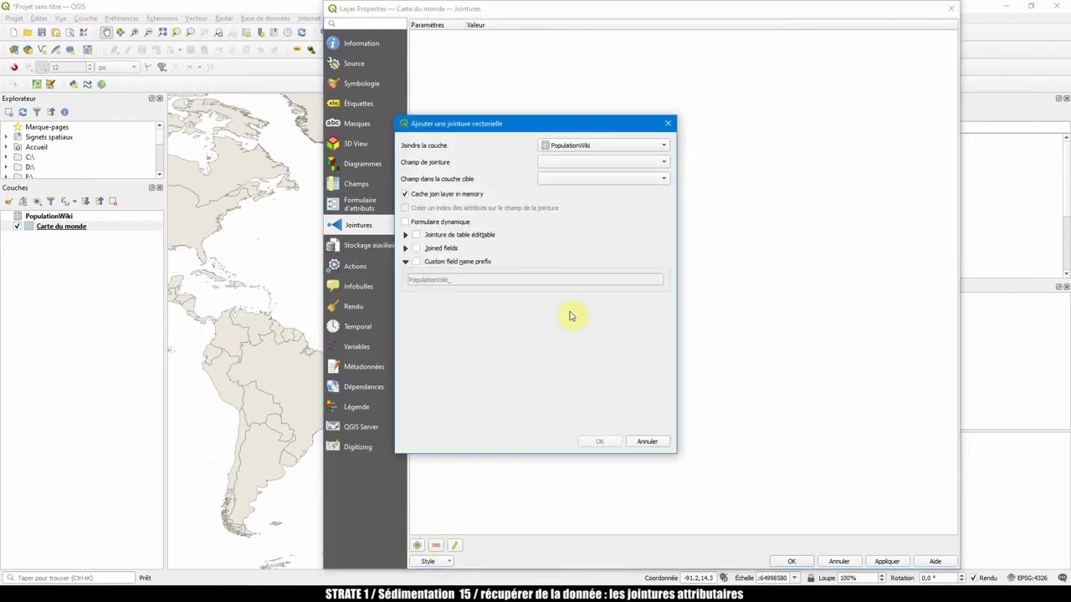
pyautogui.click(572, 165)
pyautogui.click(502, 165)
pyautogui.click(561, 168)
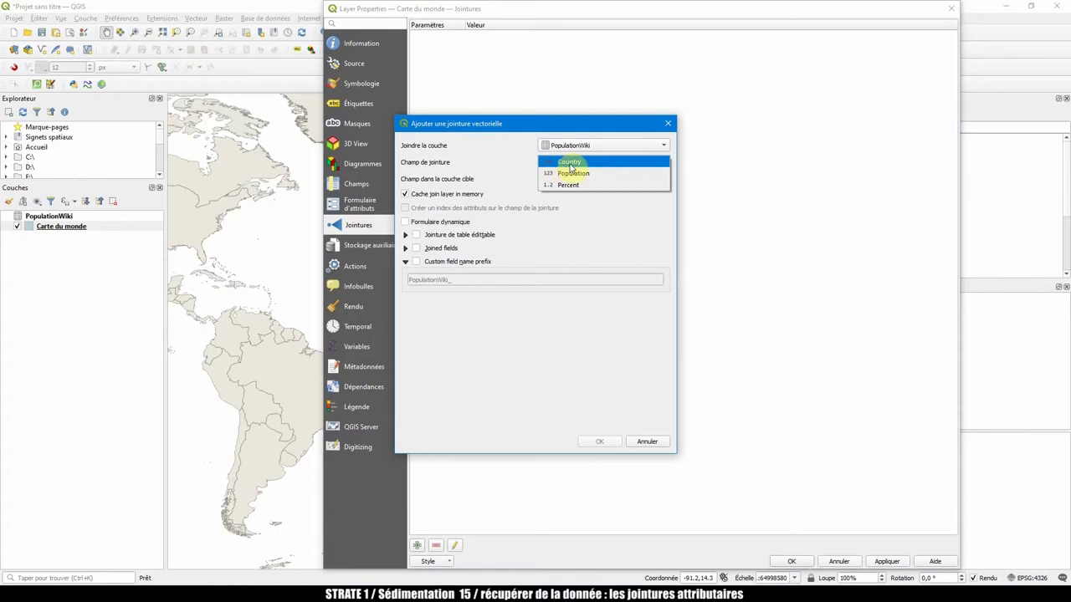
pyautogui.click(569, 162)
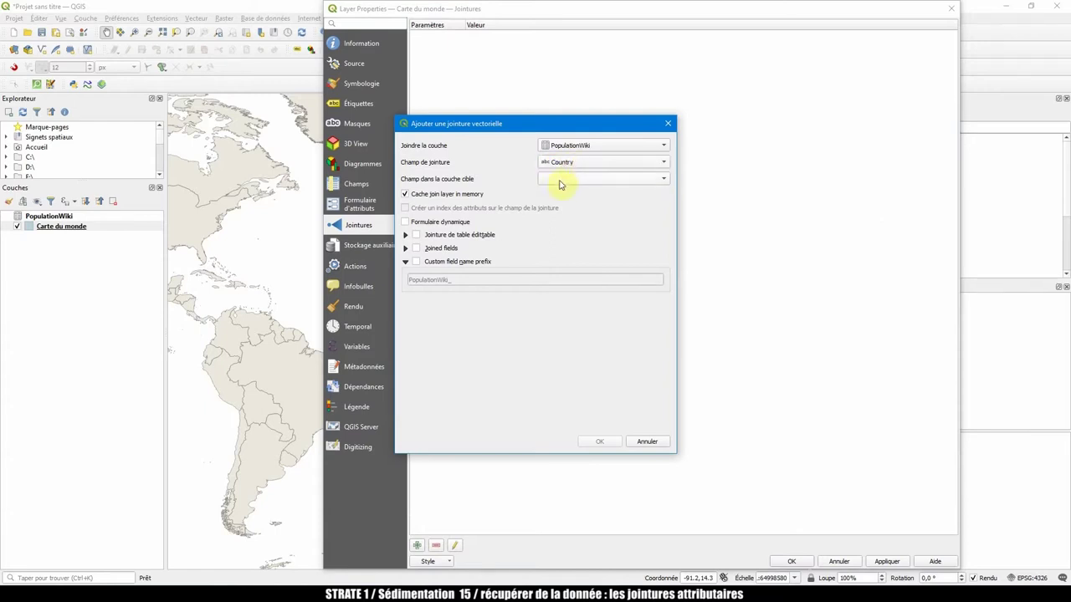
pyautogui.click(558, 179)
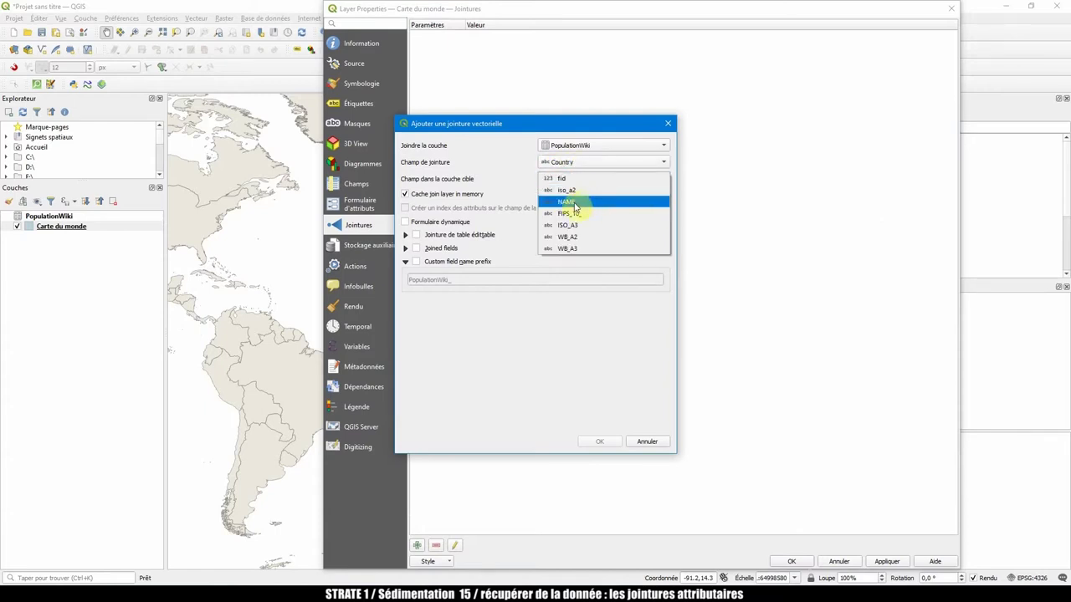
pyautogui.click(574, 204)
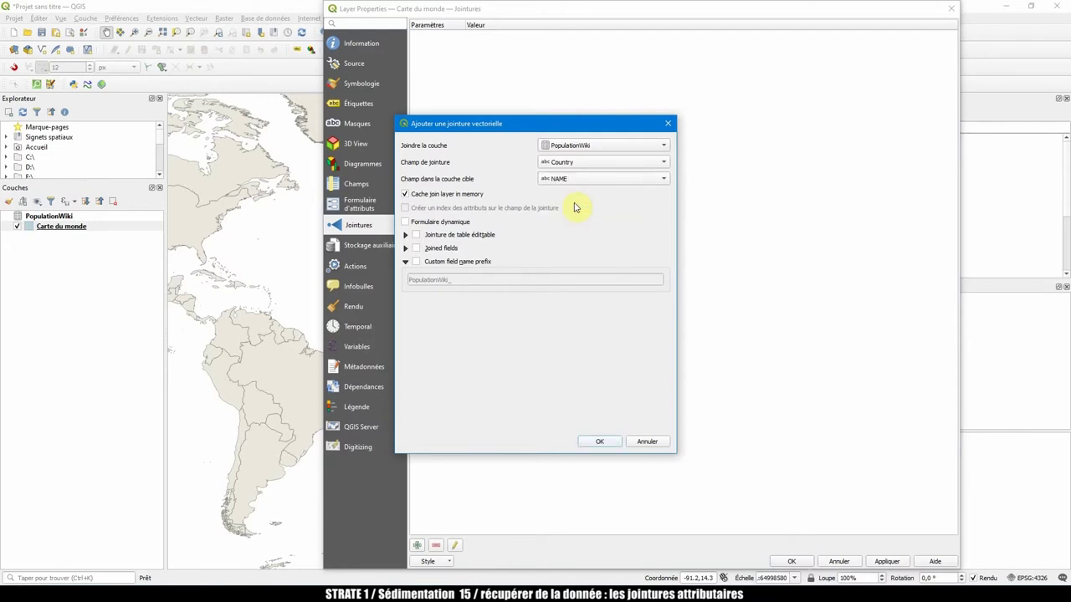
# Enable a custom field name prefix, leave it empty, and validate the join and the layer properties.
pyautogui.click(417, 262)
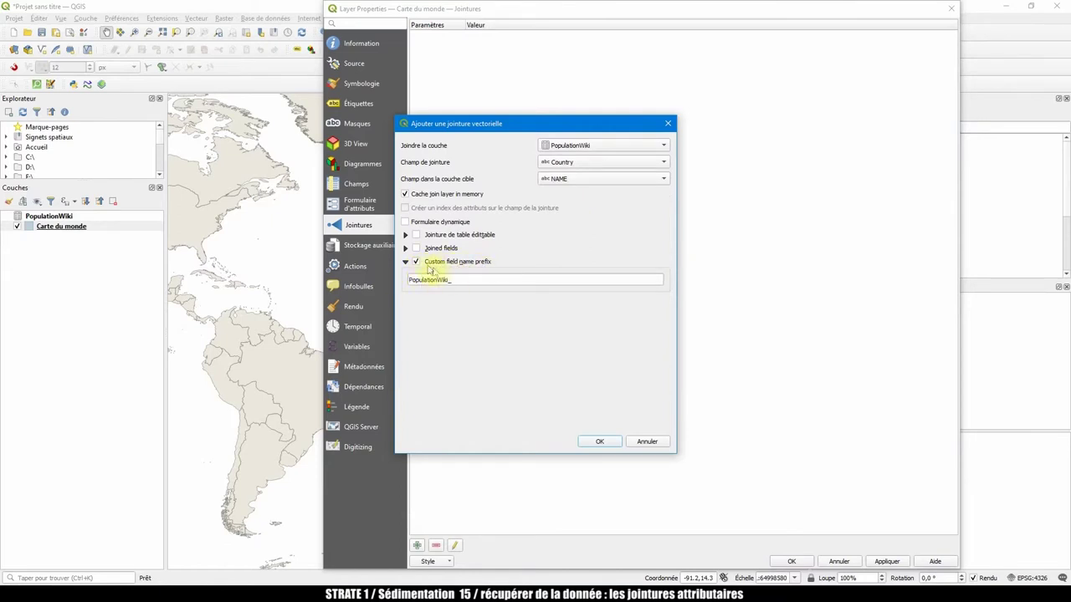
pyautogui.moveTo(461, 279); pyautogui.dragTo(419, 280)
pyautogui.press('BackSpace')
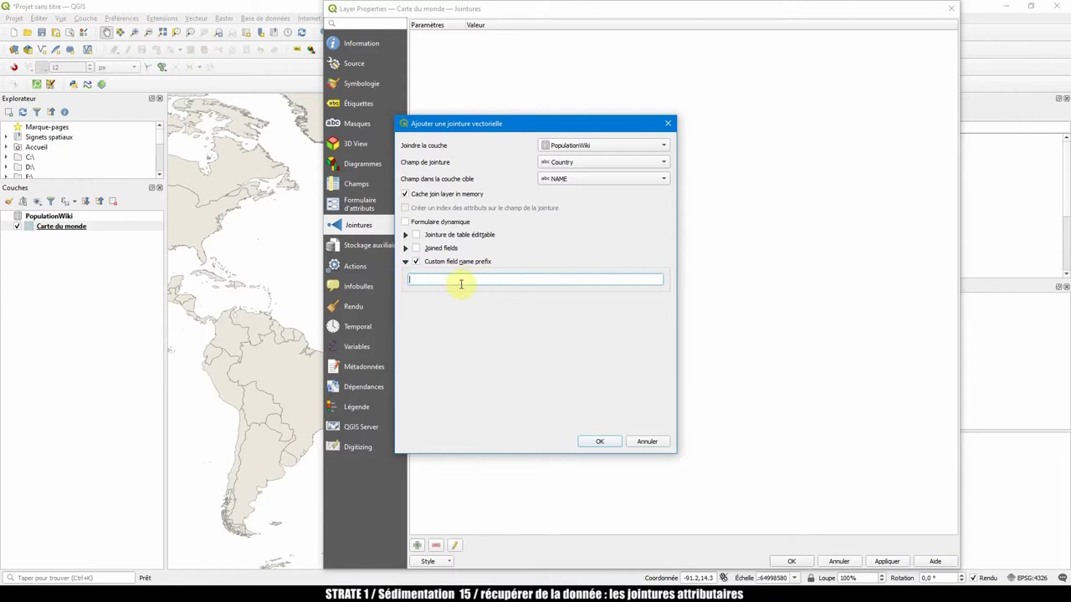
pyautogui.click(599, 442)
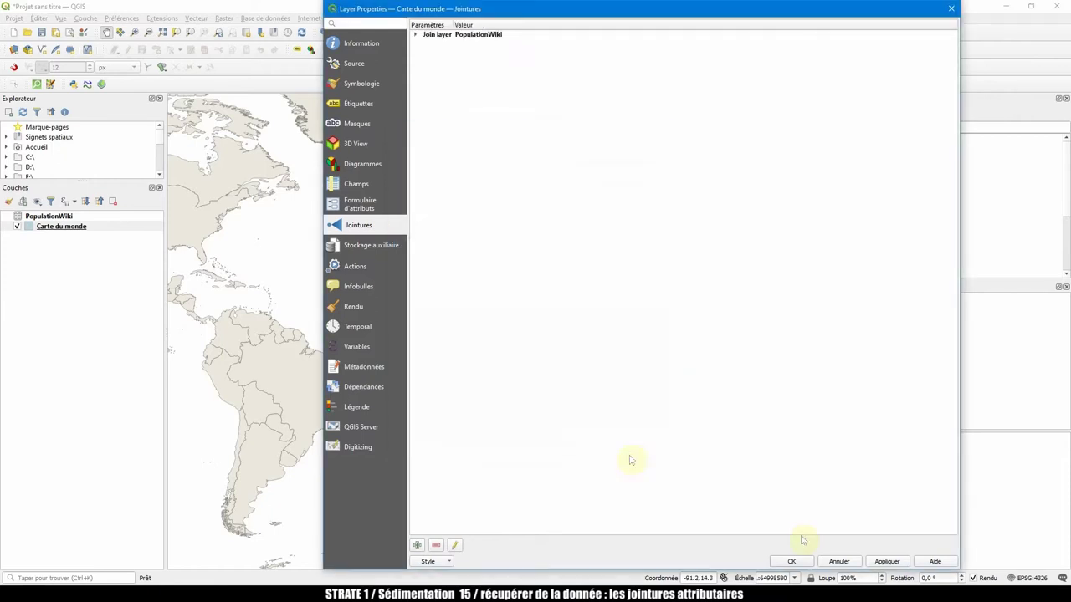
pyautogui.click(791, 561)
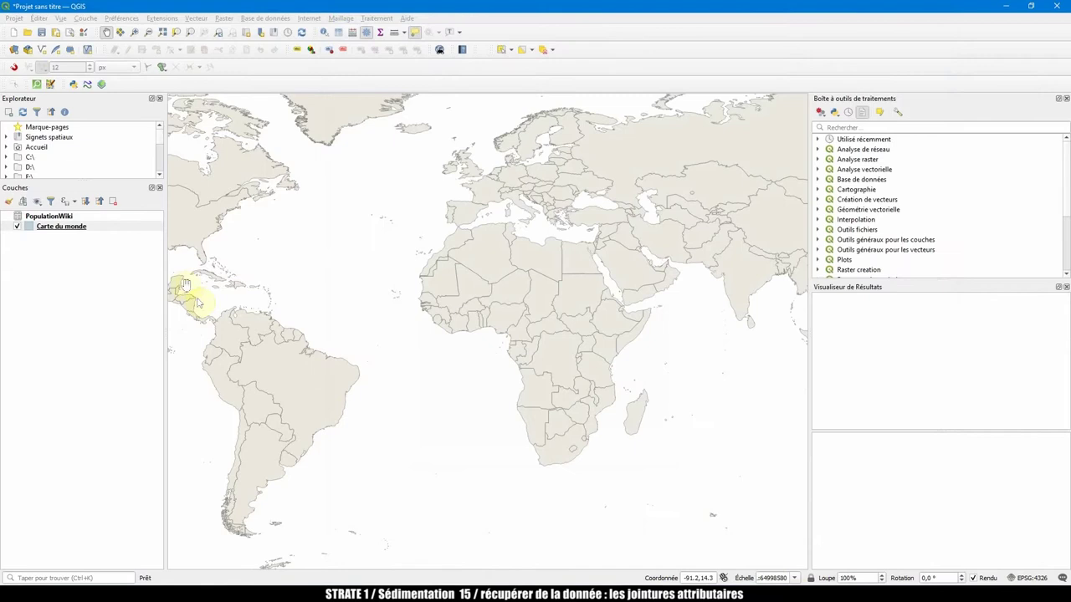
# Open the Carte du monde attribute table and sort it by Population in descending order.
pyautogui.rightClick(58, 227)
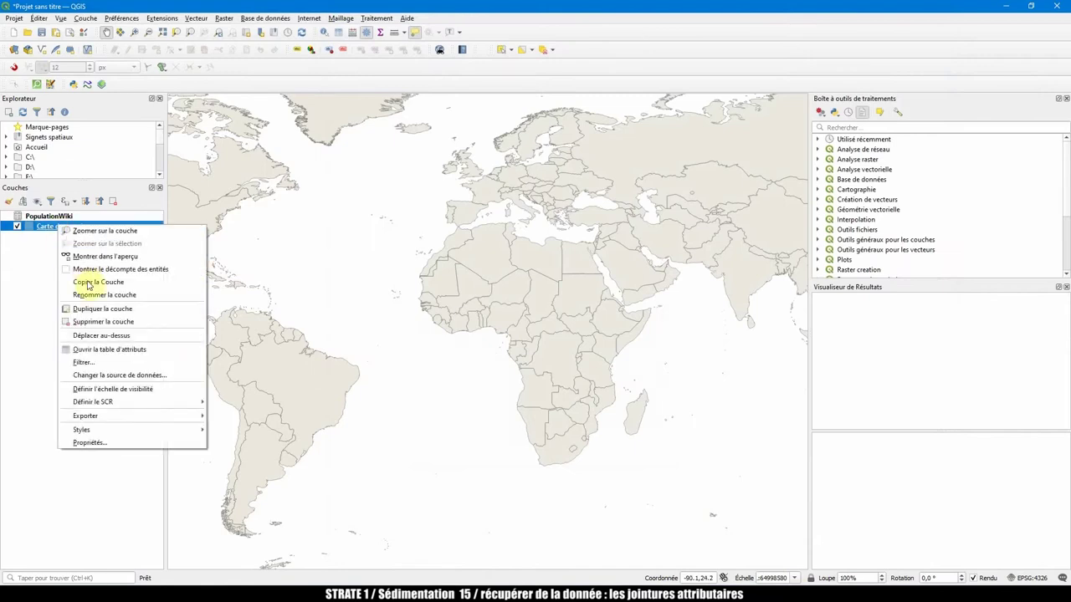
pyautogui.click(103, 348)
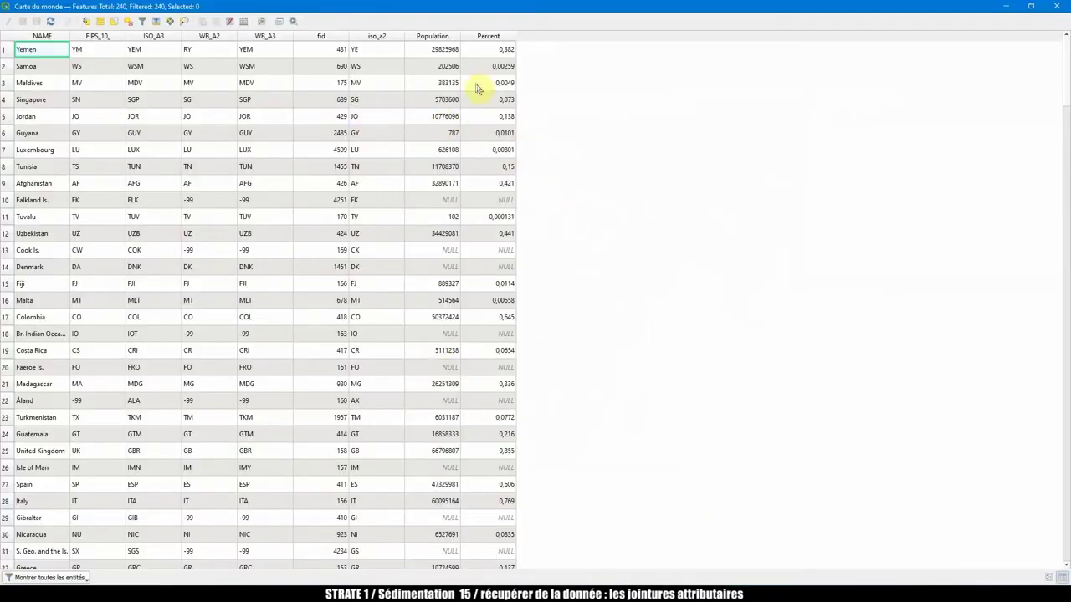
pyautogui.click(433, 38)
pyautogui.click(434, 38)
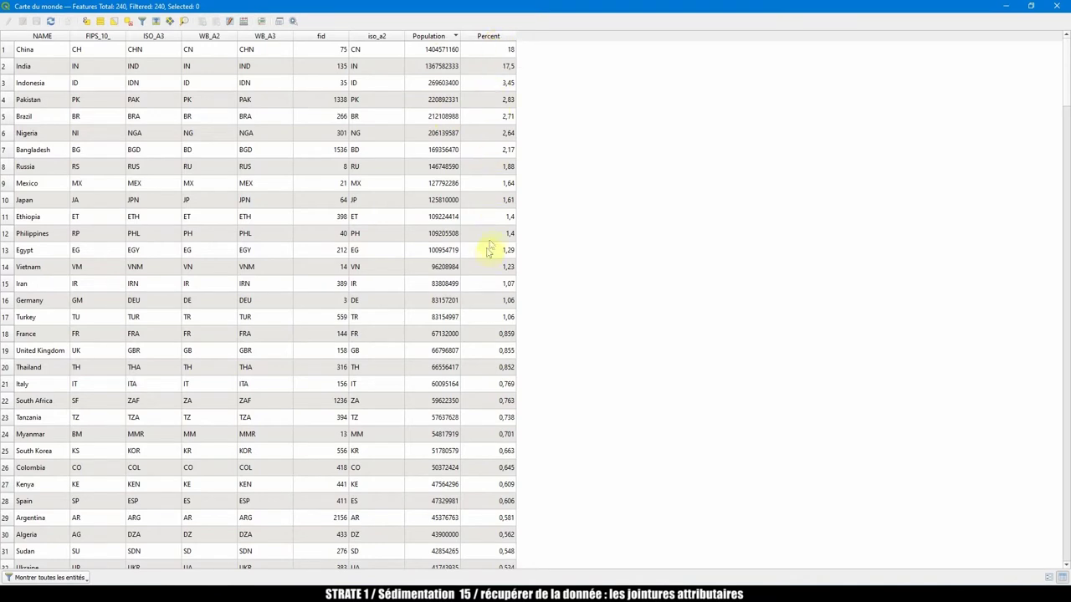
# Examine the countries with missing population values and the lowest populations in the joined table, and close the table.
pyautogui.moveTo(1065, 68); pyautogui.dragTo(1045, 435)
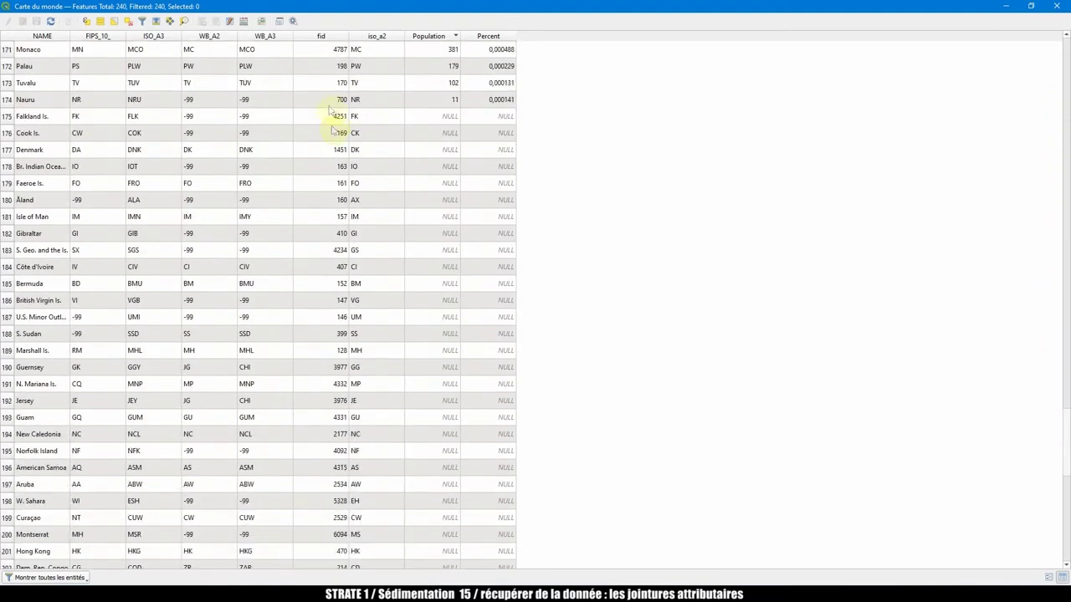
pyautogui.click(8, 116)
pyautogui.moveTo(72, 37); pyautogui.dragTo(159, 41)
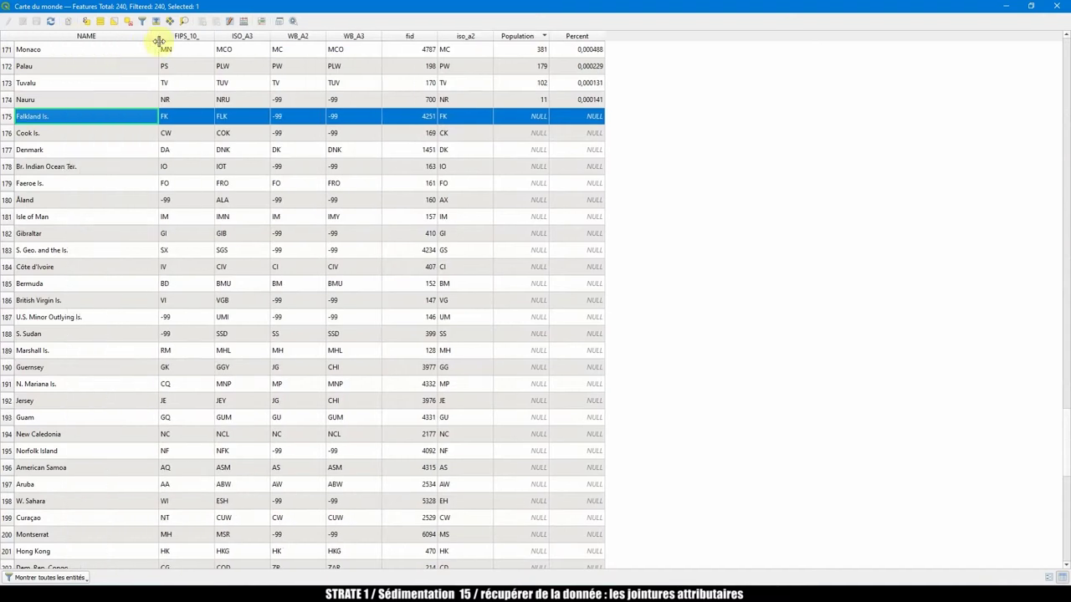
pyautogui.keyDown('shift'); pyautogui.click(8, 150); pyautogui.keyUp('shift')
pyautogui.keyDown('shift'); pyautogui.click(10, 187); pyautogui.keyUp('shift')
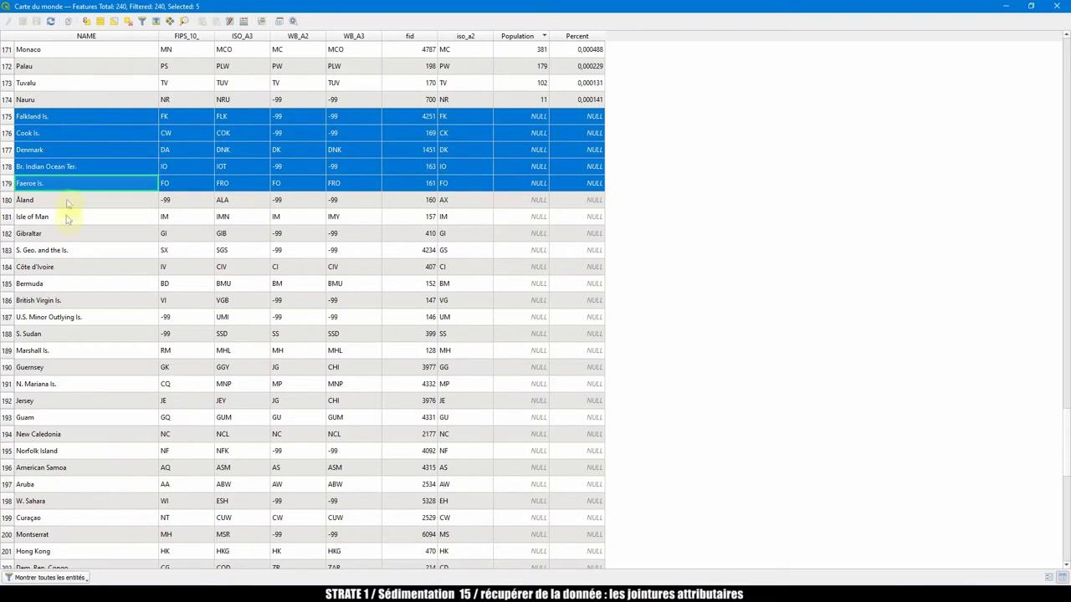
pyautogui.scroll(-2, 68, 226)
pyautogui.scroll(1, 68, 237)
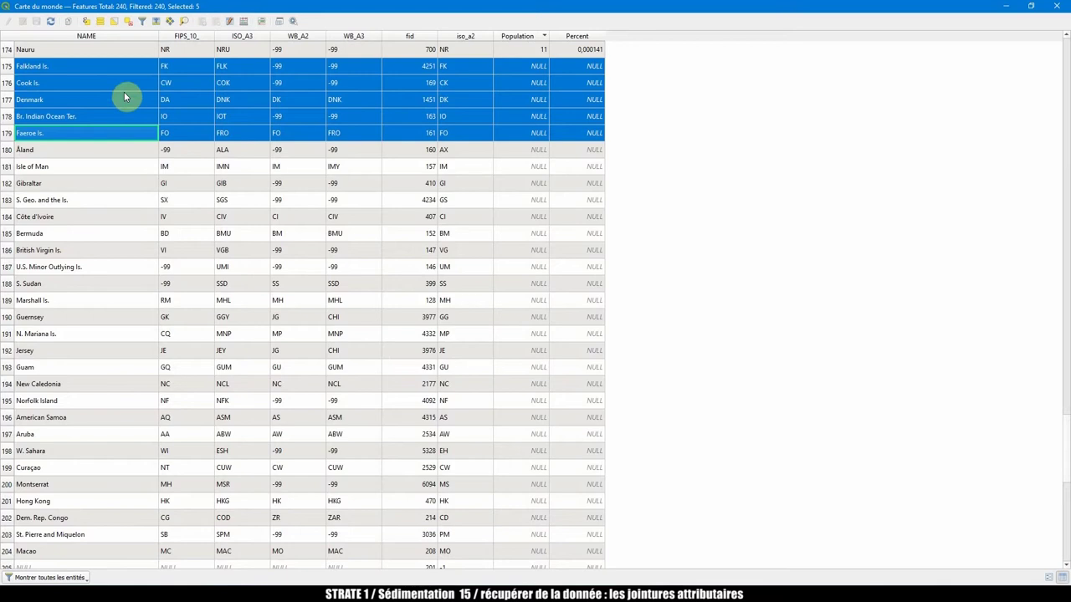
pyautogui.scroll(5, 88, 198)
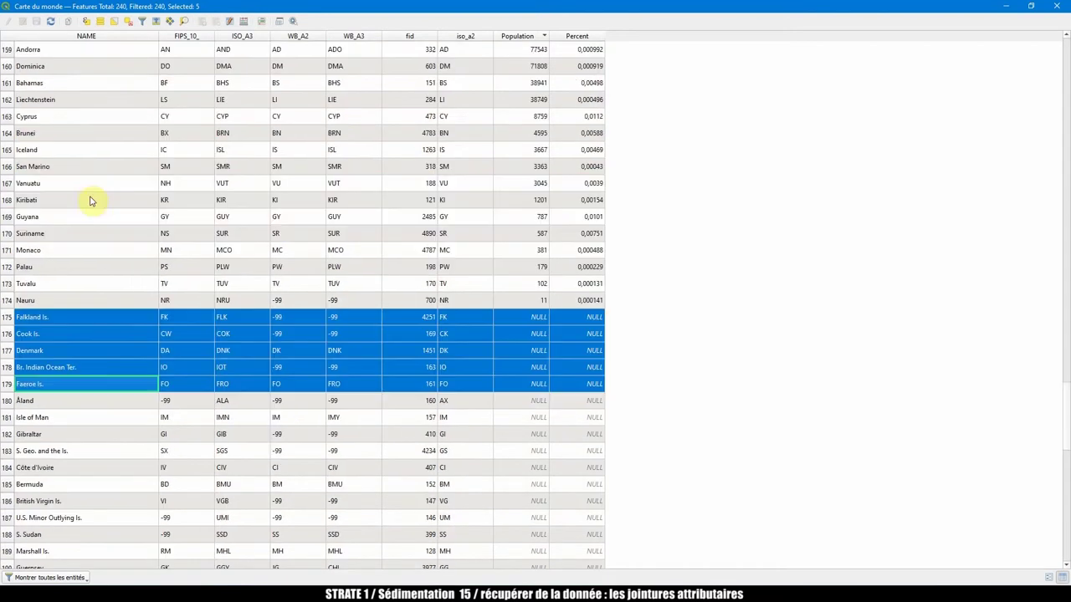
pyautogui.click(10, 303)
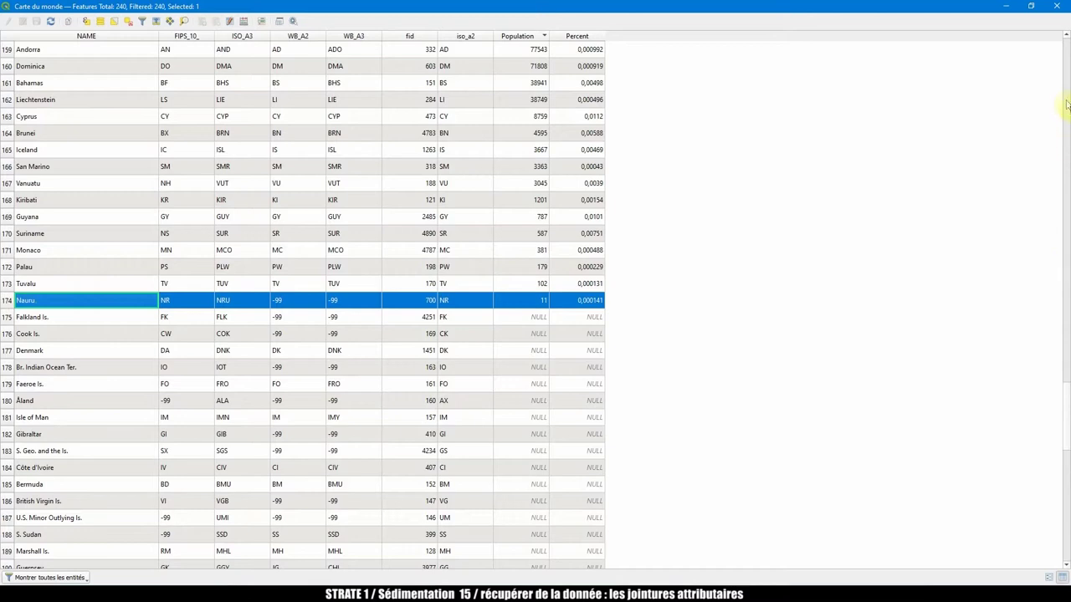
pyautogui.moveTo(1066, 419); pyautogui.dragTo(1068, 81)
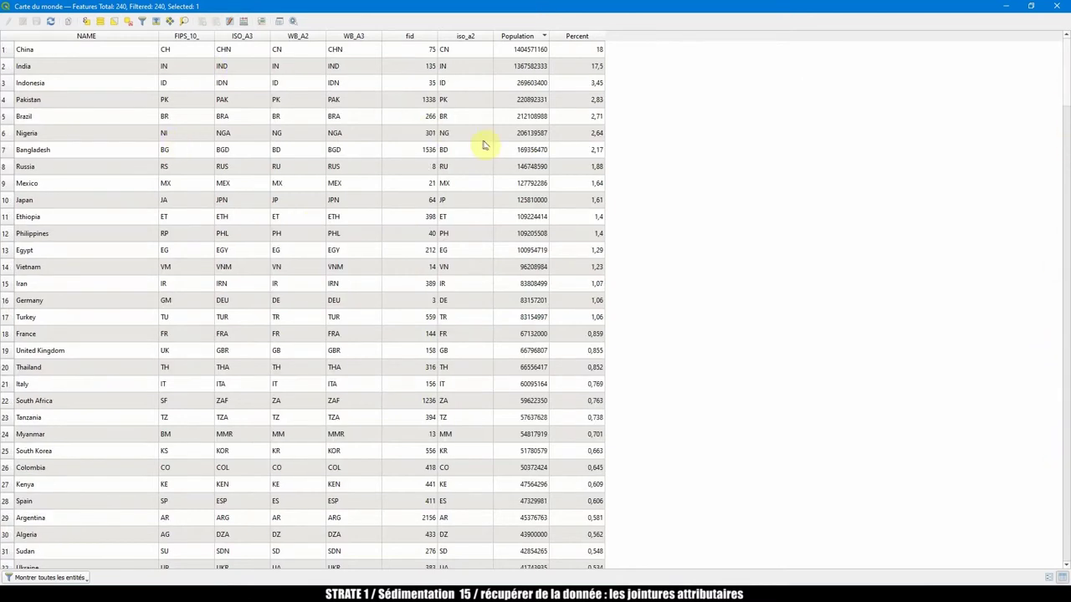
pyautogui.click(1056, 6)
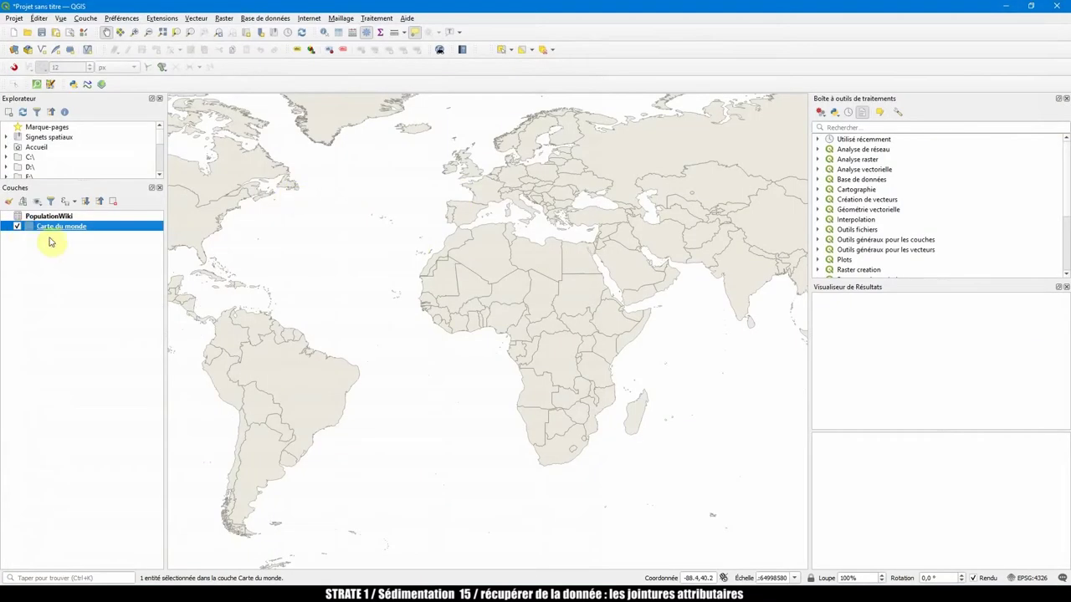
# Style Carte du monde with graduated symbology on Population, using Intervalle égal mode and 15 classes.
pyautogui.doubleClick(29, 229)
pyautogui.click(366, 87)
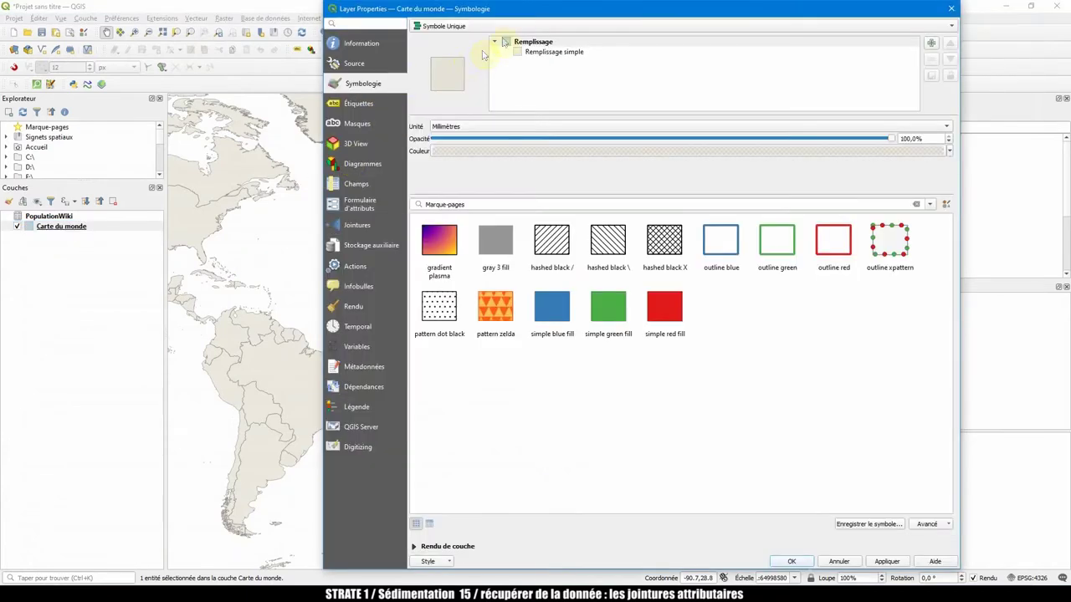
pyautogui.click(514, 28)
pyautogui.click(478, 41)
pyautogui.click(937, 44)
pyautogui.click(494, 53)
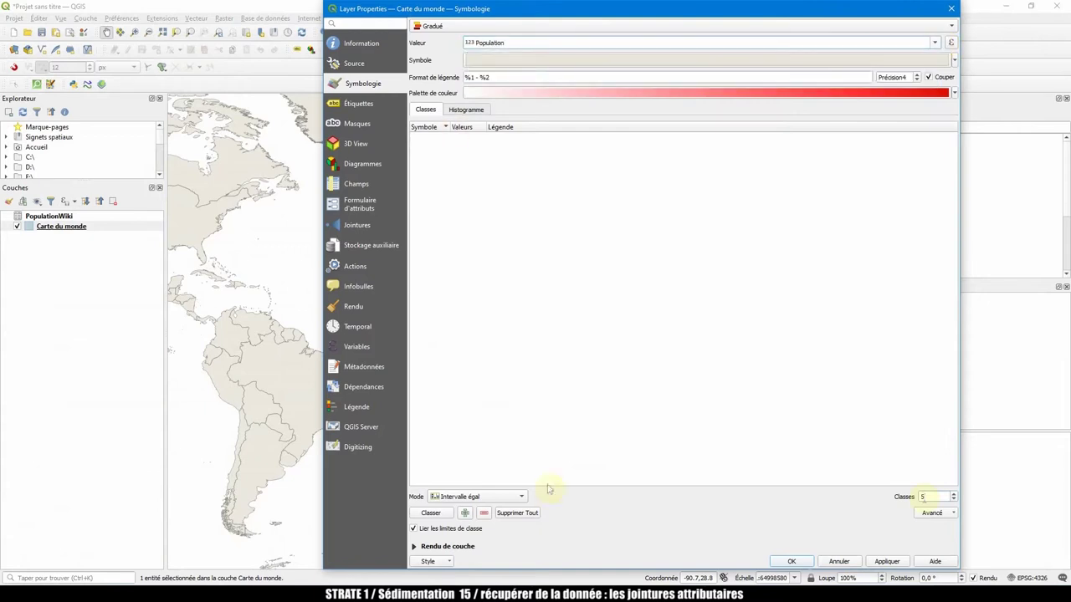
pyautogui.click(477, 496)
pyautogui.moveTo(552, 10); pyautogui.dragTo(695, 16)
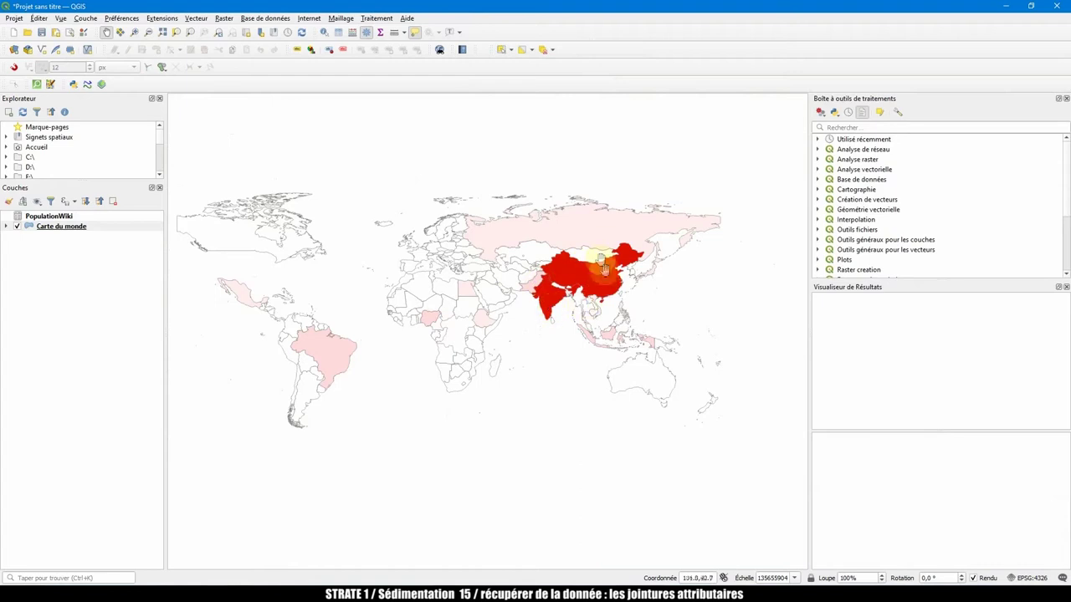
# Reopen the symbology of Carte du monde and load the histogram of the Population values.
pyautogui.doubleClick(31, 229)
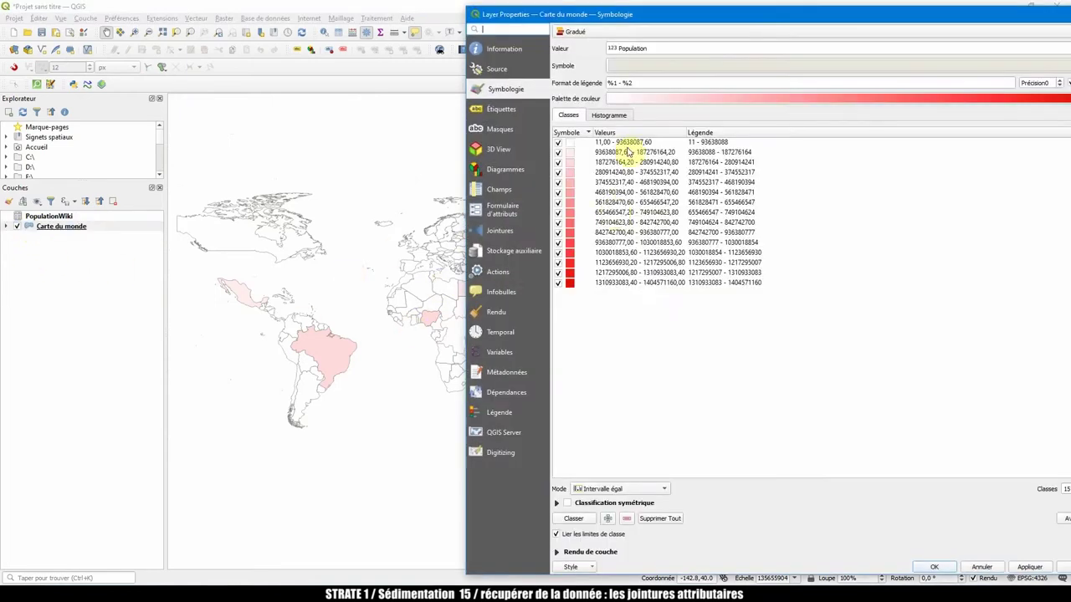
pyautogui.click(622, 490)
pyautogui.click(623, 492)
pyautogui.click(611, 116)
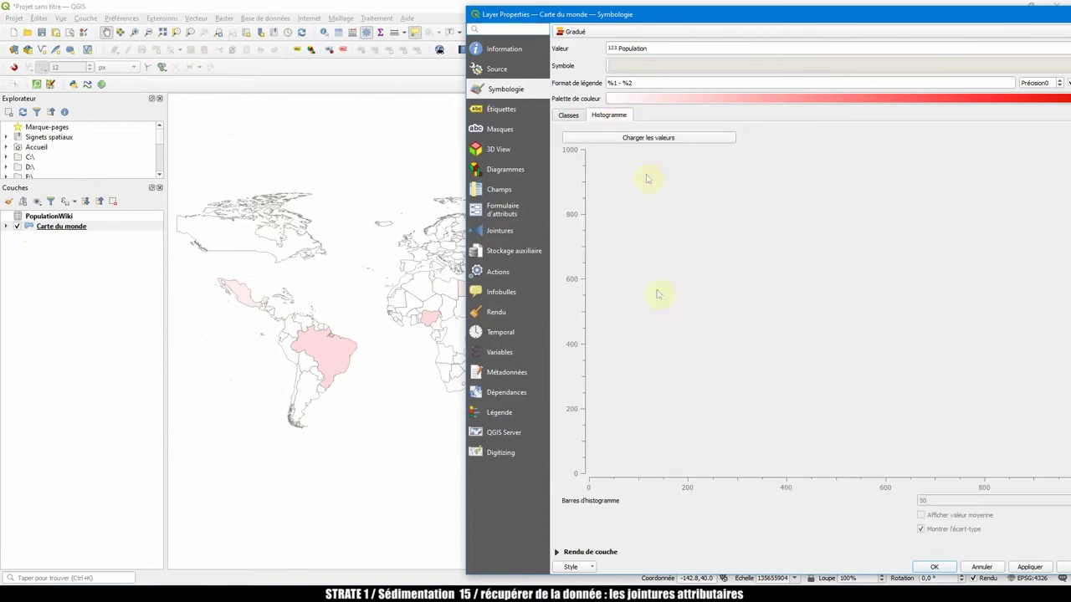
pyautogui.click(646, 138)
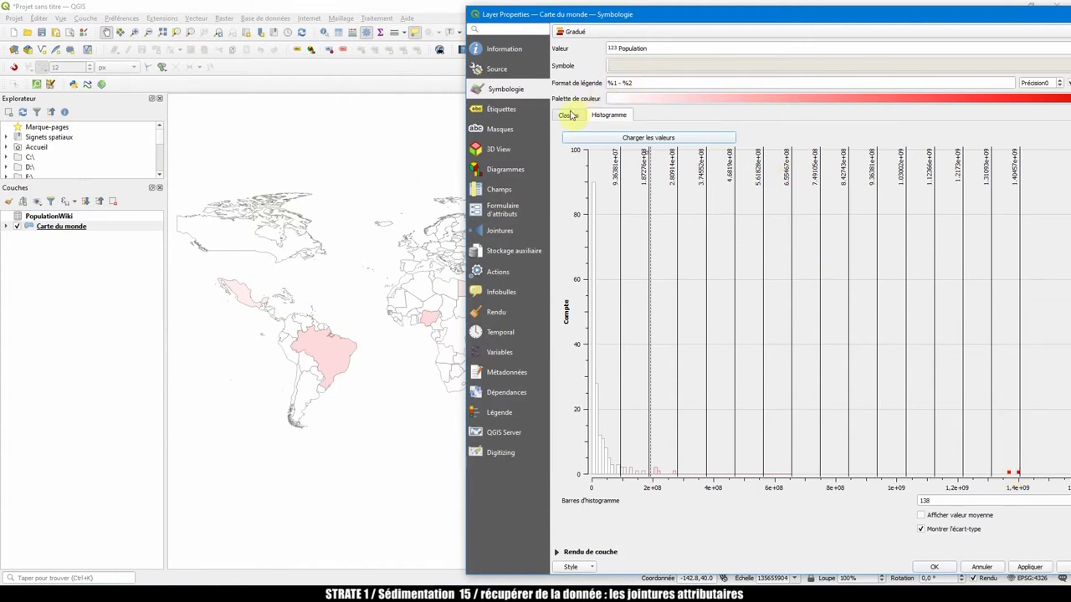
# Change the classification mode to Nombre égal (Quantile) and apply it to the map.
pyautogui.click(568, 116)
pyautogui.click(634, 492)
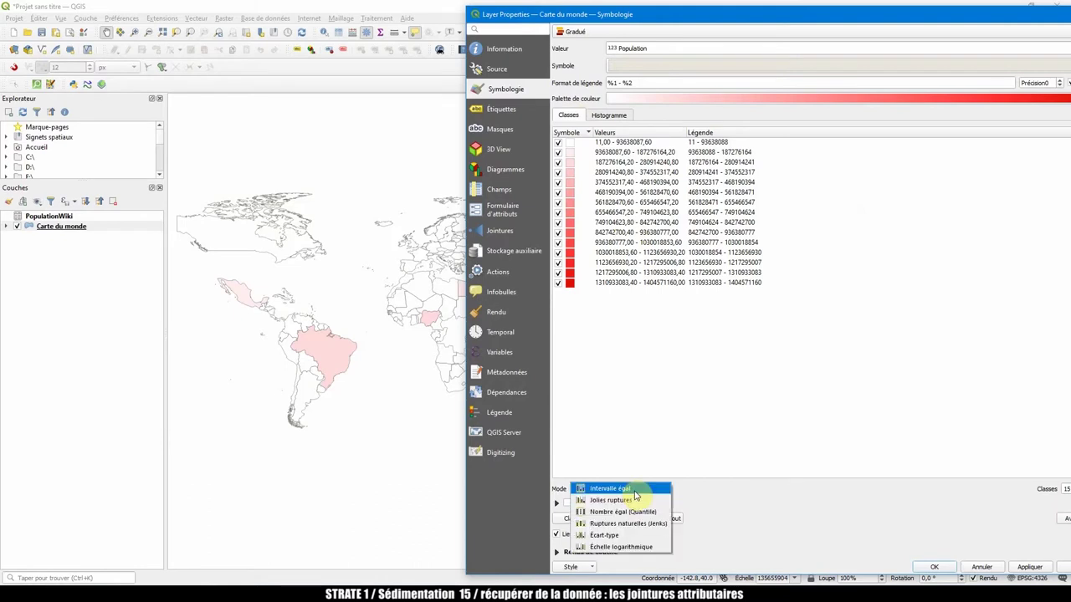
pyautogui.click(624, 512)
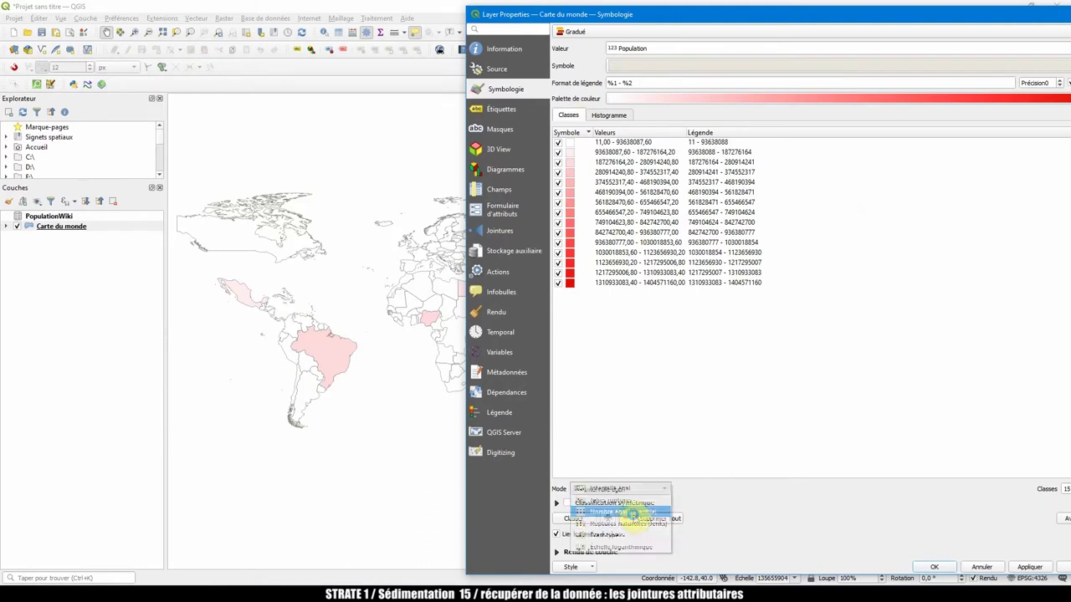
pyautogui.click(1029, 567)
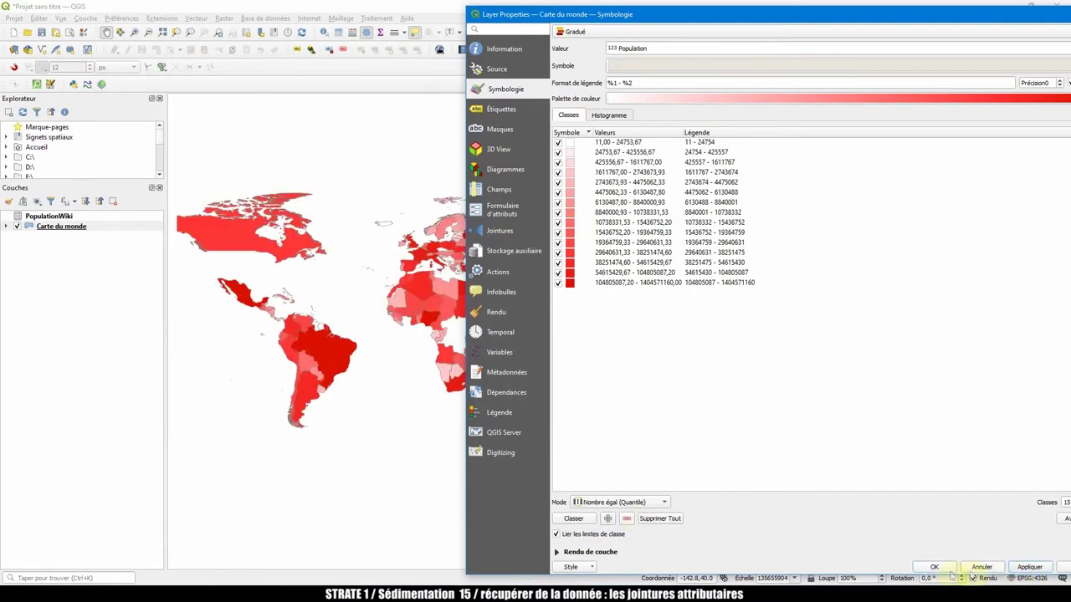
pyautogui.click(933, 568)
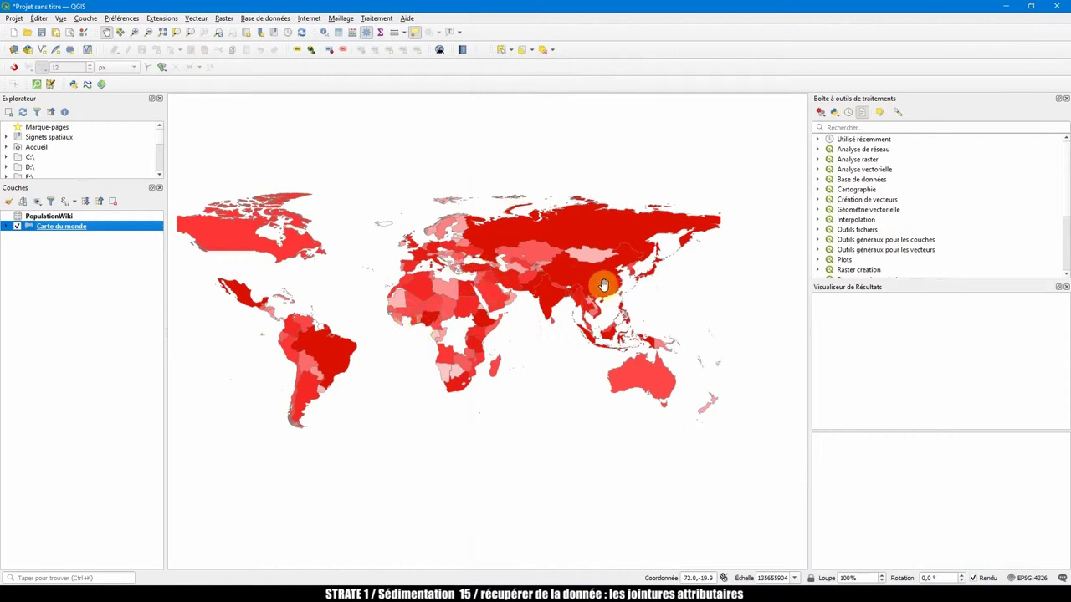
# Switch to Chrome, search Google for "google" in a new tab, and look up Data Miner's public recipes for "google".
pyautogui.click(219, 590)
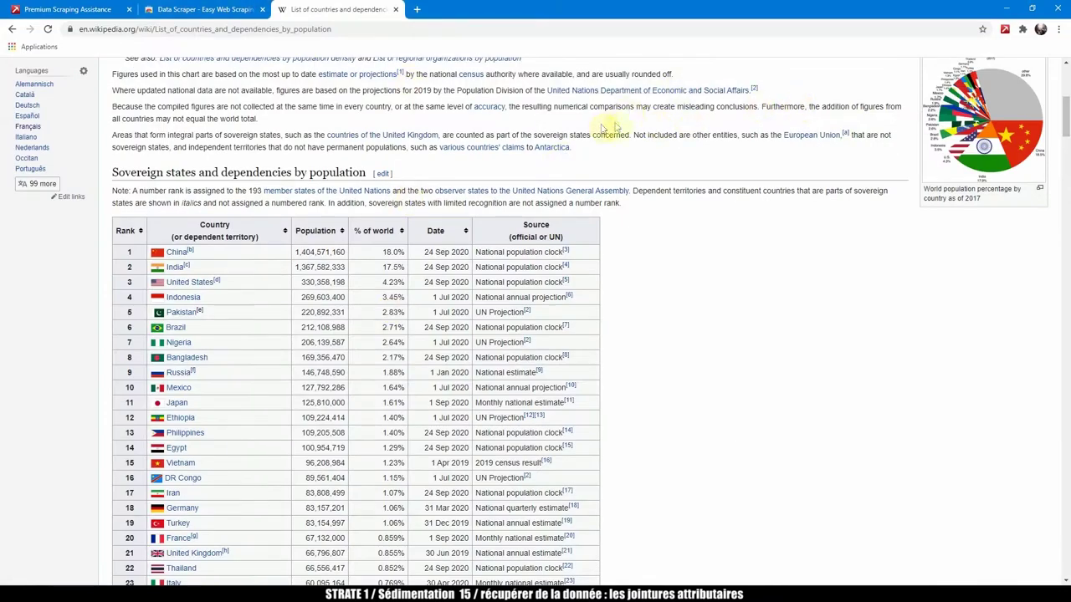
pyautogui.click(1004, 32)
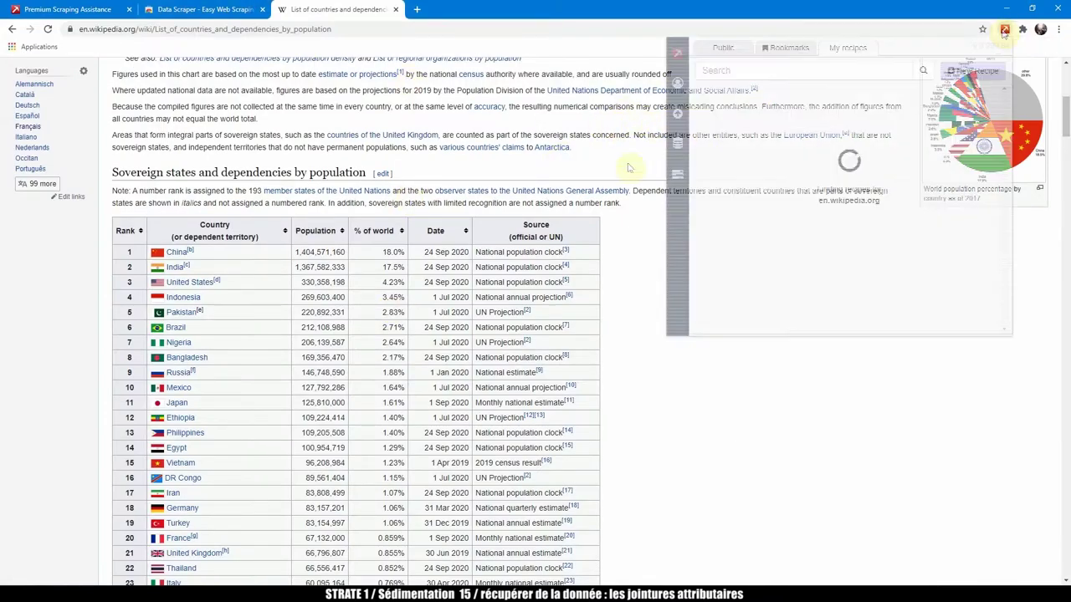
pyautogui.click(419, 9)
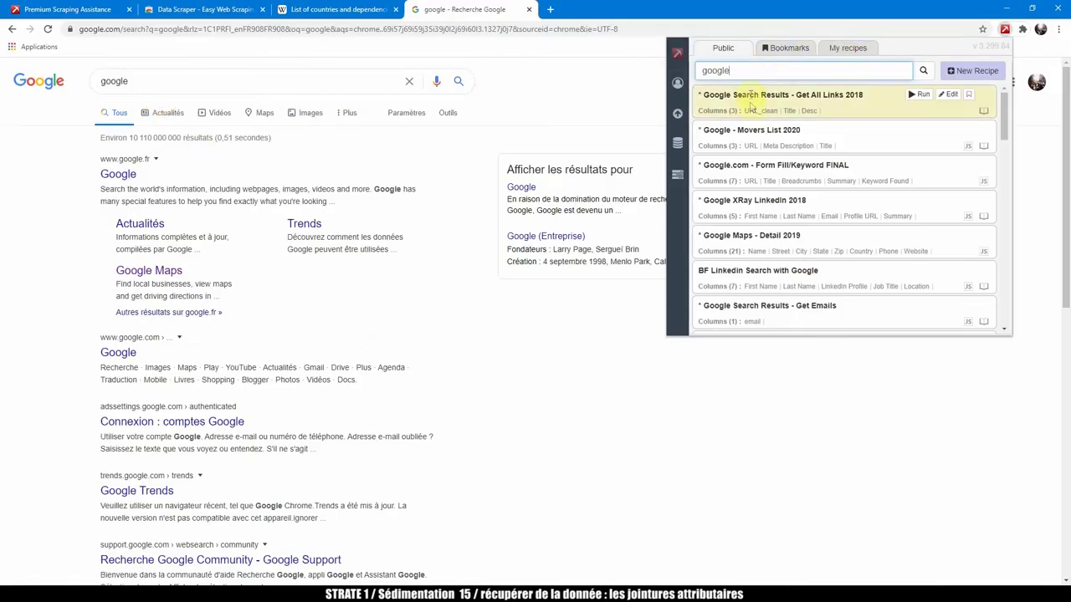
# List the personally saved recipes in Data Miner with the "google" search filter cleared.
pyautogui.click(847, 48)
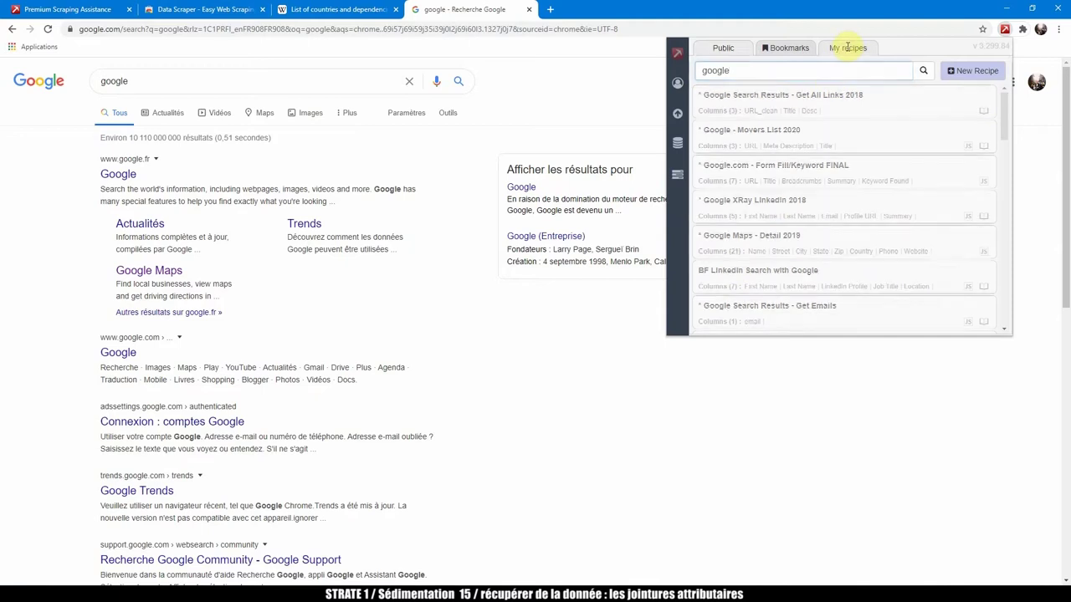
pyautogui.moveTo(839, 70); pyautogui.dragTo(685, 71)
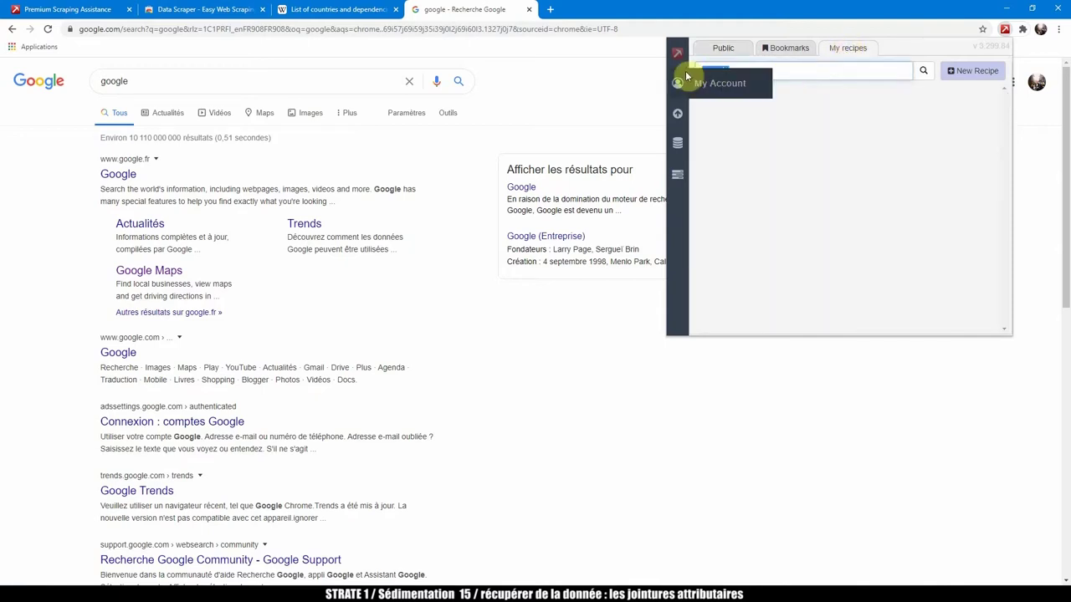
pyautogui.press('BackSpace')
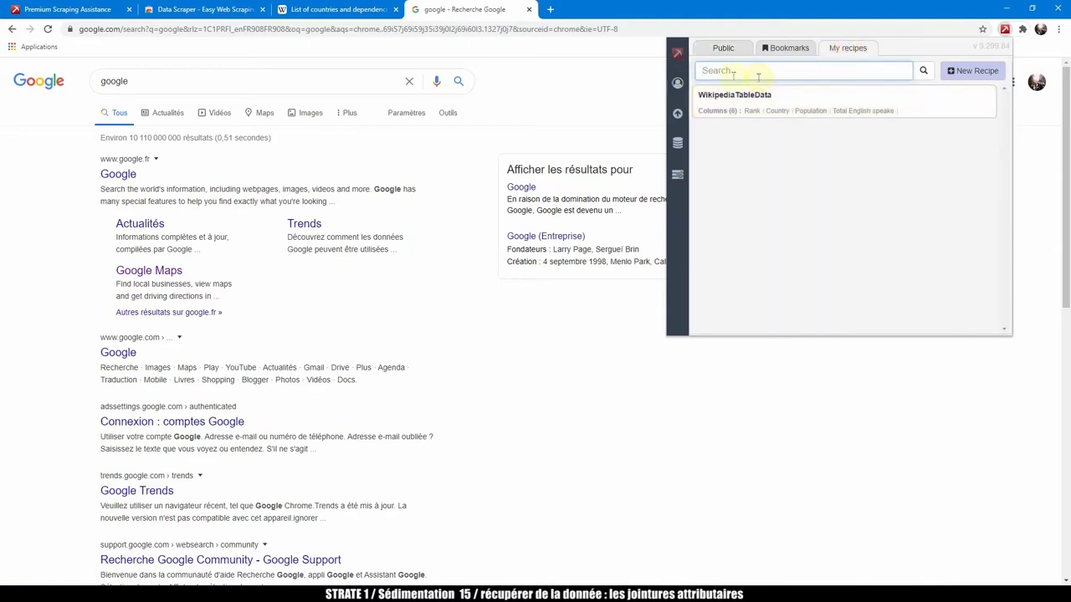
# Start a new Data Miner recipe on the Google results page and examine its Rows, Cols and Nav stages against the page's pagination.
pyautogui.click(965, 71)
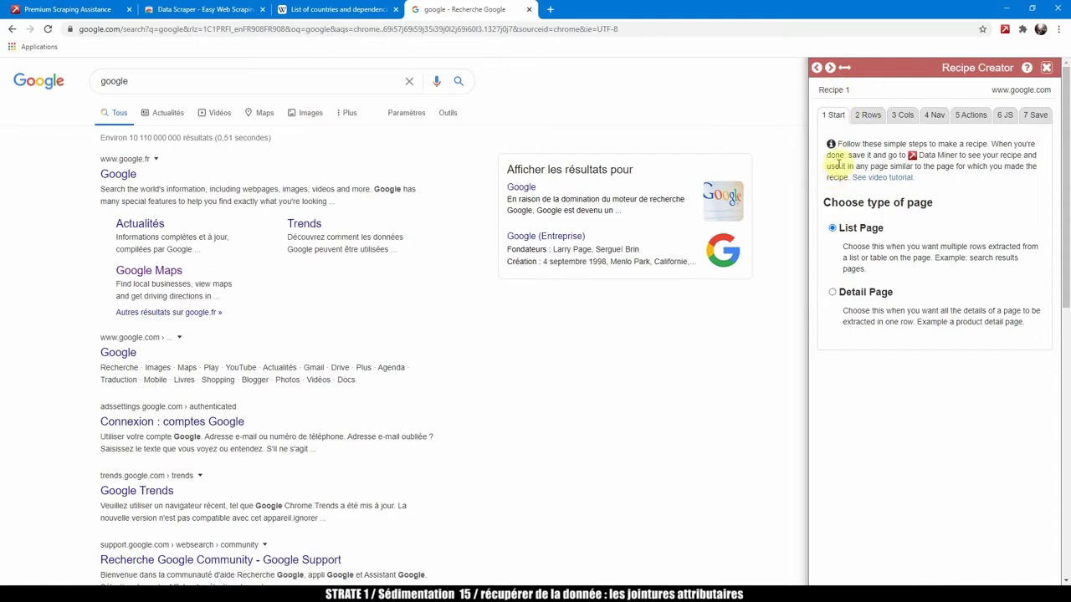
pyautogui.click(867, 116)
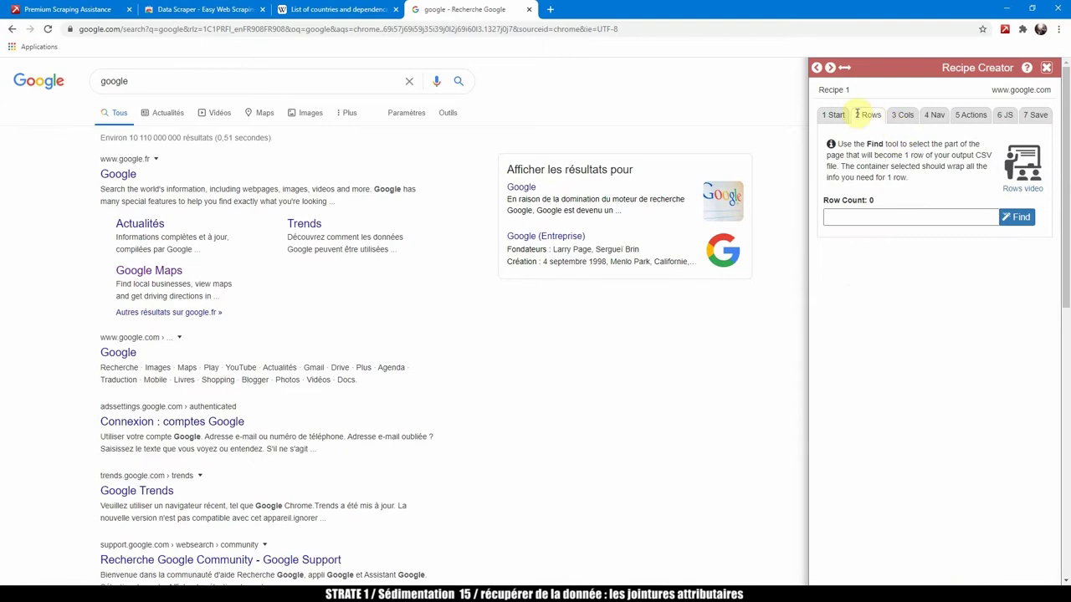
pyautogui.click(904, 116)
pyautogui.click(932, 116)
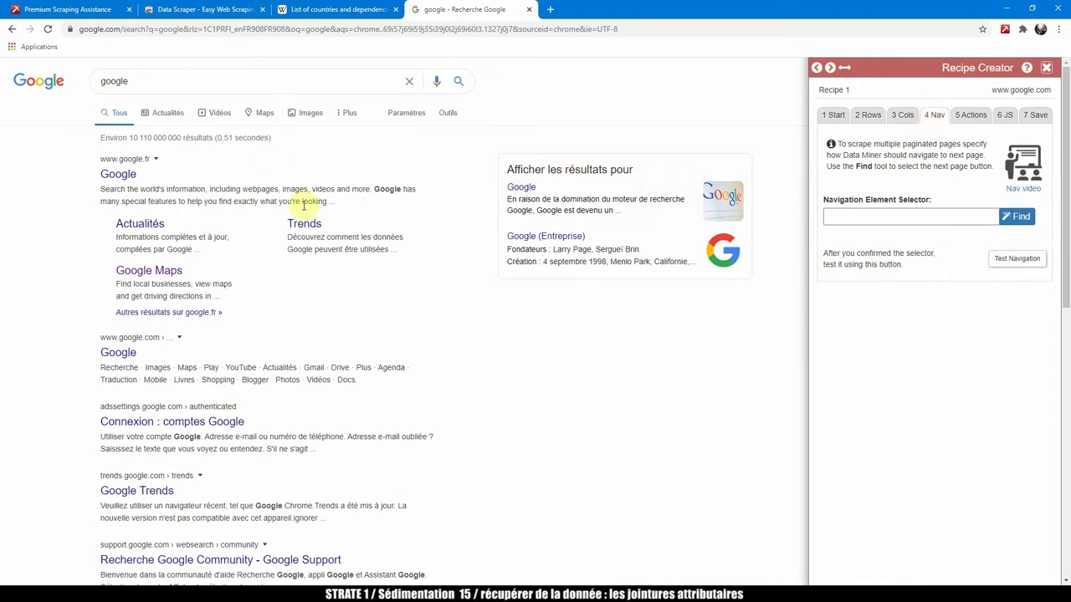
pyautogui.scroll(-15, 335, 251)
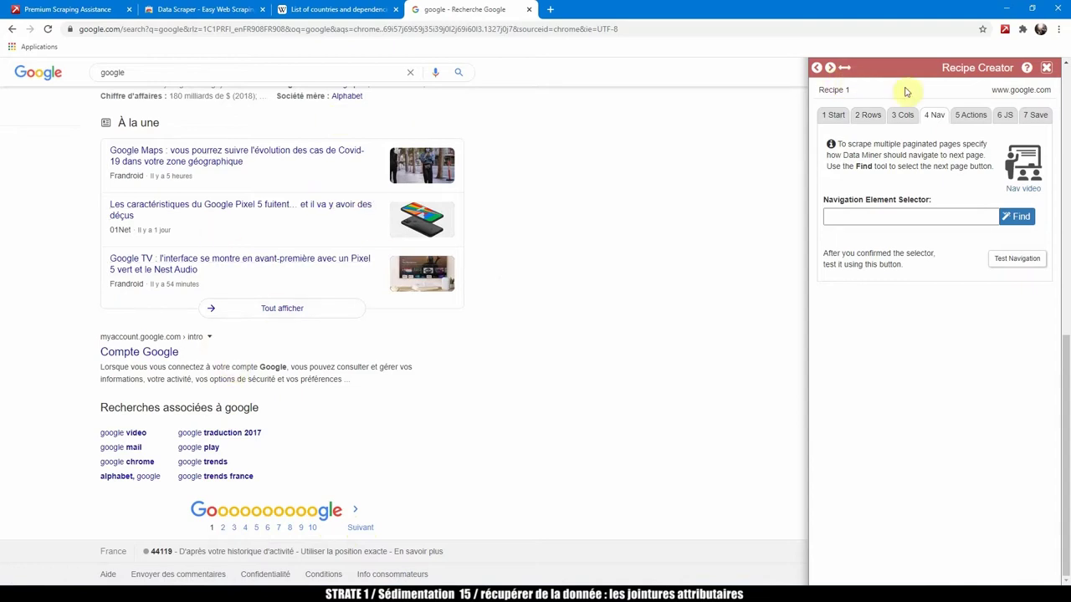
# Examine the available pre-scrape actions, the JavaScript options and the Save stage of the new recipe.
pyautogui.click(973, 113)
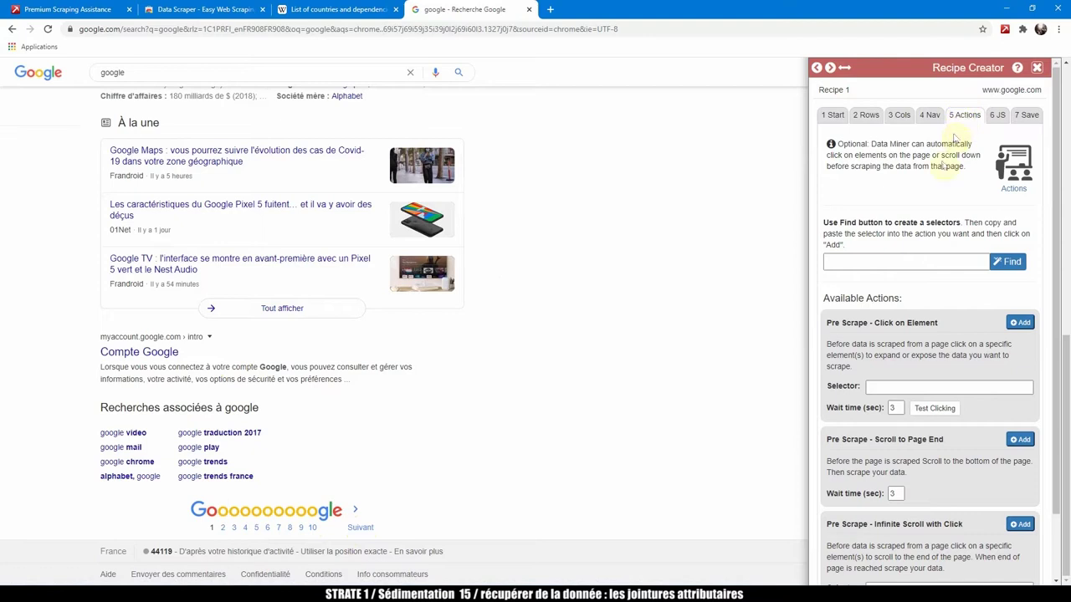
pyautogui.scroll(-2, 937, 190)
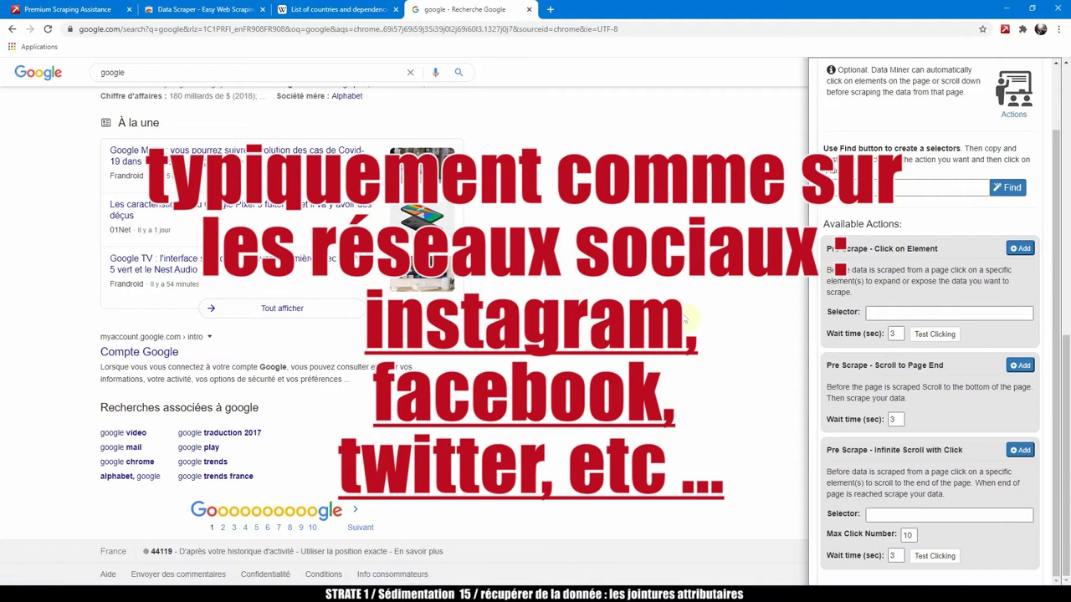
pyautogui.scroll(5, 923, 366)
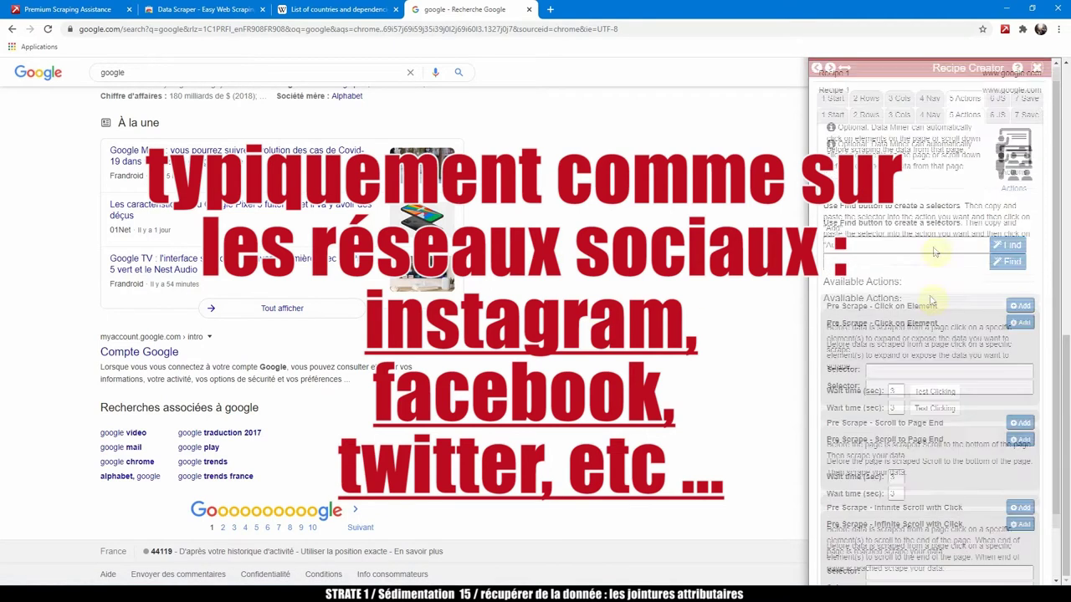
pyautogui.click(997, 114)
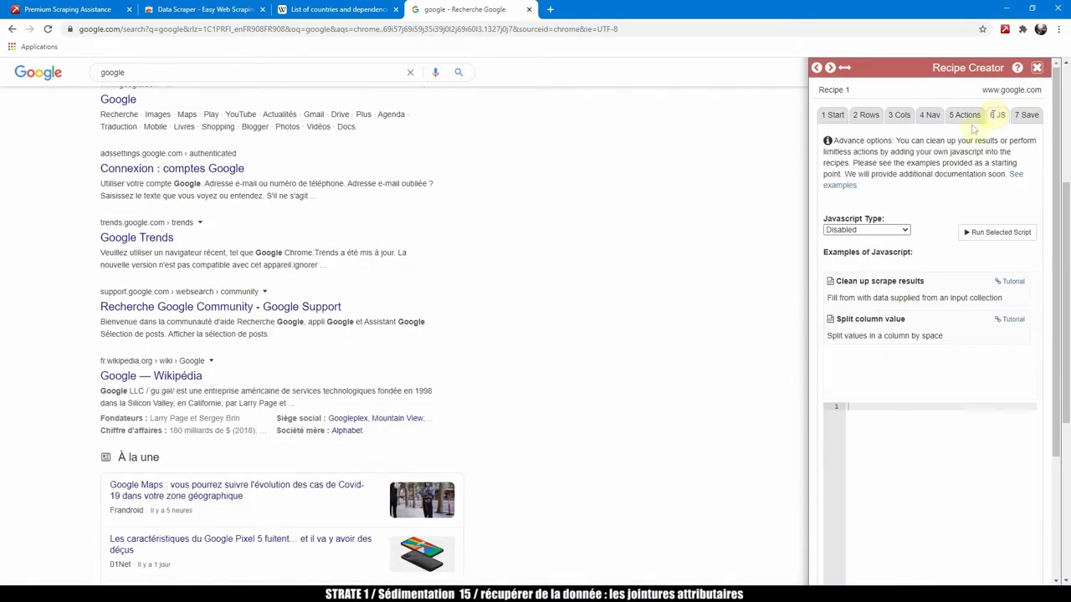
pyautogui.click(1016, 115)
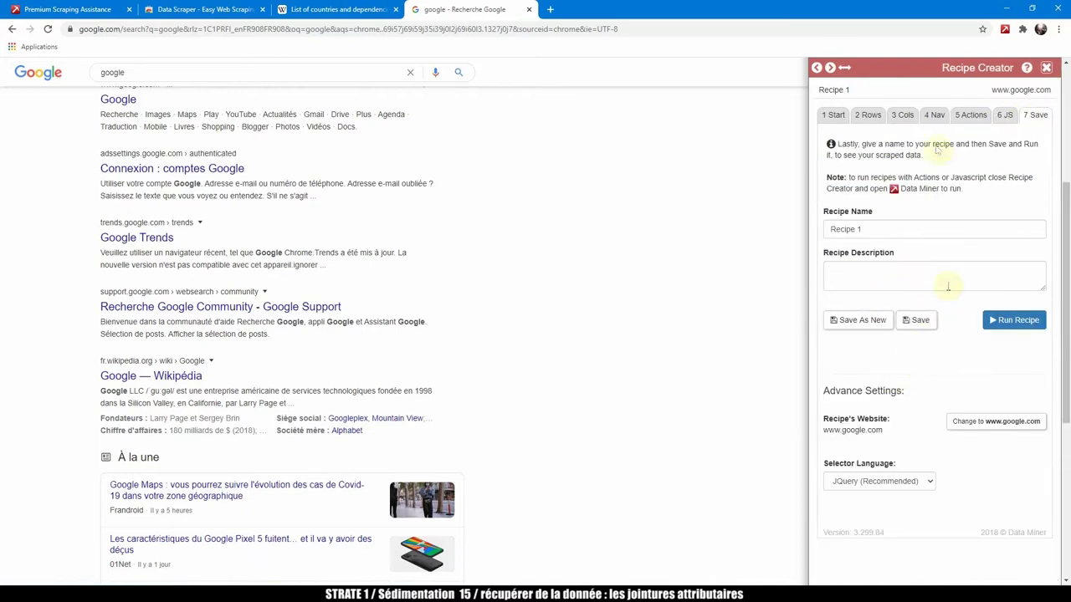
# Revisit the recipe's Rows and Cols stages, open the columns tutorial video and pause it, closing the video and Google results pages.
pyautogui.click(872, 113)
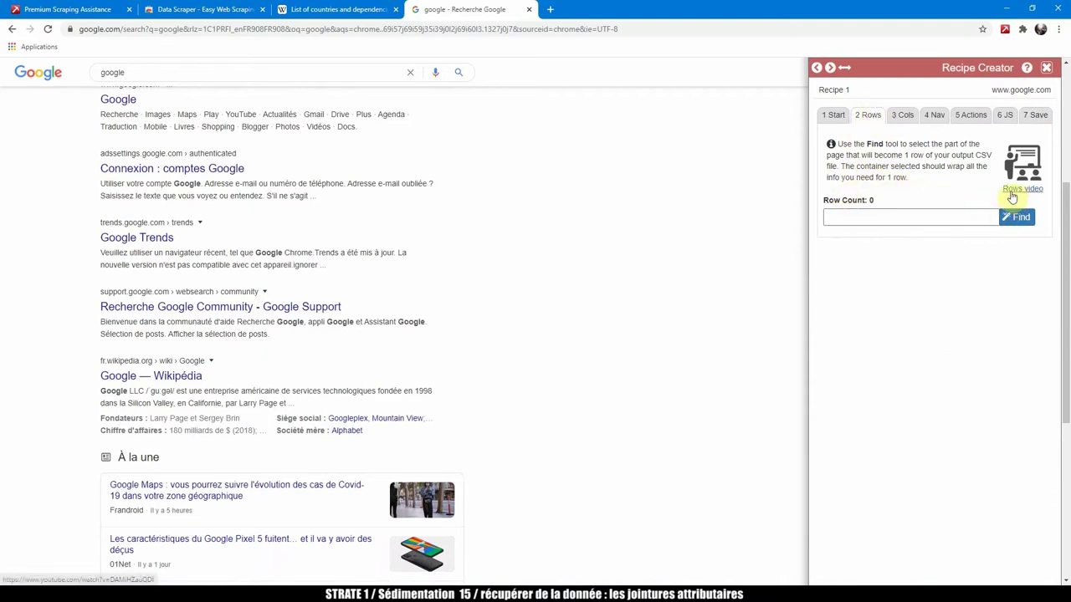
pyautogui.click(899, 116)
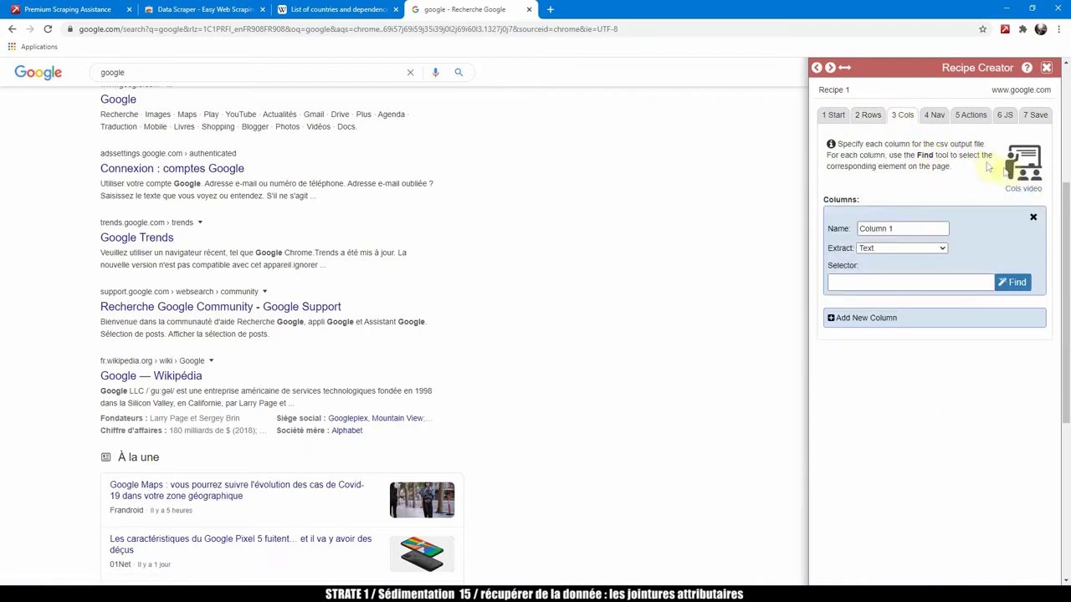
pyautogui.click(1017, 194)
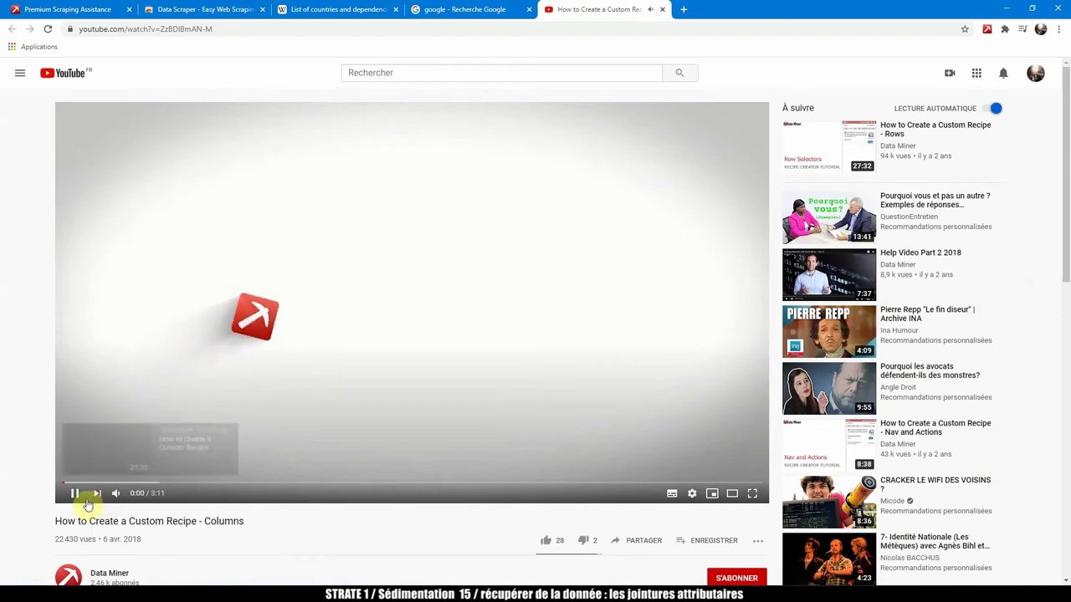
pyautogui.click(74, 493)
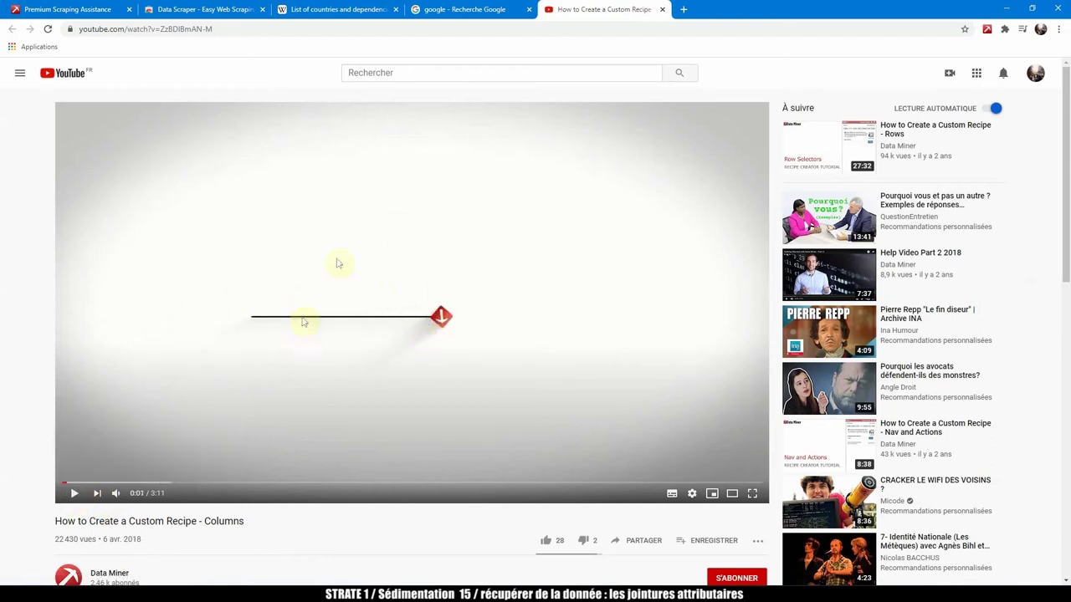
pyautogui.click(663, 10)
pyautogui.click(529, 10)
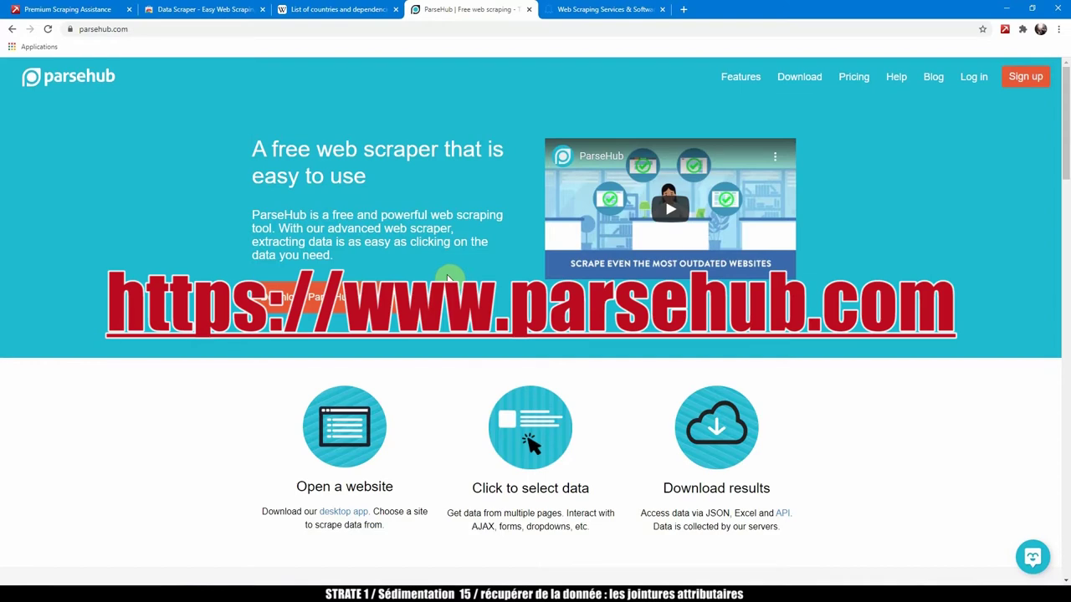
# Read through the feature descriptions on the ParseHub home page.
pyautogui.scroll(-10, 457, 289)
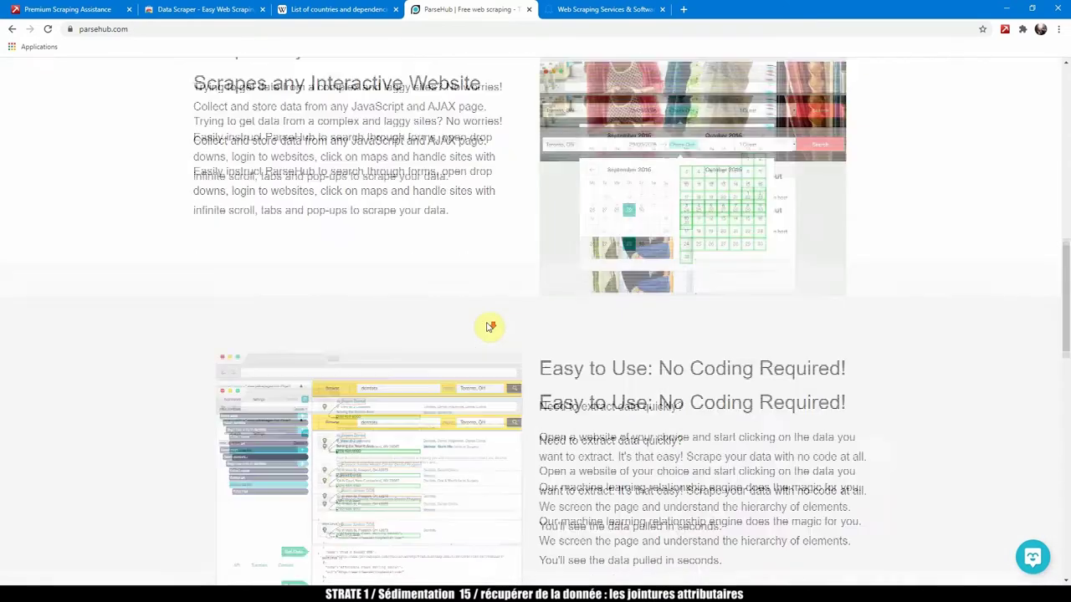
pyautogui.scroll(-3, 490, 326)
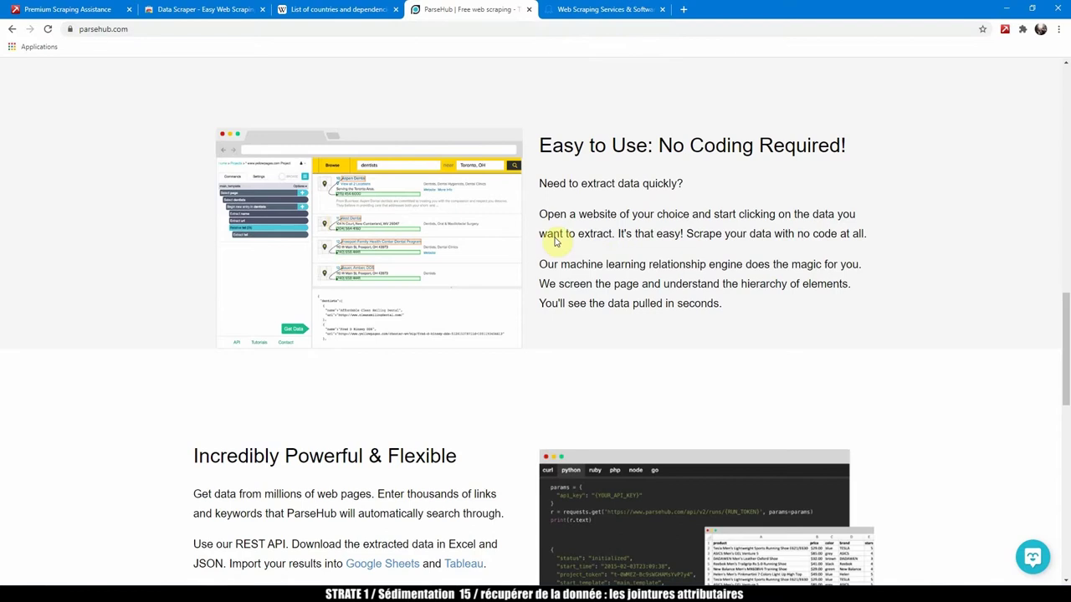
pyautogui.scroll(15, 594, 254)
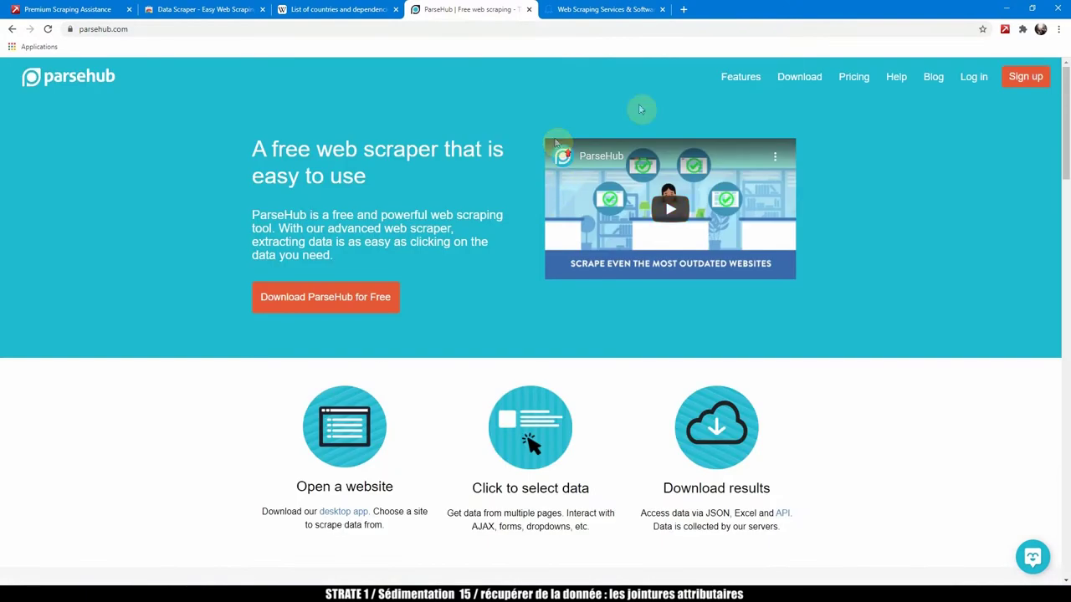
# Open ParseHub's pricing page and compare the limits of the free Everyone plan with the Professional plan and its monthly price.
pyautogui.click(855, 78)
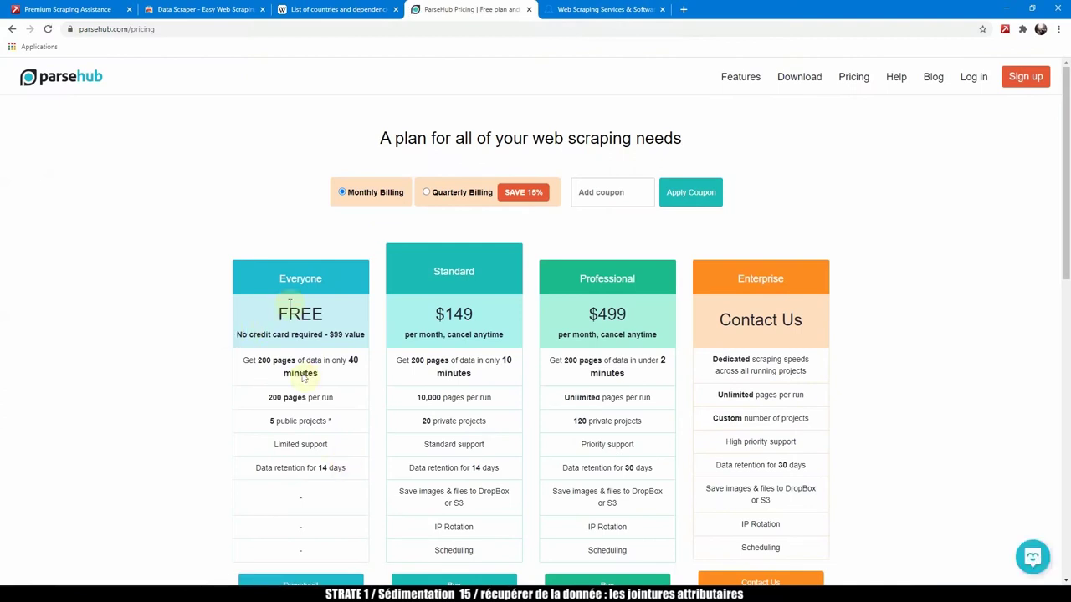
pyautogui.moveTo(248, 361); pyautogui.dragTo(323, 376)
pyautogui.click(326, 377)
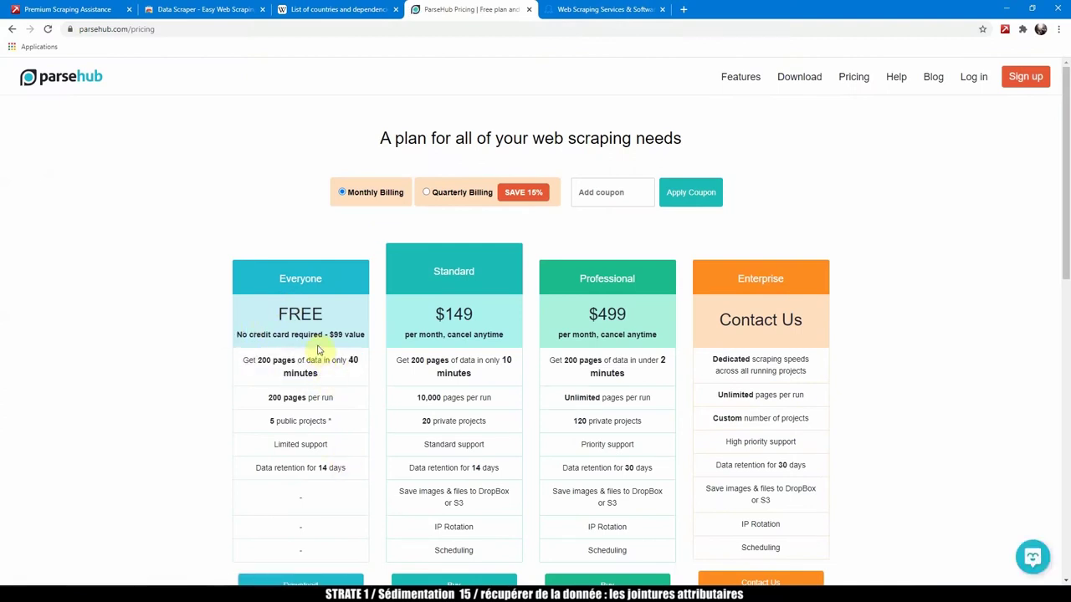
pyautogui.scroll(-1, 320, 346)
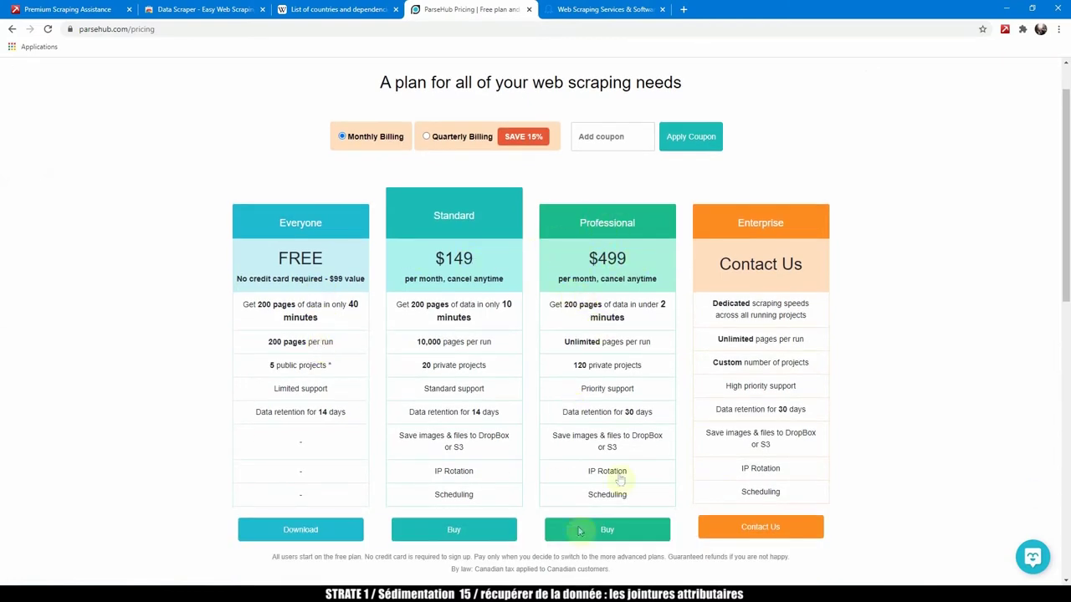
pyautogui.moveTo(589, 259)
pyautogui.mouseDown()
pyautogui.moveTo(633, 262)
pyautogui.moveTo(588, 259)
pyautogui.mouseUp()
pyautogui.click(631, 263)
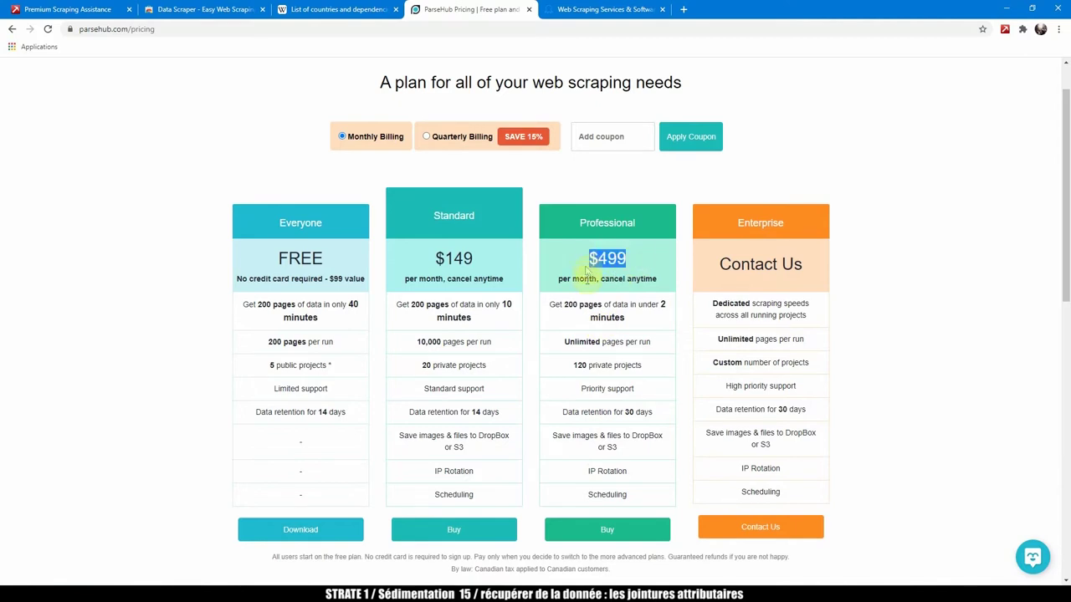
pyautogui.click(613, 256)
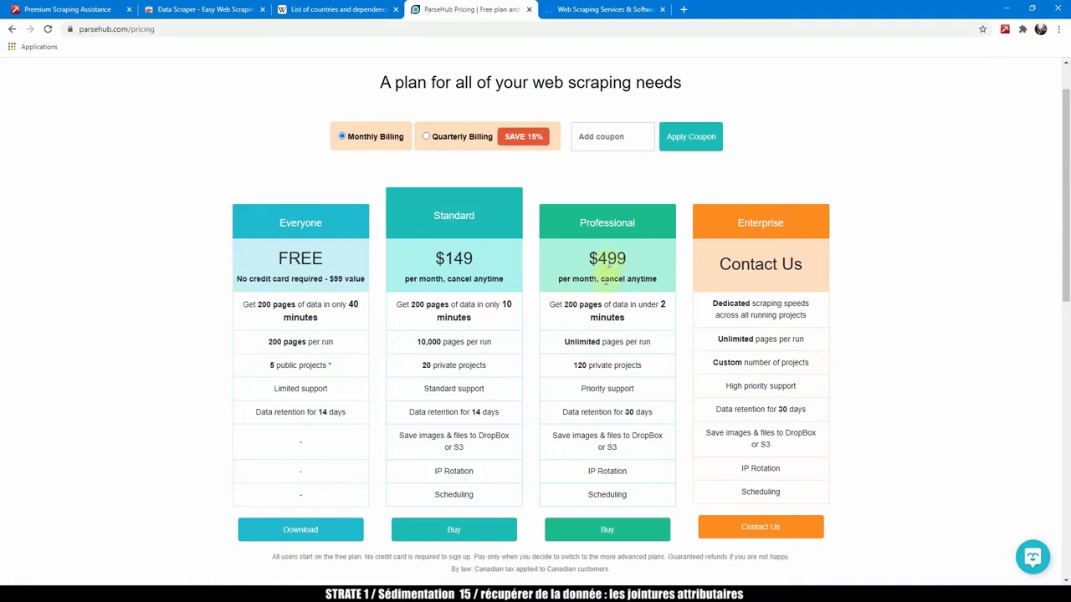
# Switch to the Octoparse product page and read through its features down to the Cloud Extraction section.
pyautogui.click(574, 12)
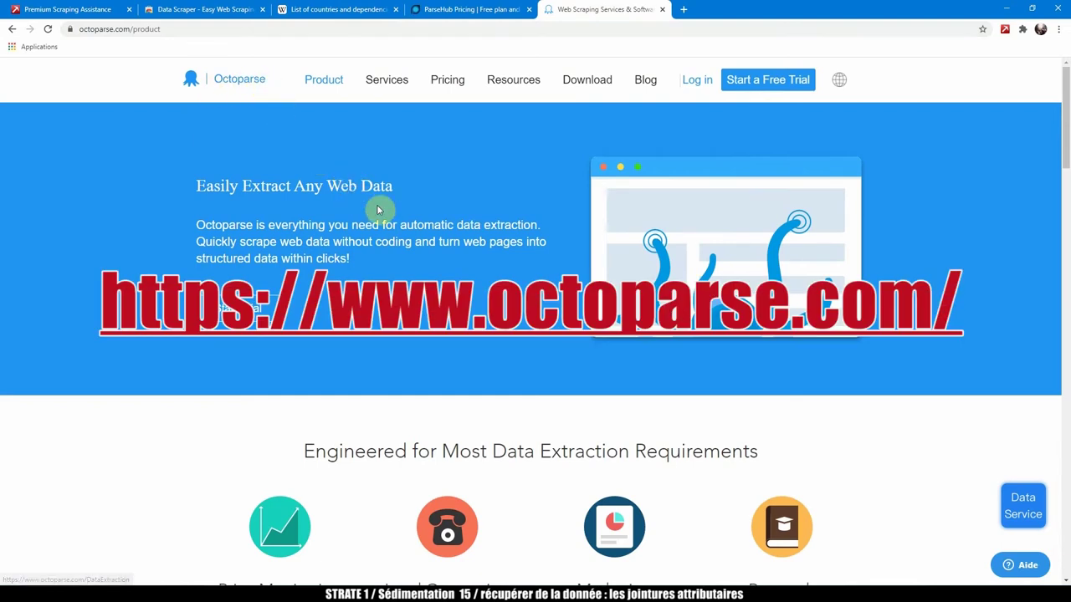
pyautogui.scroll(-7, 400, 256)
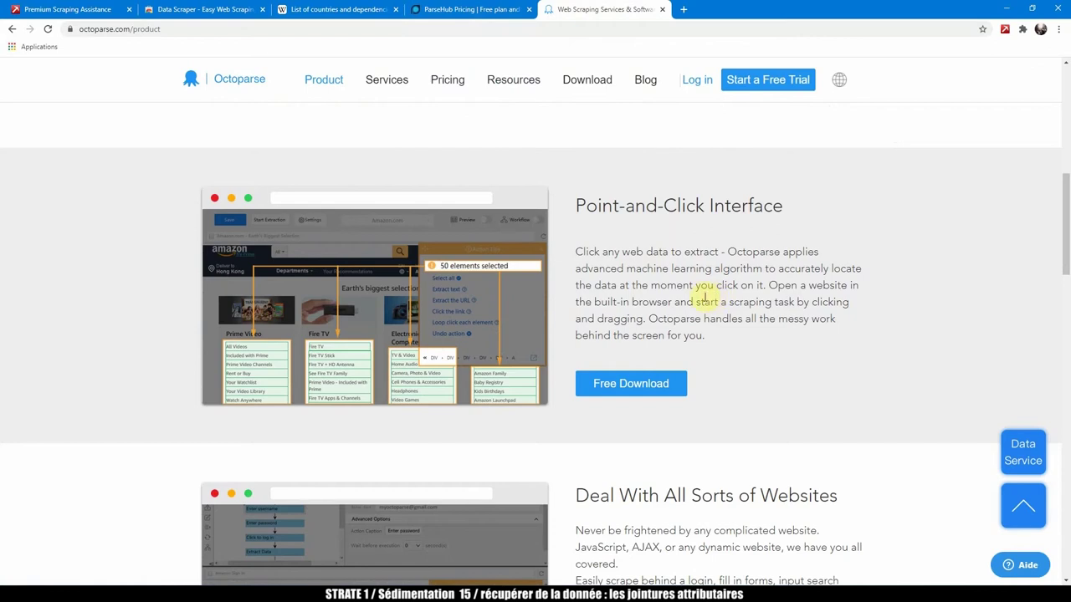
pyautogui.scroll(-3, 698, 303)
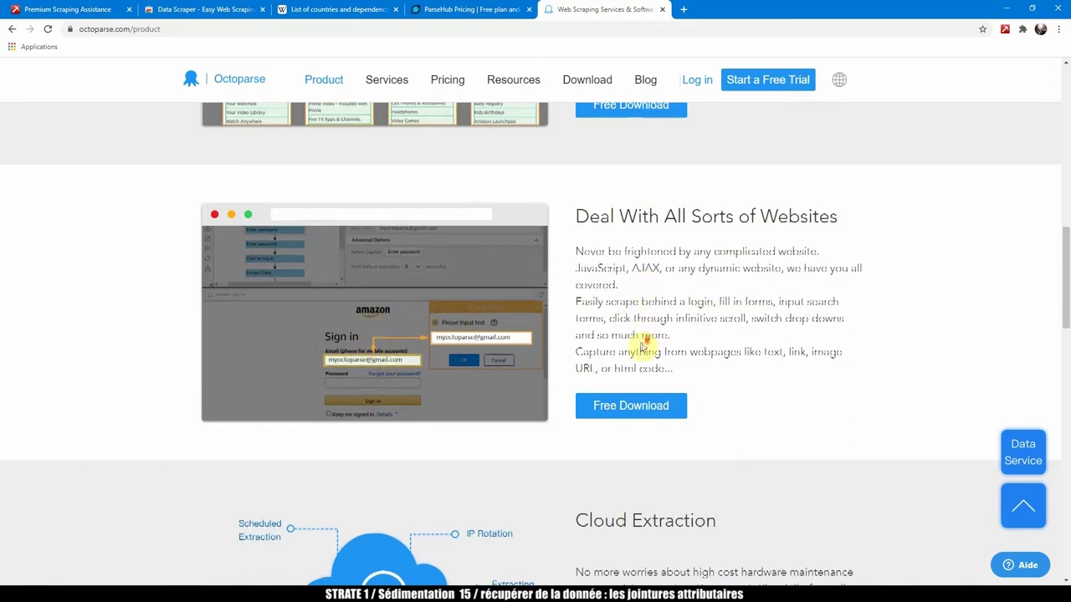
pyautogui.scroll(-4, 644, 343)
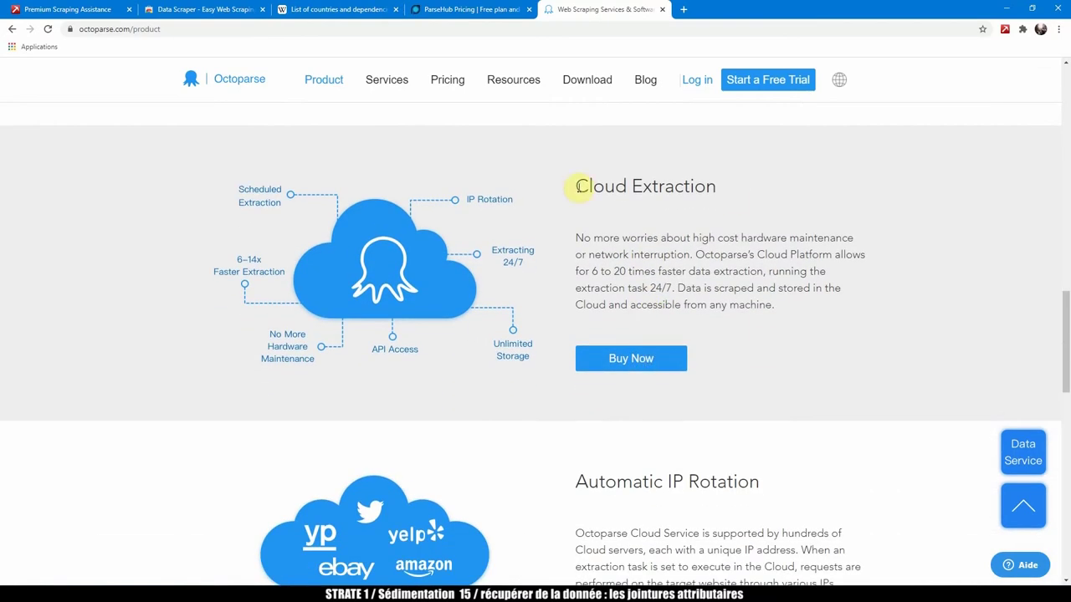
# Highlight the Cloud Extraction heading while reading its description, and clear the text selection.
pyautogui.moveTo(577, 186)
pyautogui.mouseDown()
pyautogui.moveTo(737, 190)
pyautogui.moveTo(575, 186)
pyautogui.mouseUp()
pyautogui.click(718, 210)
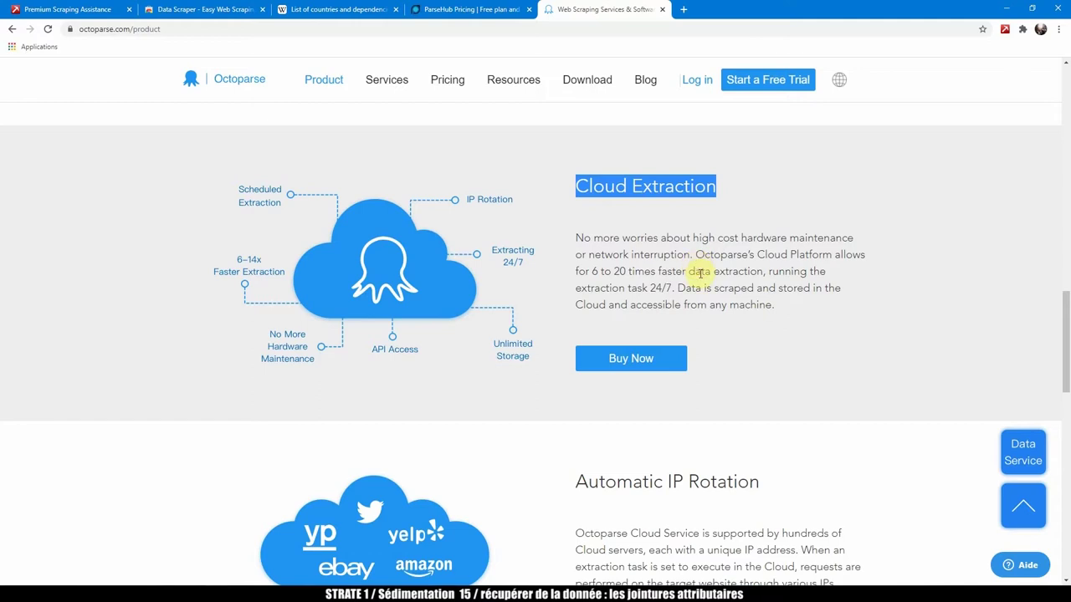
pyautogui.moveTo(576, 185); pyautogui.dragTo(708, 185)
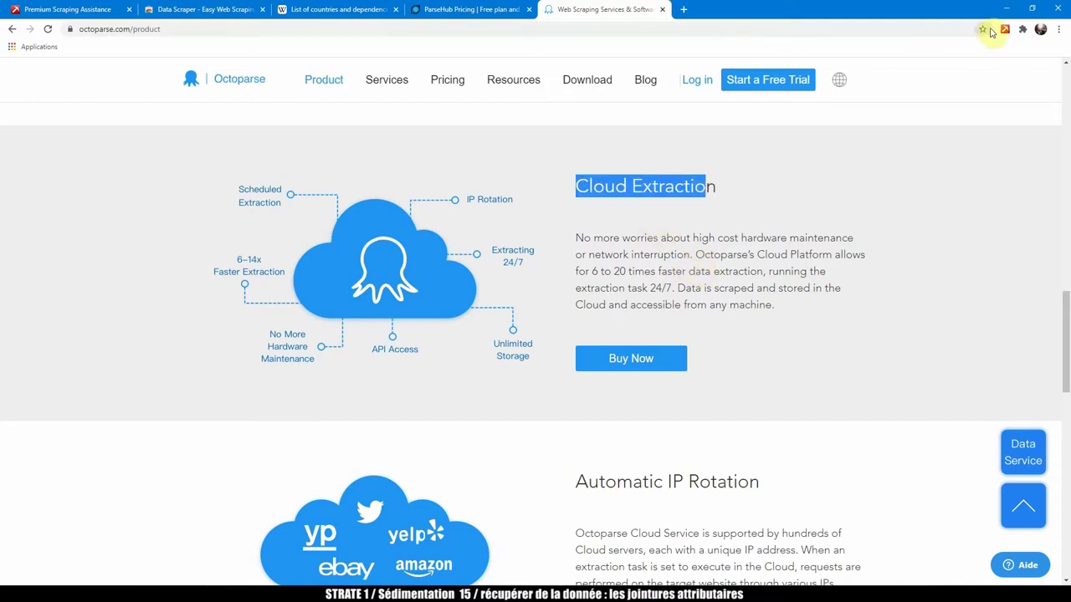
pyautogui.click(607, 239)
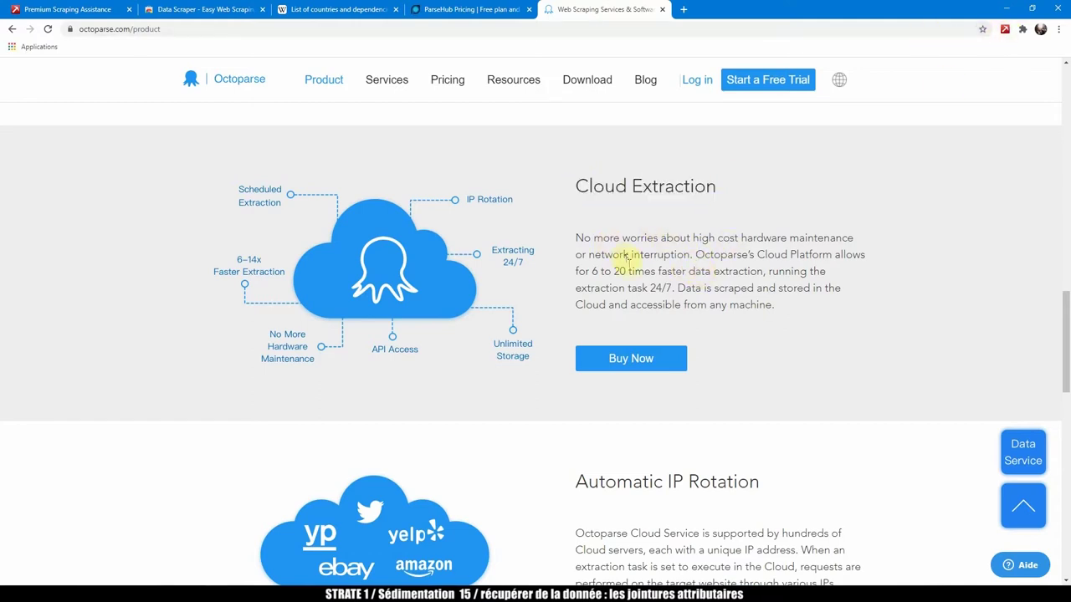
# Read the Automatic IP Rotation and Schedule Extraction sections of the Octoparse product page, highlighting each heading.
pyautogui.scroll(-3, 627, 260)
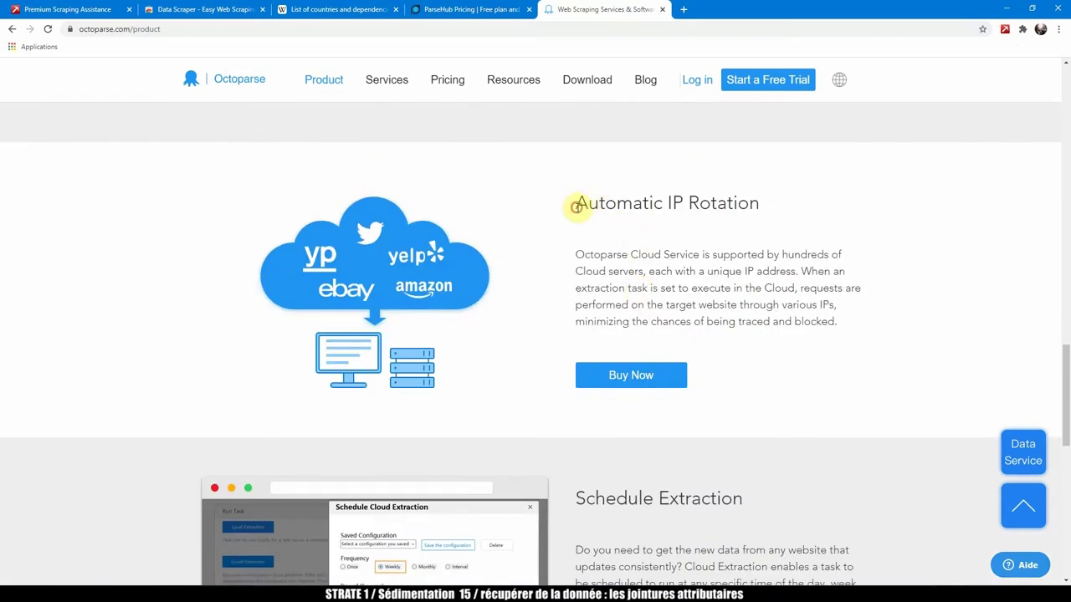
pyautogui.moveTo(576, 206); pyautogui.dragTo(748, 229)
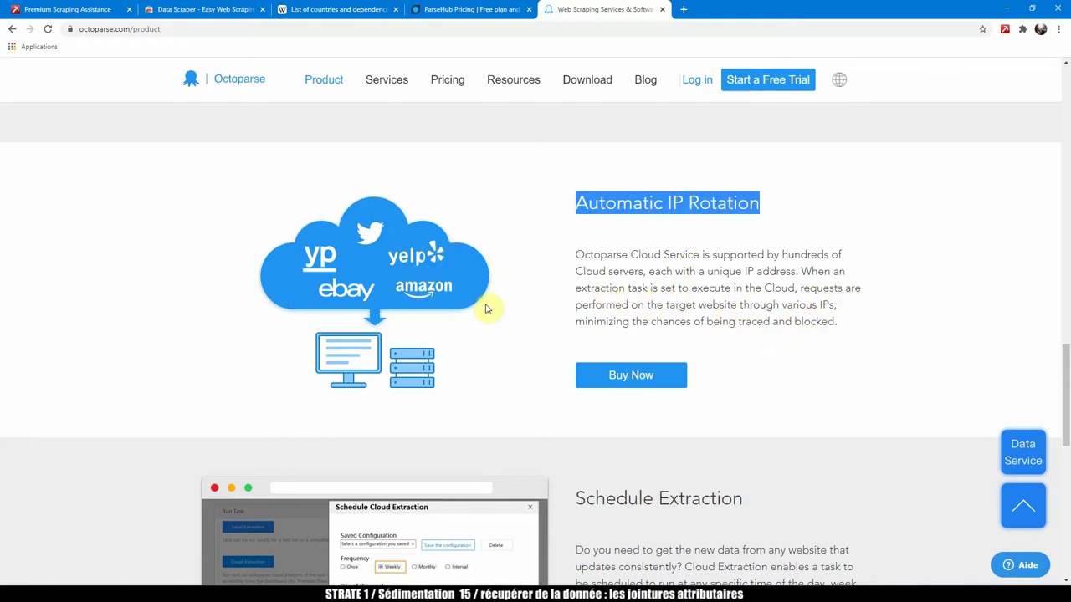
pyautogui.scroll(-4, 522, 318)
pyautogui.moveTo(573, 164); pyautogui.dragTo(770, 167)
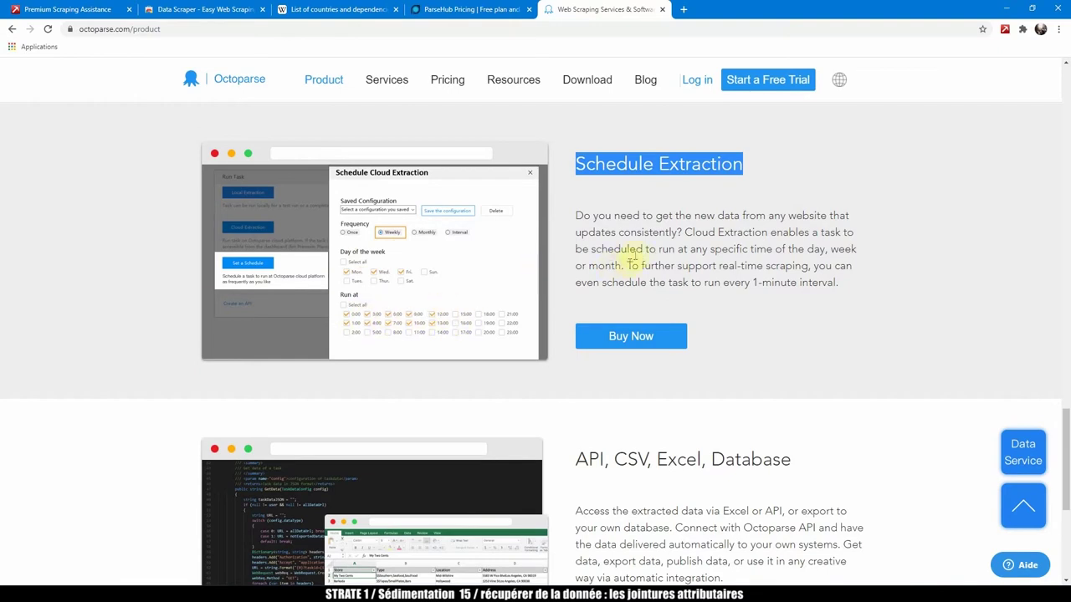
# Read the "API, CSV, Excel, Database" section, highlighting its heading and the words Database and API in it.
pyautogui.scroll(-3, 623, 251)
pyautogui.moveTo(577, 237); pyautogui.dragTo(814, 238)
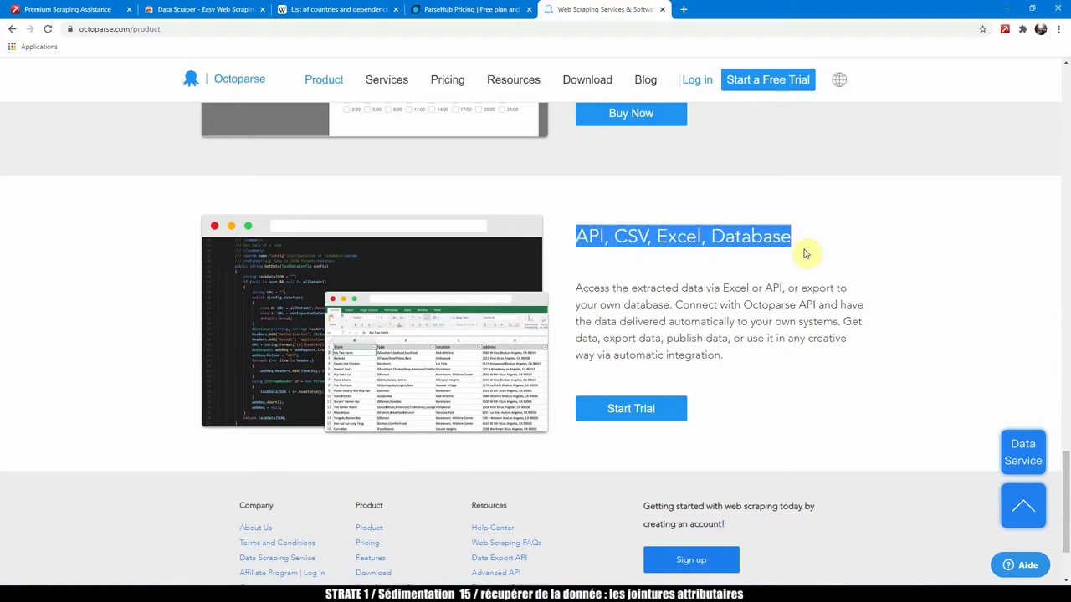
pyautogui.scroll(-1, 804, 254)
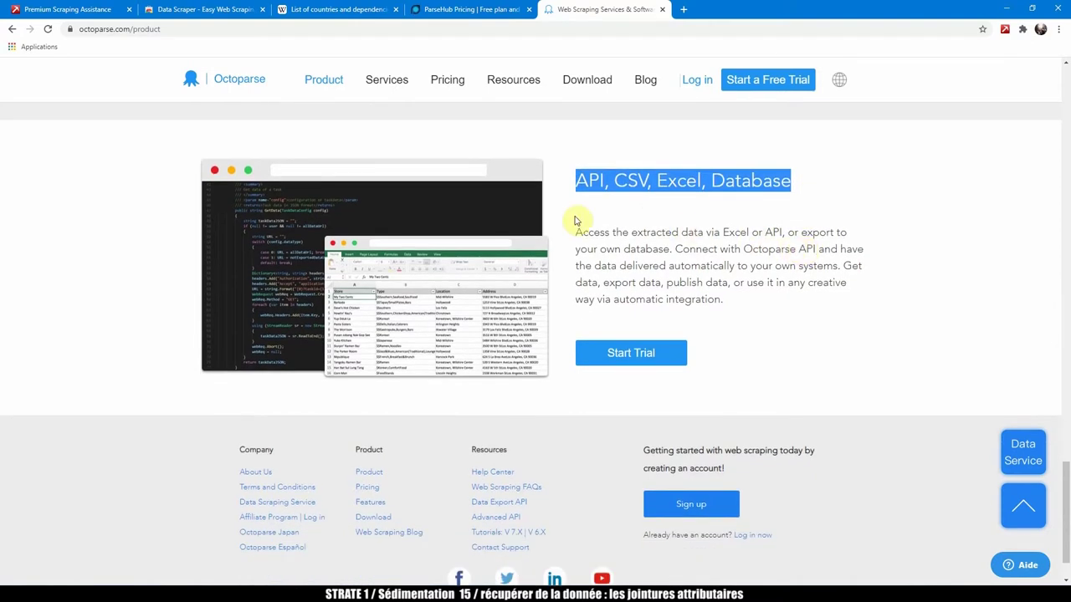
pyautogui.scroll(3, 575, 220)
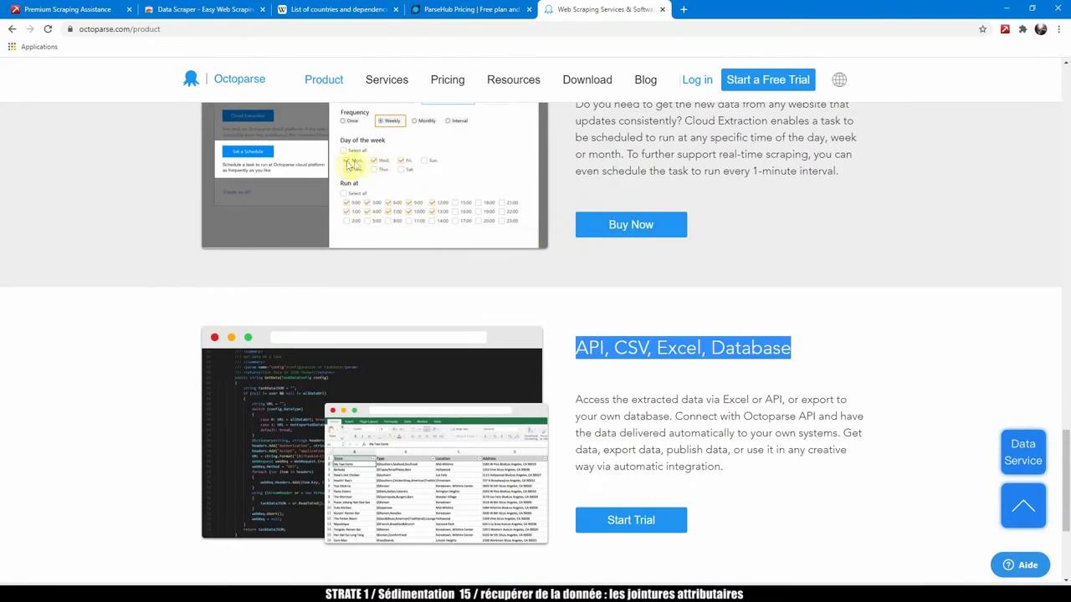
pyautogui.scroll(-1, 532, 337)
pyautogui.scroll(-3, 532, 337)
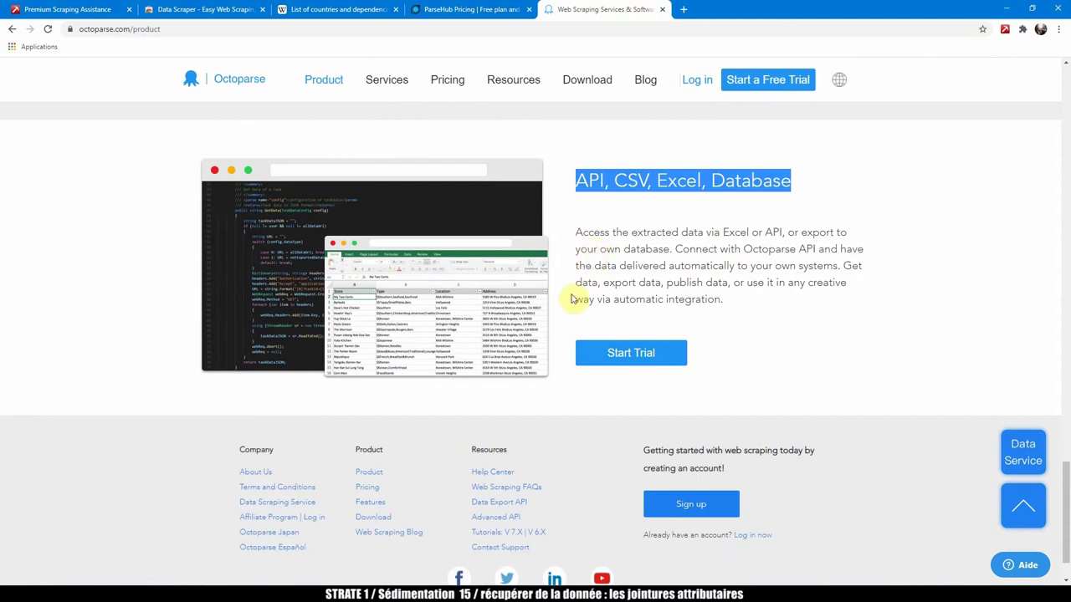
pyautogui.click(599, 180)
pyautogui.doubleClick(751, 181)
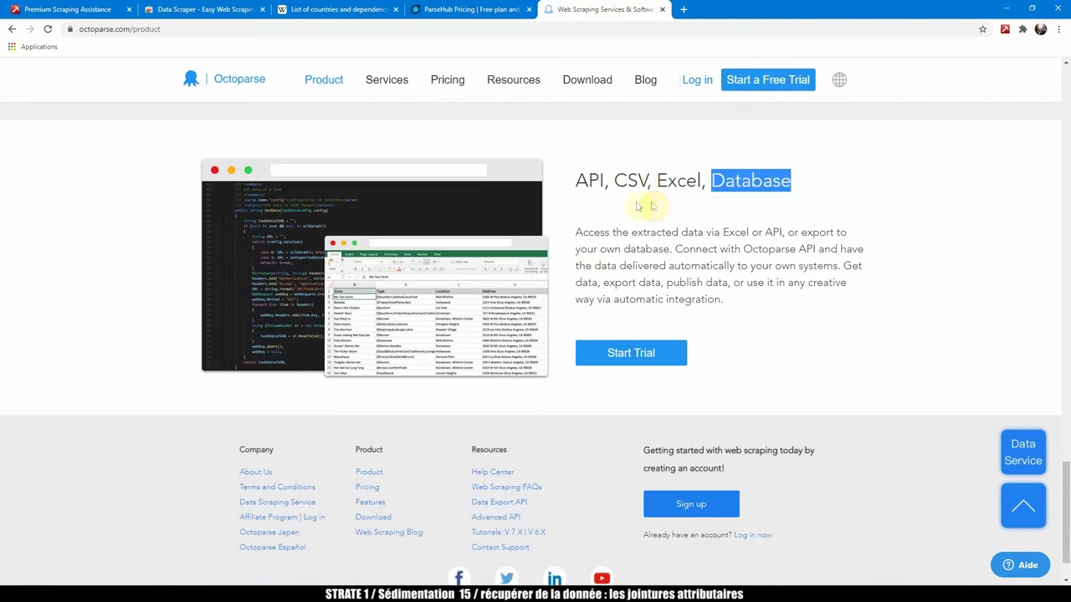
pyautogui.doubleClick(595, 180)
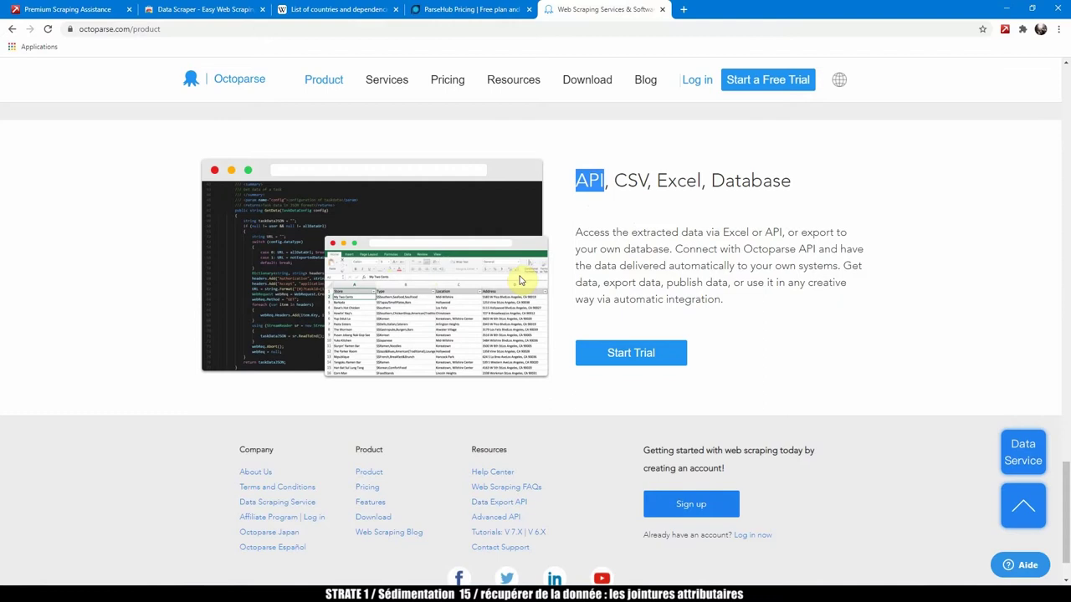
# Open Octoparse's pricing page and compare the Free Plan's limits with the Standard and Professional plans, highlighting the Free Plan title.
pyautogui.click(448, 81)
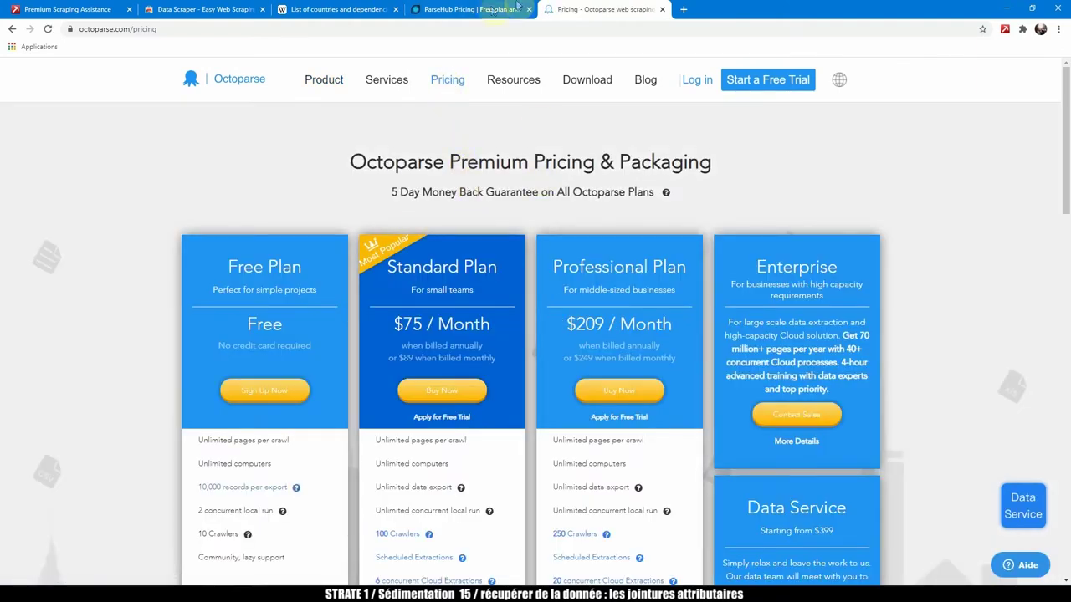
pyautogui.scroll(-2, 648, 322)
pyautogui.scroll(-2, 646, 326)
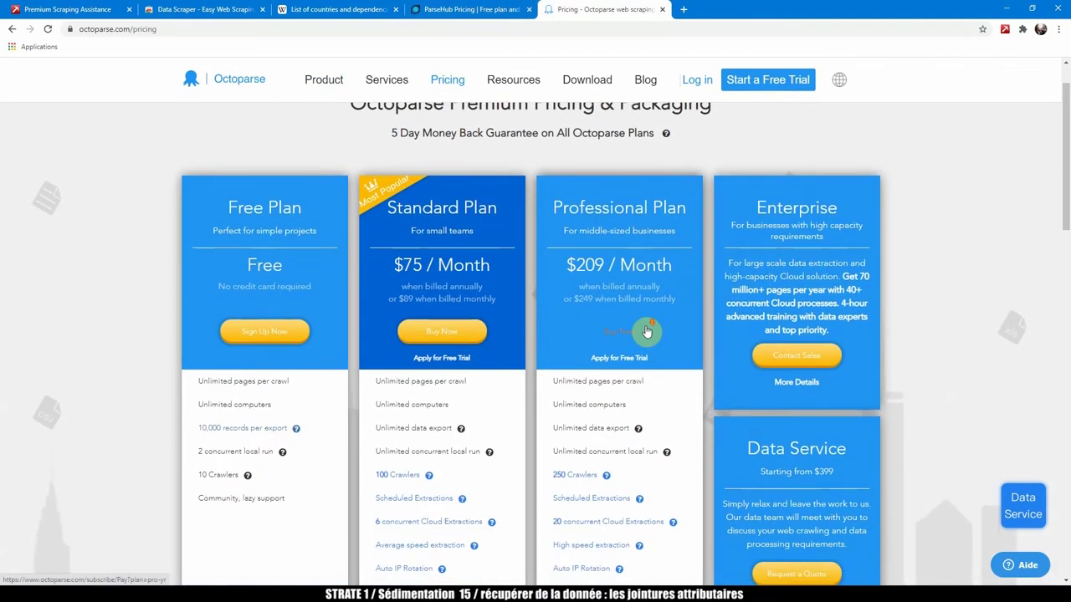
pyautogui.tripleClick(311, 153)
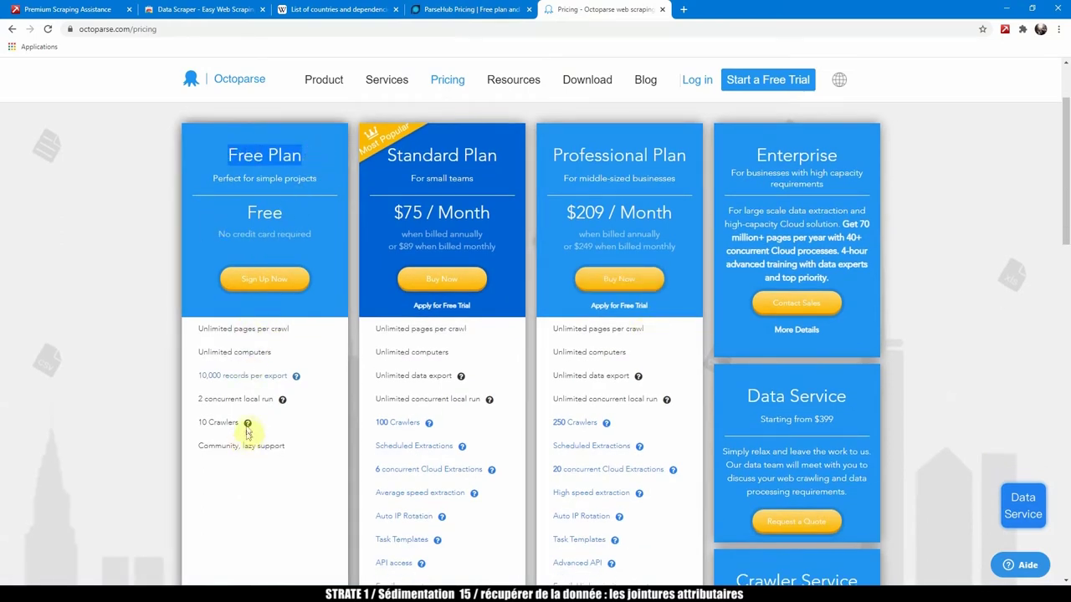
pyautogui.click(423, 305)
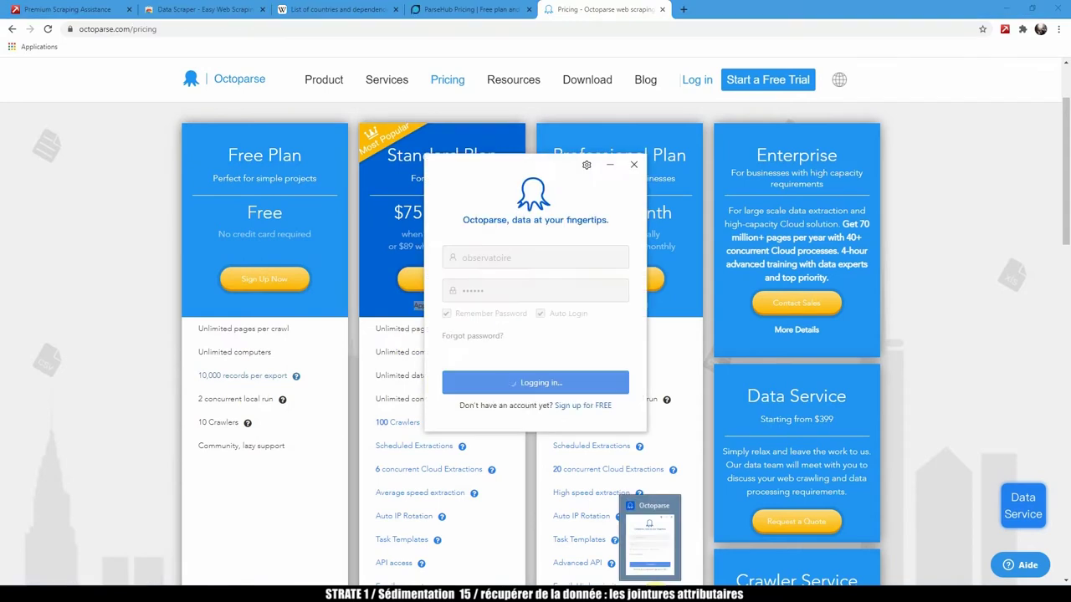
# Switch to the Octoparse desktop app and open the URLs TripAdvisor template from the popular Tripadvisor task templates.
pyautogui.click(675, 569)
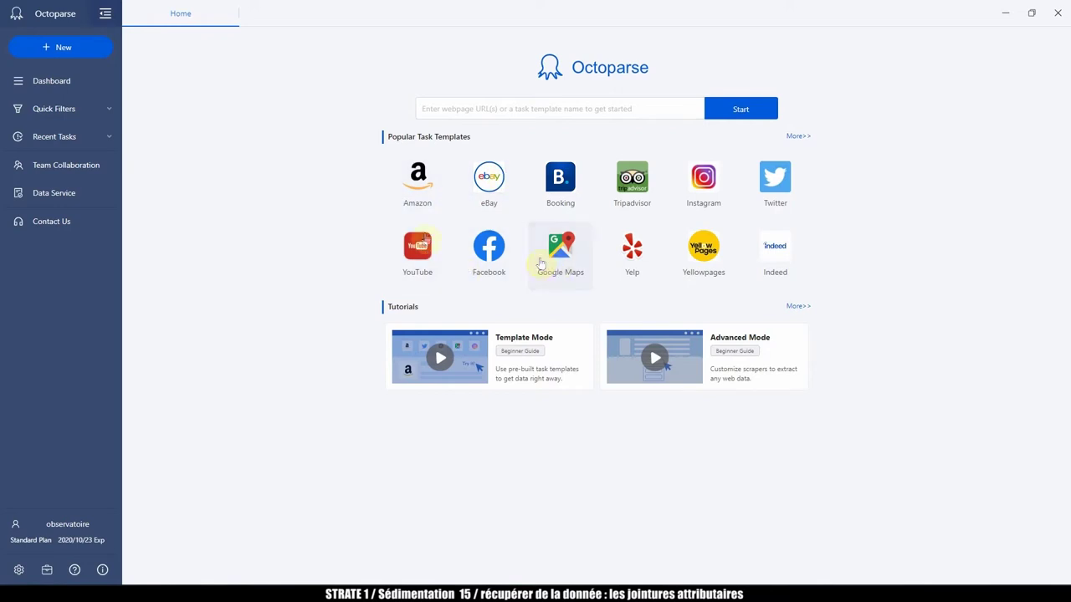
pyautogui.click(632, 181)
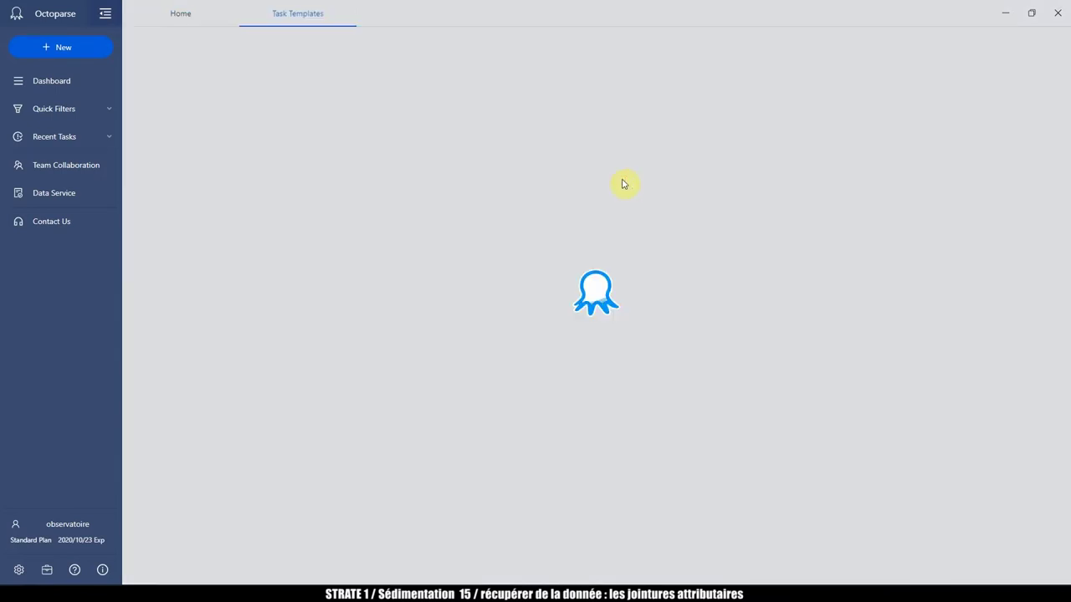
pyautogui.moveTo(251, 205)
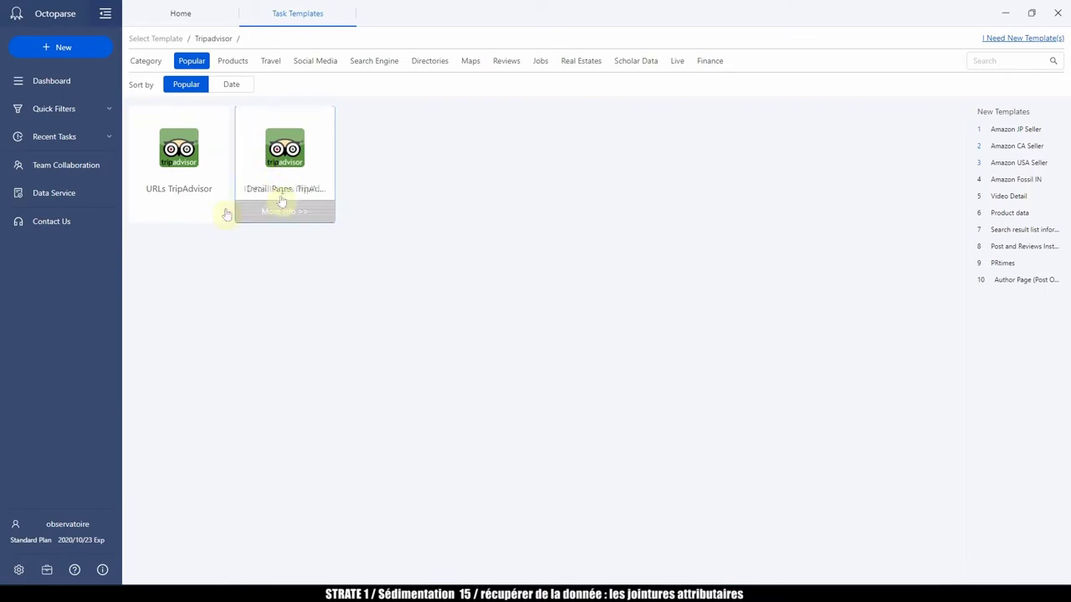
pyautogui.moveTo(173, 149)
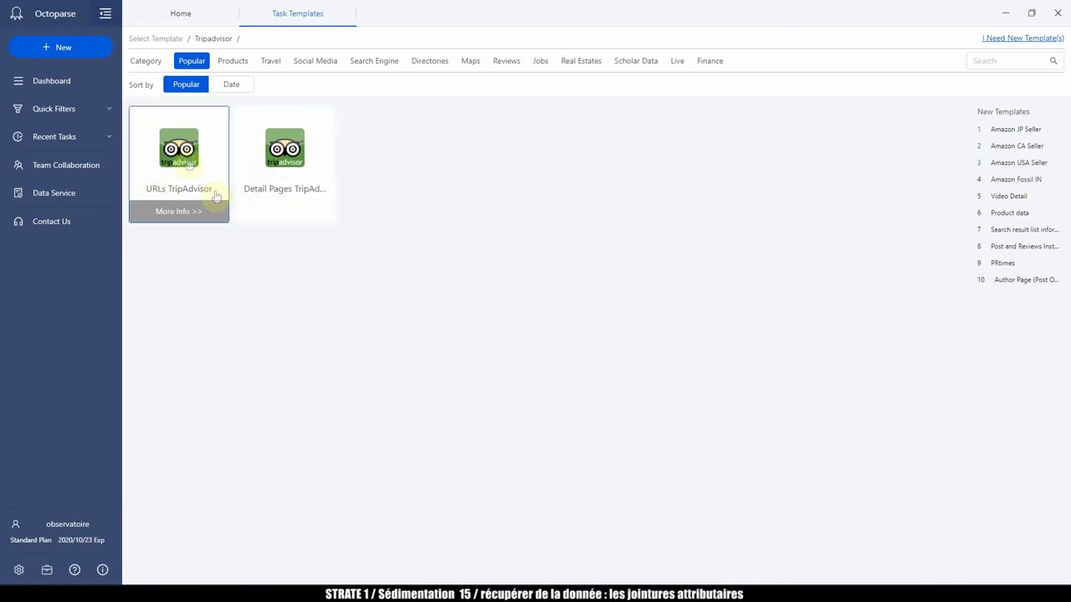
pyautogui.click(176, 147)
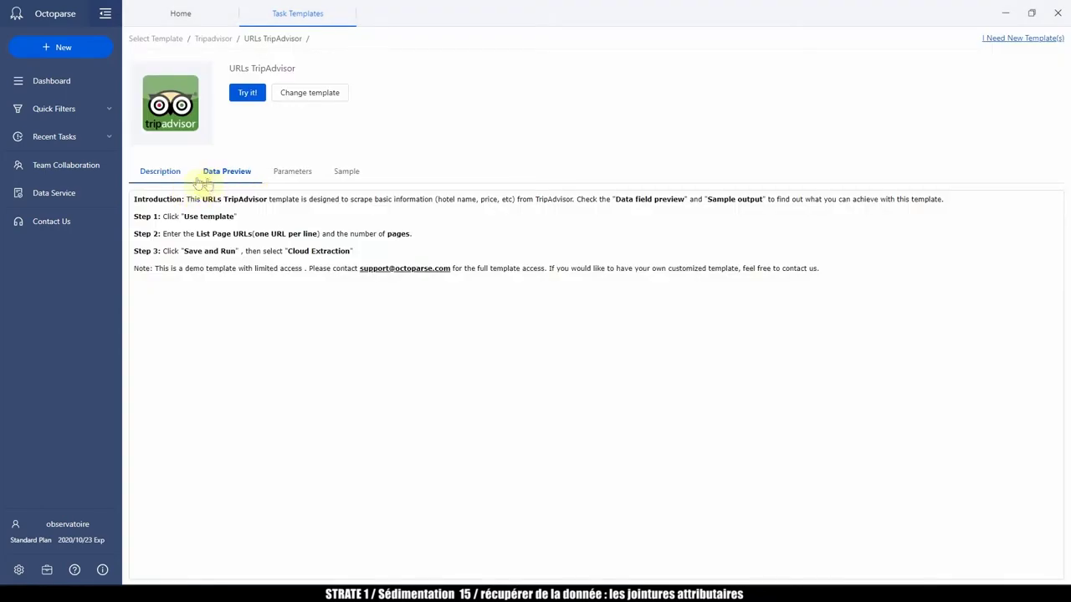
# Preview the template's data fields, checking Hotel_Name, Start_Rating, Number_of_Reviews and Current_Time.
pyautogui.click(220, 176)
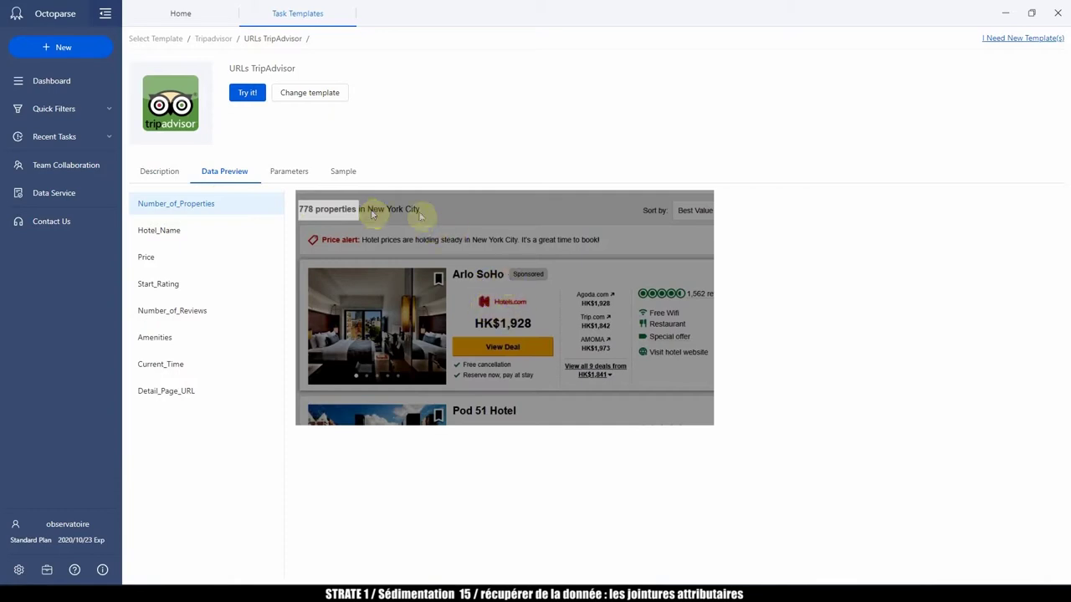
pyautogui.click(168, 238)
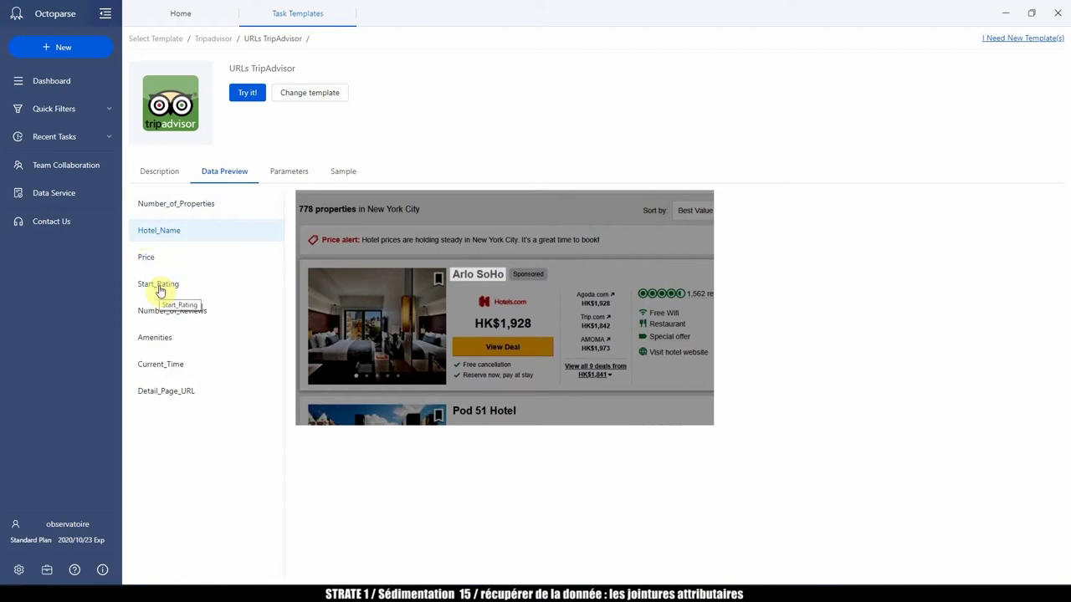
pyautogui.click(161, 291)
pyautogui.click(181, 320)
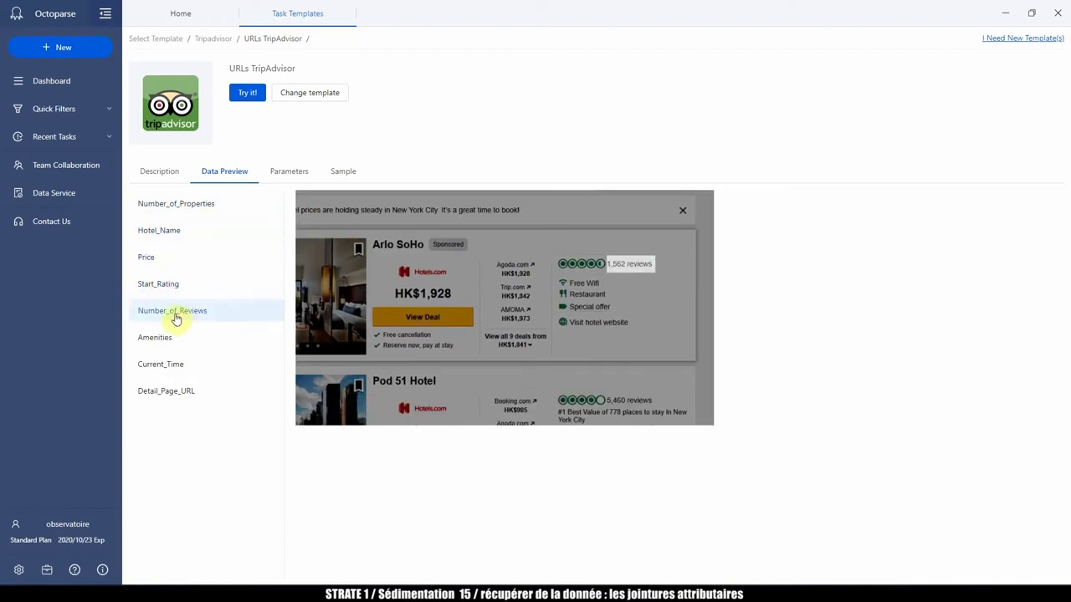
pyautogui.click(163, 368)
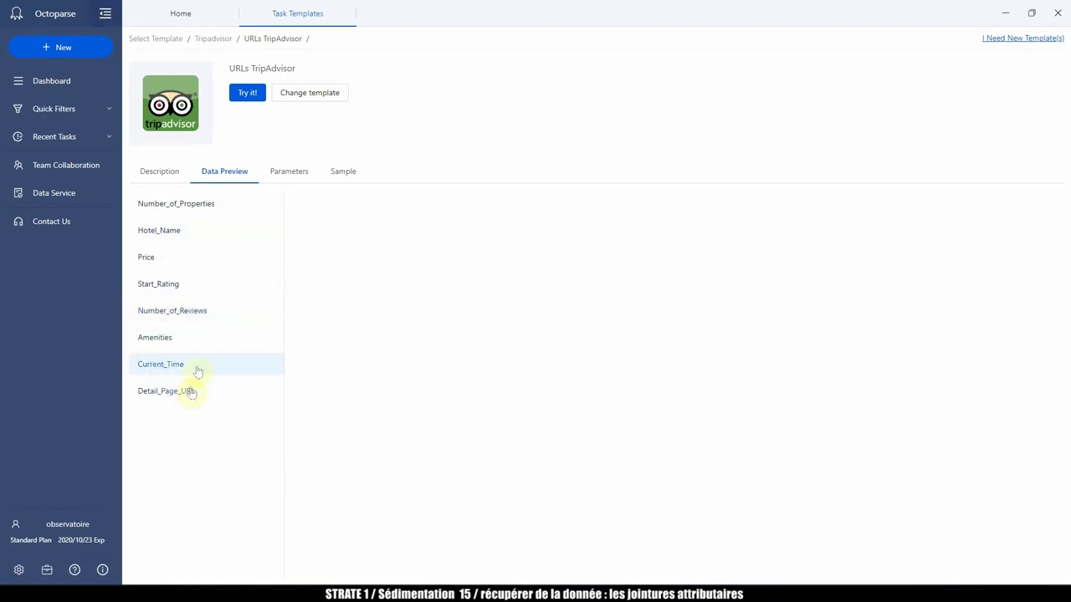
# Show the URLs TripAdvisor template's sample output and widen the Hotel_Name column until the full hotel names fit.
pyautogui.click(343, 172)
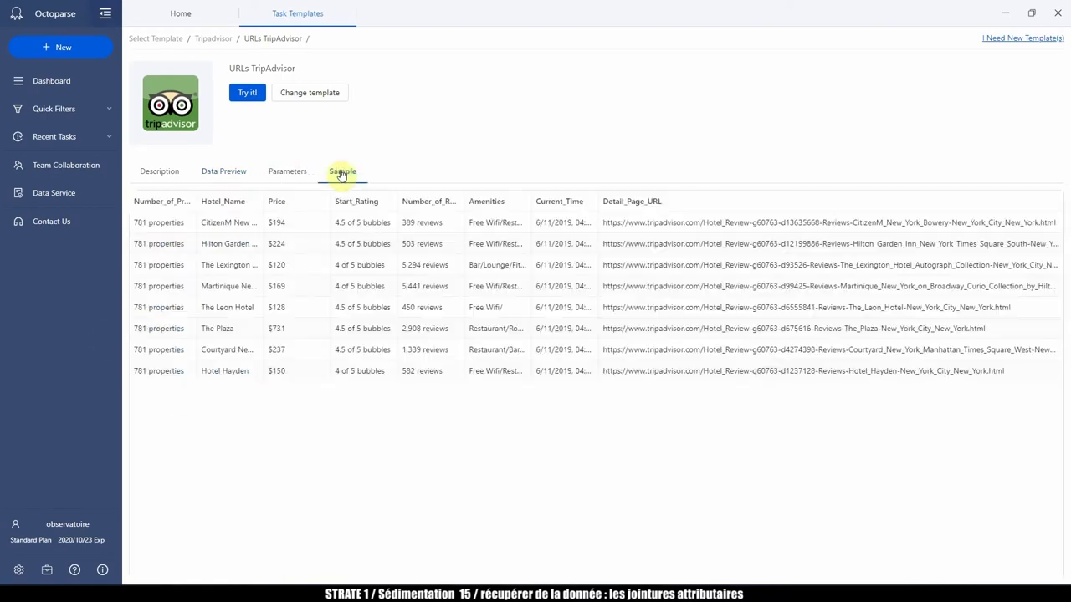
pyautogui.moveTo(263, 203); pyautogui.dragTo(291, 209)
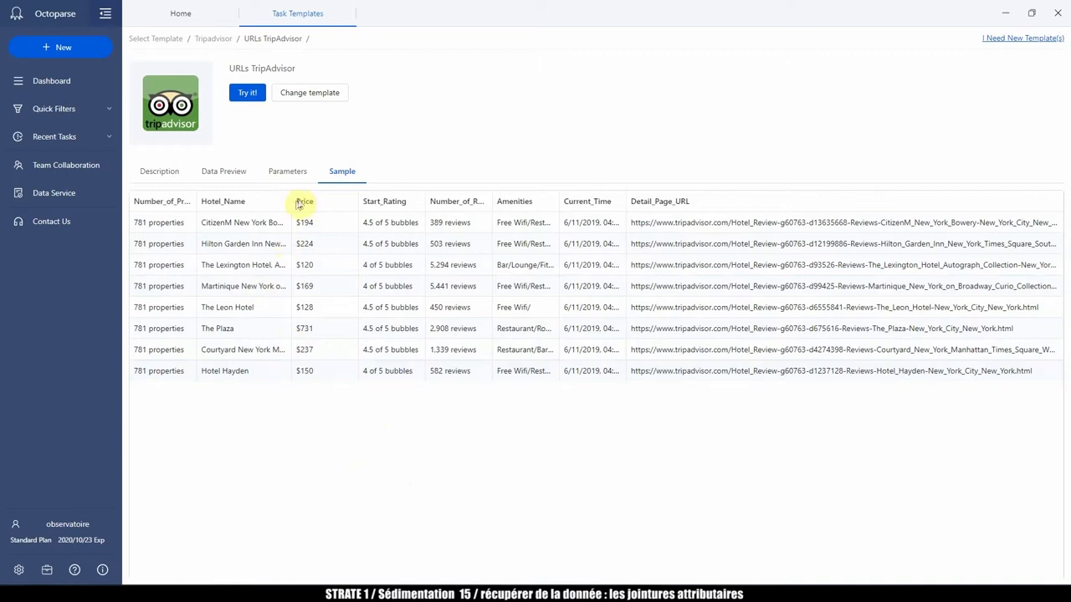
pyautogui.moveTo(287, 201); pyautogui.dragTo(438, 215)
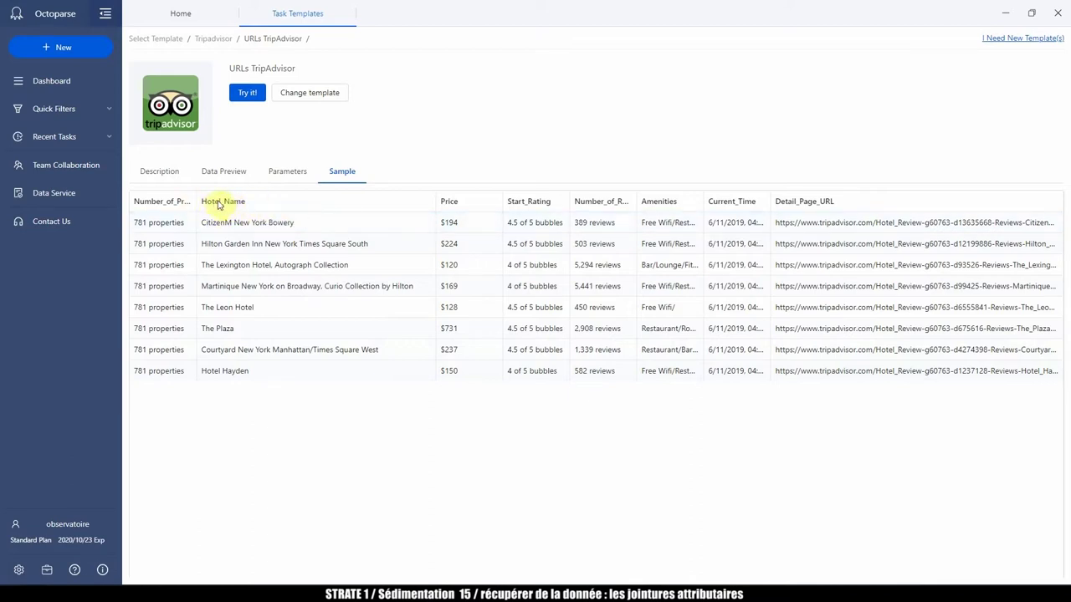
# Open the Detail Pages TripAdvisor template's sample output and widen the Location column to read the full addresses.
pyautogui.click(213, 38)
pyautogui.click(275, 148)
pyautogui.click(224, 171)
pyautogui.click(342, 171)
pyautogui.moveTo(492, 201); pyautogui.dragTo(645, 201)
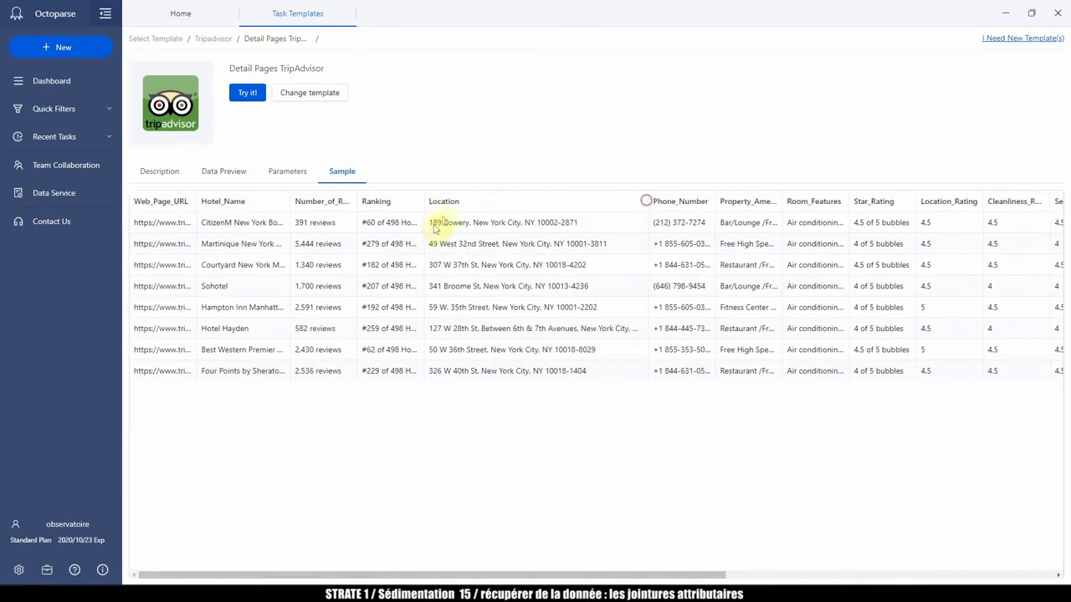
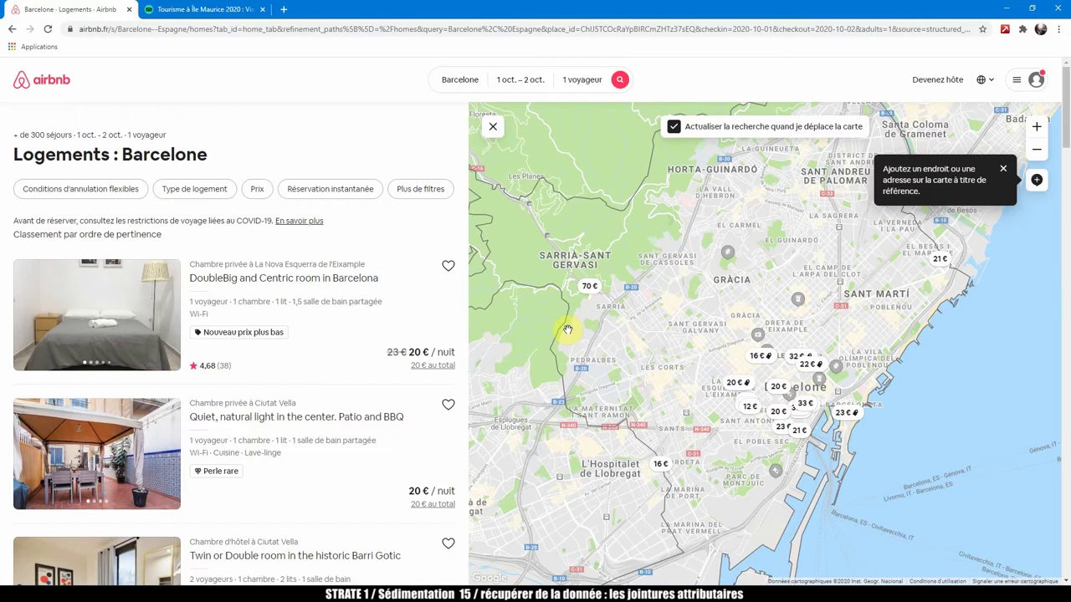
# Open the developer tools on Airbnb's Barcelona listings, record the network requests of a page reload, and enlarge the tools area.
pyautogui.hotkey('ctrl', 'shift', 'i')
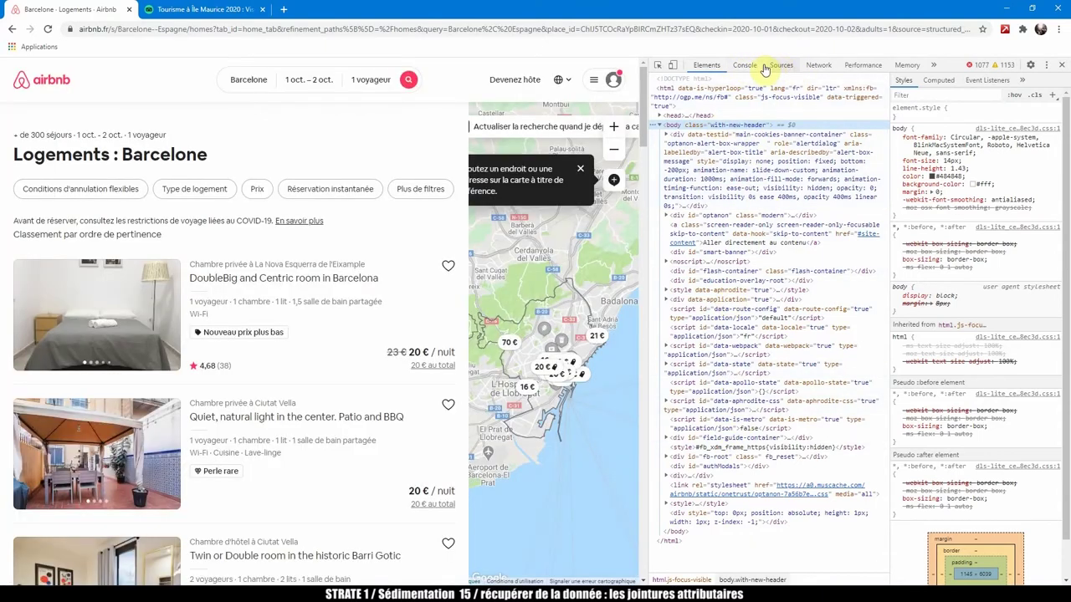
pyautogui.click(815, 66)
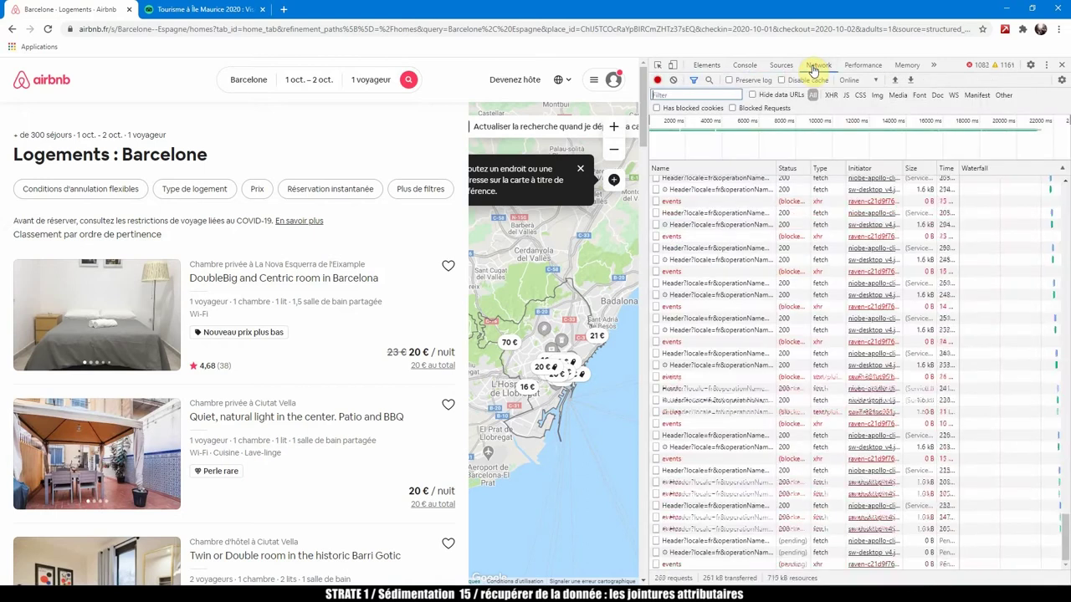
pyautogui.click(469, 30)
pyautogui.press('Return')
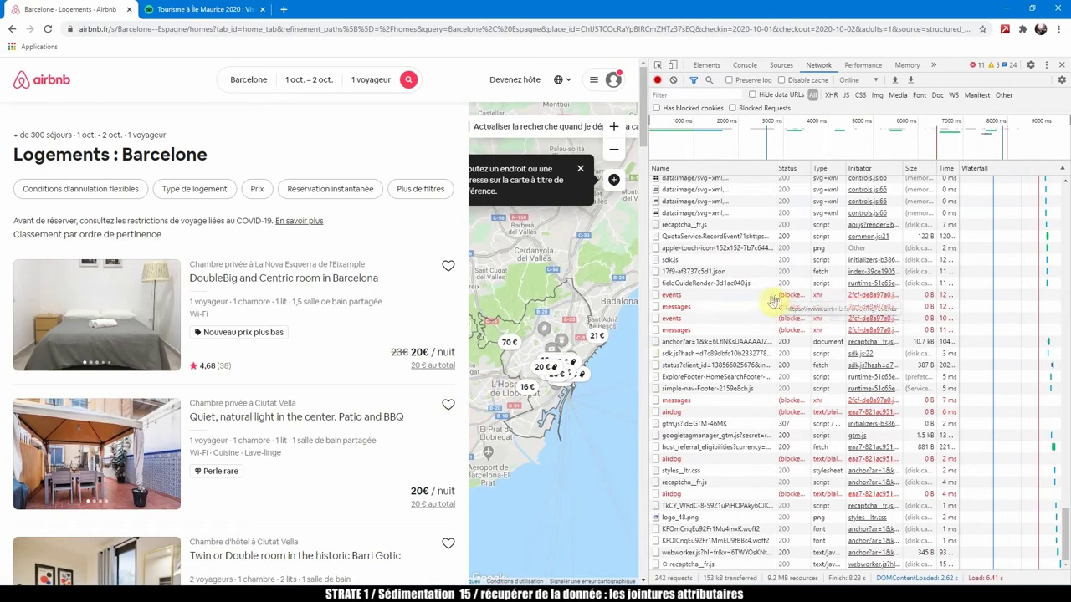
pyautogui.moveTo(644, 215); pyautogui.dragTo(544, 220)
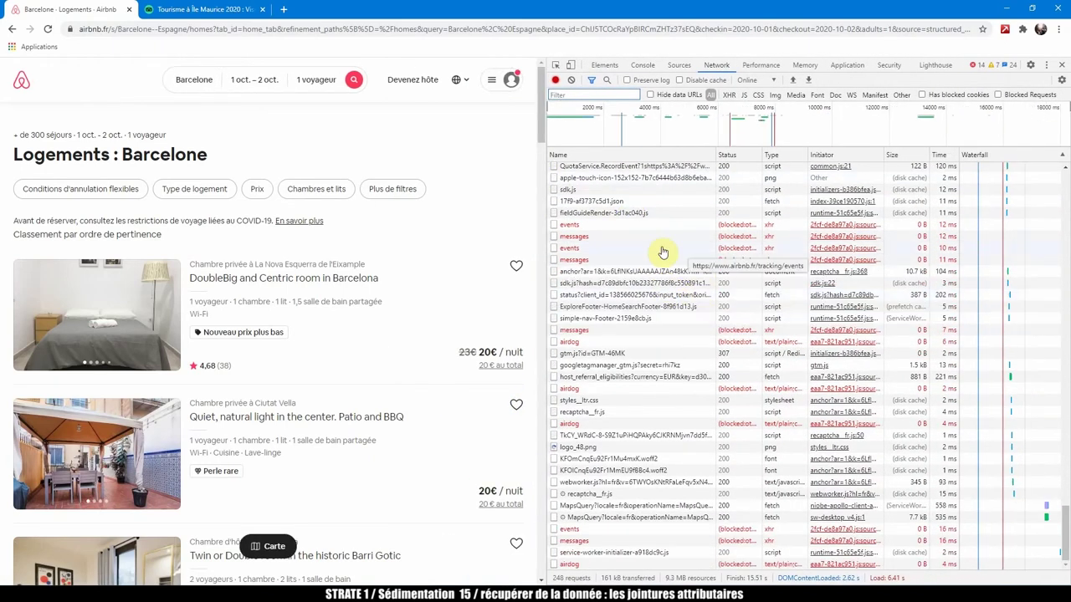
# Sort the network requests by Status, review the first entries, and widen the Status column slightly.
pyautogui.click(735, 154)
pyautogui.scroll(10, 742, 215)
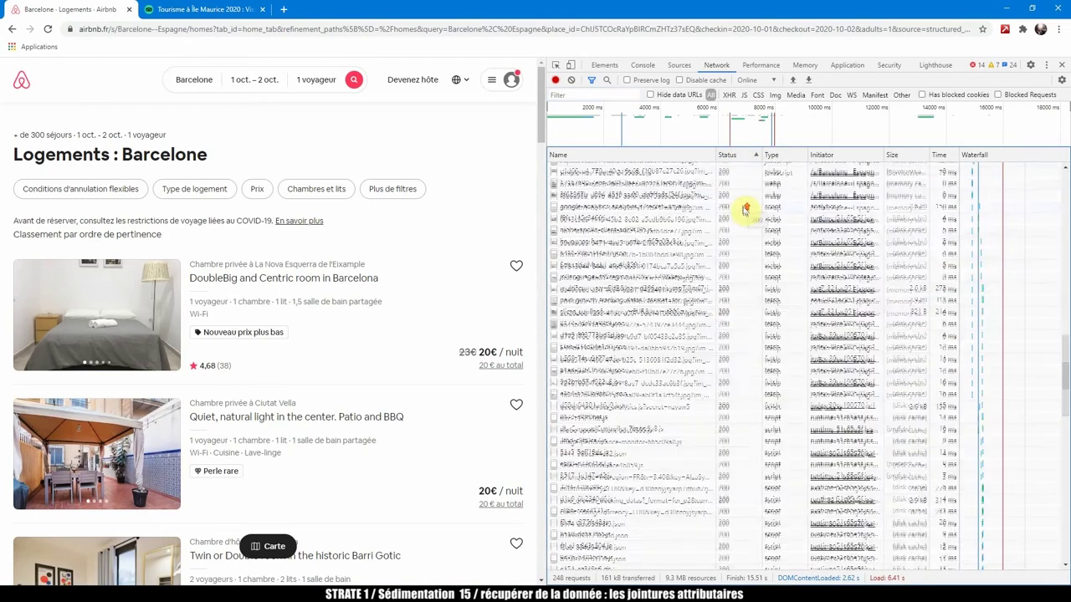
pyautogui.scroll(3, 732, 191)
pyautogui.moveTo(766, 157)
pyautogui.mouseDown()
pyautogui.moveTo(786, 157)
pyautogui.moveTo(771, 155)
pyautogui.mouseUp()
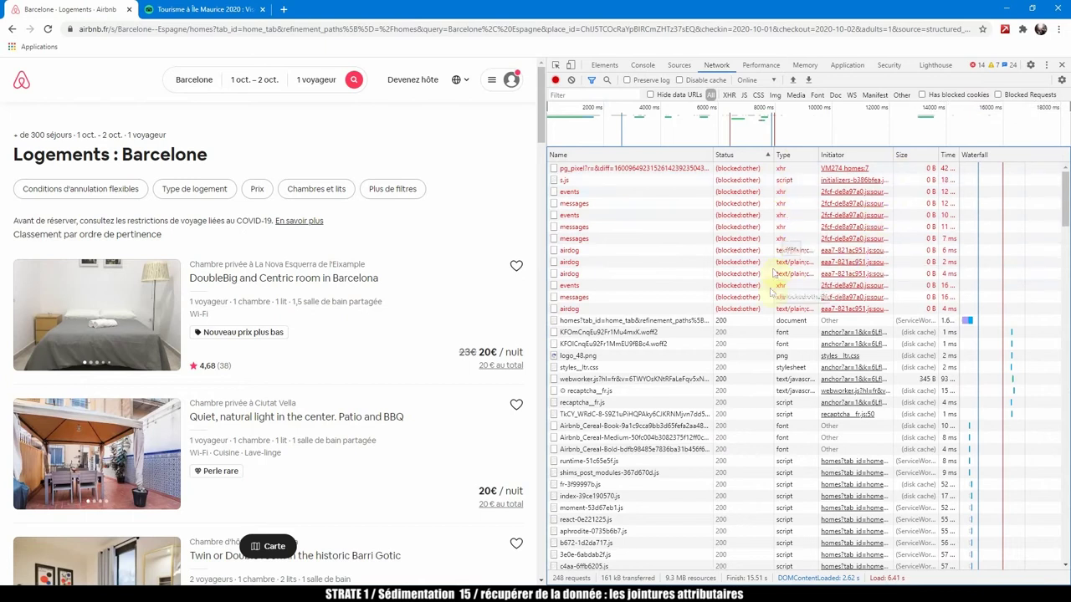
# Sort the network requests by Type and look through the fetch, font, javascript and png entries.
pyautogui.click(788, 155)
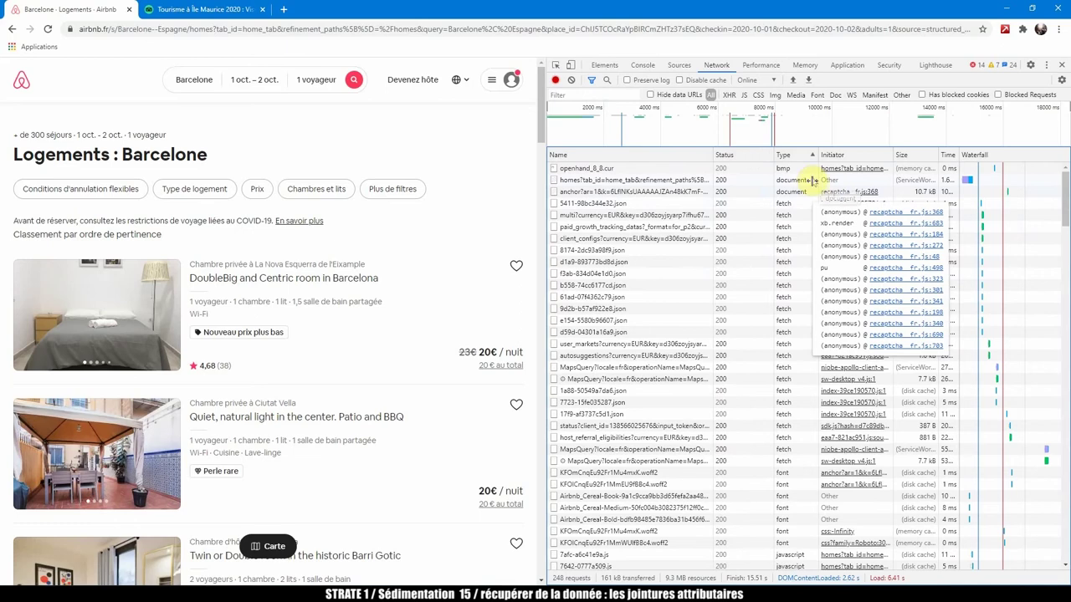
pyautogui.scroll(-3, 799, 267)
pyautogui.scroll(-1, 795, 305)
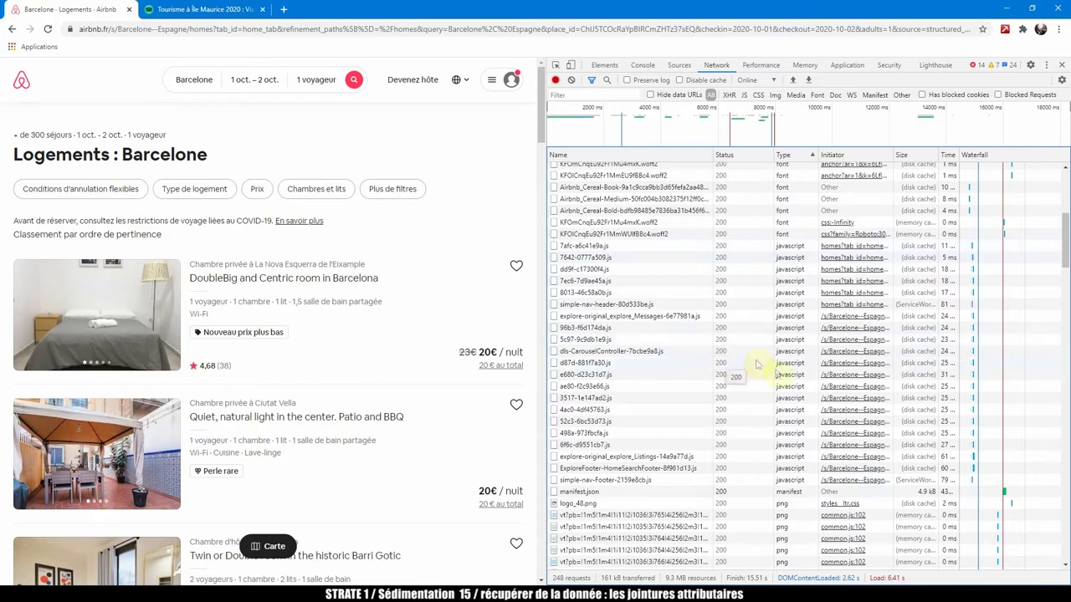
# Open one of the png map-tile requests in its own tab to view the image, and close that tab.
pyautogui.scroll(-3, 795, 385)
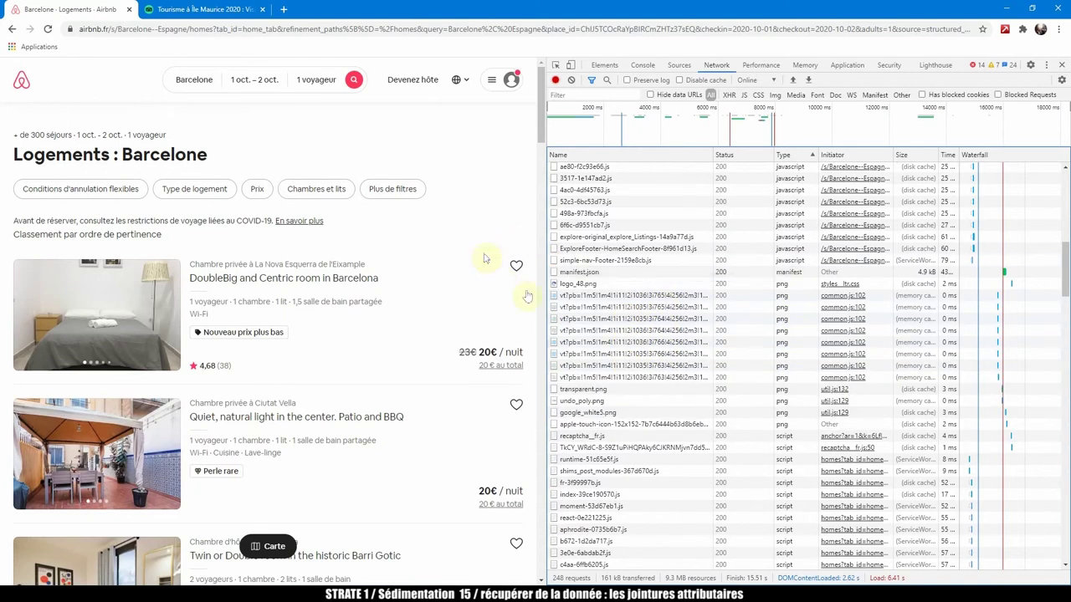
pyautogui.rightClick(650, 306)
pyautogui.click(663, 322)
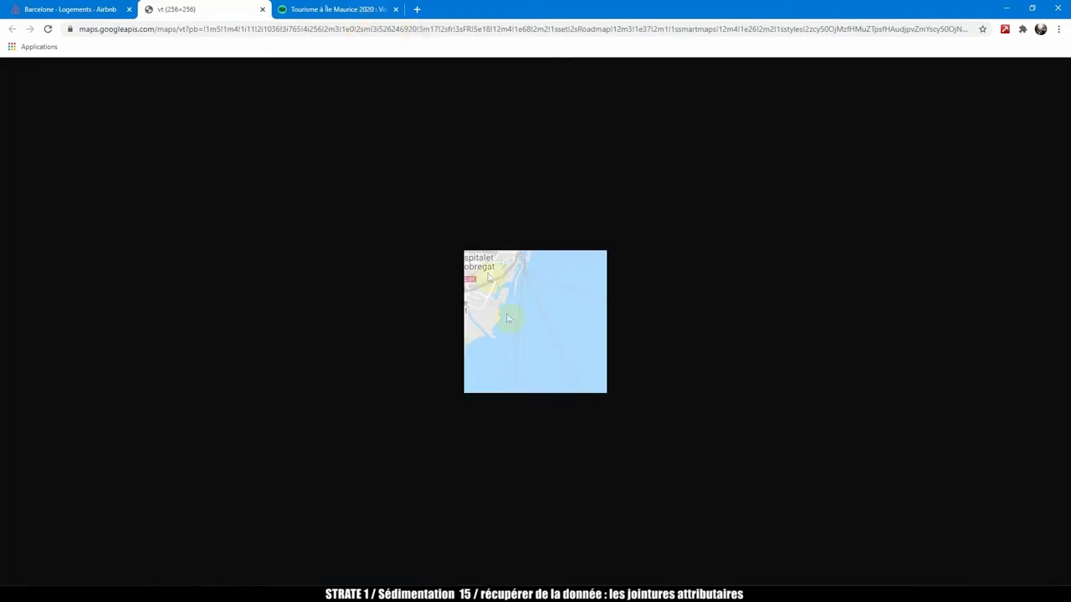
pyautogui.click(263, 8)
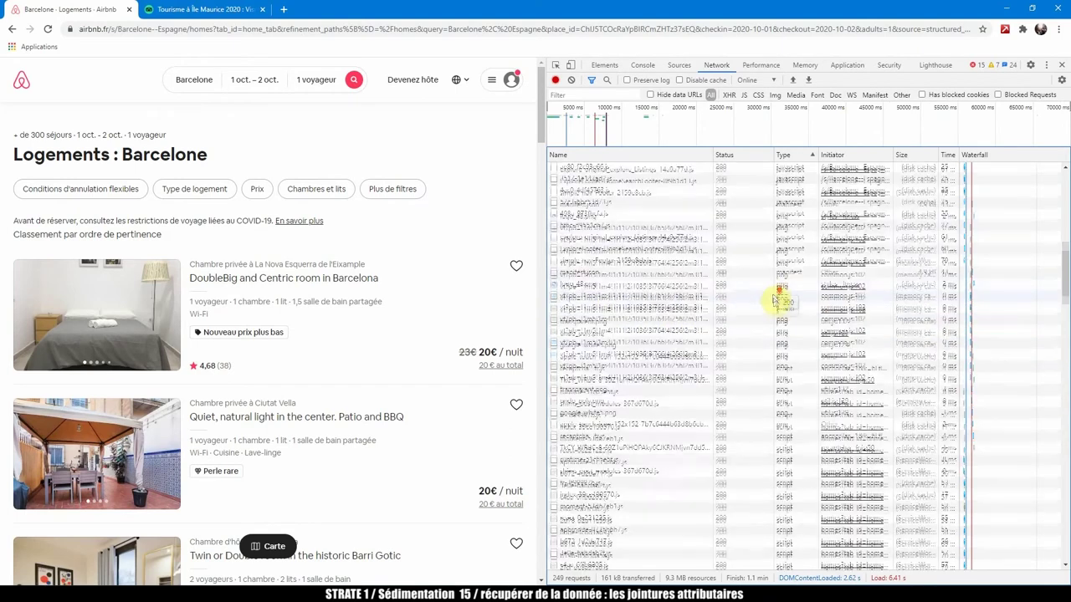
# Find the webp requests further down the list, view one listing photo in its own tab, and close that tab.
pyautogui.scroll(-3, 771, 326)
pyautogui.scroll(-10, 757, 402)
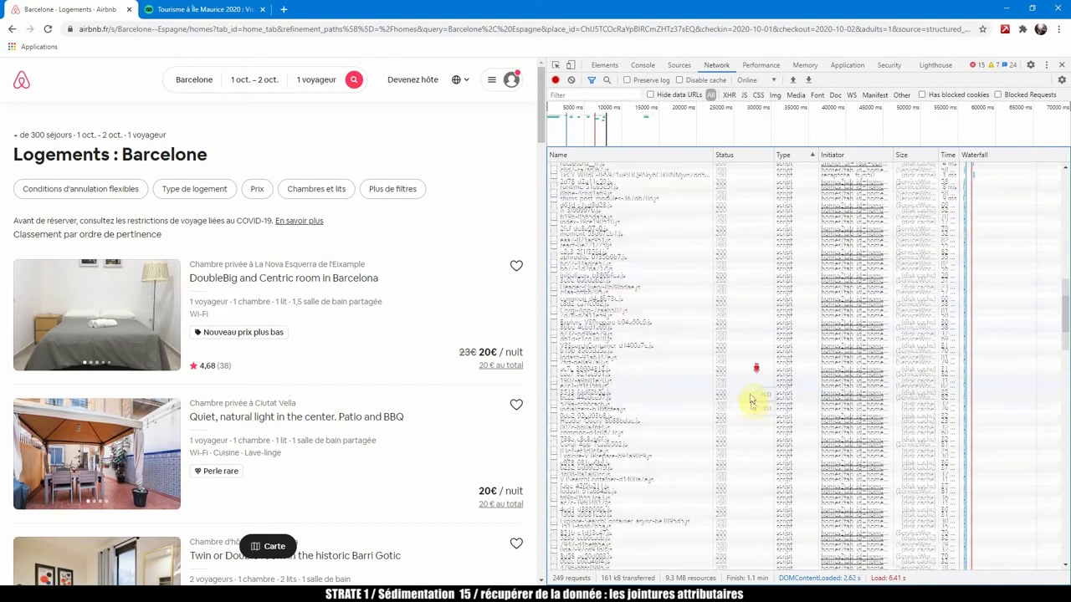
pyautogui.scroll(-15, 759, 419)
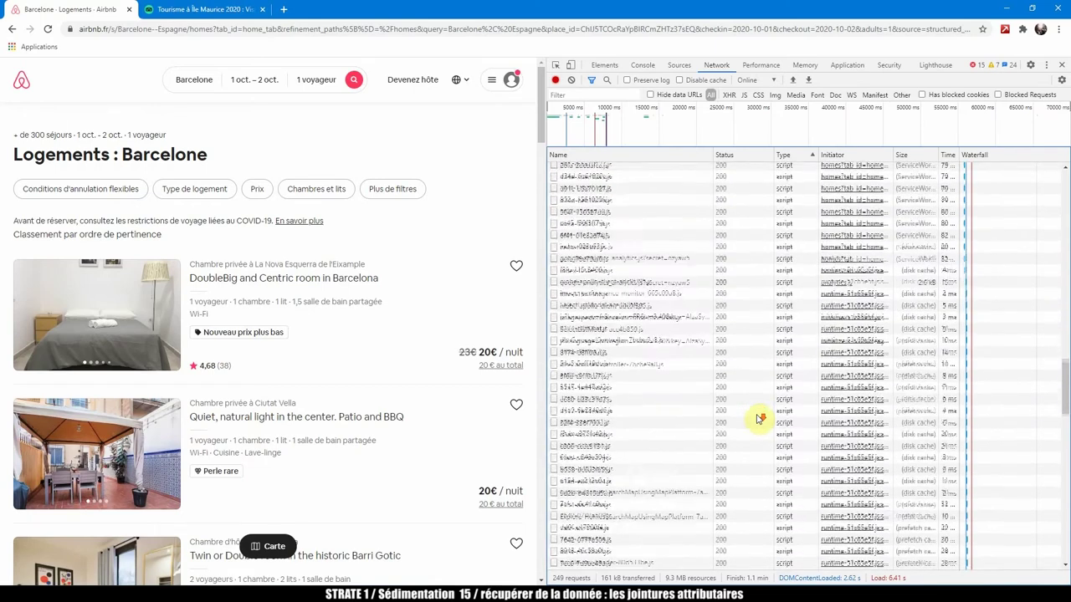
pyautogui.scroll(-6, 770, 407)
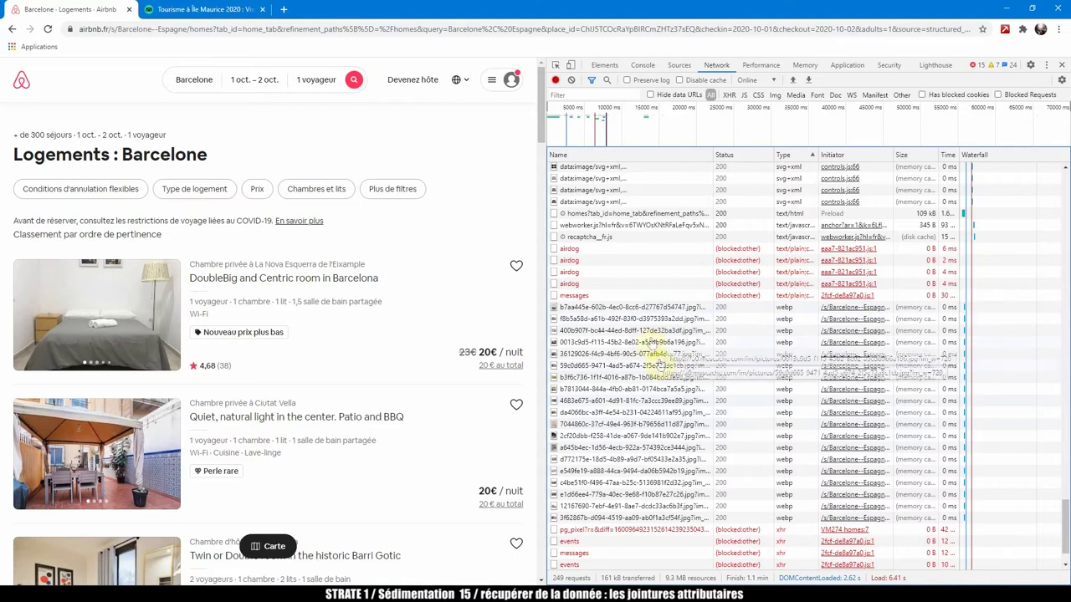
pyautogui.rightClick(578, 431)
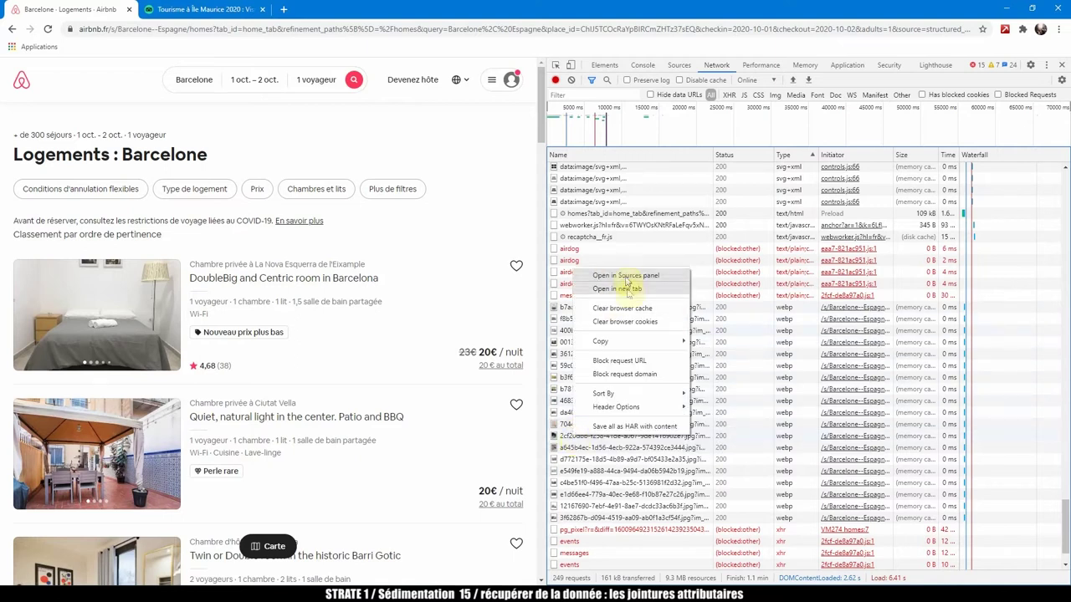
pyautogui.click(619, 276)
pyautogui.click(263, 9)
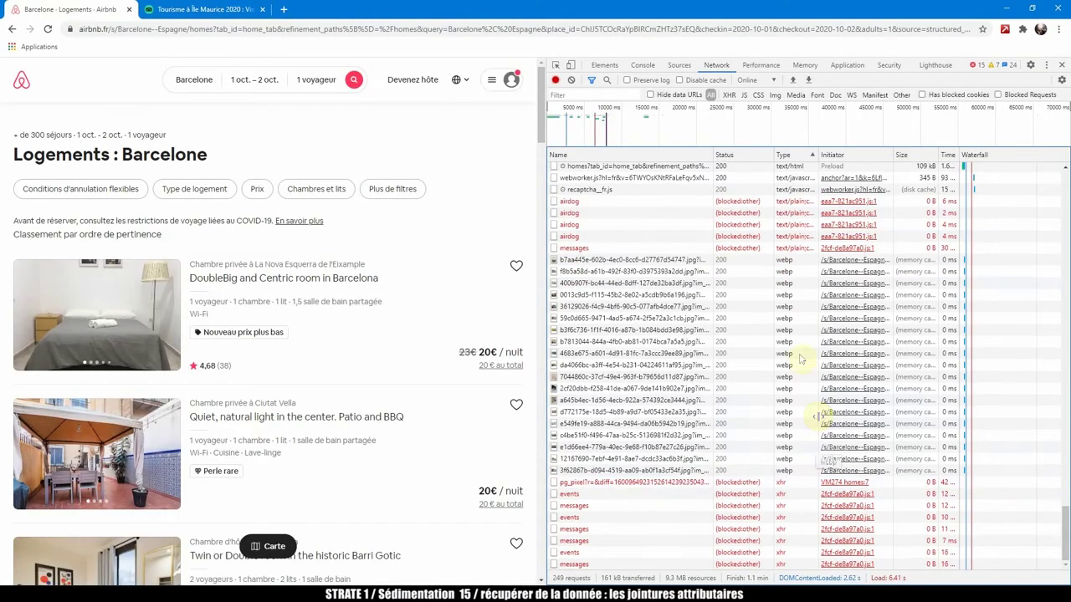
# Narrow the developer tools area to reveal the Barcelona map, and shift the map slightly east to refresh the search.
pyautogui.scroll(3, 770, 330)
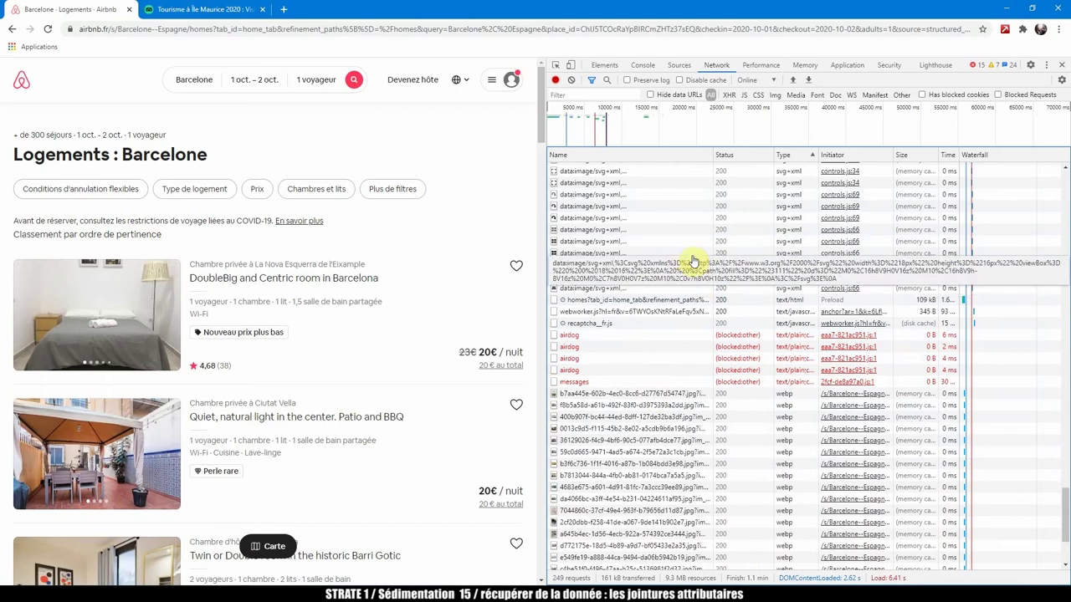
pyautogui.scroll(15, 695, 266)
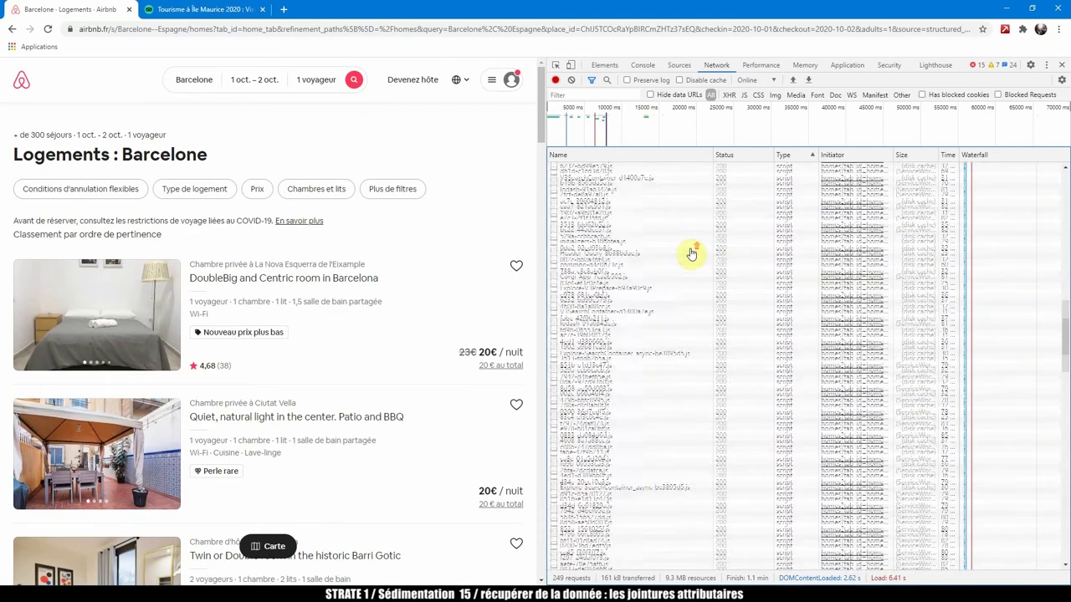
pyautogui.scroll(10, 694, 247)
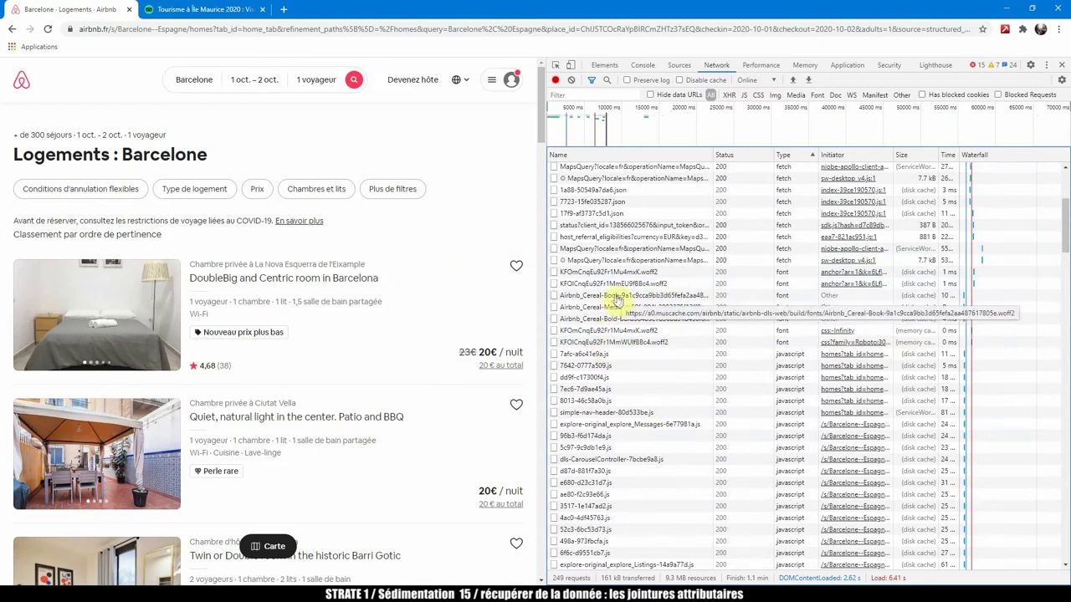
pyautogui.scroll(-5, 656, 352)
pyautogui.scroll(-2, 659, 379)
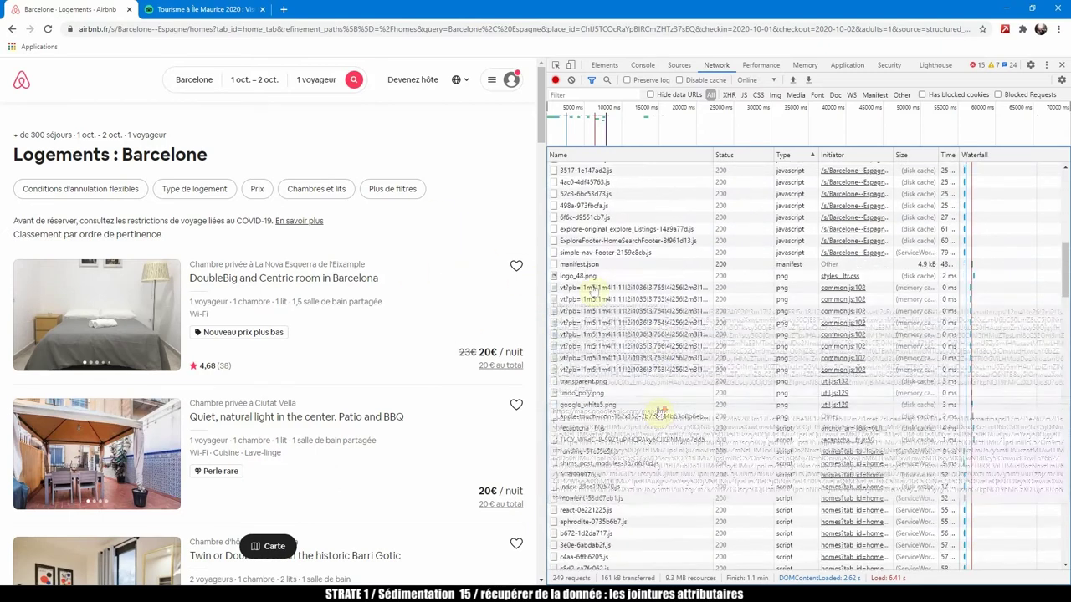
pyautogui.moveTo(546, 168); pyautogui.dragTo(862, 194)
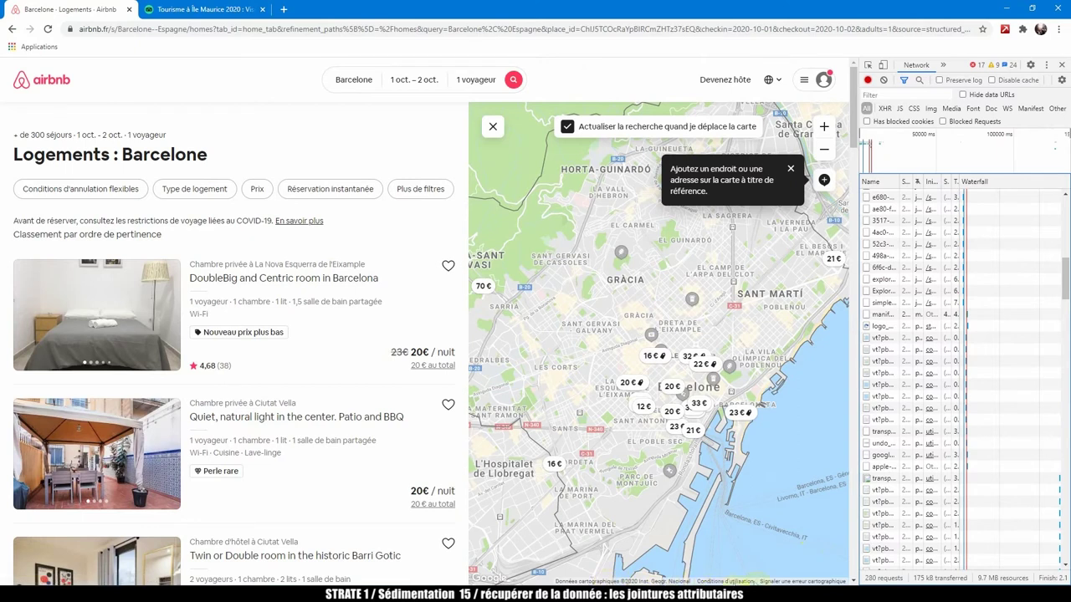
pyautogui.moveTo(756, 478); pyautogui.dragTo(722, 479)
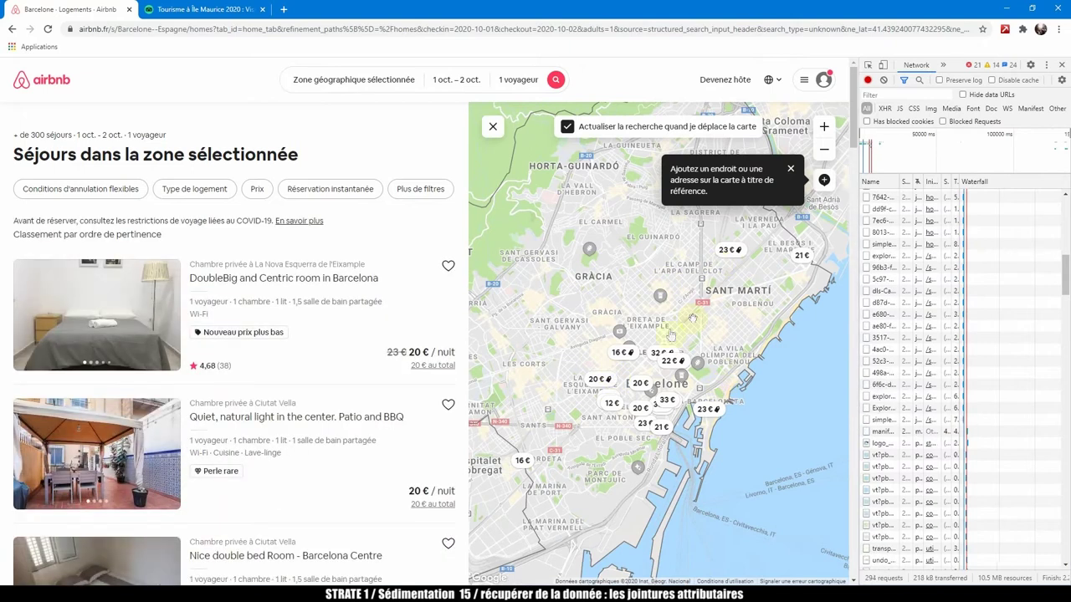
# Enlarge the developer tools area again and review the recorded requests with their initiators.
pyautogui.moveTo(863, 303); pyautogui.dragTo(519, 317)
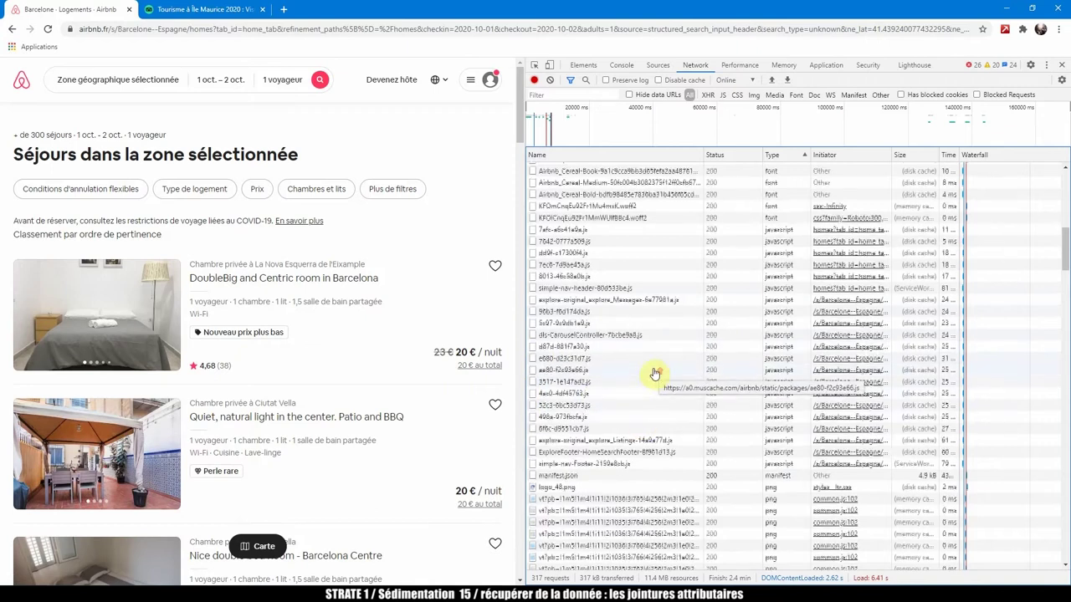
pyautogui.scroll(3, 654, 373)
pyautogui.scroll(8, 666, 384)
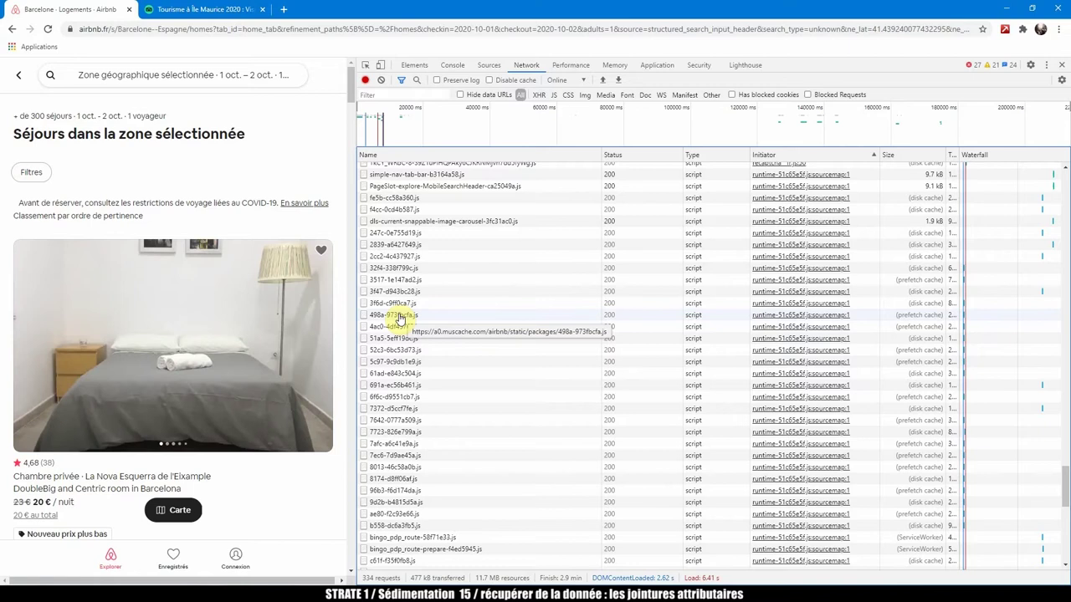
# Visit a0.muscache.com in a new tab, and return to the Airbnb listings with the developer tools narrowed to show the map.
pyautogui.click(284, 9)
pyautogui.write('a0.muscache')
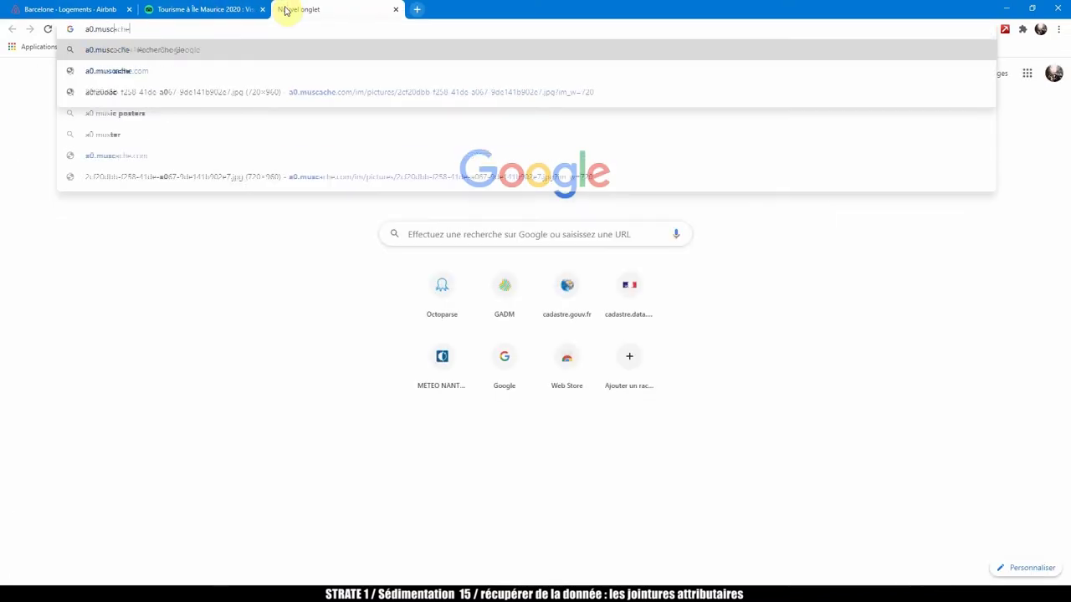
pyautogui.click(297, 72)
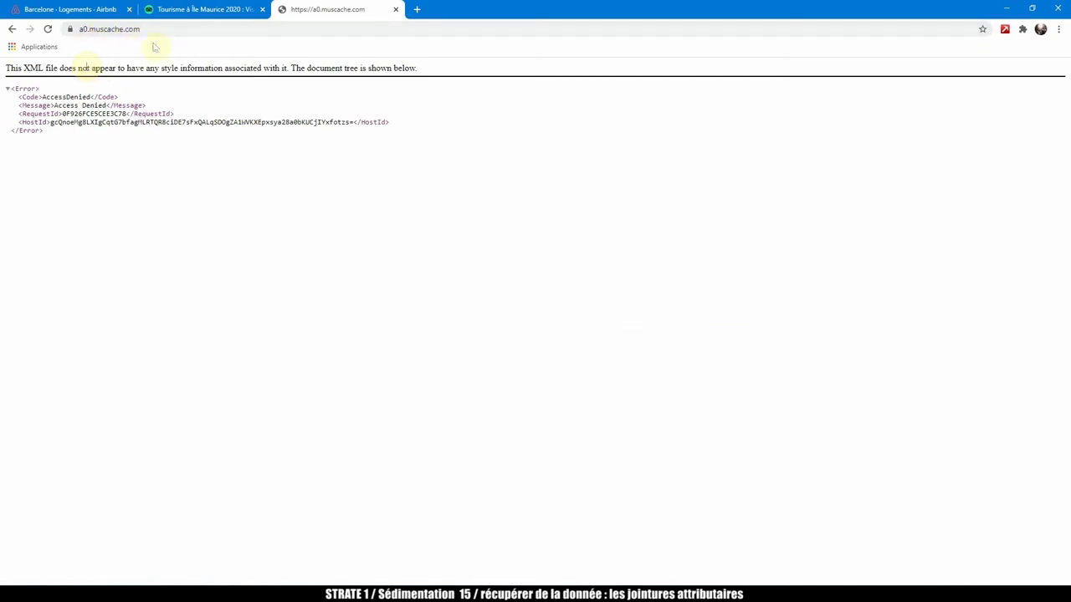
pyautogui.click(84, 9)
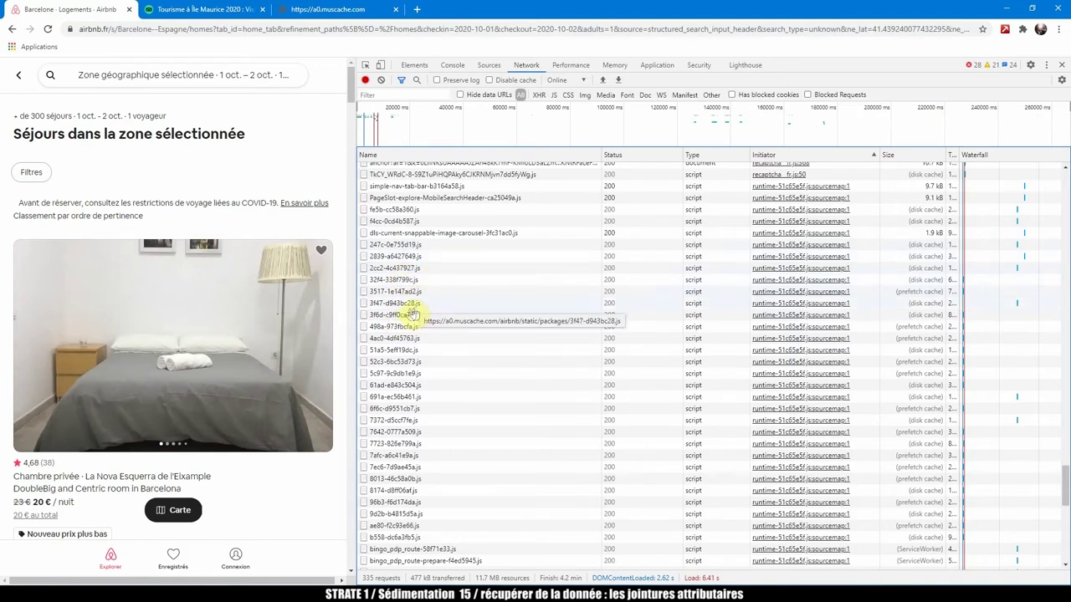
pyautogui.moveTo(357, 329); pyautogui.dragTo(747, 339)
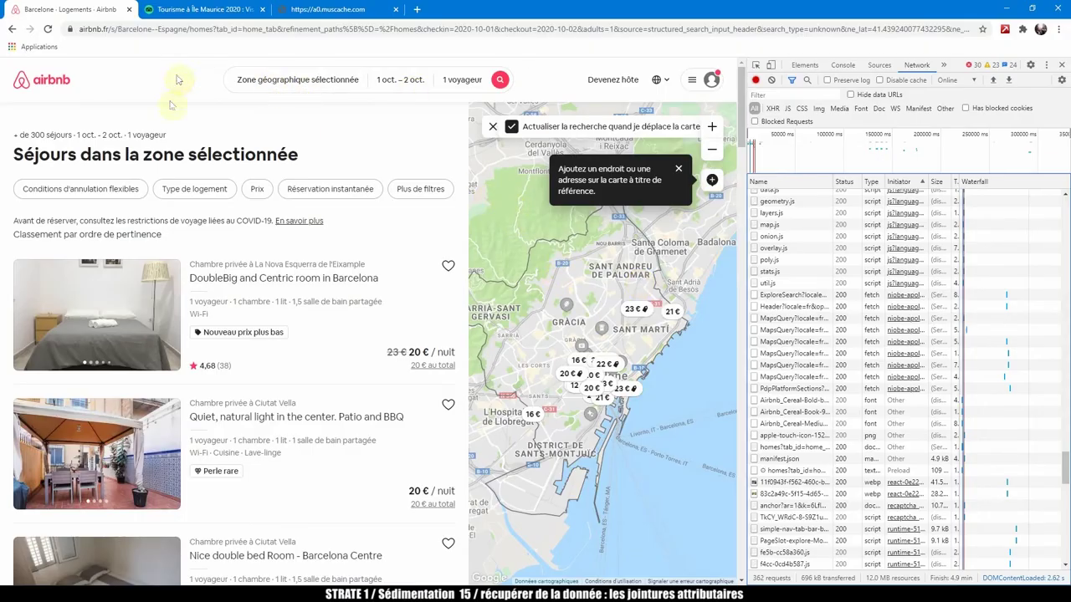
# Switch to the TripAdvisor Île Maurice page, open its Activités section, and look over the categories offered.
pyautogui.click(179, 8)
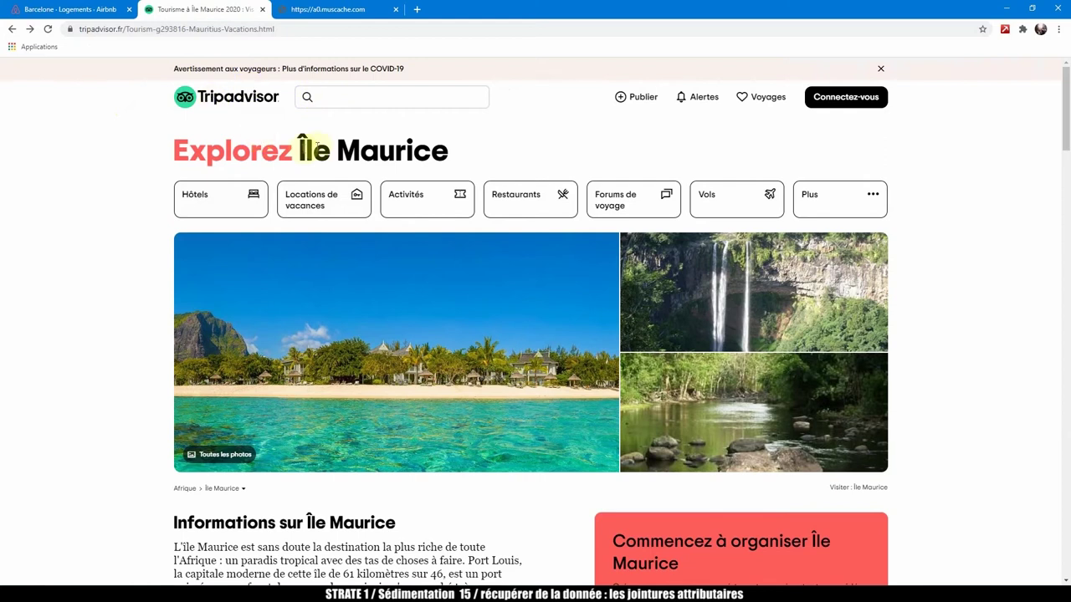
pyautogui.moveTo(450, 155); pyautogui.dragTo(300, 154)
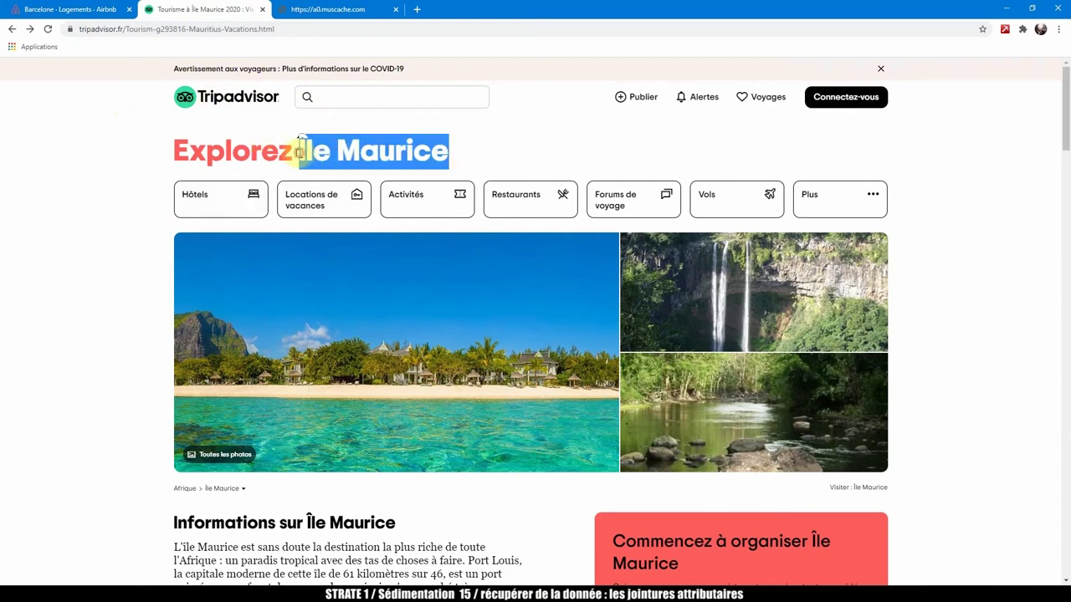
pyautogui.click(107, 175)
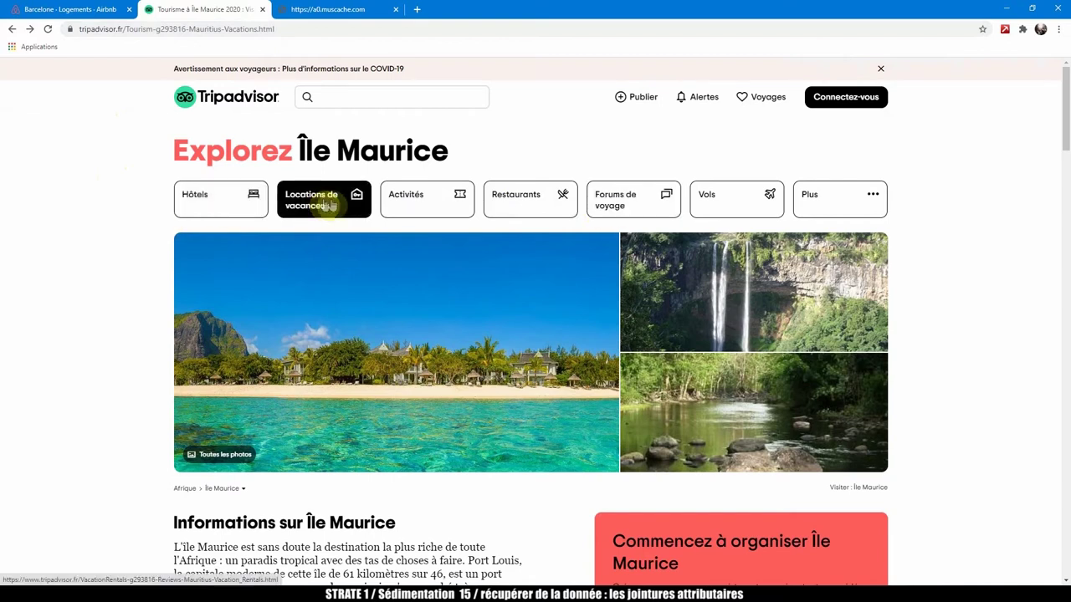
pyautogui.click(416, 206)
pyautogui.click(415, 205)
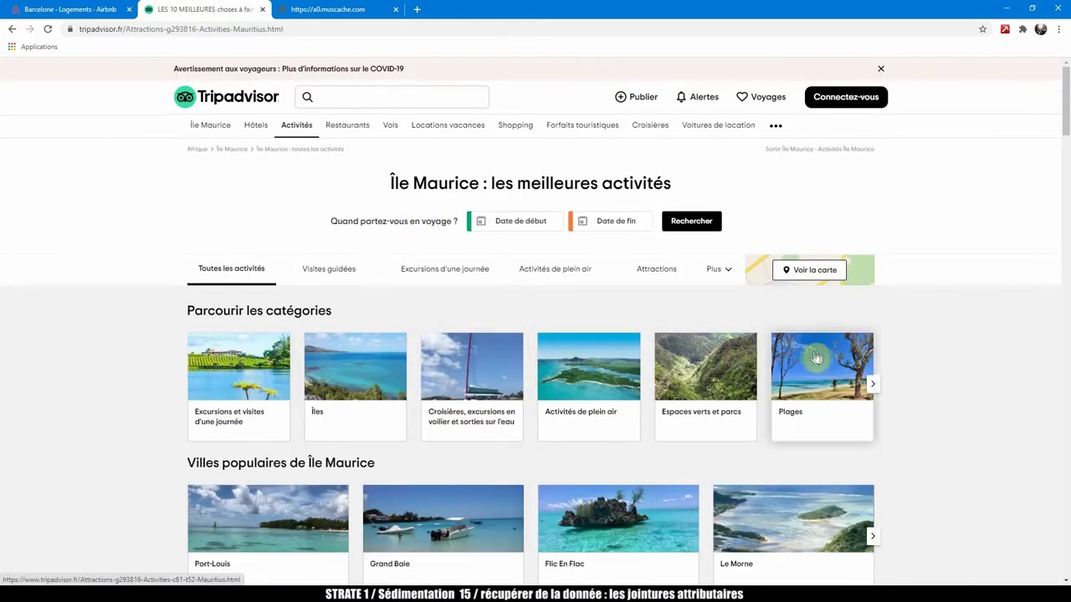
pyautogui.scroll(-3, 847, 364)
pyautogui.scroll(1, 847, 366)
pyautogui.scroll(2, 847, 365)
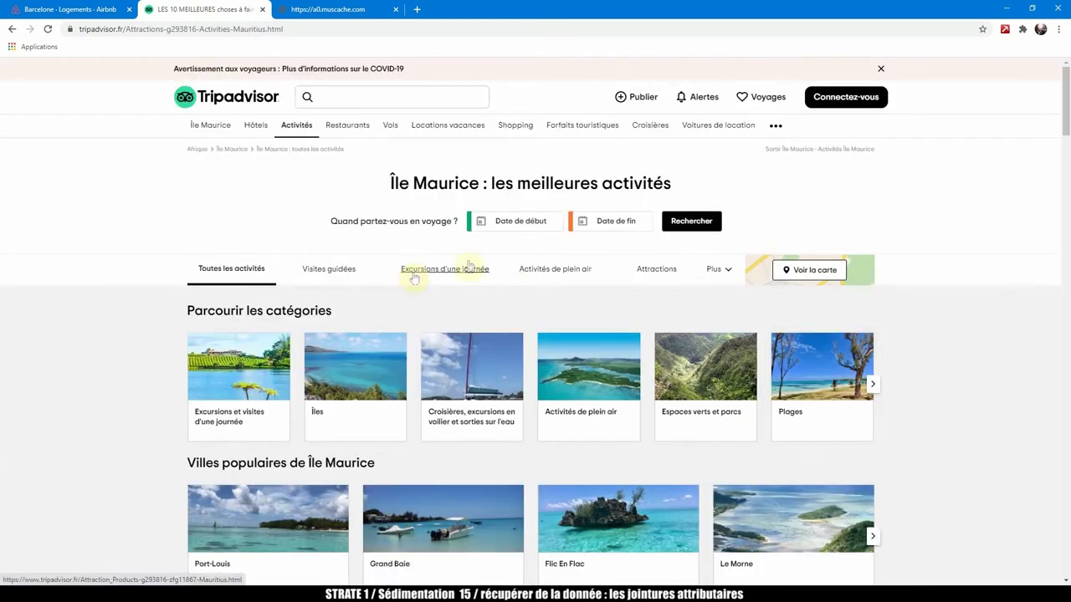
# Show the Île Maurice activities on the map with refresh on map movement enabled, focused on the island's northern part.
pyautogui.click(812, 270)
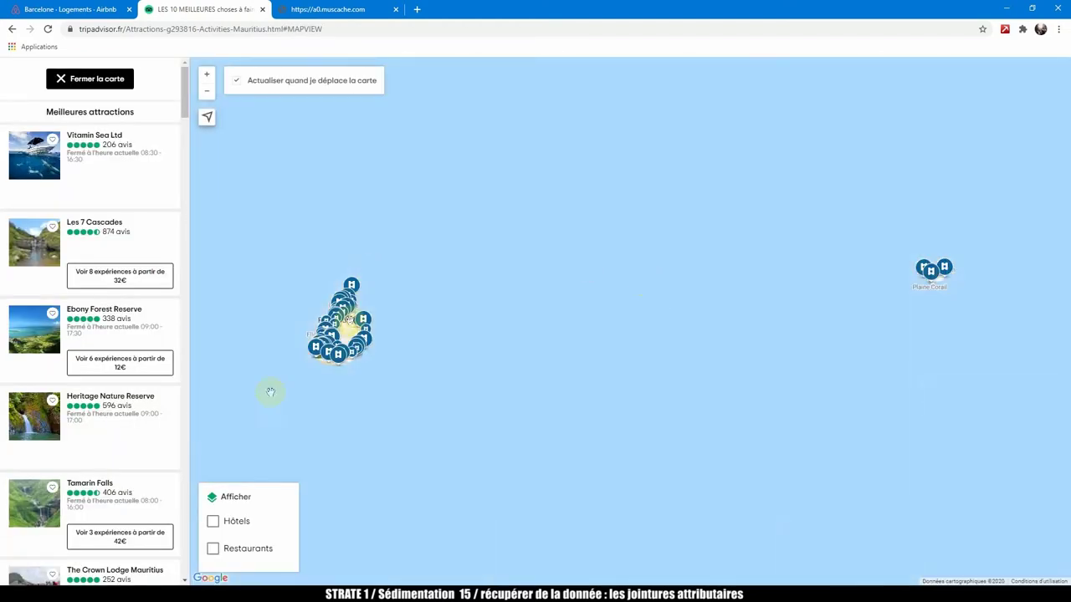
pyautogui.click(238, 81)
pyautogui.scroll(4, 414, 282)
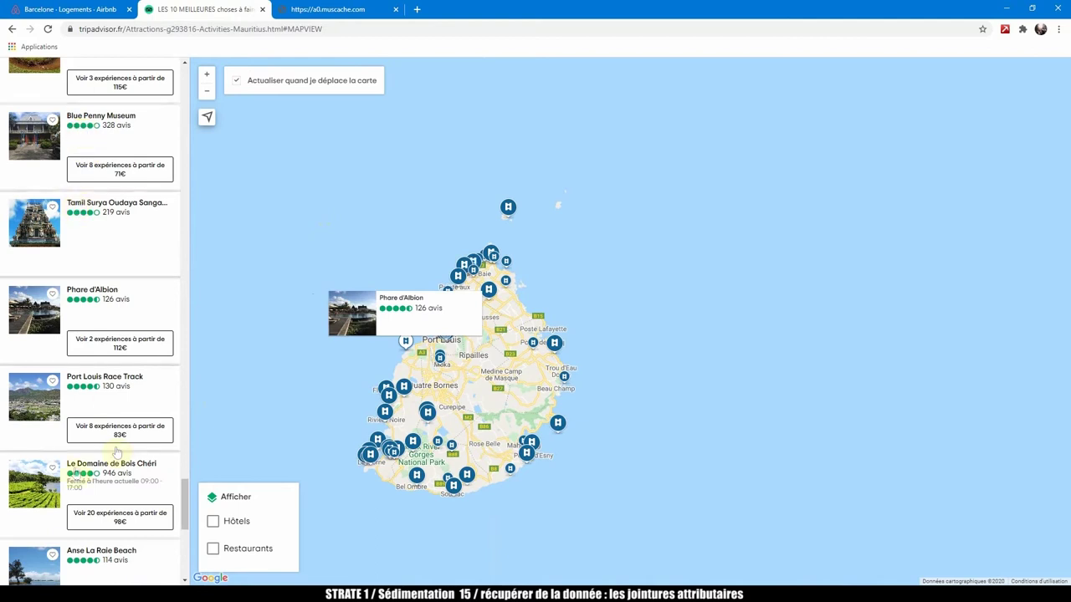
pyautogui.scroll(3, 497, 287)
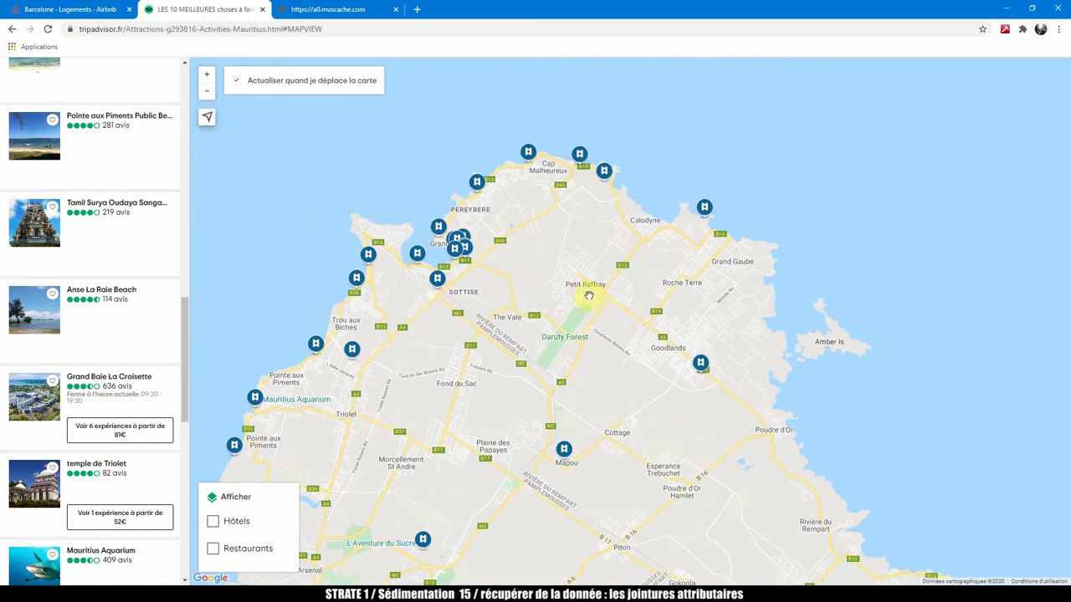
# Record TripAdvisor's network requests in an enlarged developer tools area while shifting the map slightly west, and sort them by Name.
pyautogui.press('F12')
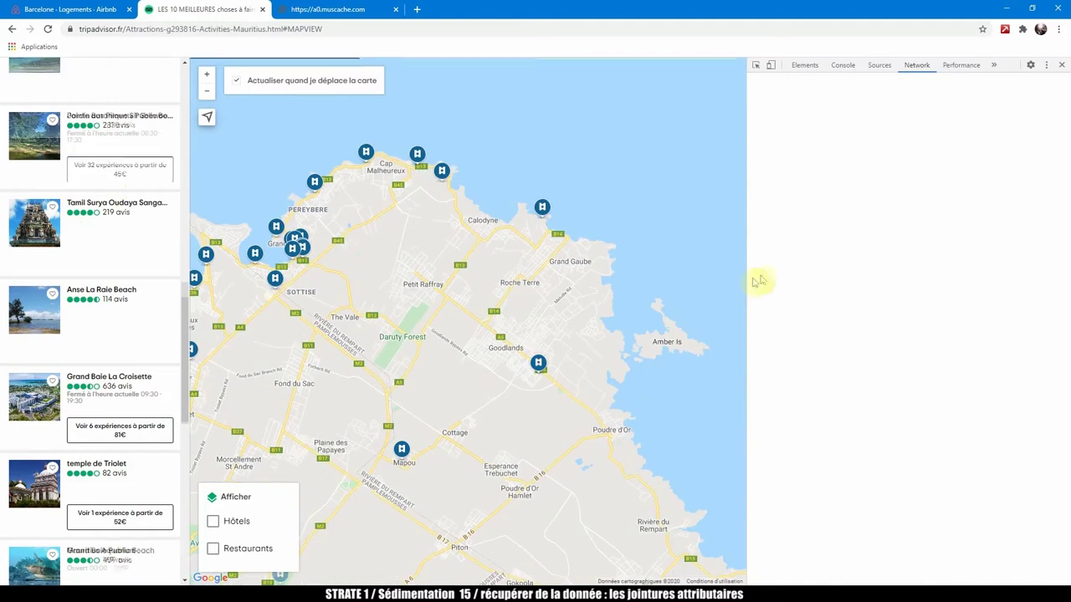
pyautogui.moveTo(755, 282); pyautogui.dragTo(597, 284)
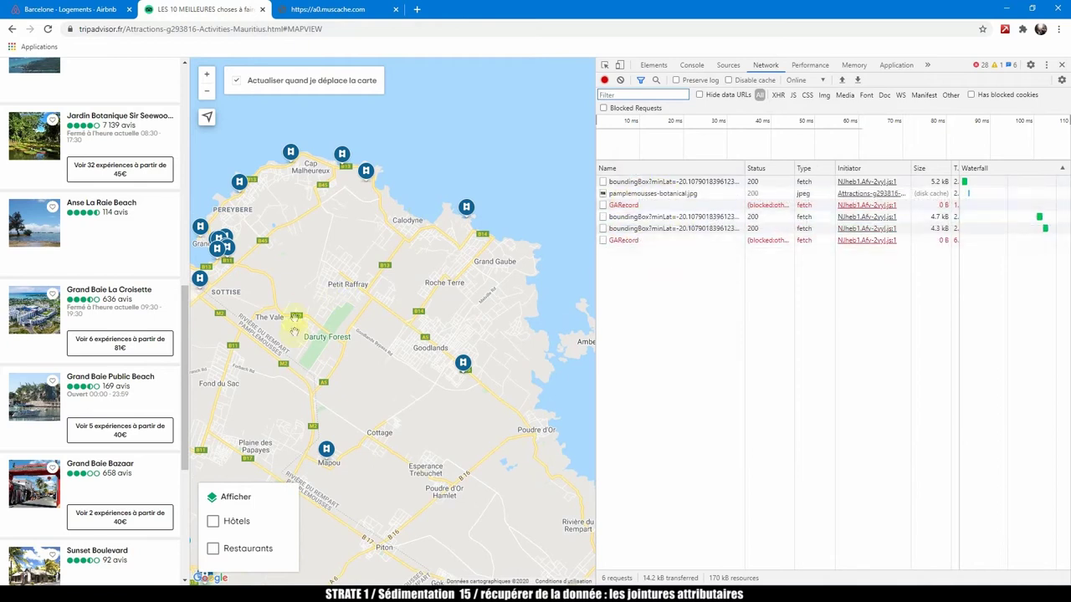
pyautogui.moveTo(295, 330); pyautogui.dragTo(361, 327)
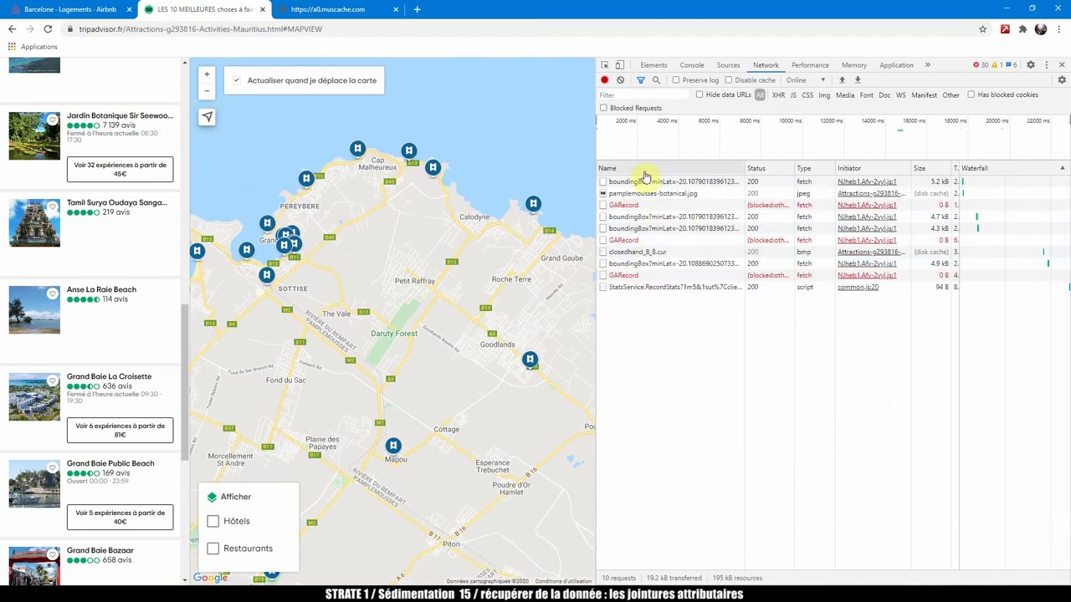
pyautogui.click(693, 169)
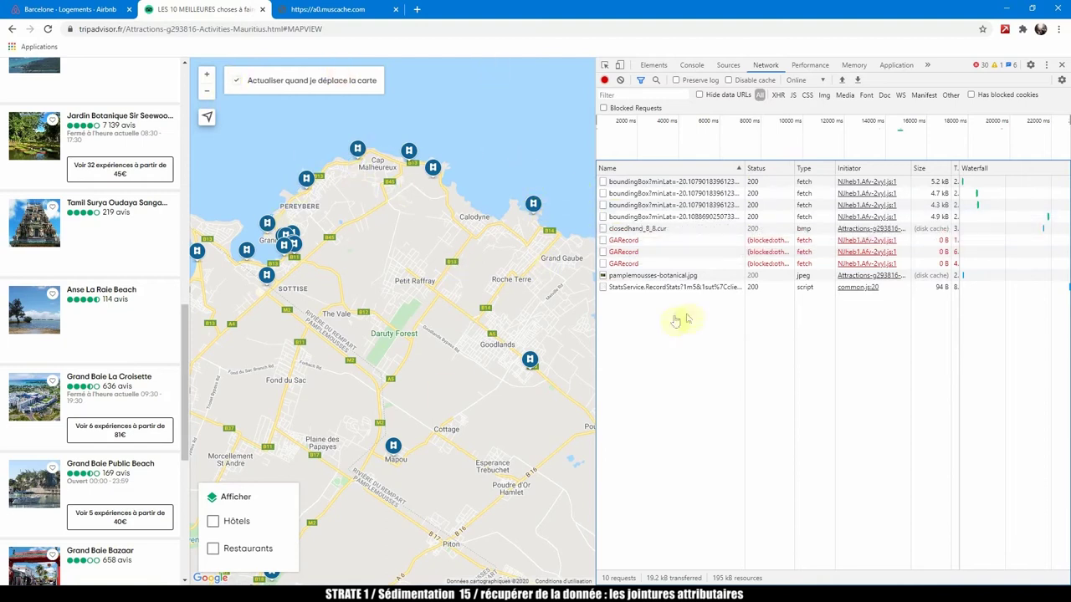
# Open the latest boundingBox request in a new tab and highlight the first attraction's data, Mont Choisy Beach.
pyautogui.rightClick(642, 220)
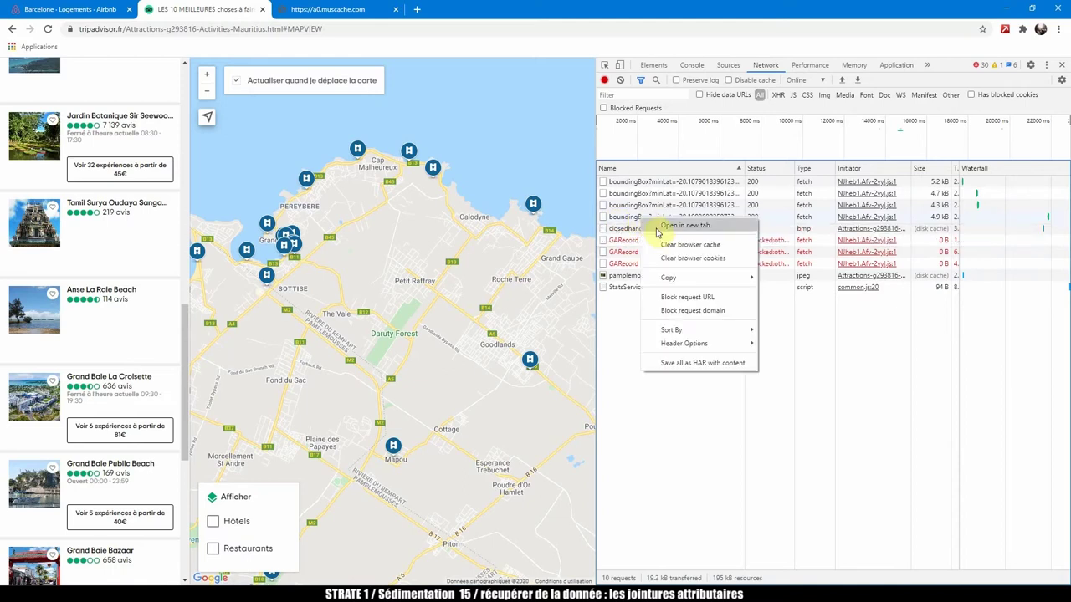
pyautogui.click(657, 233)
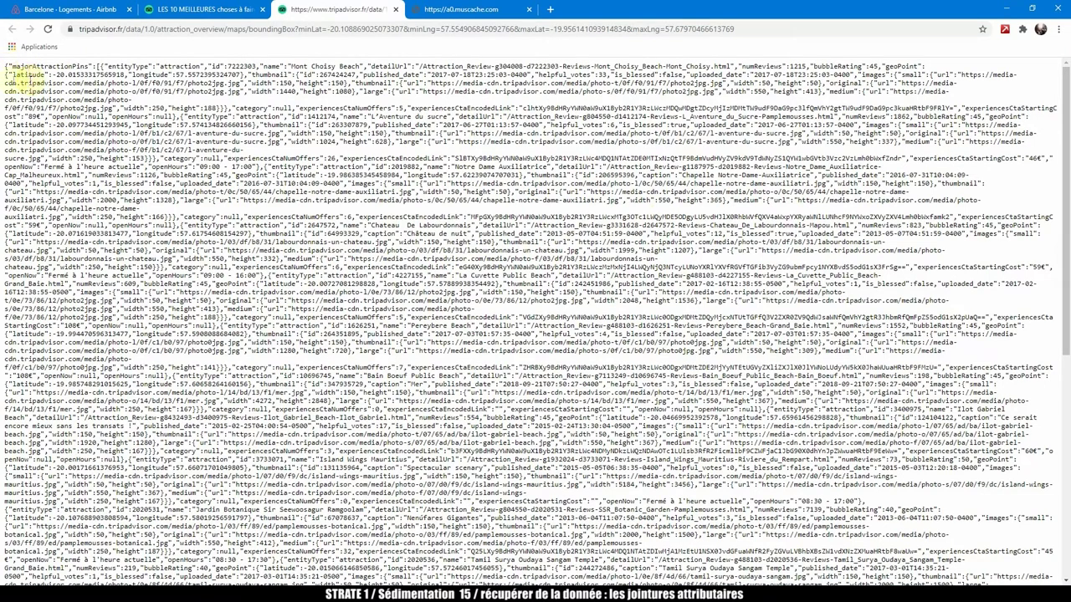
pyautogui.moveTo(6, 66); pyautogui.dragTo(226, 108)
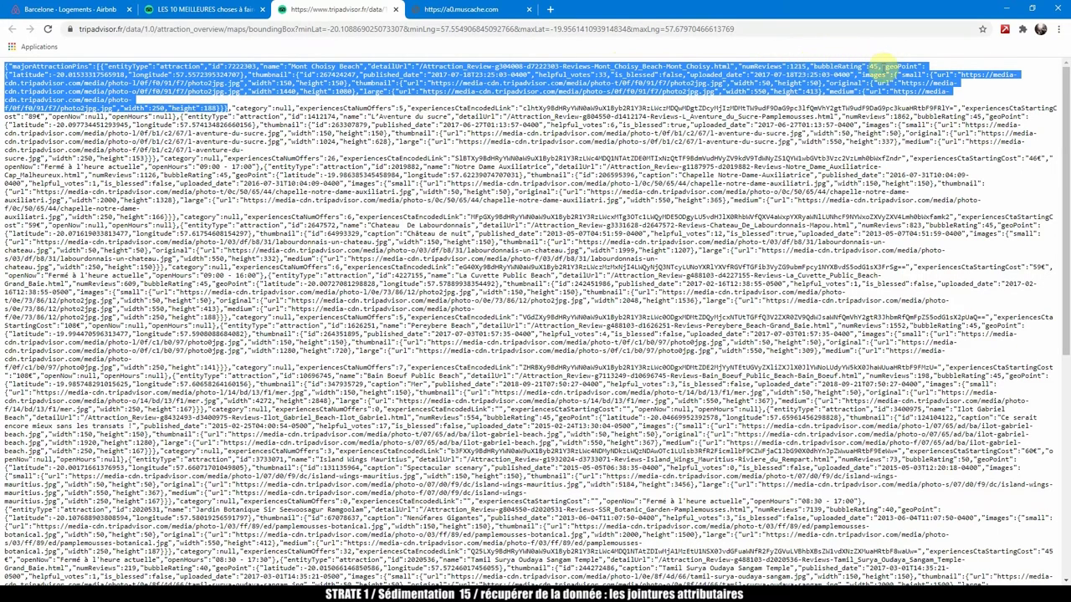
# Highlight the geoPoint latitude and longitude of Mont Choisy Beach, followed by that attraction's whole JSON entry.
pyautogui.click(882, 68)
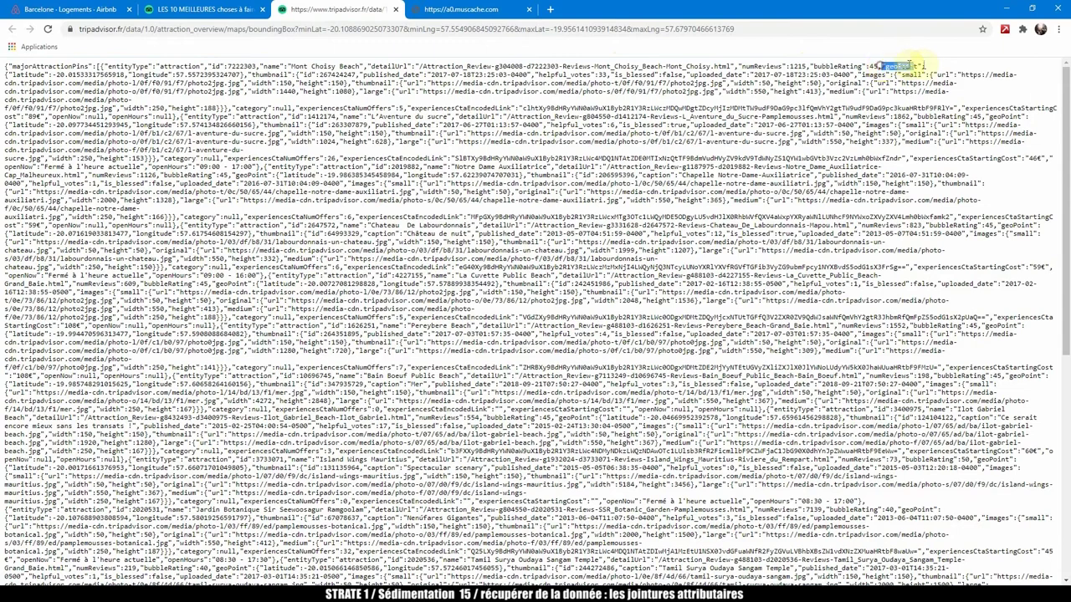
pyautogui.moveTo(882, 67); pyautogui.dragTo(243, 74)
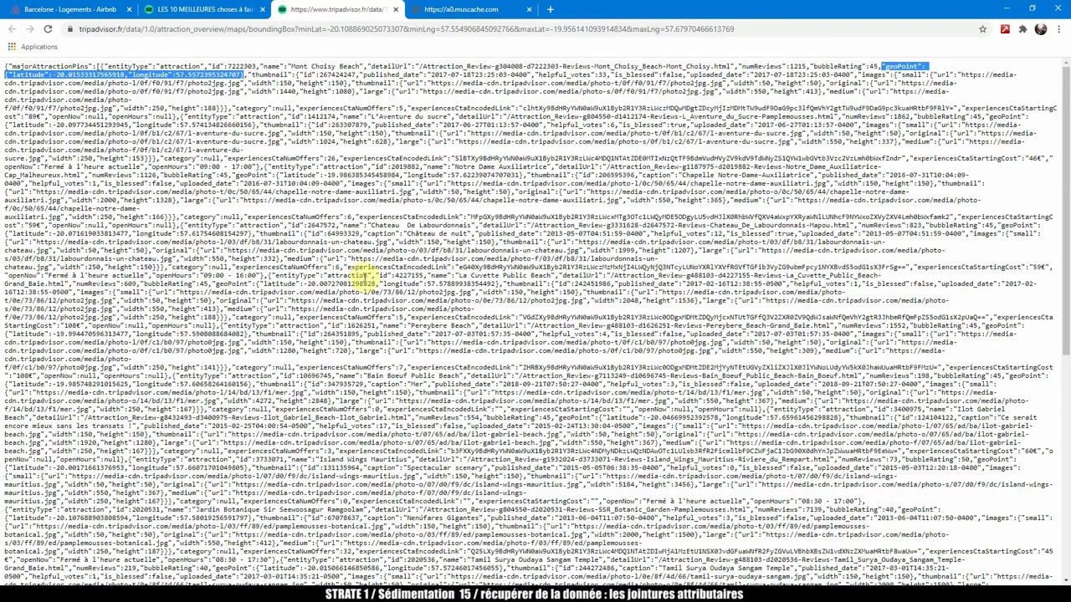
pyautogui.click(121, 96)
pyautogui.moveTo(7, 65); pyautogui.dragTo(280, 125)
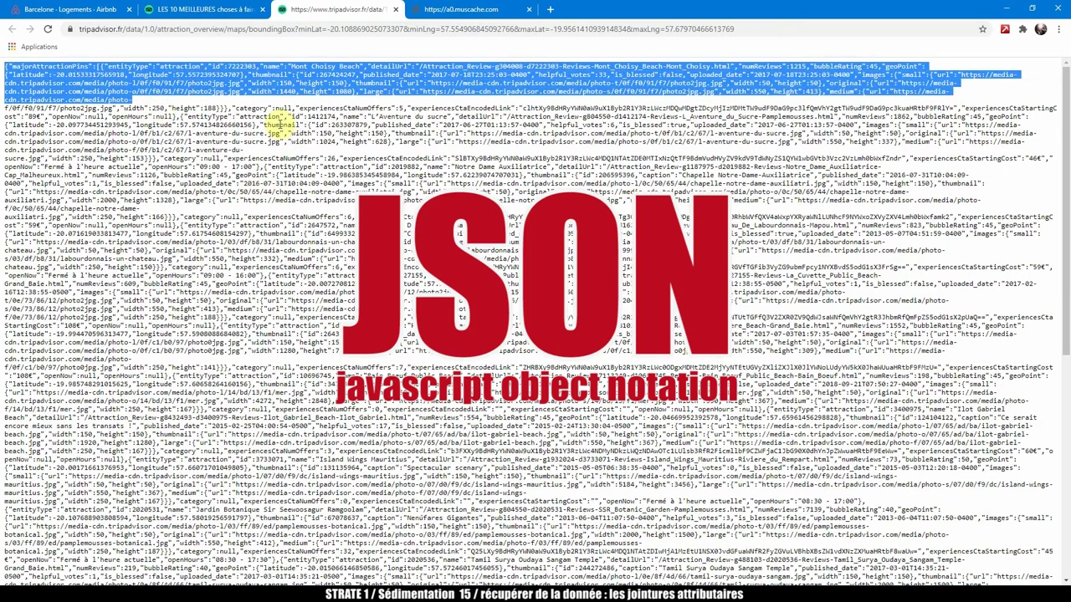
pyautogui.click(264, 142)
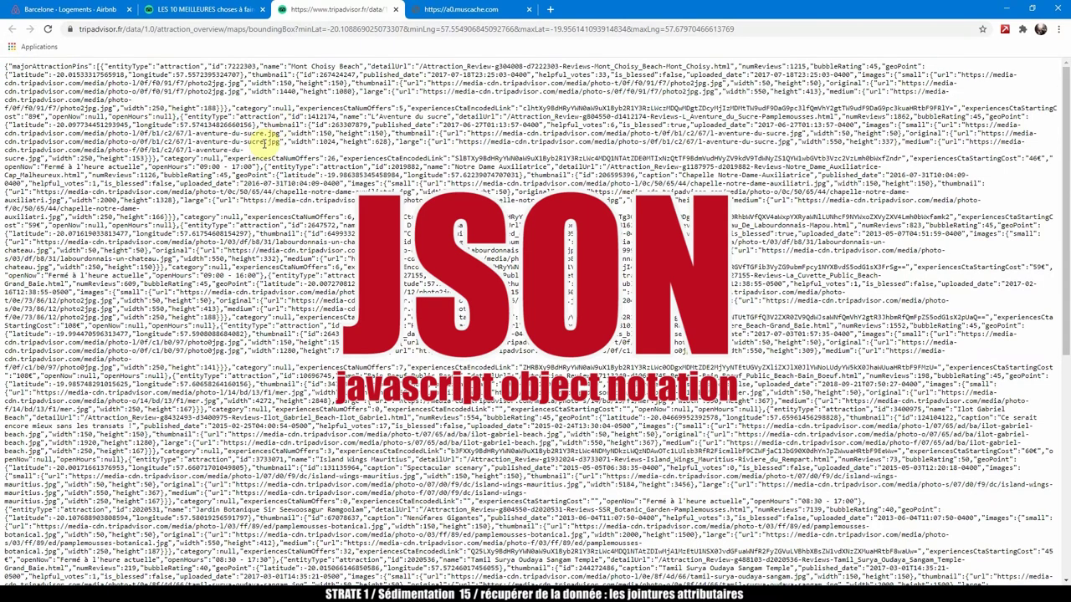
# Search for "geojson" in a new tab, open the French Wikipedia article GeoJSON, and highlight its example file.
pyautogui.click(554, 10)
pyautogui.write('geojson')
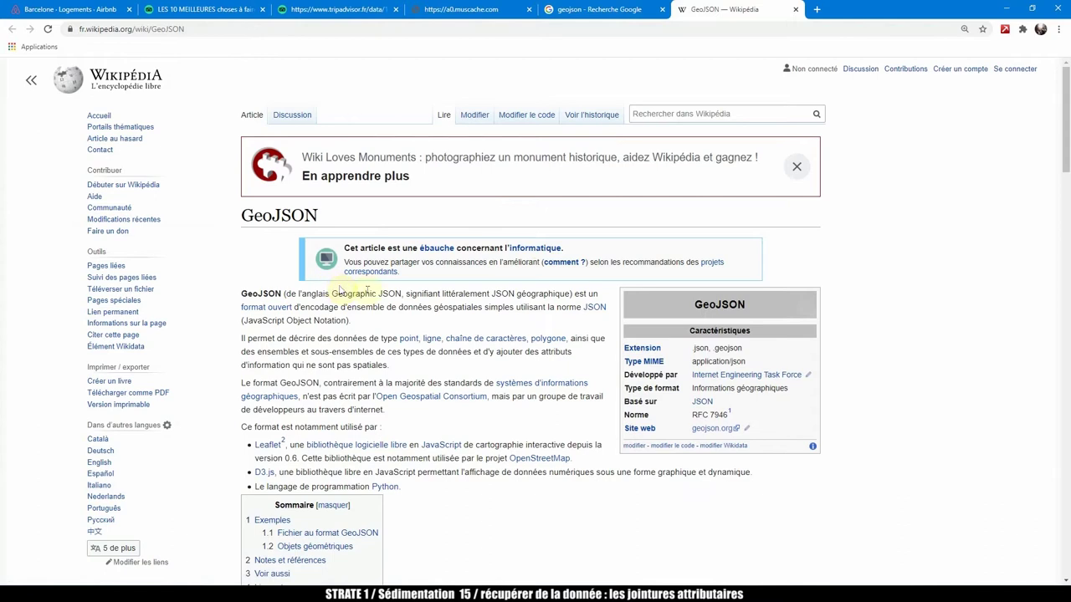
pyautogui.scroll(-7, 389, 293)
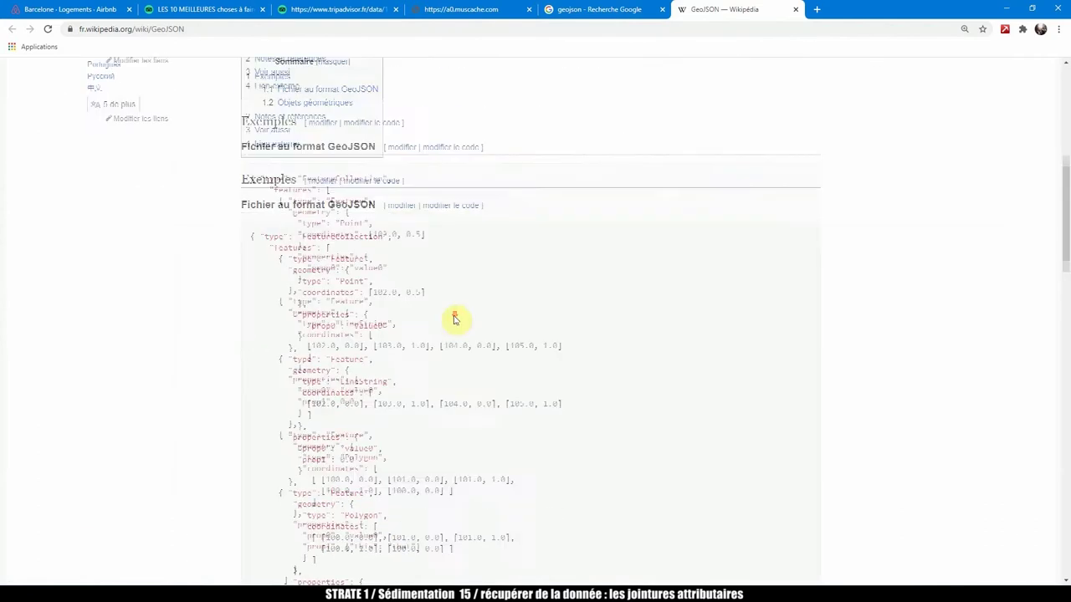
pyautogui.moveTo(249, 126); pyautogui.dragTo(325, 540)
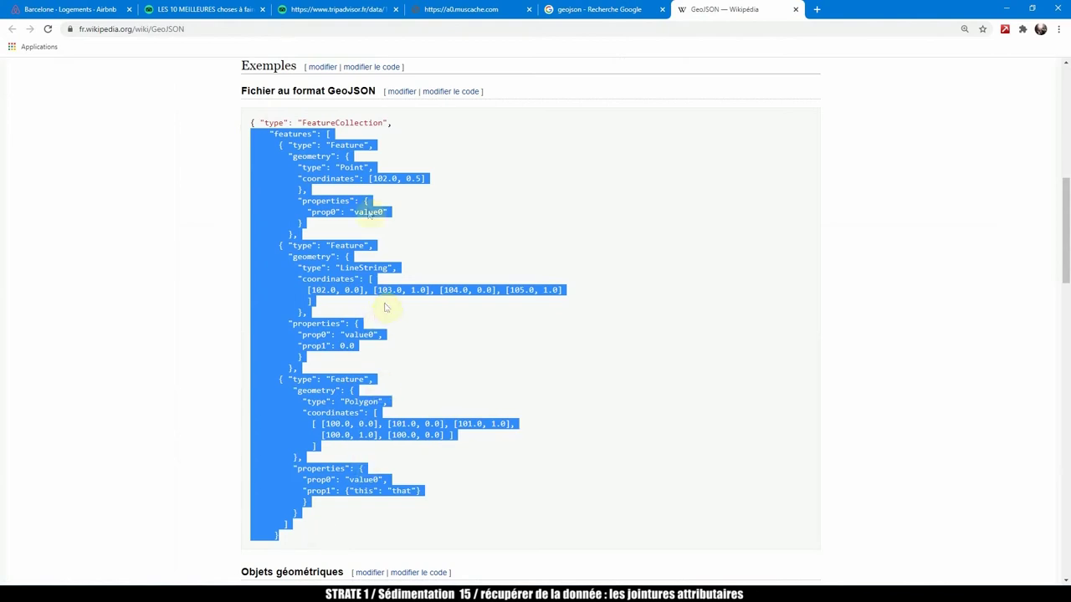
pyautogui.click(357, 182)
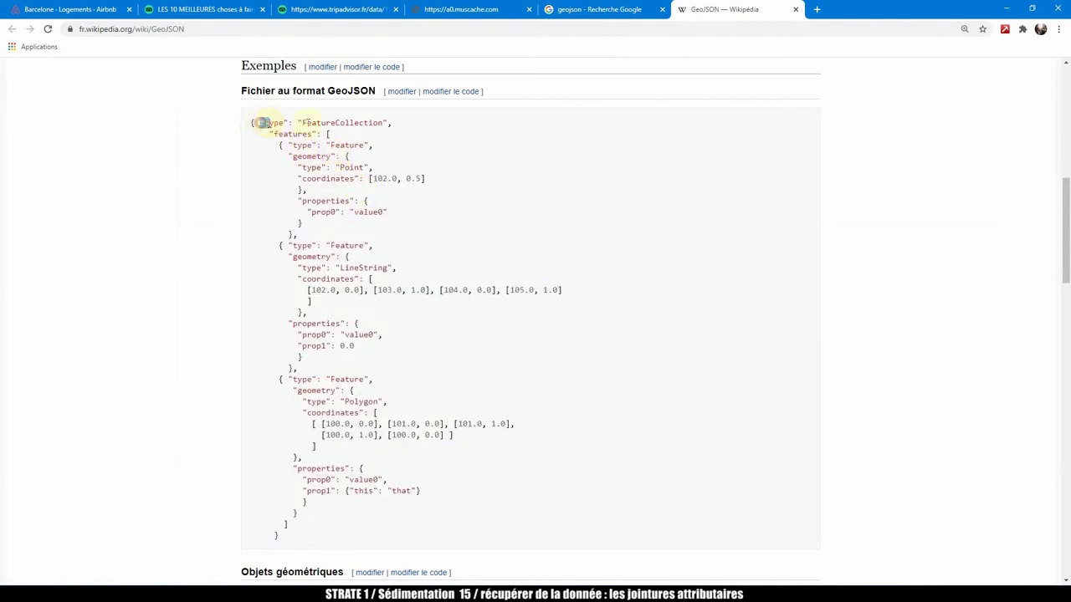
# Highlight the example's opening type, its FeatureCollection value, and the features key beneath it.
pyautogui.moveTo(261, 123); pyautogui.dragTo(398, 127)
pyautogui.click(413, 130)
pyautogui.moveTo(319, 123); pyautogui.dragTo(413, 125)
pyautogui.doubleClick(273, 123)
pyautogui.doubleClick(319, 123)
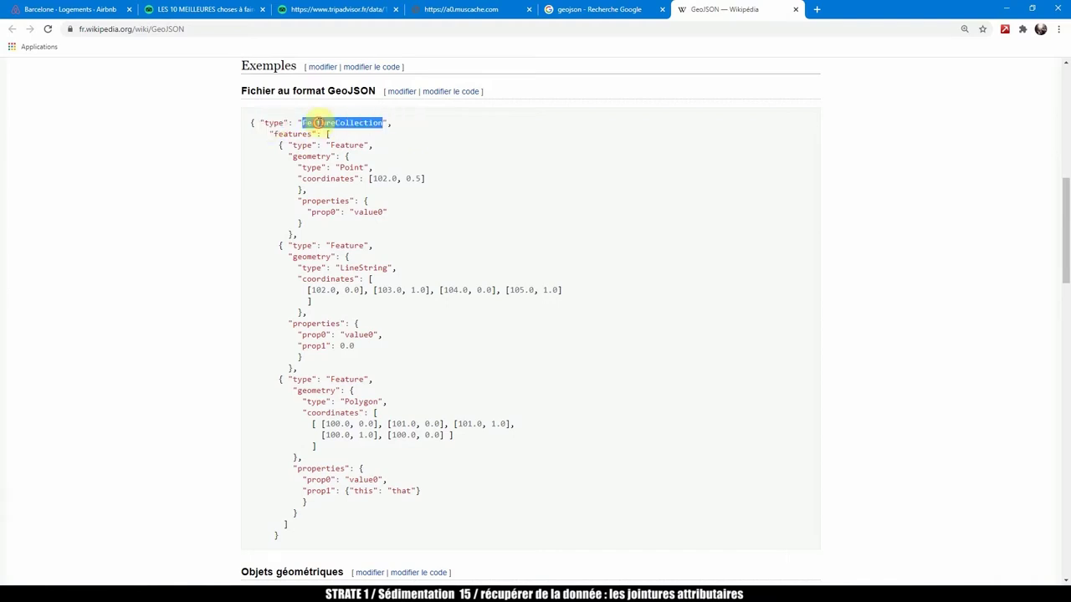
pyautogui.doubleClick(308, 133)
pyautogui.click(305, 142)
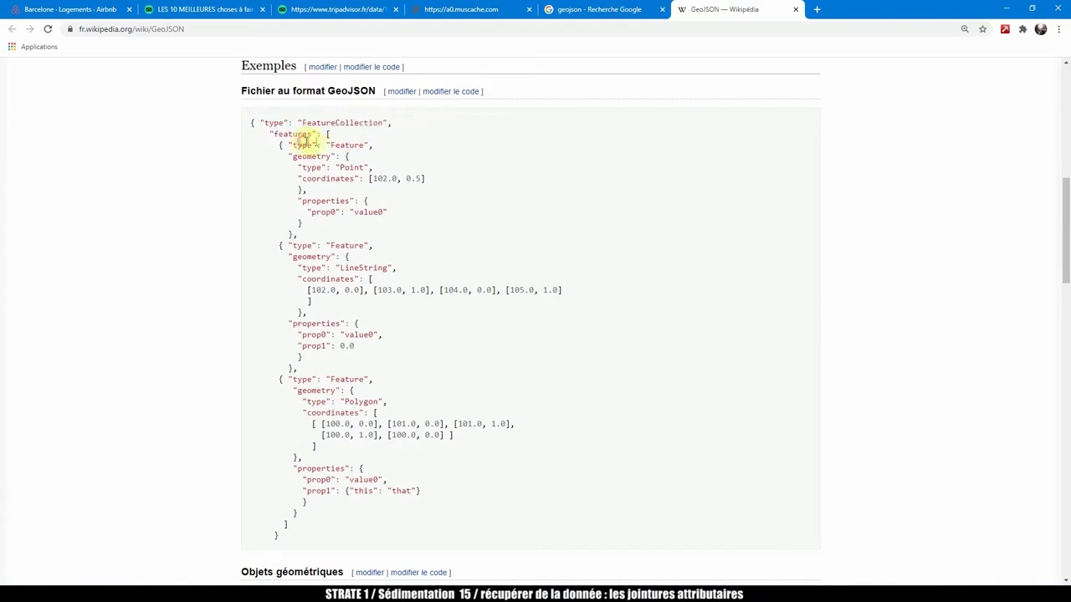
# Highlight the geometry block of the example's Point feature, followed by its properties block.
pyautogui.doubleClick(312, 156)
pyautogui.click(344, 162)
pyautogui.moveTo(291, 157); pyautogui.dragTo(306, 191)
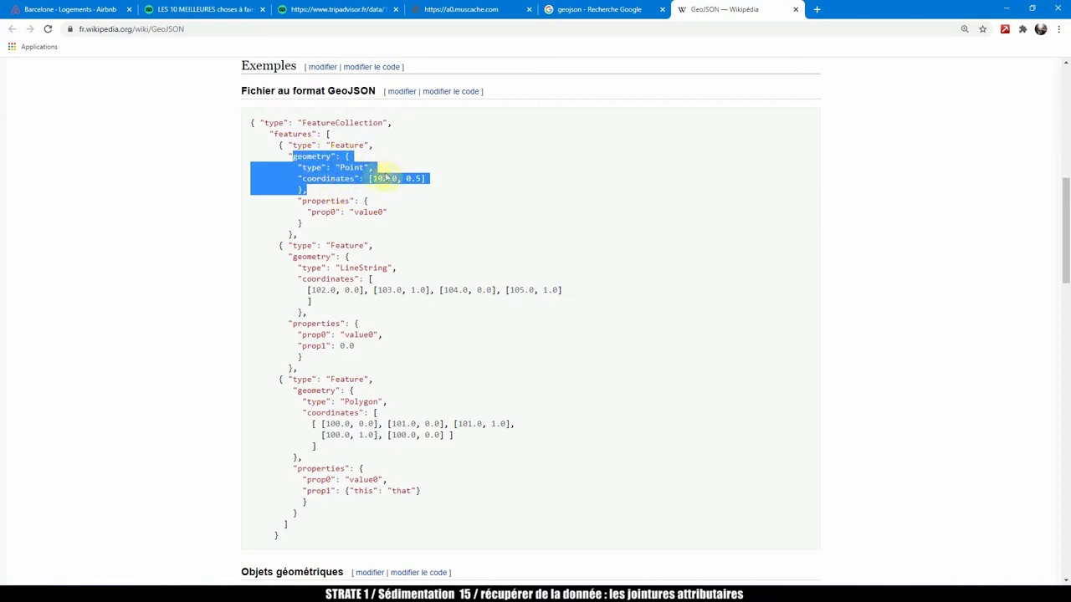
pyautogui.click(325, 198)
pyautogui.moveTo(299, 199); pyautogui.dragTo(305, 224)
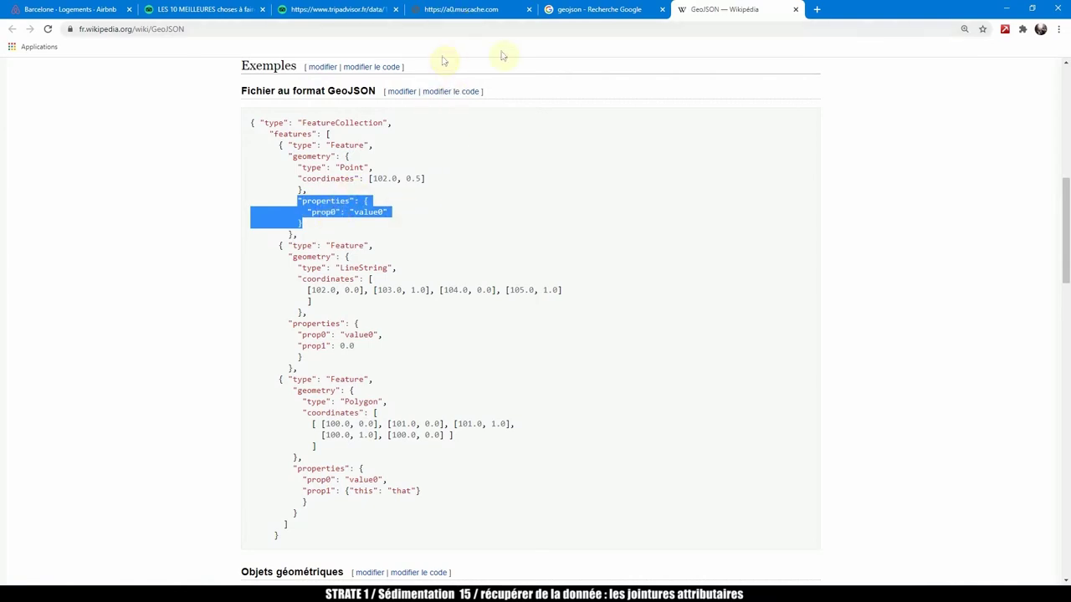
# Compare the structure of TripAdvisor's boundingBox response with the GeoJSON example on Wikipedia, highlighting several attraction entries.
pyautogui.click(334, 10)
pyautogui.moveTo(6, 67); pyautogui.dragTo(406, 280)
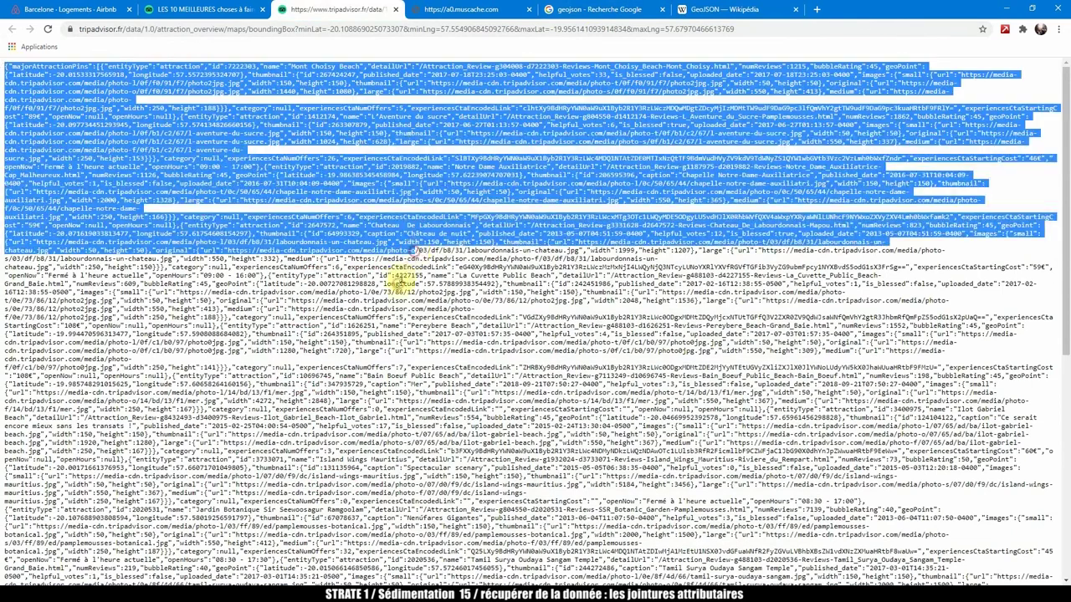
pyautogui.click(402, 281)
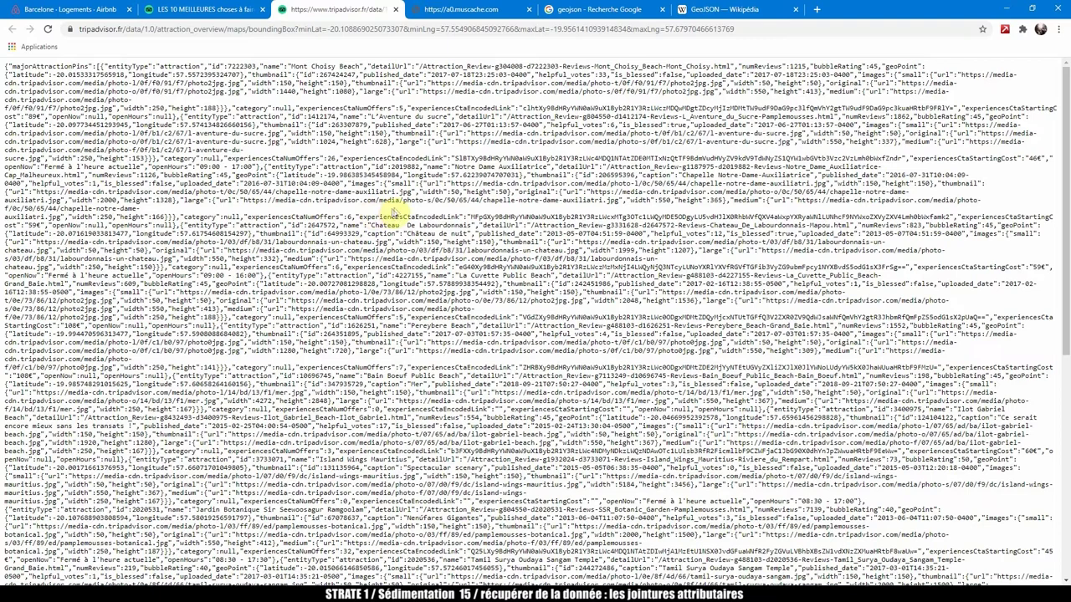
pyautogui.moveTo(431, 180); pyautogui.dragTo(322, 100)
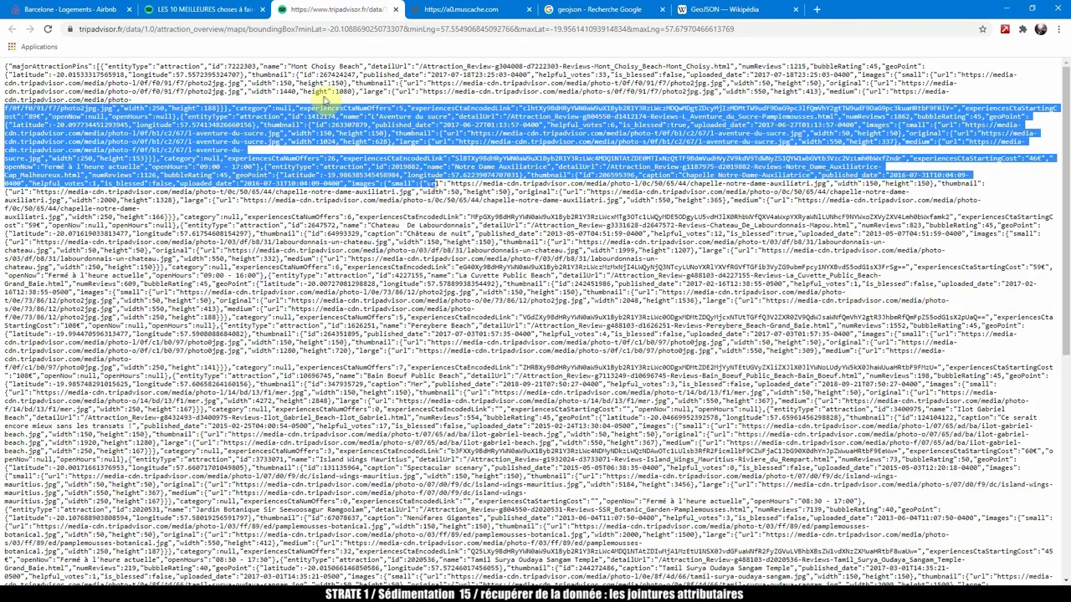
pyautogui.click(728, 9)
pyautogui.click(393, 231)
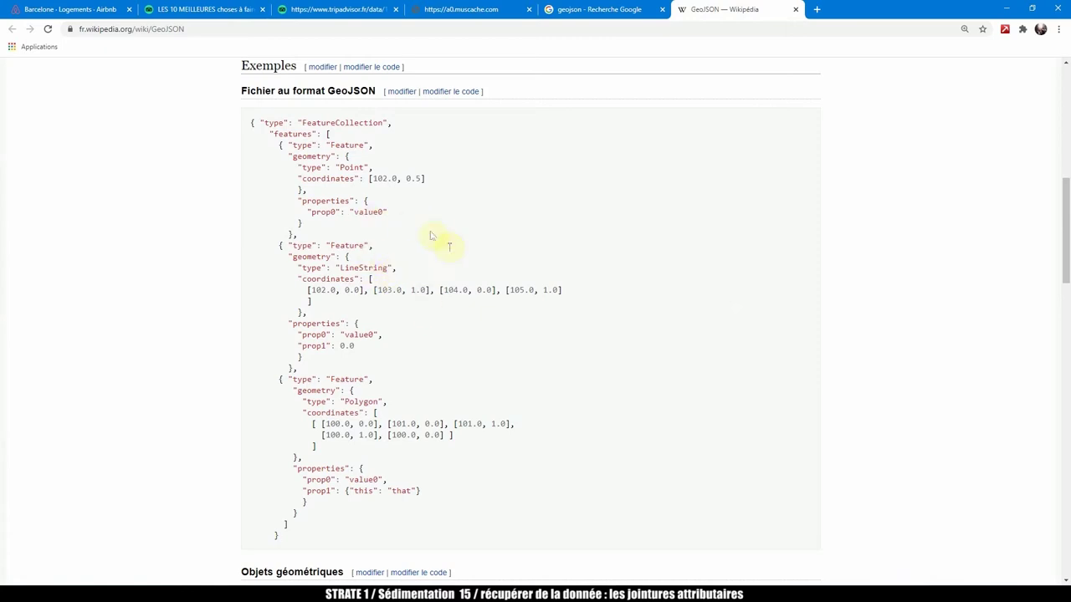
# Return to TripAdvisor's boundingBox response, select its entire JSON text, and open a new browser tab.
pyautogui.click(334, 9)
pyautogui.click(272, 130)
pyautogui.click(15, 72)
pyautogui.moveTo(7, 65); pyautogui.dragTo(190, 136)
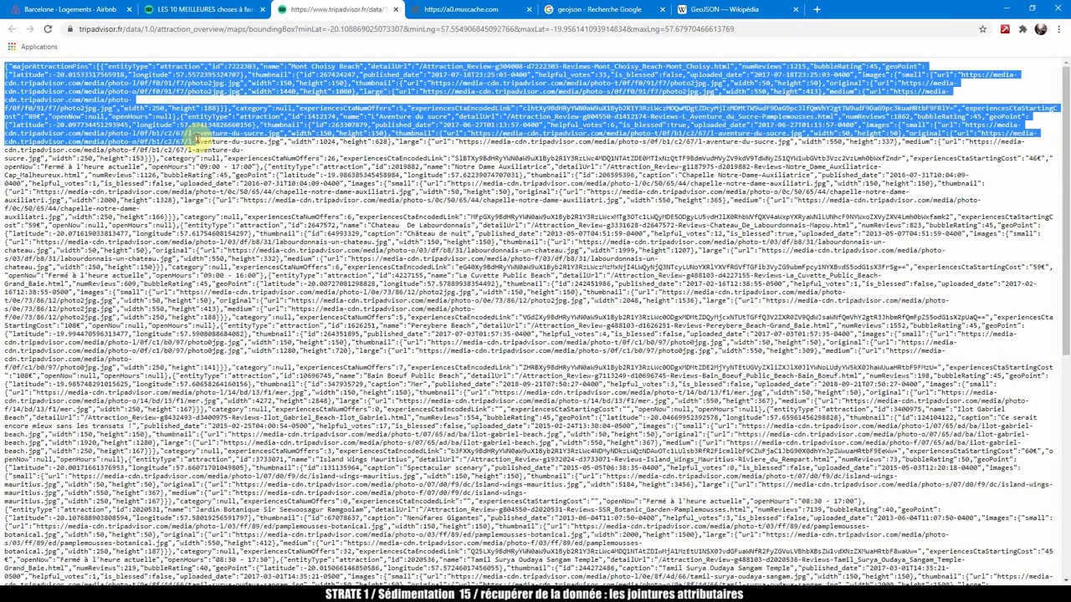
pyautogui.click(212, 167)
pyautogui.hotkey('ctrl', 'a')
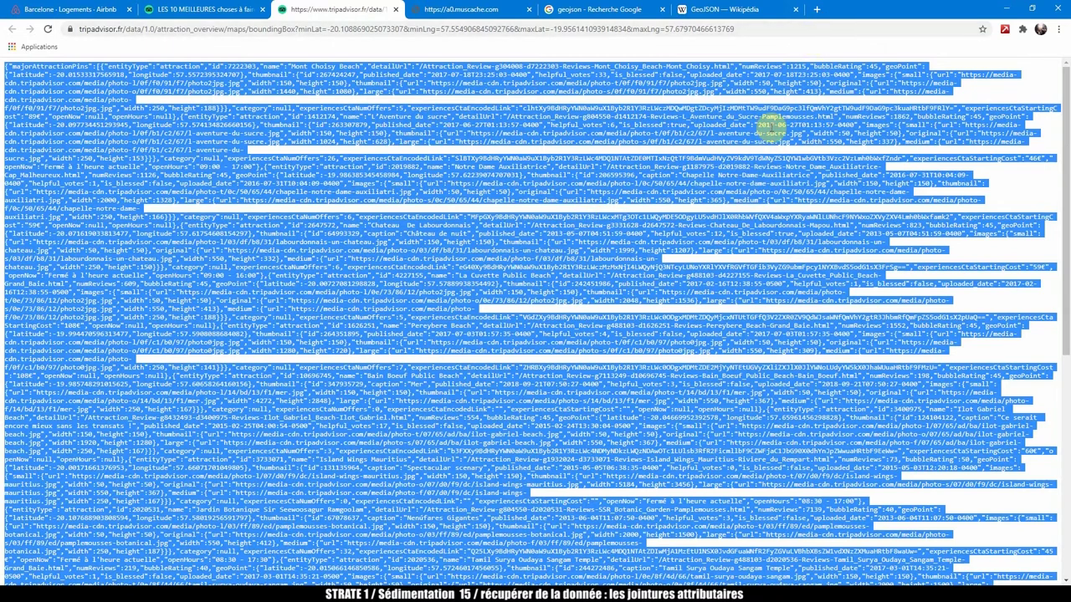
pyautogui.click(818, 11)
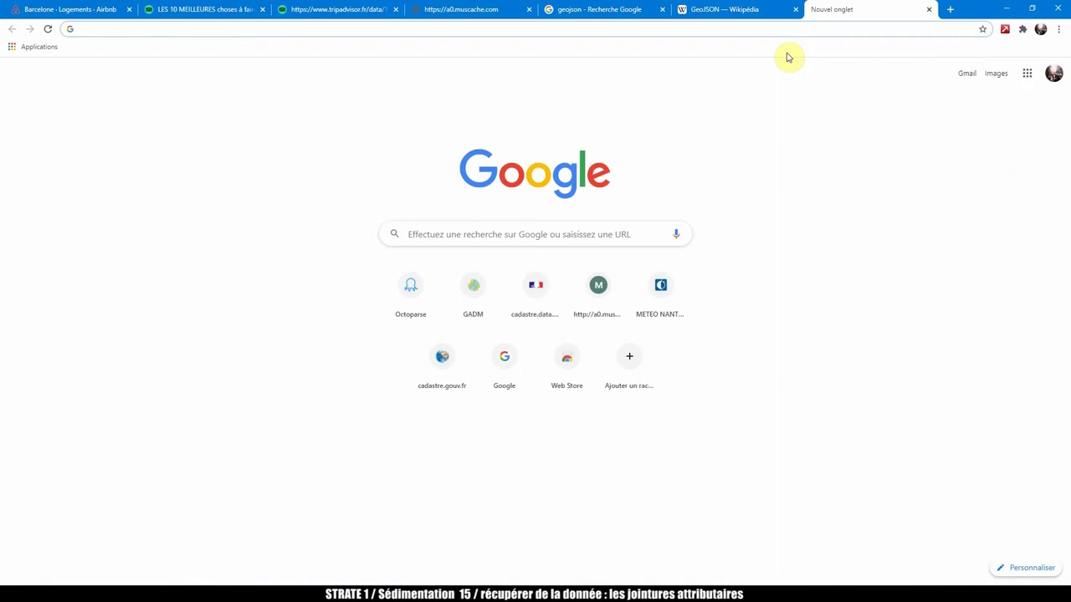
# Search the web for "json csv" and open the JSON To CSV Converter page from convertcsv.com.
pyautogui.write('json csv')
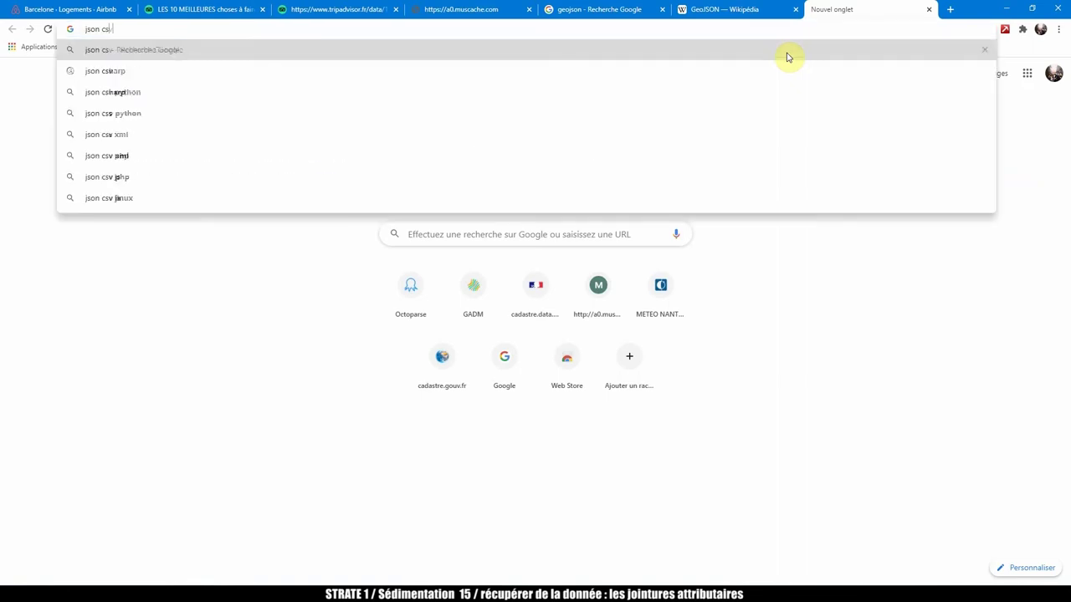
pyautogui.press('Return')
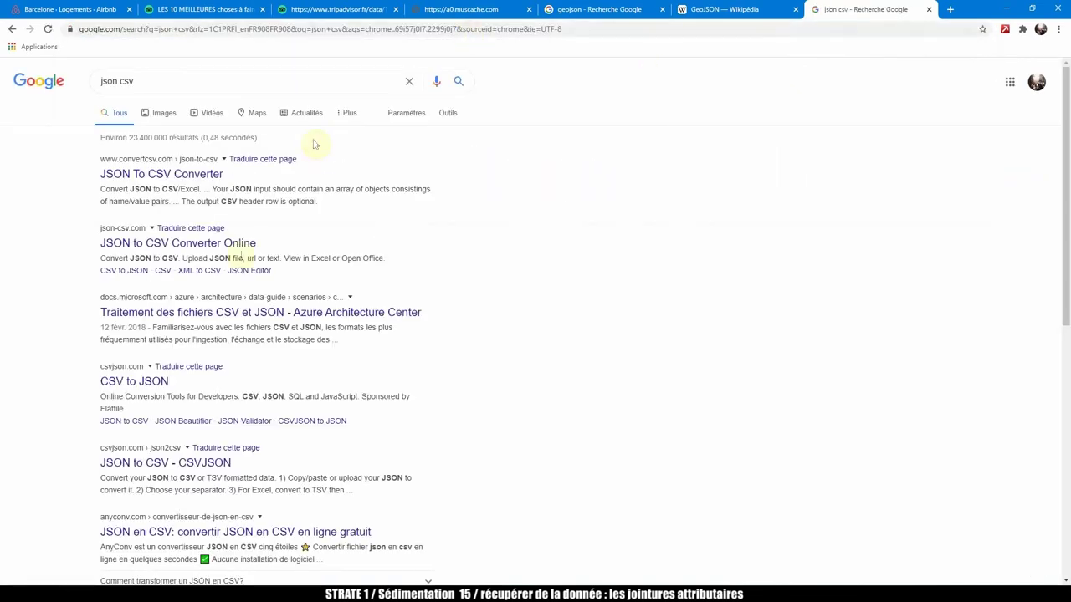
pyautogui.middleClick(174, 173)
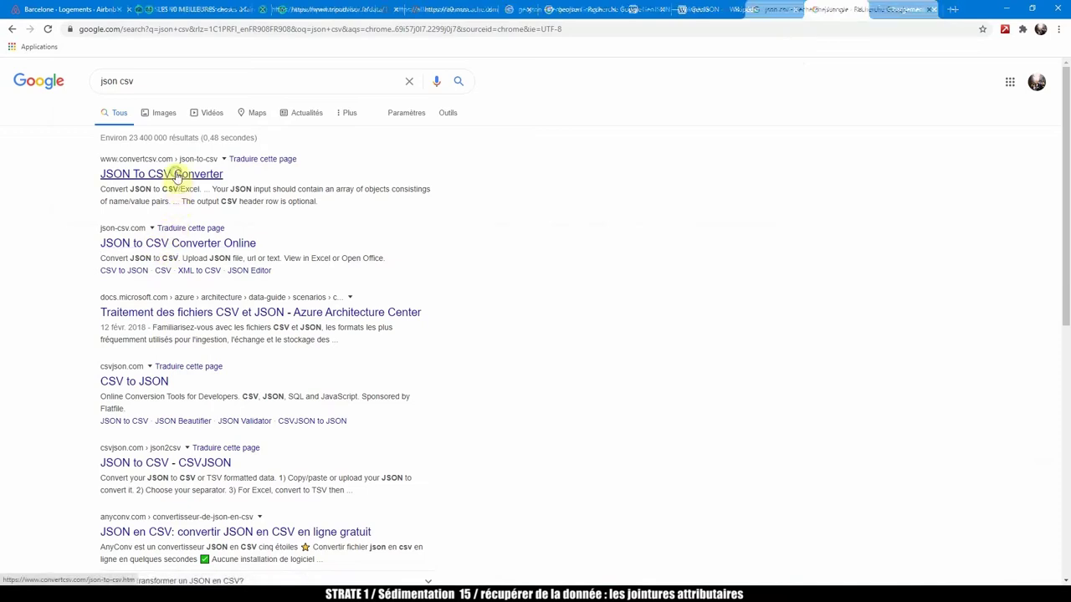
pyautogui.click(879, 9)
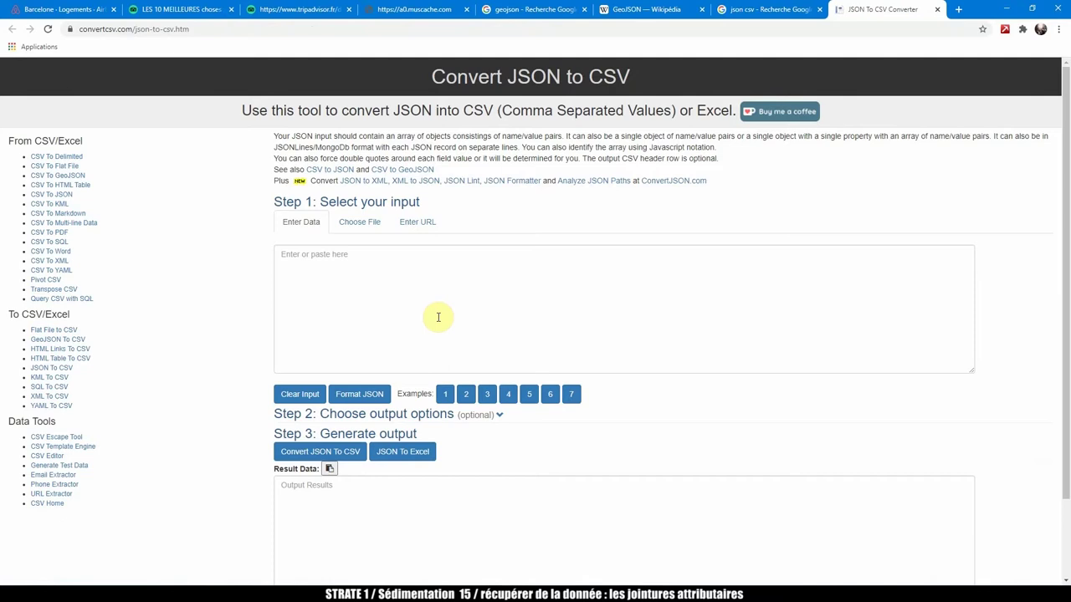
# Paste the copied TripAdvisor JSON into the converter's data input and format it as indented JSON.
pyautogui.click(316, 264)
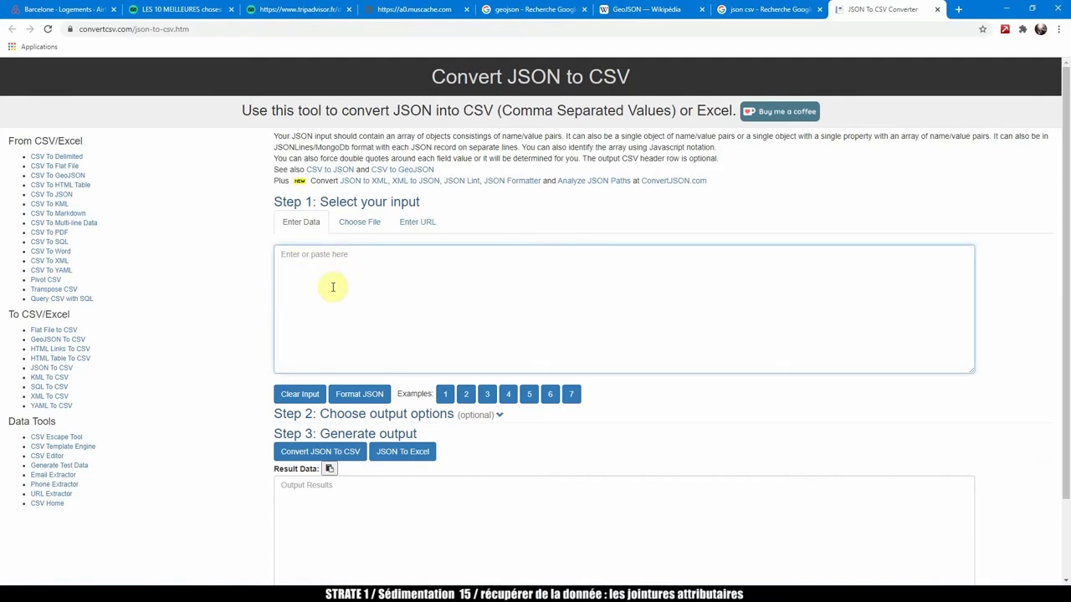
pyautogui.hotkey('ctrl', 'v')
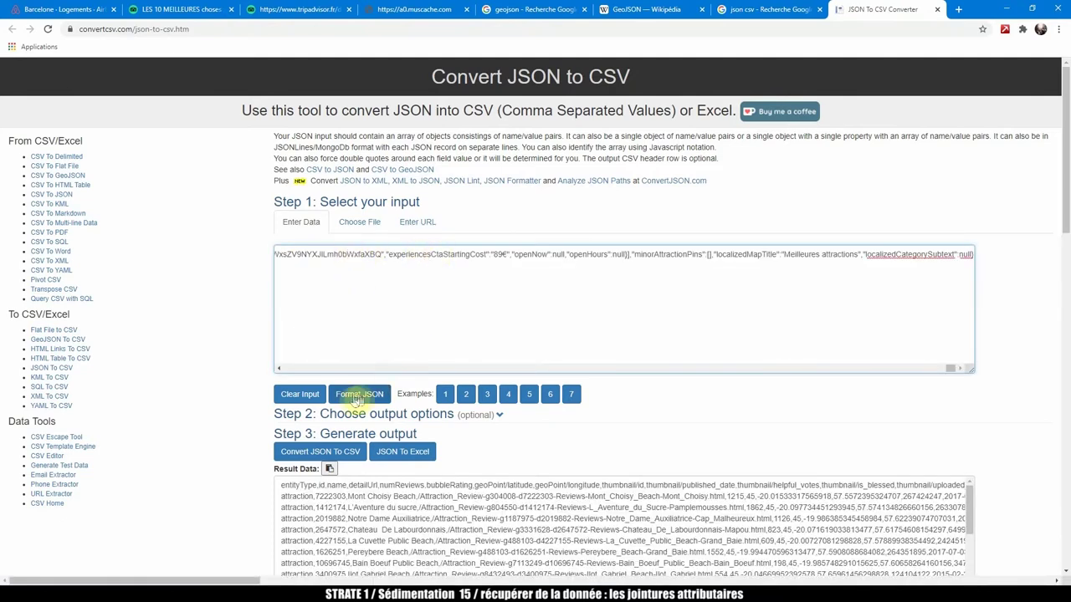
pyautogui.click(359, 253)
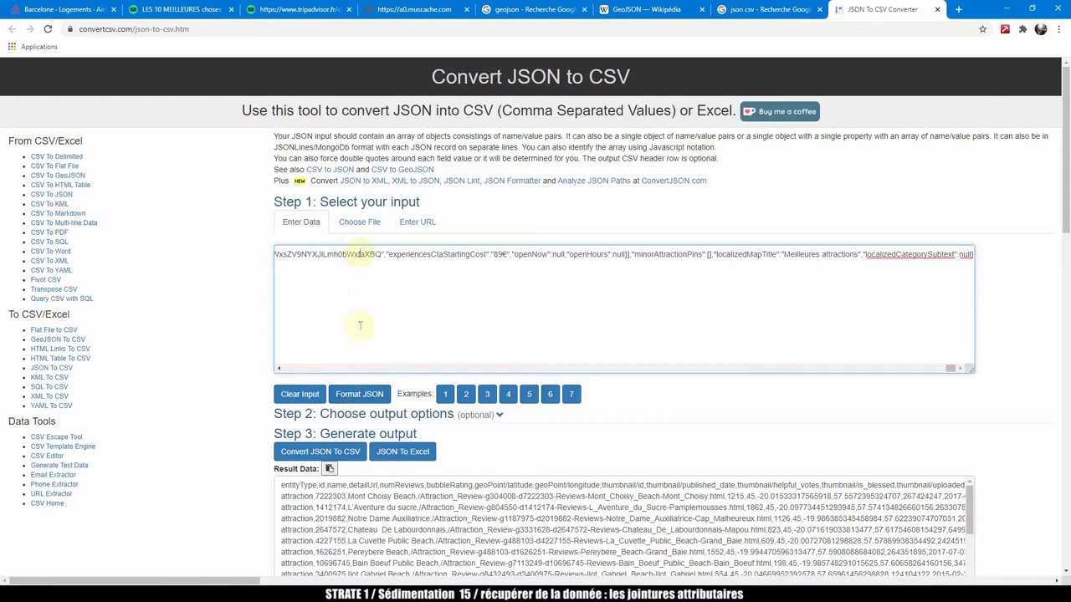
pyautogui.click(359, 395)
pyautogui.click(509, 369)
# Examine the structure of the formatted JSON against Wikipedia's GeoJSON example and the raw TripAdvisor response.
pyautogui.scroll(-2, 310, 276)
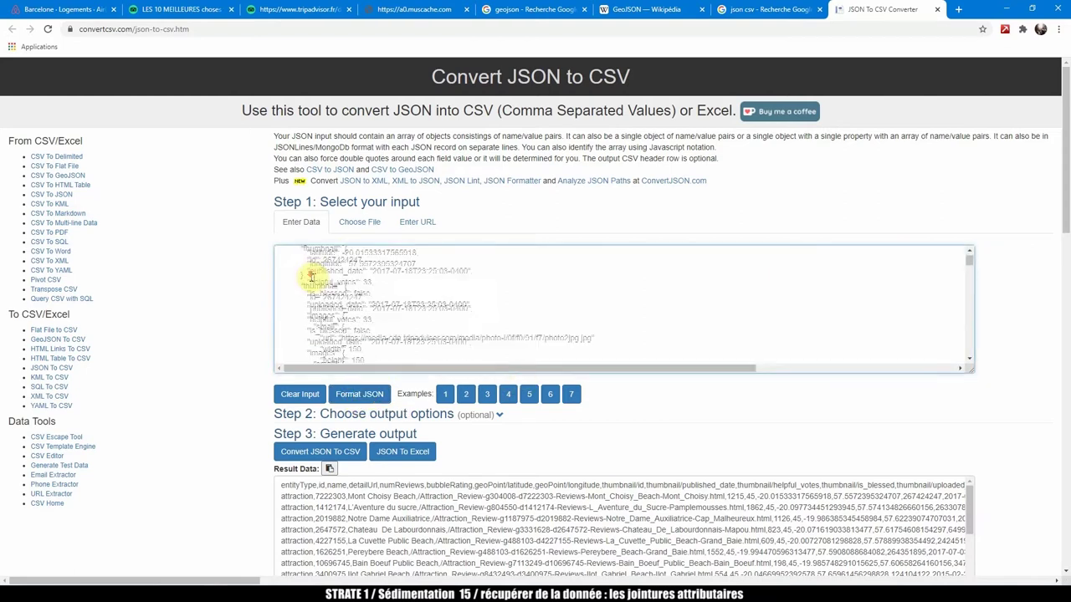
pyautogui.scroll(-2, 310, 276)
pyautogui.click(640, 9)
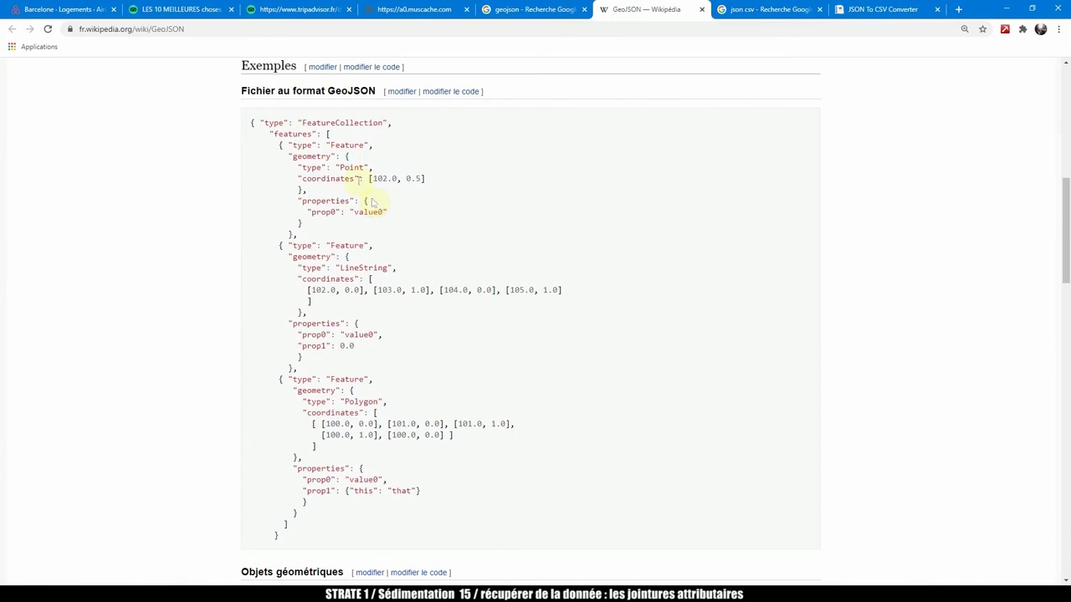
pyautogui.click(879, 9)
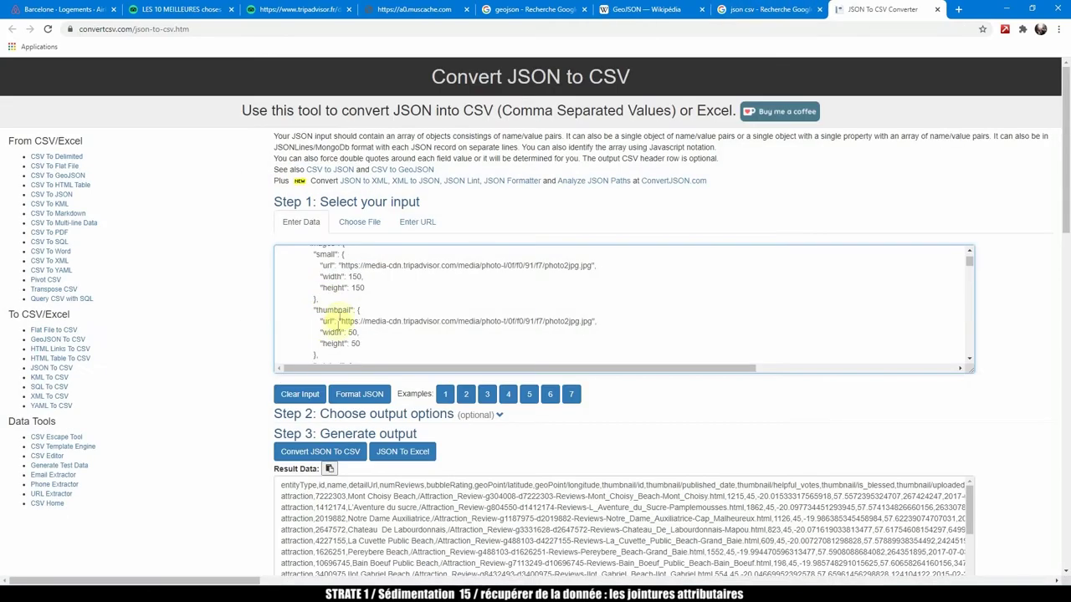
pyautogui.scroll(5, 331, 331)
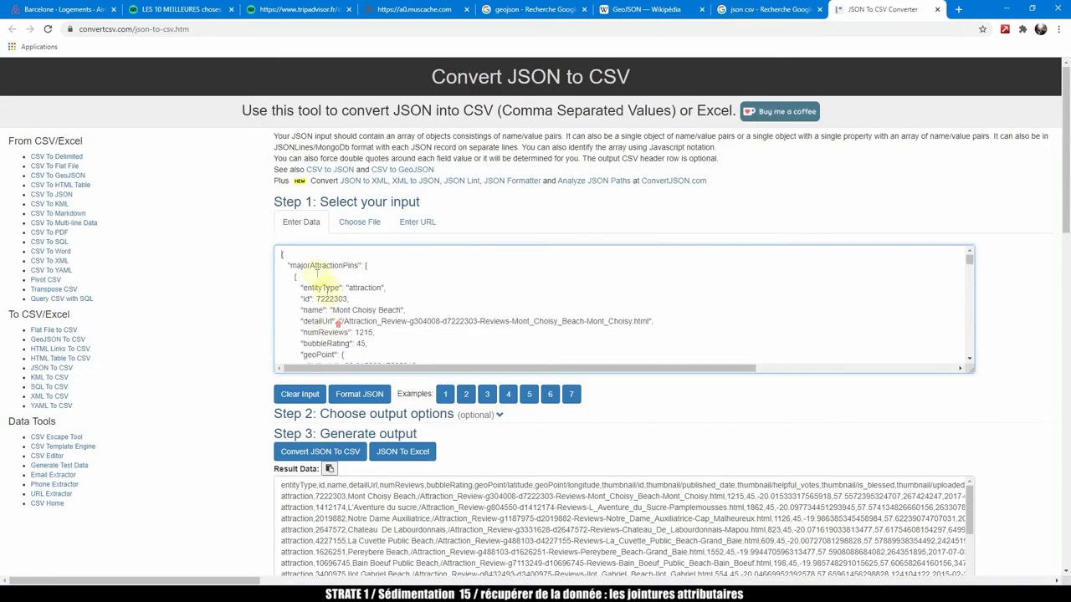
pyautogui.scroll(-2, 329, 289)
pyautogui.scroll(2, 333, 293)
pyautogui.click(303, 9)
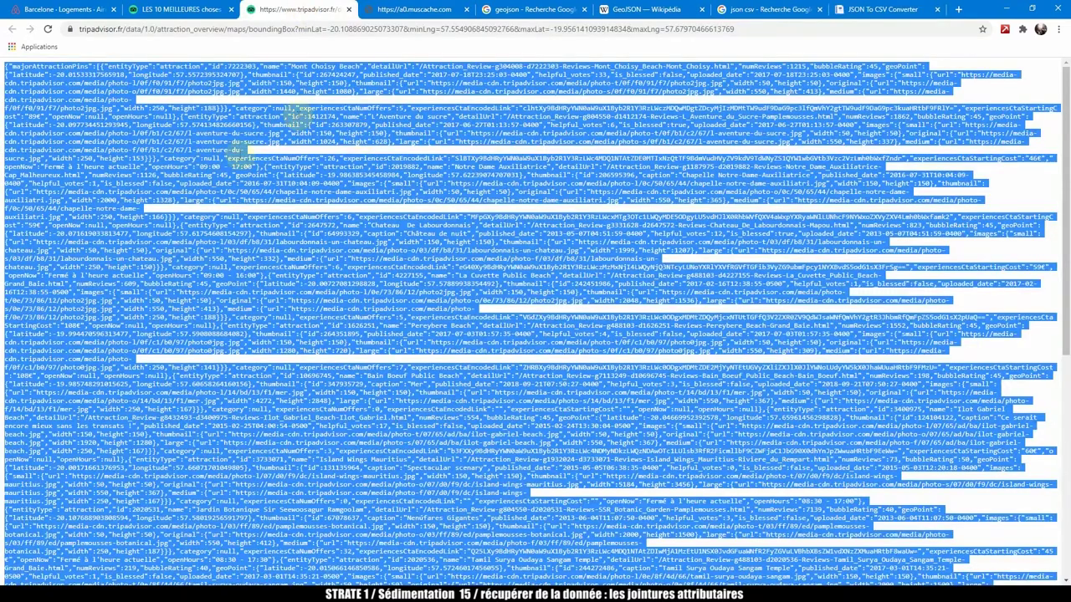
pyautogui.click(883, 10)
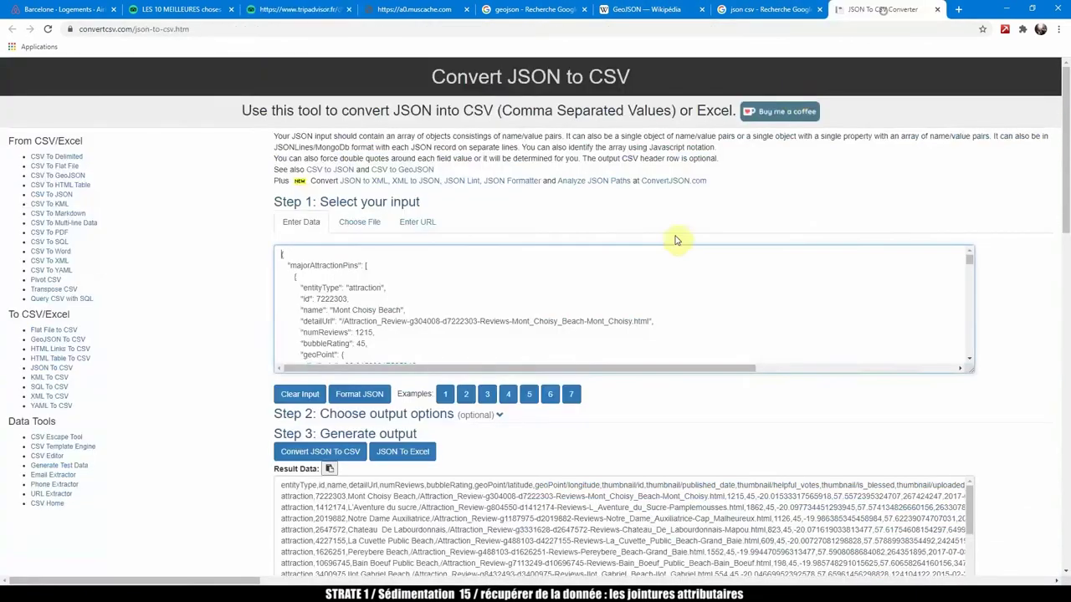
# Review the generated CSV text and its table preview, including the attraction names and the latitude and longitude columns.
pyautogui.scroll(-5, 538, 292)
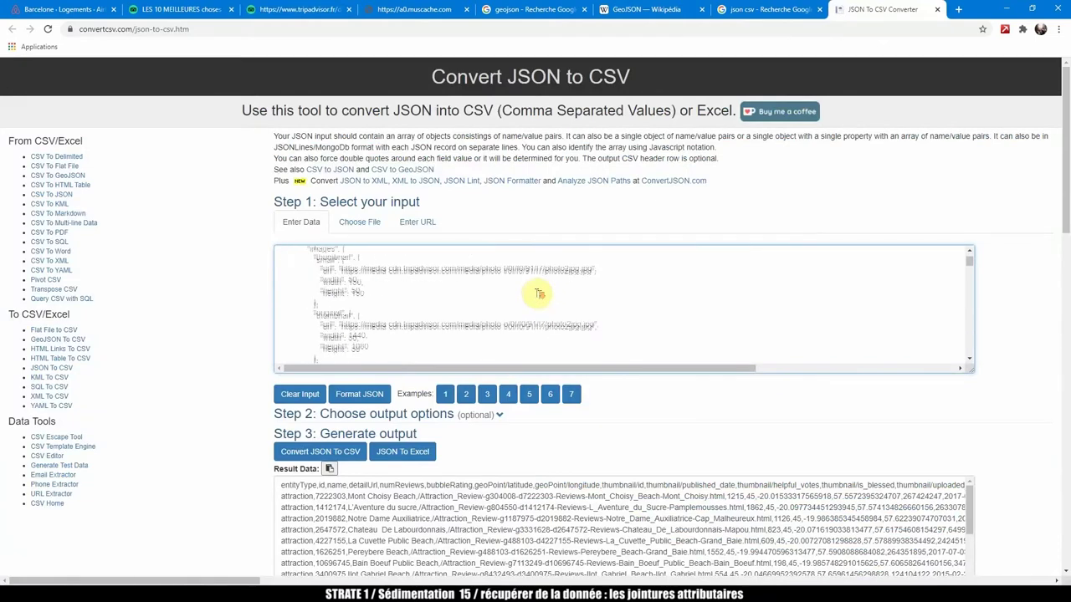
pyautogui.scroll(-5, 985, 258)
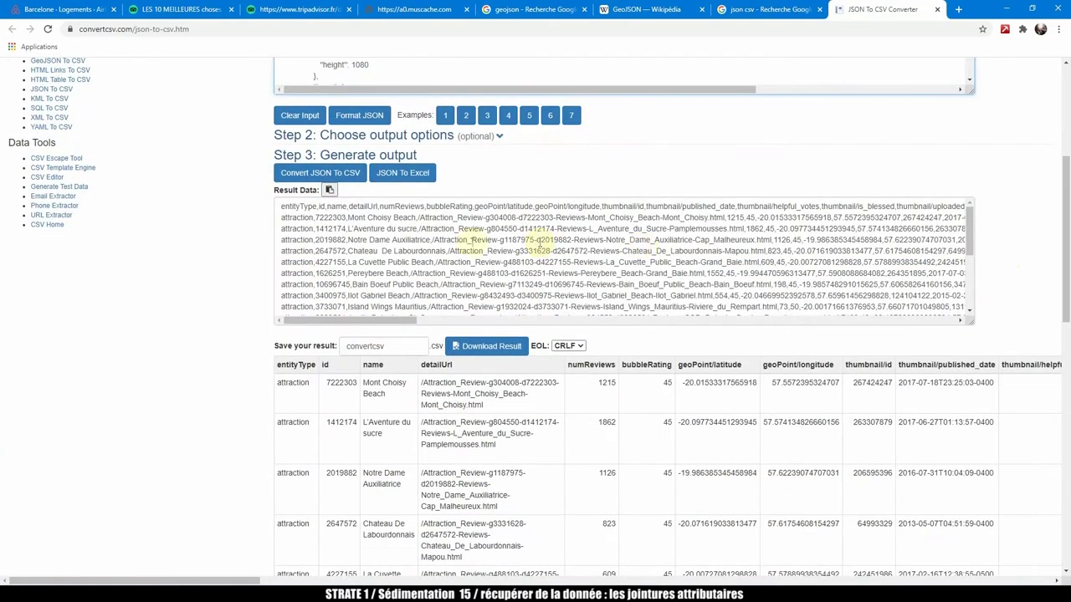
pyautogui.moveTo(292, 207); pyautogui.dragTo(497, 254)
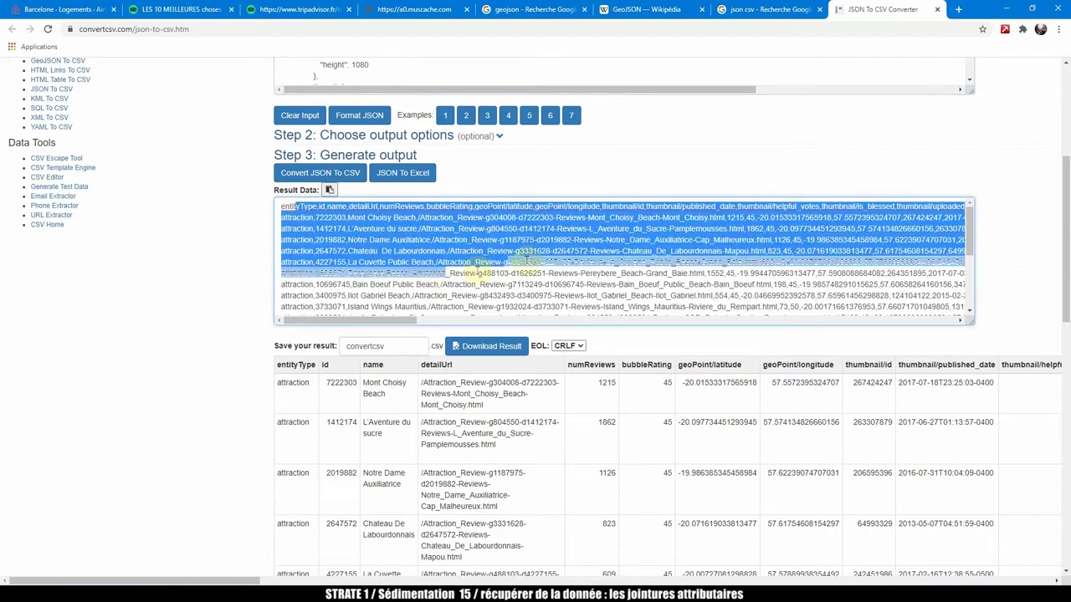
pyautogui.click(511, 250)
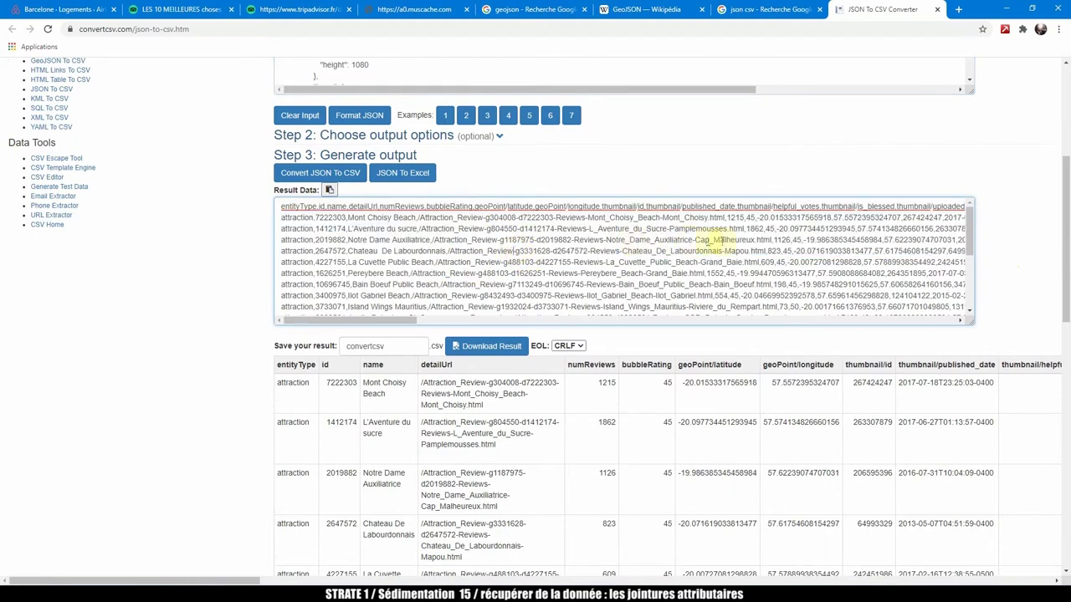
pyautogui.scroll(2, 571, 126)
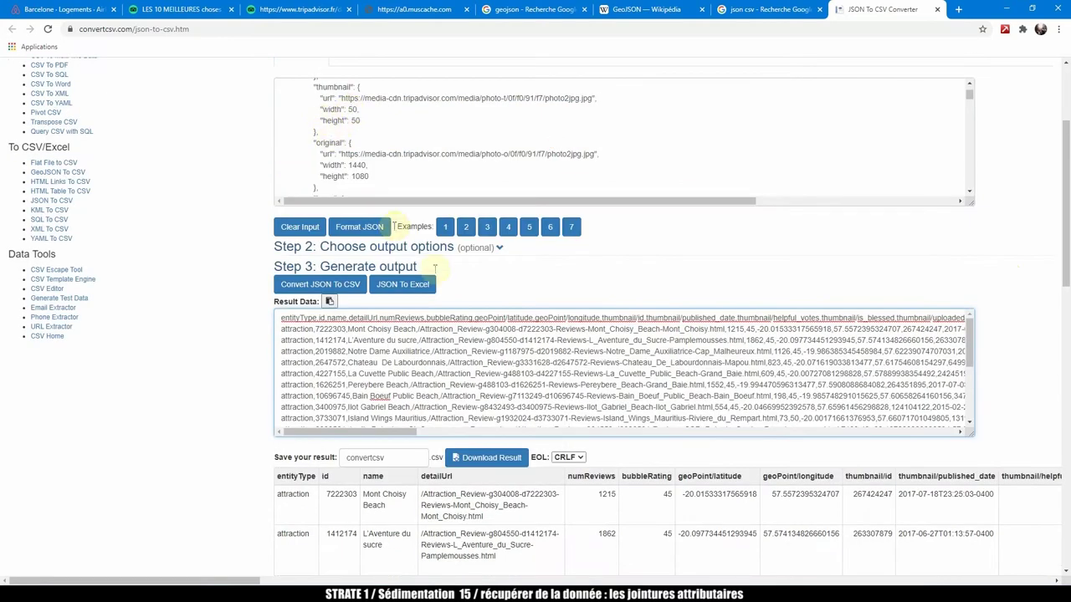
pyautogui.moveTo(379, 353); pyautogui.dragTo(191, 346)
pyautogui.click(311, 351)
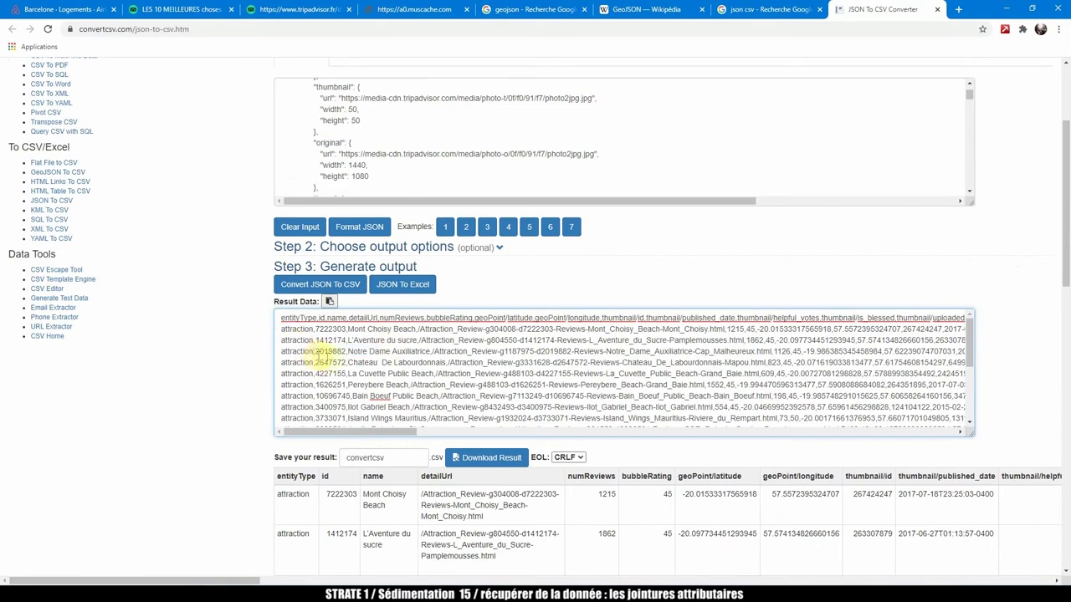
pyautogui.scroll(-6, 328, 354)
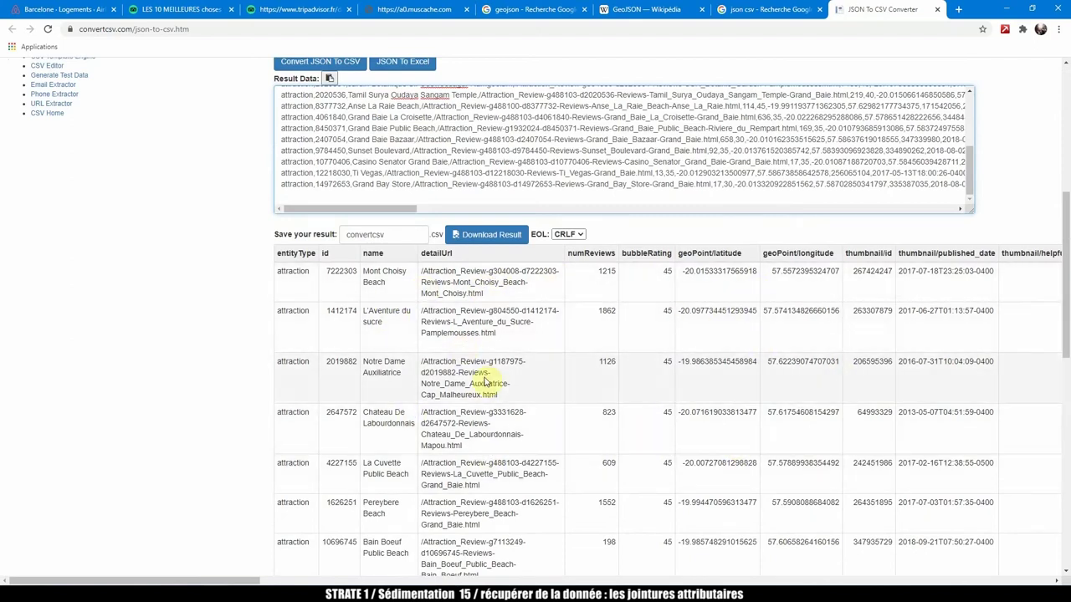
pyautogui.scroll(-2, 521, 284)
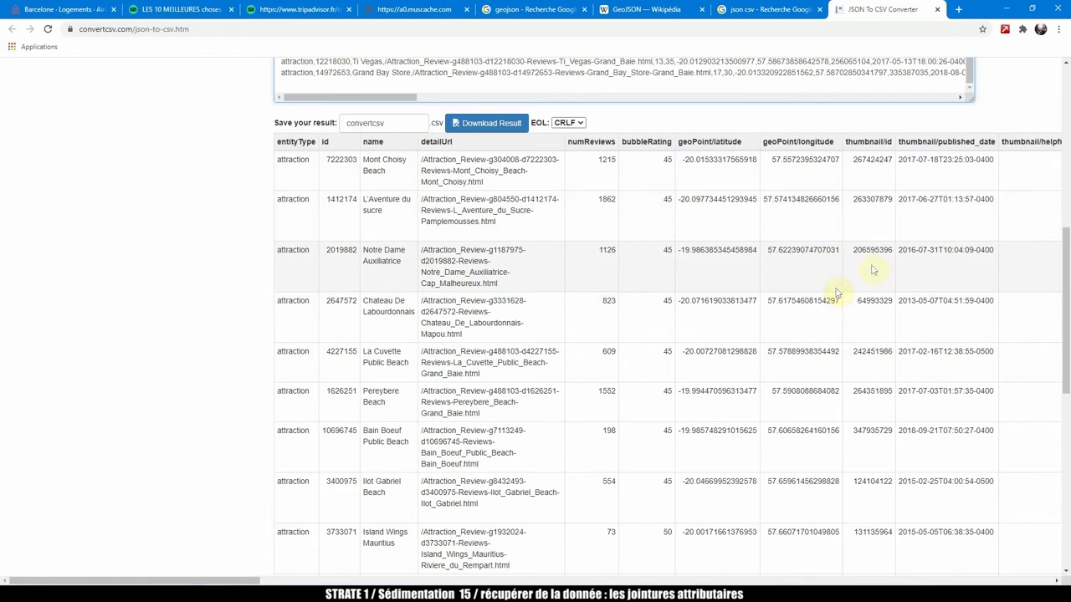
pyautogui.scroll(3, 527, 261)
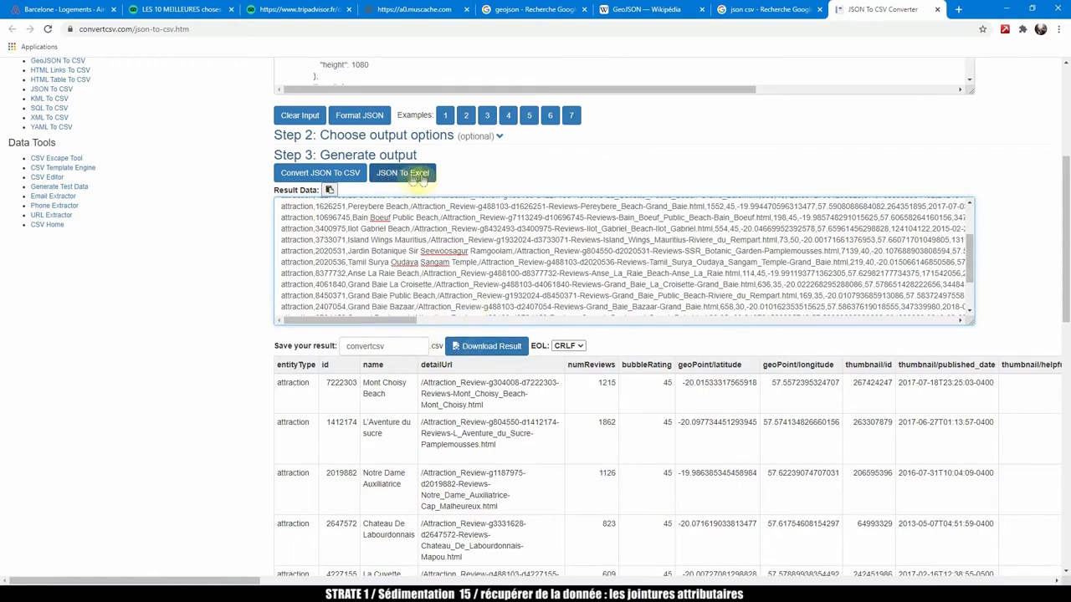
pyautogui.scroll(1, 416, 179)
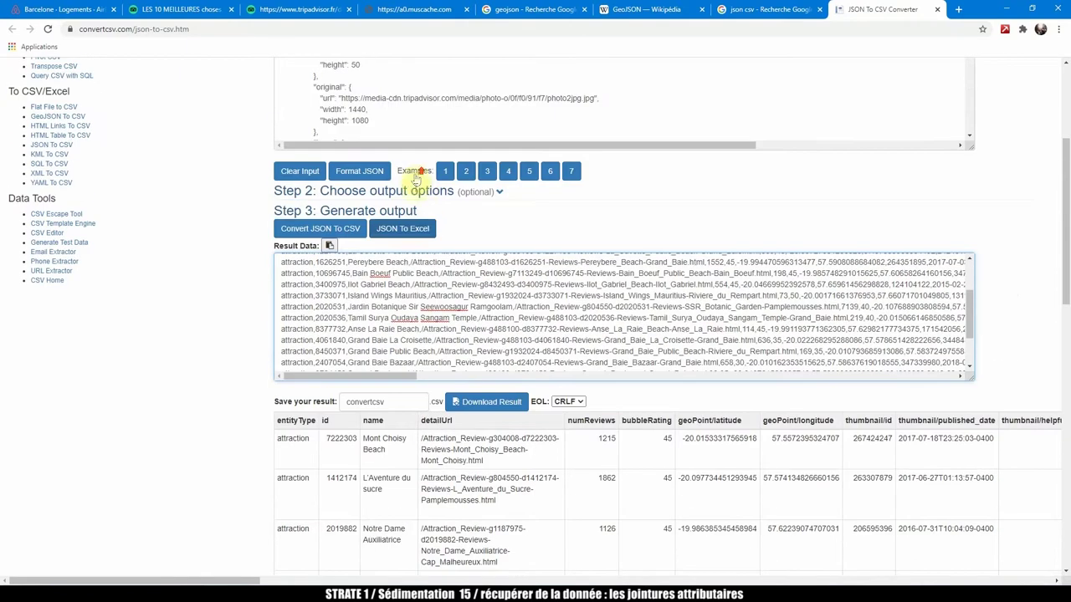
# Copy the whole CSV result and paste it into a blank LibreOffice Calc sheet, adding comma as a separator.
pyautogui.click(472, 326)
pyautogui.hotkey('ctrl', 'a')
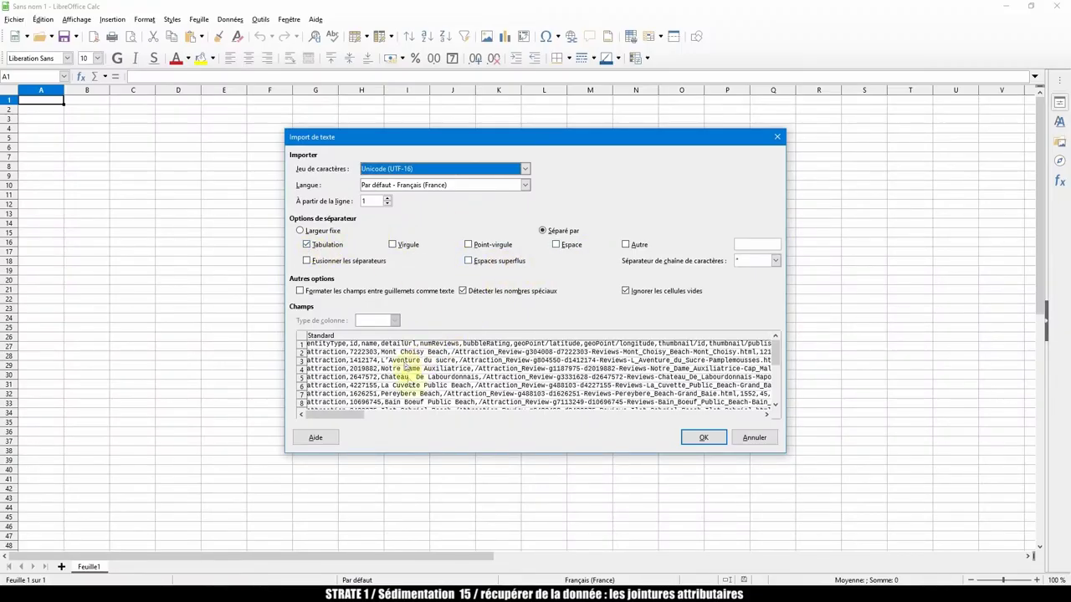
pyautogui.click(390, 245)
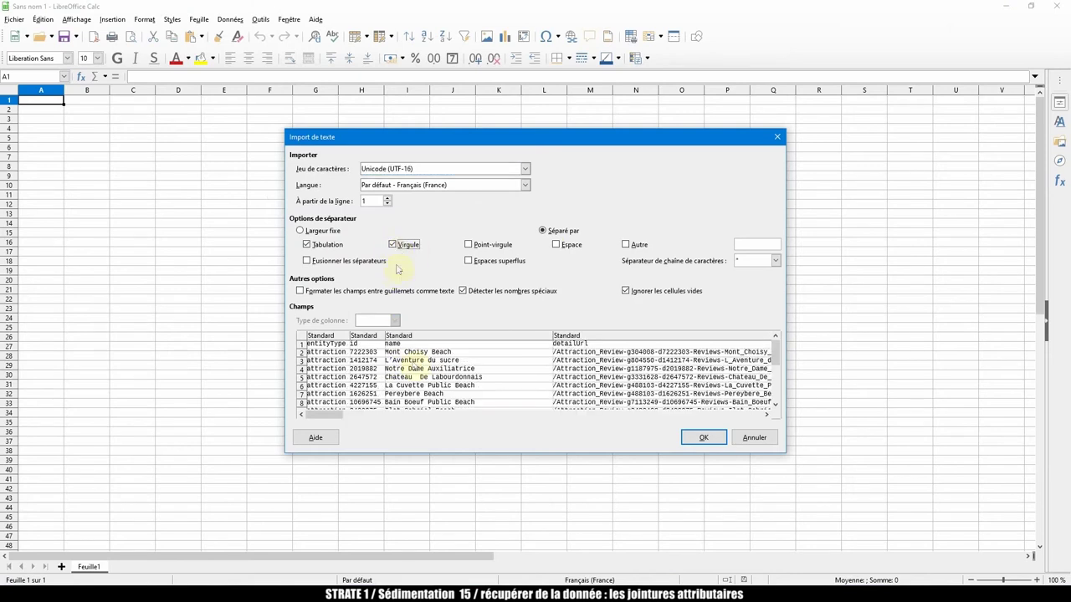
pyautogui.click(700, 433)
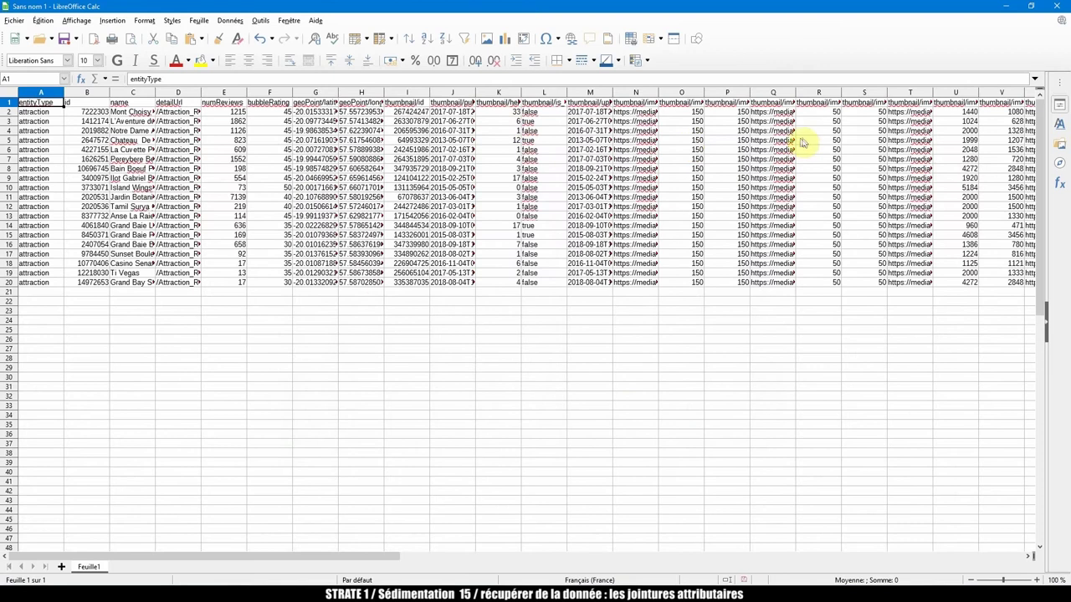
# Save the spreadsheet to the desktop in CSV format as TripAdisor.csv.
pyautogui.click(12, 21)
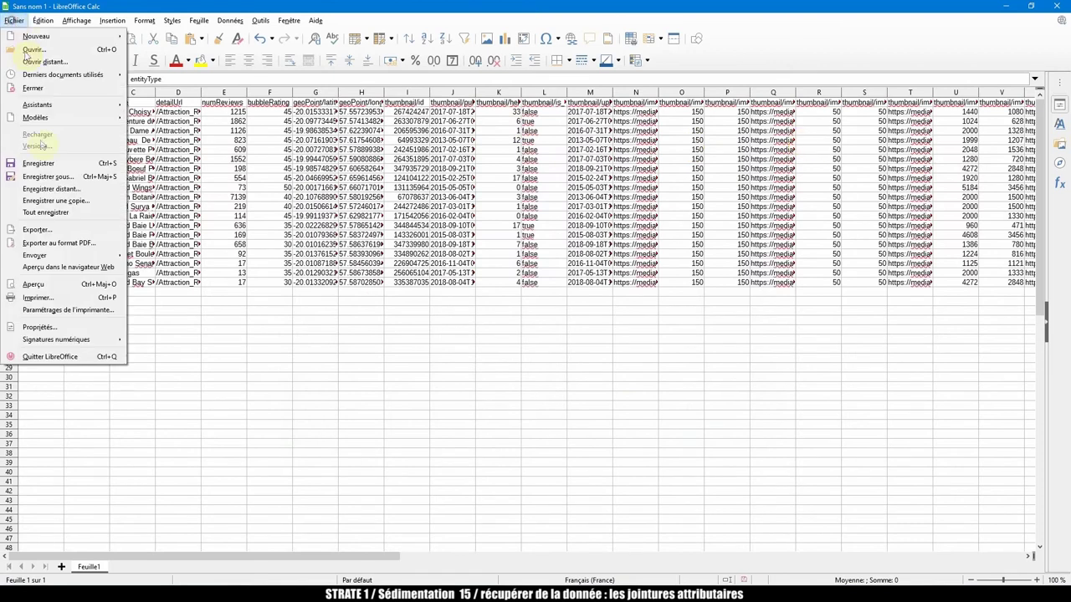
pyautogui.click(37, 175)
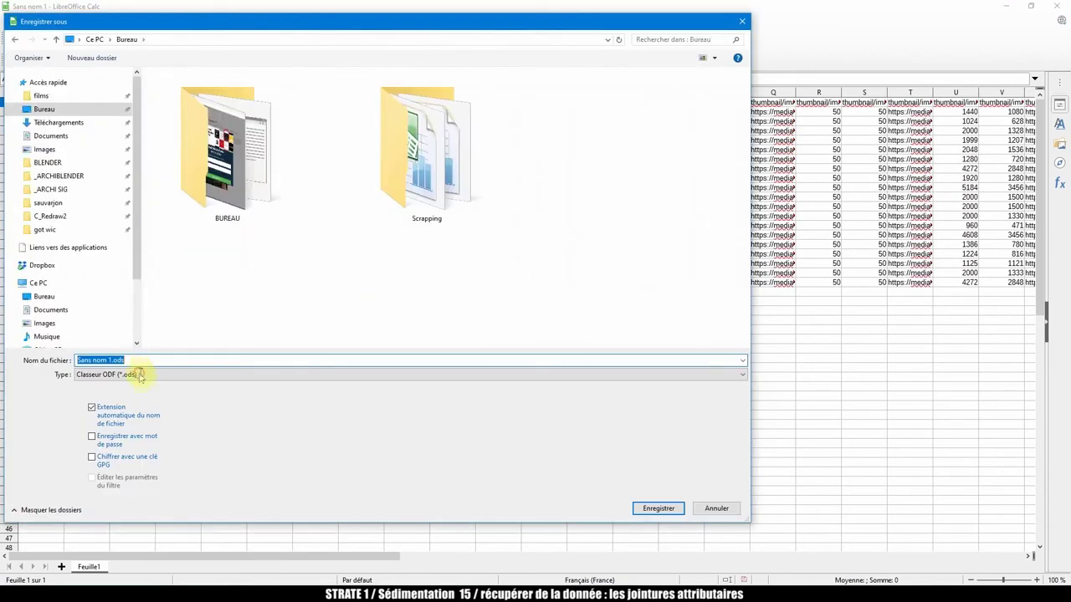
pyautogui.click(134, 375)
pyautogui.click(101, 486)
pyautogui.press('Return')
pyautogui.press('Return')
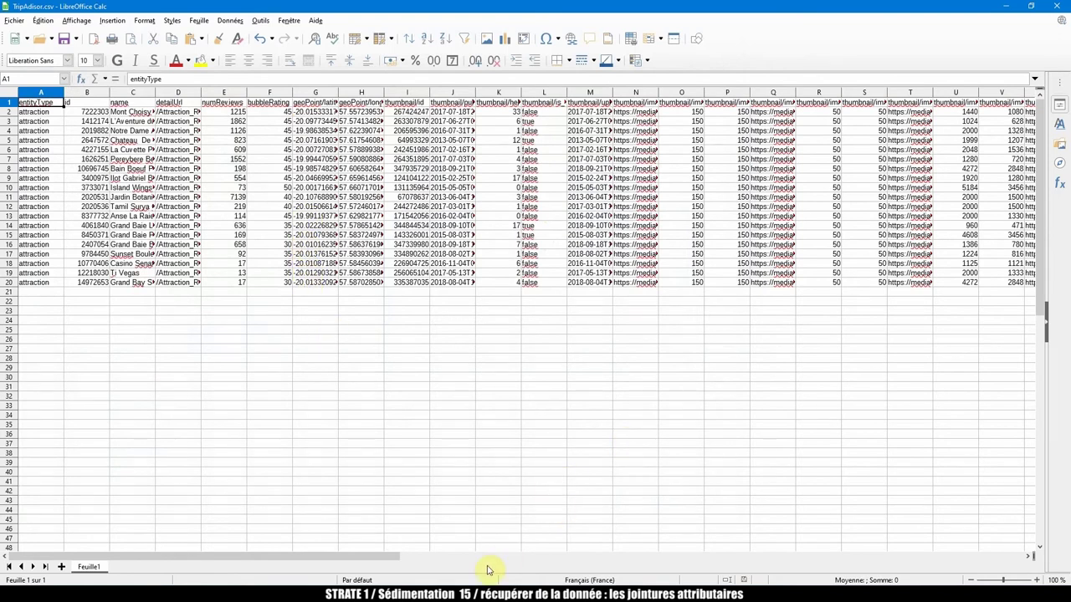
# Switch to QGIS and add TripAdisor.csv as a delimited-text point layer, with X geoPoint/longitude, Y geoPoint/latitude and EPSG:4326.
pyautogui.hotkey('alt', 'Tab')
pyautogui.click(64, 263)
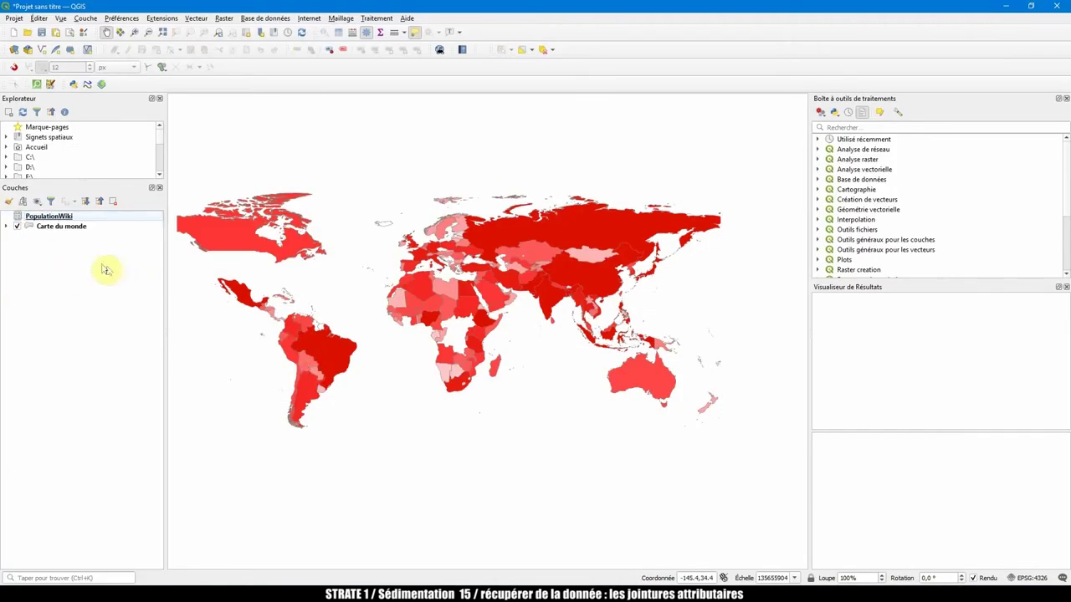
pyautogui.click(12, 50)
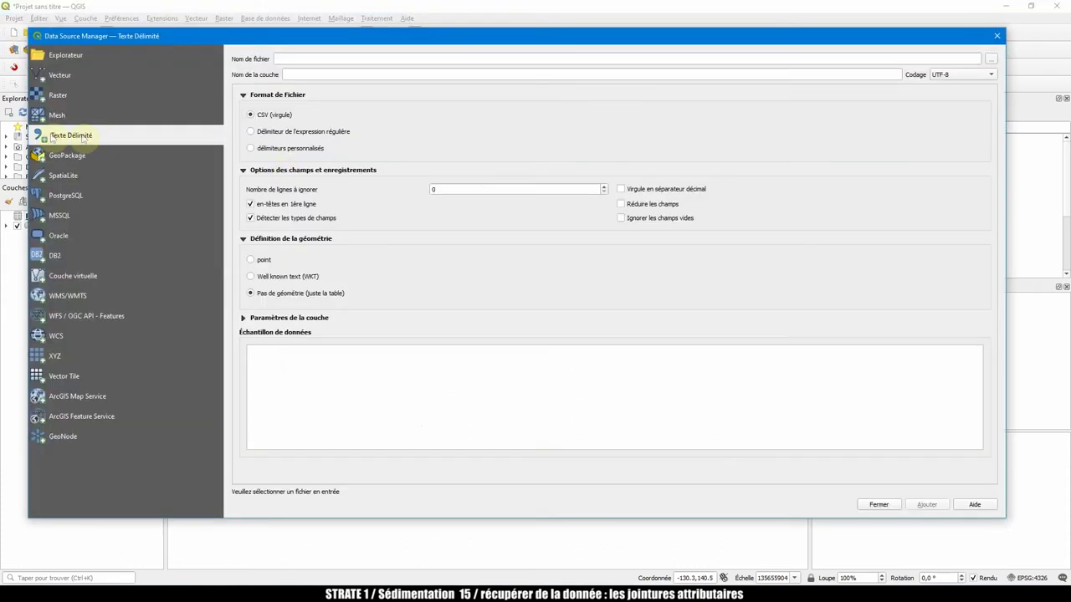
pyautogui.click(990, 58)
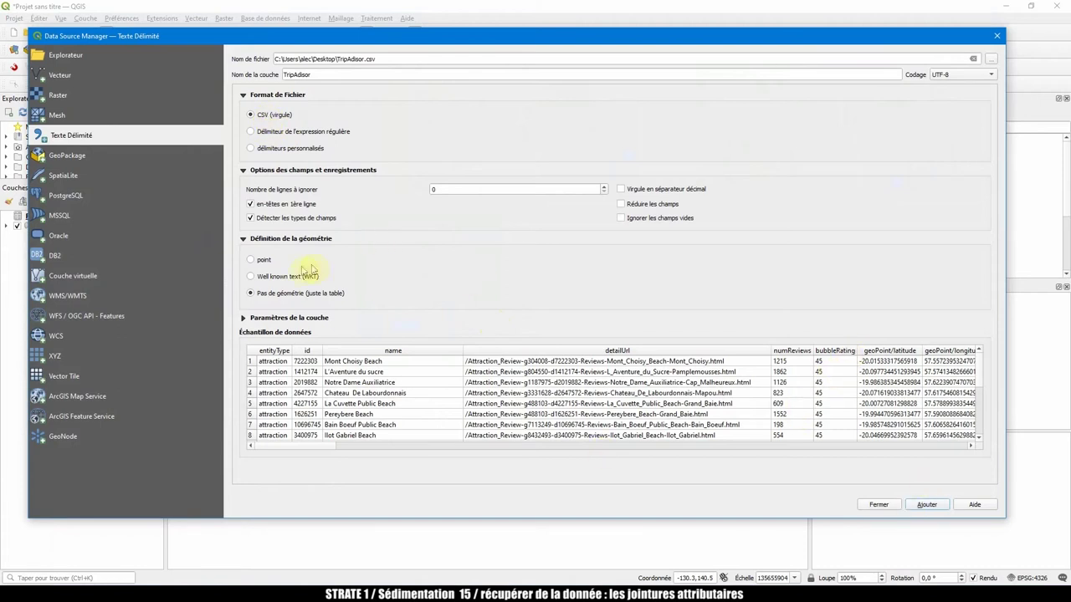
pyautogui.click(250, 261)
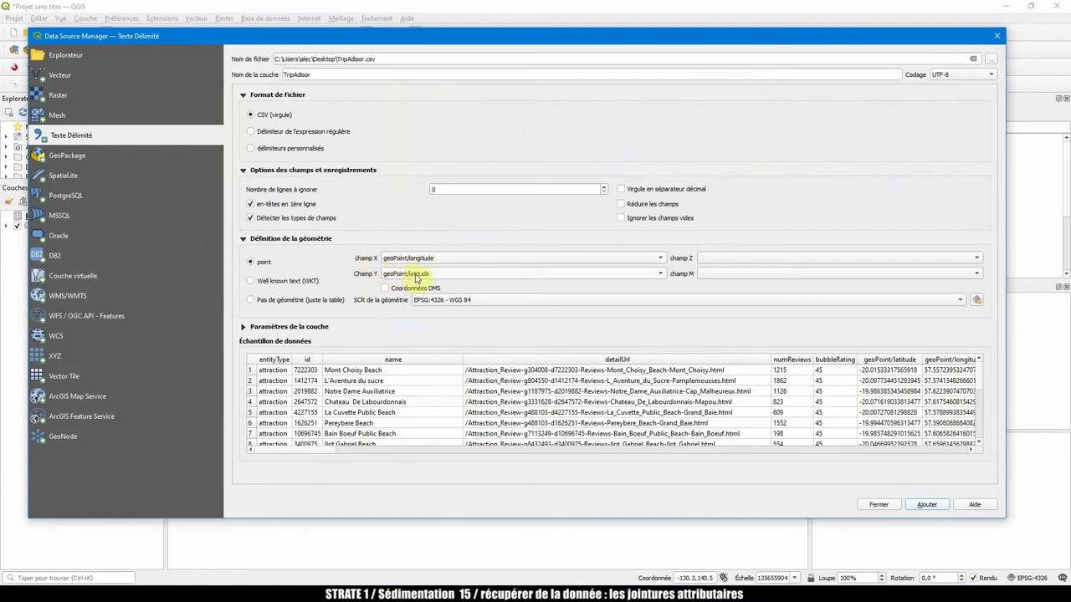
pyautogui.click(927, 505)
pyautogui.click(996, 35)
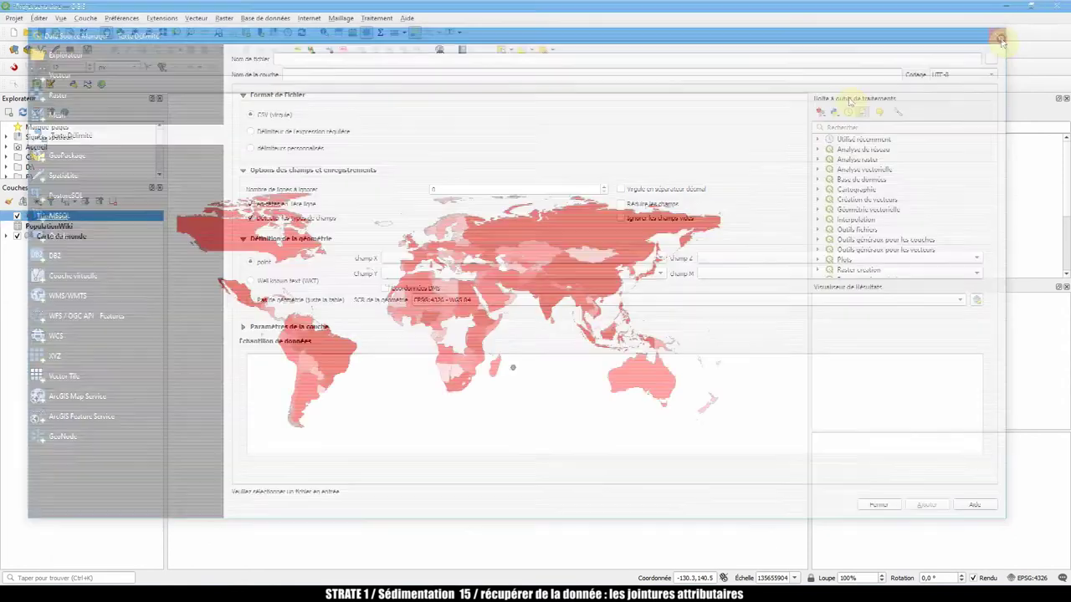
# Zoom to the TripAdisor layer and examine how its points lie over the northern end of the island.
pyautogui.rightClick(48, 216)
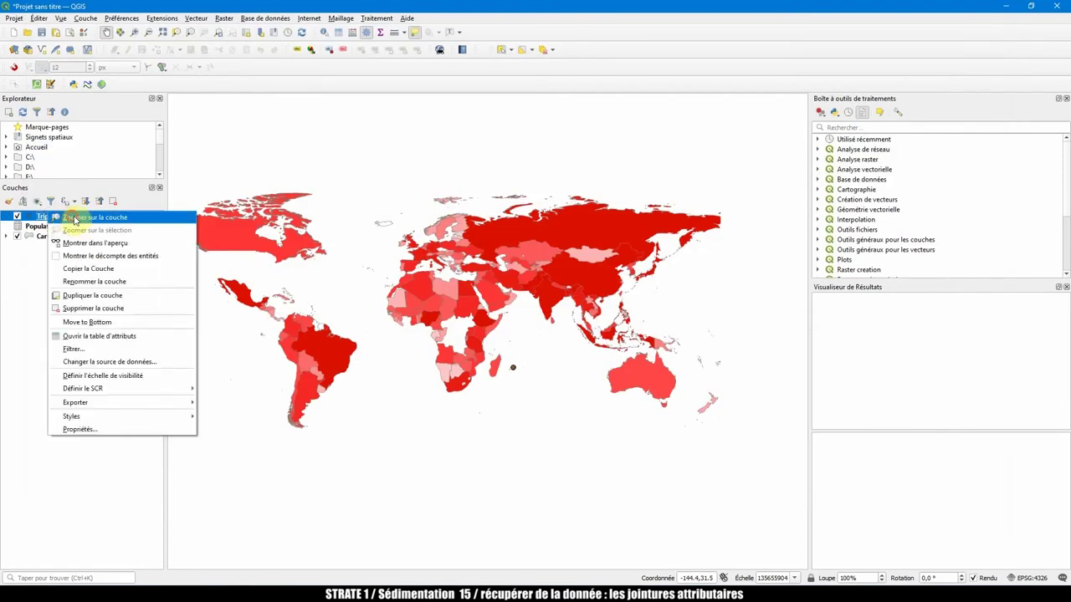
pyautogui.click(74, 218)
pyautogui.scroll(-1, 572, 308)
pyautogui.moveTo(574, 327); pyautogui.dragTo(520, 233)
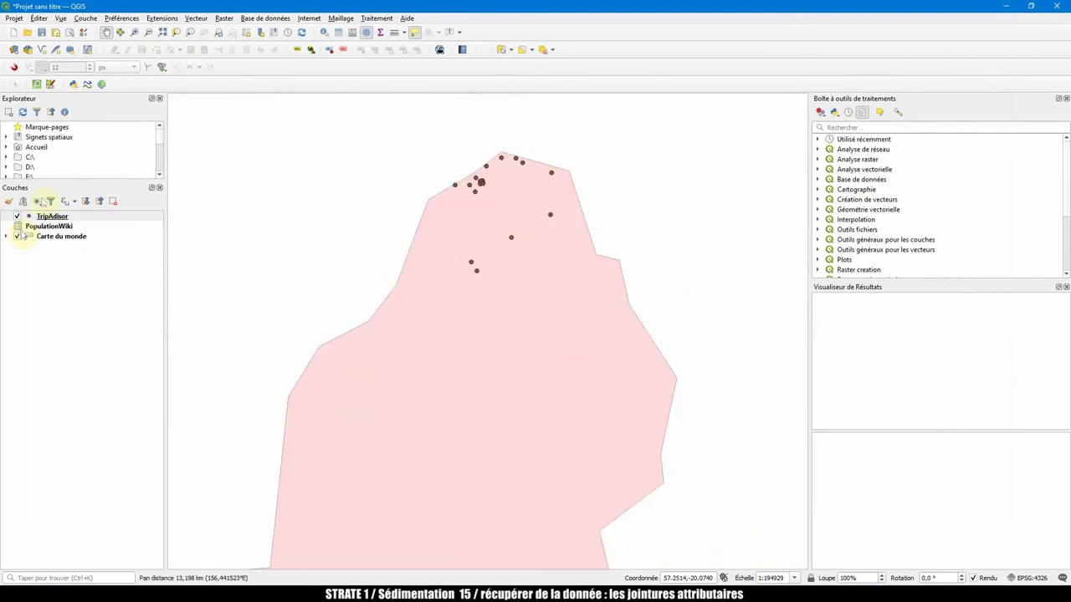
pyautogui.scroll(1, 544, 185)
pyautogui.moveTo(517, 185); pyautogui.dragTo(544, 217)
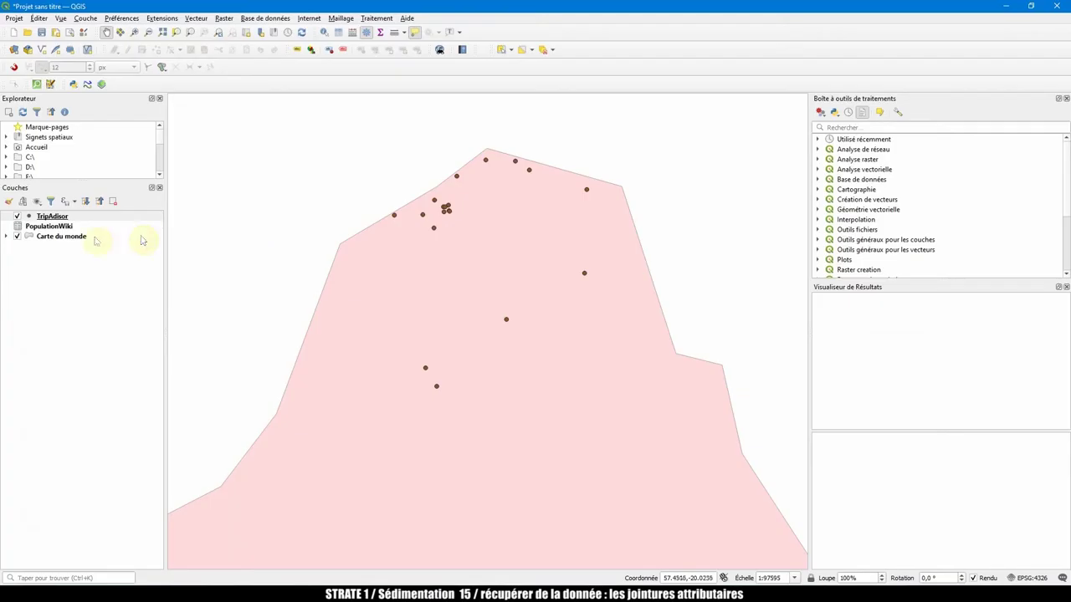
# Open the attribute table of the TripAdisor layer, review the attraction records, and close it.
pyautogui.click(52, 217)
pyautogui.rightClick(52, 218)
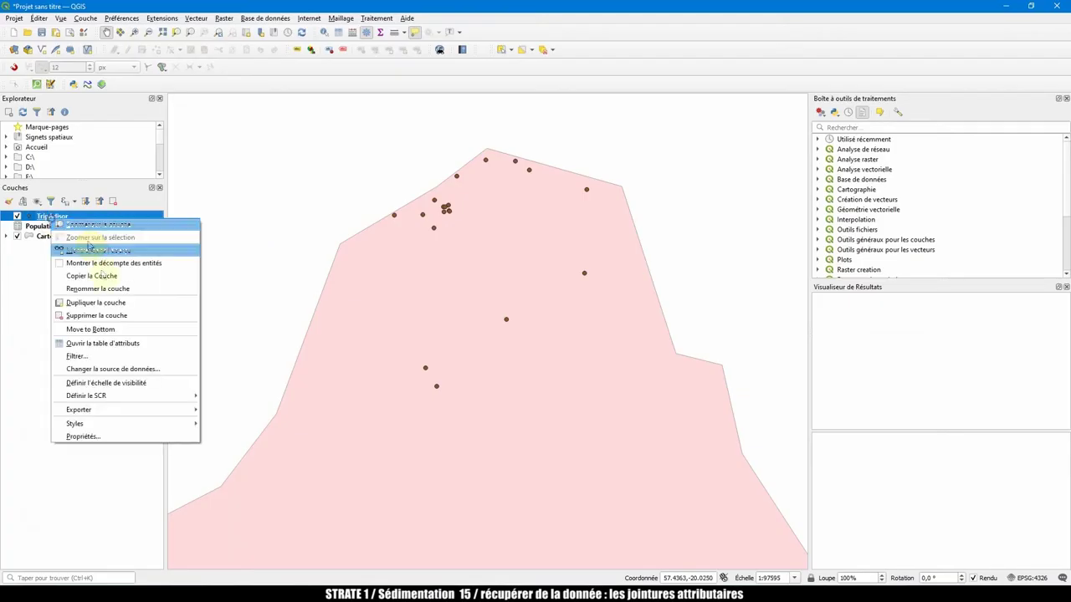
pyautogui.click(126, 343)
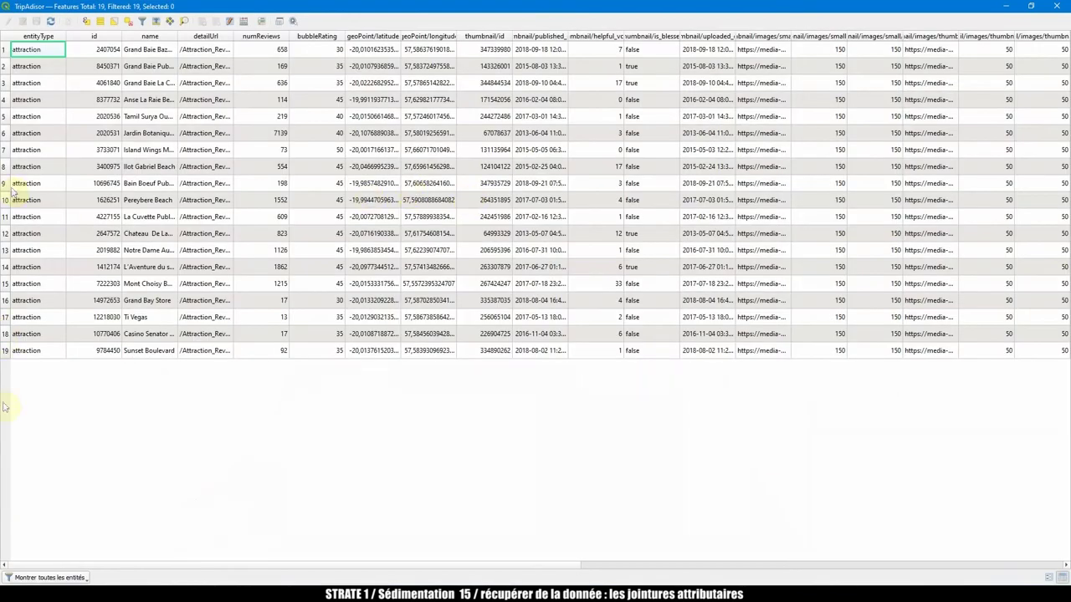
pyautogui.click(1061, 6)
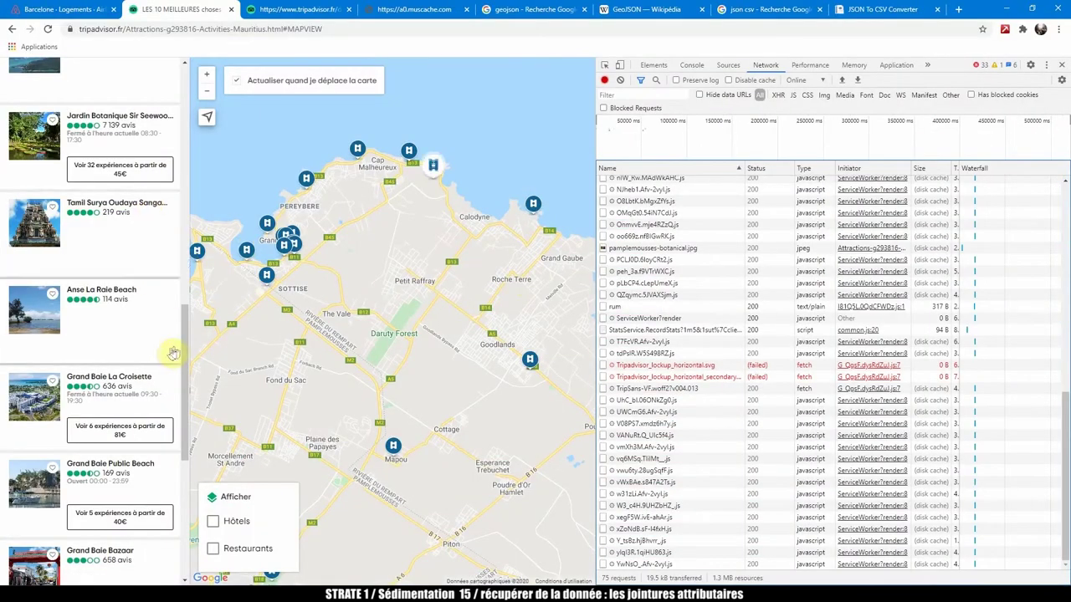
# Switch to the TripAdvisor map in the browser and look through its attraction list, widening the map to all of Mauritius.
pyautogui.moveTo(184, 329); pyautogui.dragTo(183, 80)
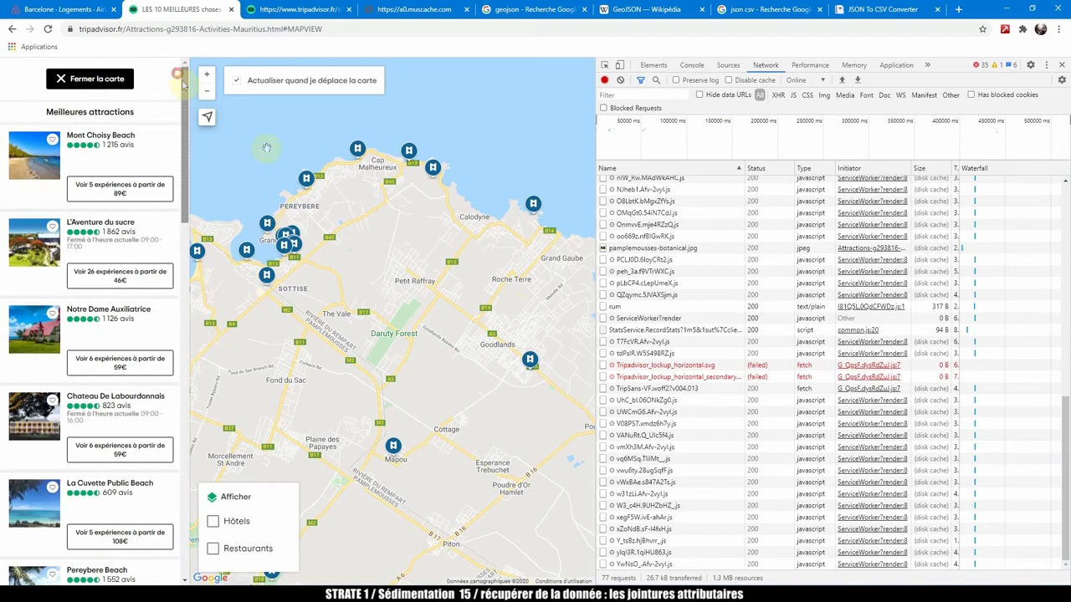
pyautogui.scroll(-2, 397, 283)
pyautogui.scroll(-2, 406, 347)
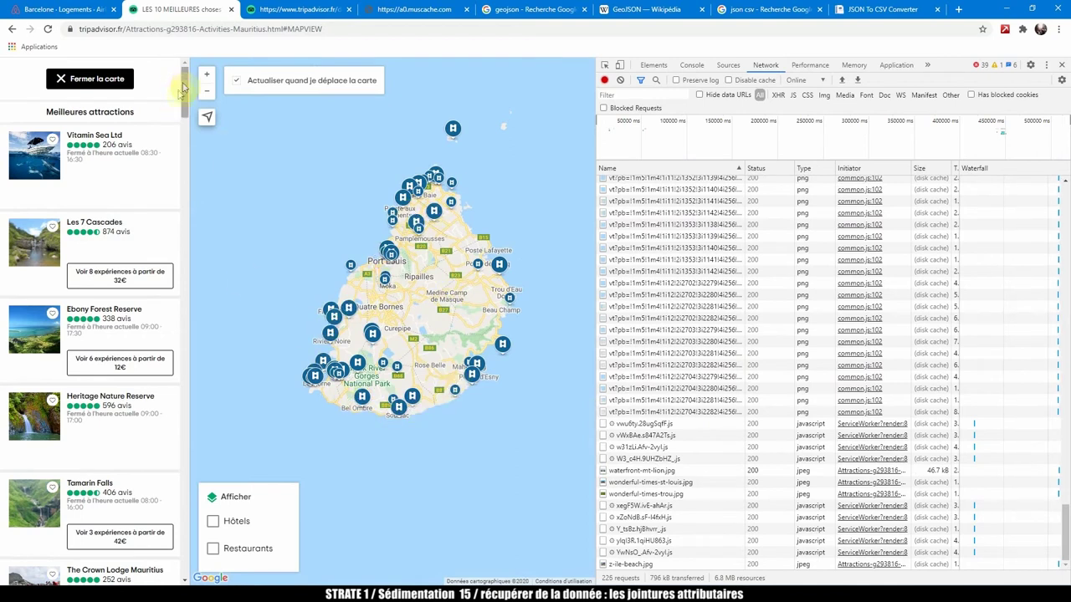
pyautogui.moveTo(183, 89)
pyautogui.mouseDown()
pyautogui.moveTo(186, 328)
pyautogui.moveTo(184, 87)
pyautogui.mouseUp()
pyautogui.moveTo(385, 277)
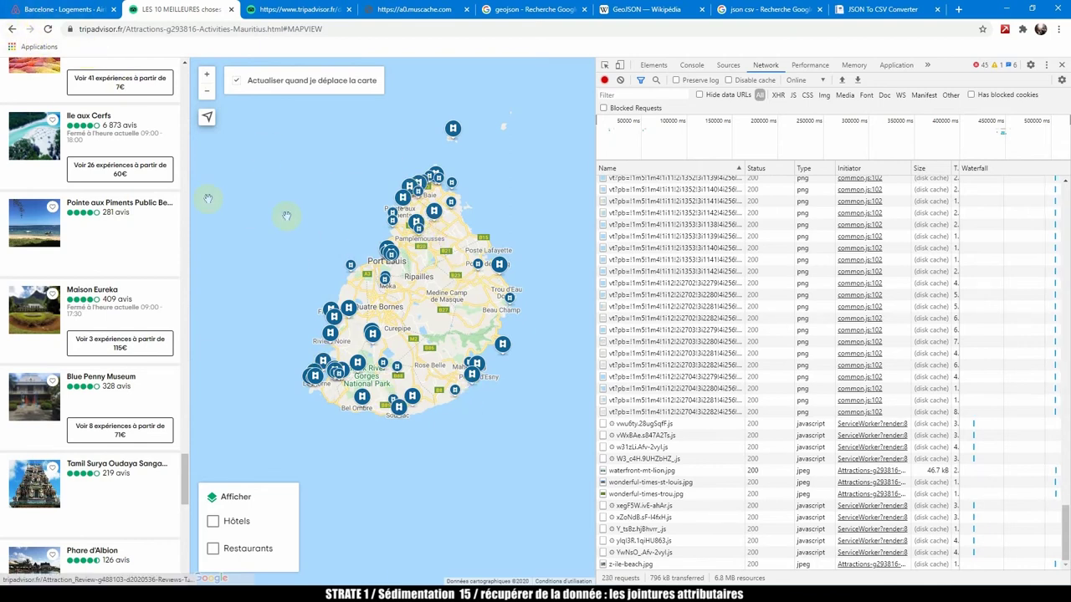
# Move the TripAdvisor map to the east coast around Belle Mare and copy the response of the newest boundingBox network request.
pyautogui.press('F12')
pyautogui.click(17, 29)
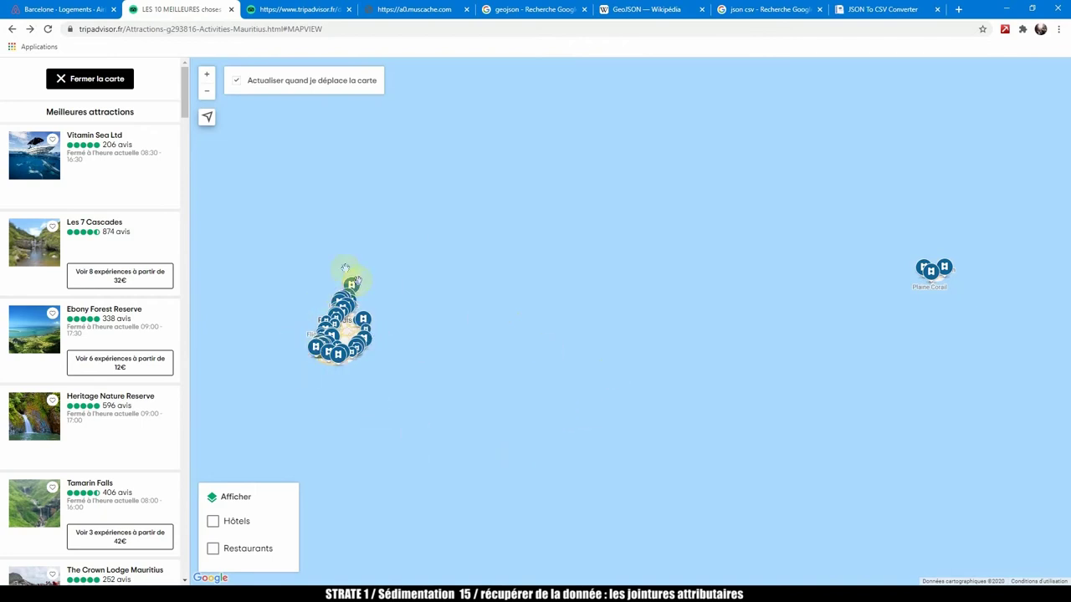
pyautogui.scroll(5, 358, 334)
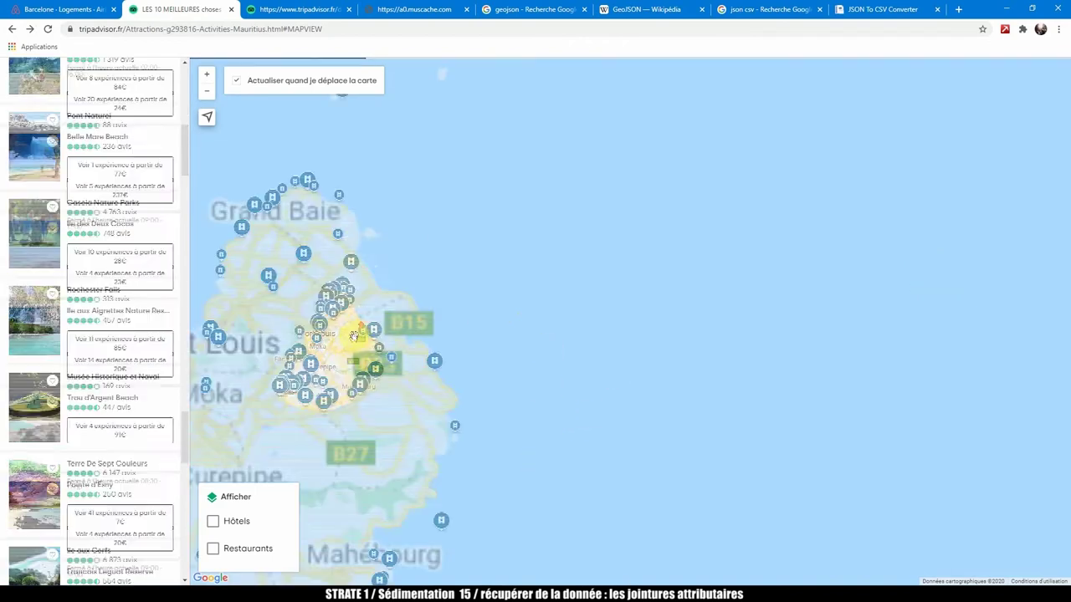
pyautogui.hotkey('ctrl', 'shift', 'i')
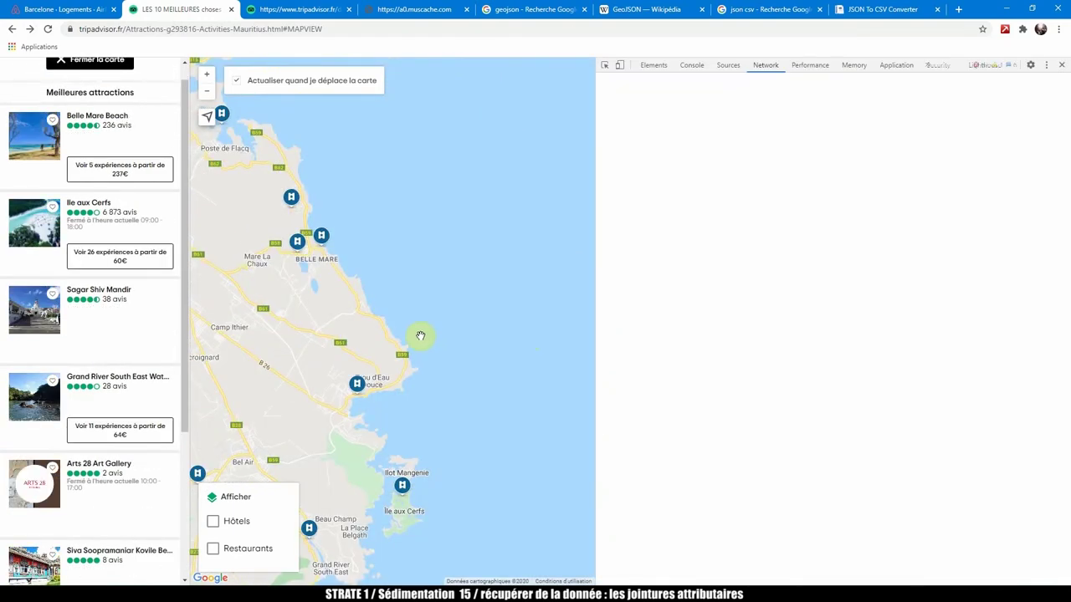
pyautogui.rightClick(658, 217)
pyautogui.moveTo(682, 274)
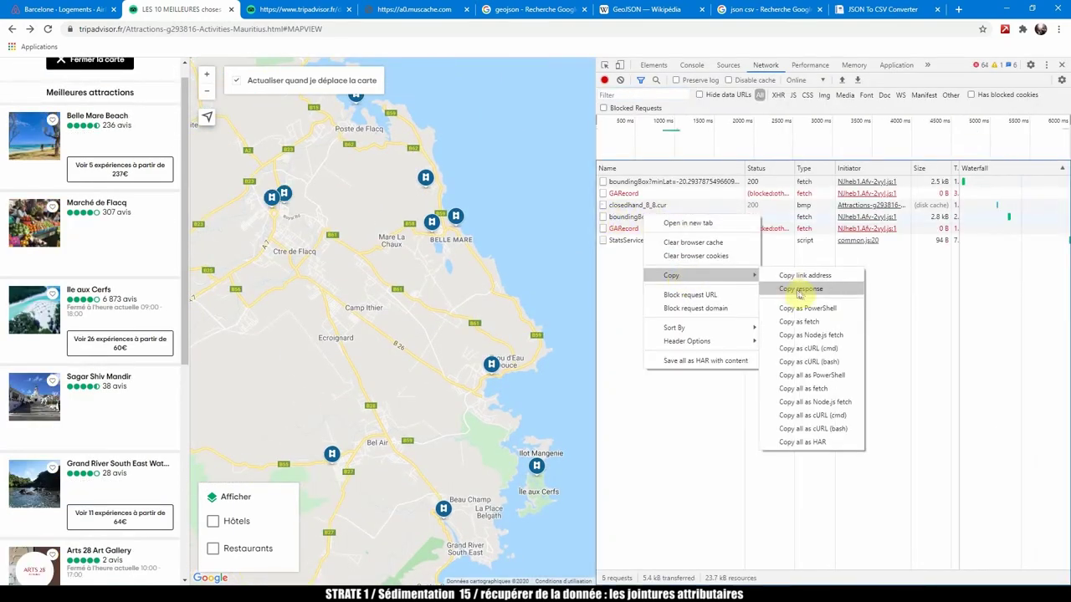
pyautogui.click(816, 289)
# Replace the JSON input in the JSON To CSV Converter with the copied response to generate a new CSV result.
pyautogui.click(882, 8)
pyautogui.scroll(3, 585, 293)
pyautogui.click(457, 345)
pyautogui.hotkey('ctrl', 'a')
pyautogui.hotkey('ctrl', 'v')
pyautogui.scroll(-3, 457, 345)
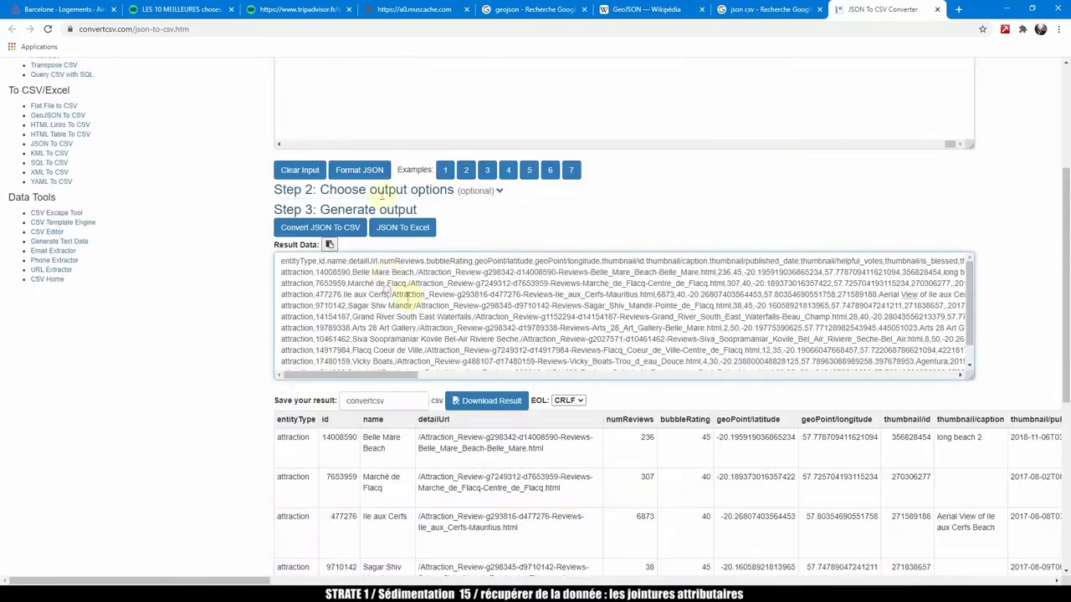
# Copy the whole CSV result and paste it into TripAdisor.csv in LibreOffice Calc from cell A21, using comma as a separator.
pyautogui.click(416, 306)
pyautogui.hotkey('ctrl', 'a')
pyautogui.hotkey('ctrl', 'c')
pyautogui.hotkey('alt', 'Tab')
pyautogui.click(42, 291)
pyautogui.hotkey('ctrl', 'v')
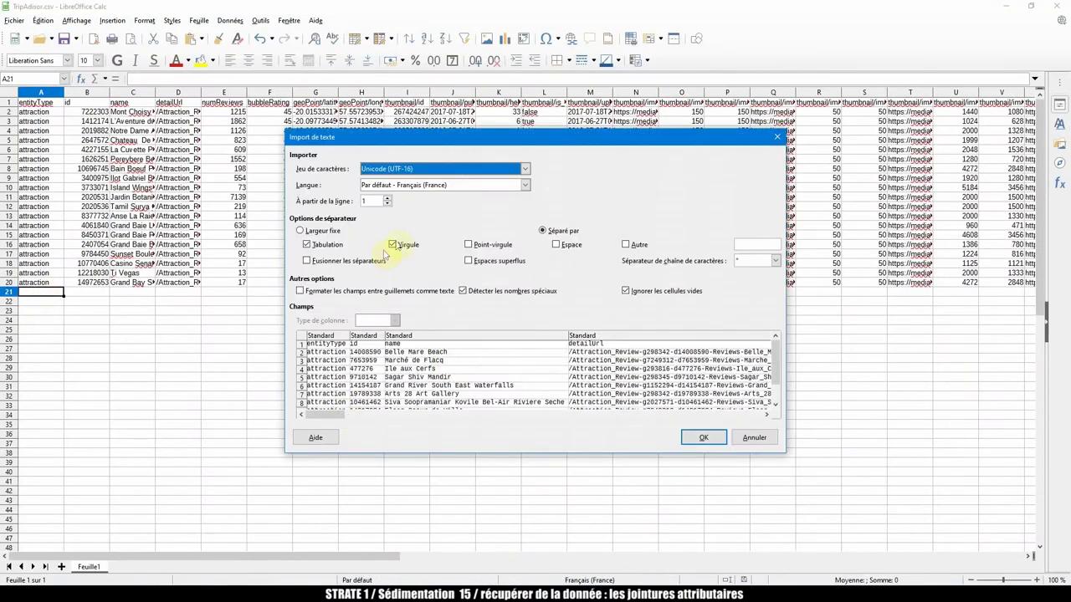
pyautogui.click(704, 437)
# Delete the duplicate header row 21 that came with the second block of attractions.
pyautogui.click(8, 291)
pyautogui.rightClick(8, 291)
pyautogui.click(67, 389)
pyautogui.click(42, 387)
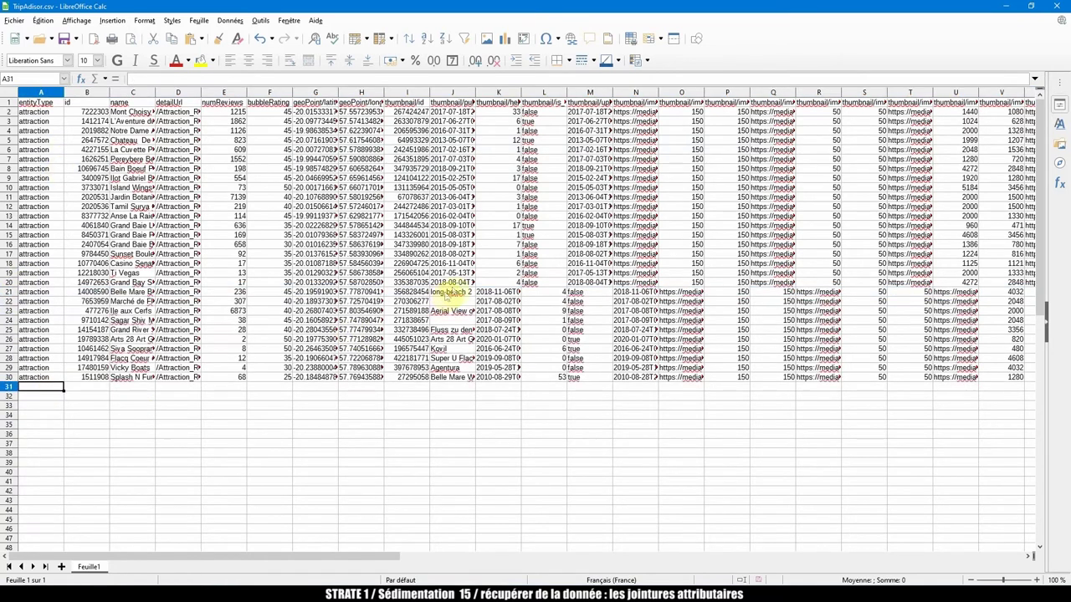
# Check columns A to I for alignment and delete the extra caption cells J21:J30 in the added rows.
pyautogui.moveTo(42, 92); pyautogui.dragTo(414, 92)
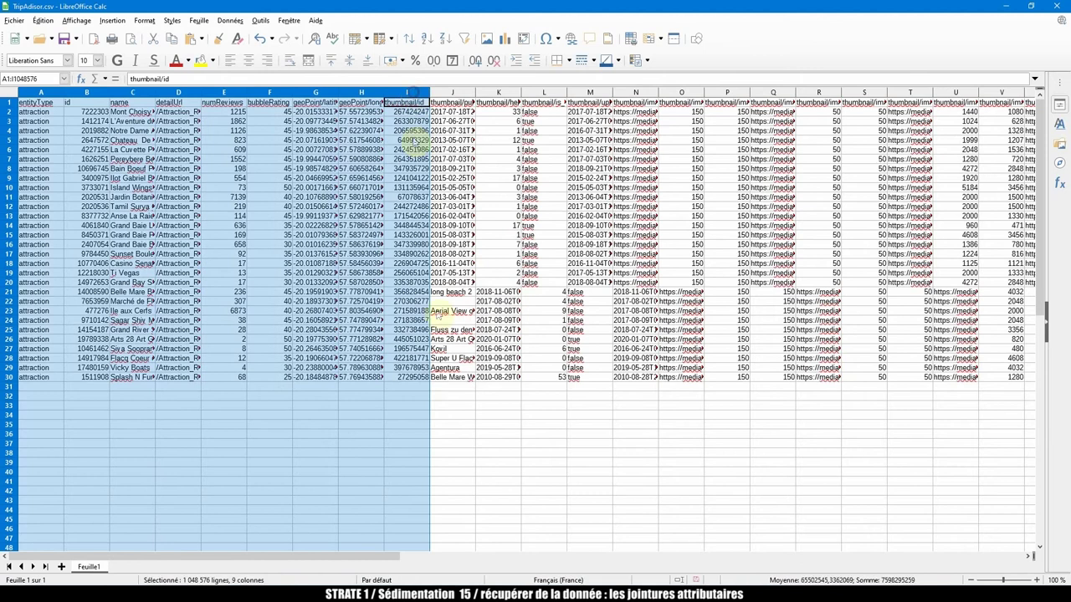
pyautogui.click(451, 92)
pyautogui.moveTo(452, 292); pyautogui.dragTo(451, 377)
pyautogui.rightClick(447, 359)
pyautogui.click(469, 444)
pyautogui.click(472, 284)
pyautogui.press('Return')
pyautogui.click(51, 387)
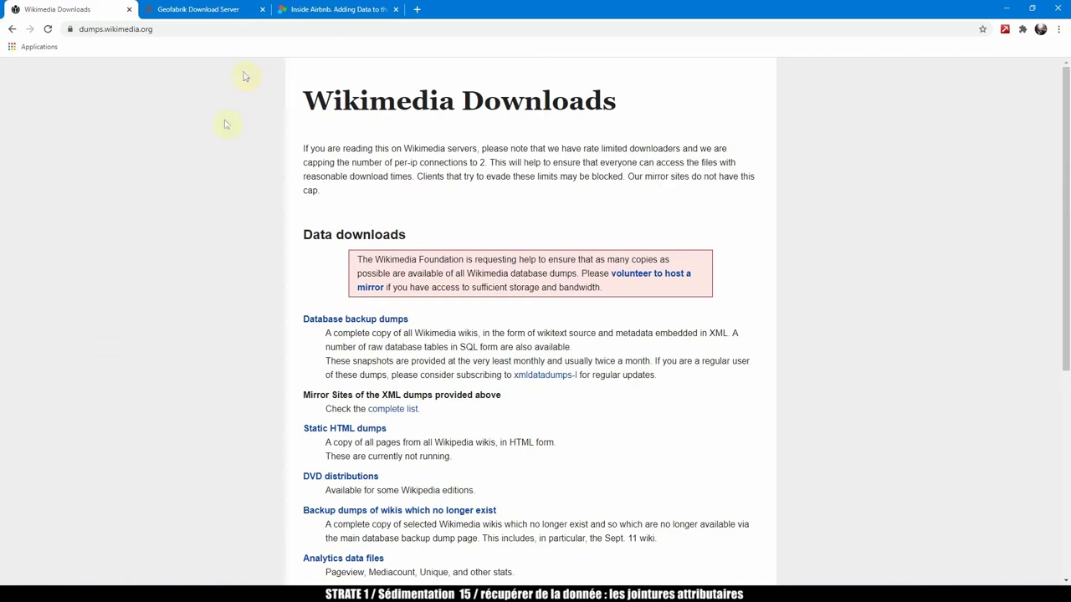
# Look at Geofabrik's OpenStreetMap Data Extracts page and at the home and About pages of Inside Airbnb.
pyautogui.click(214, 10)
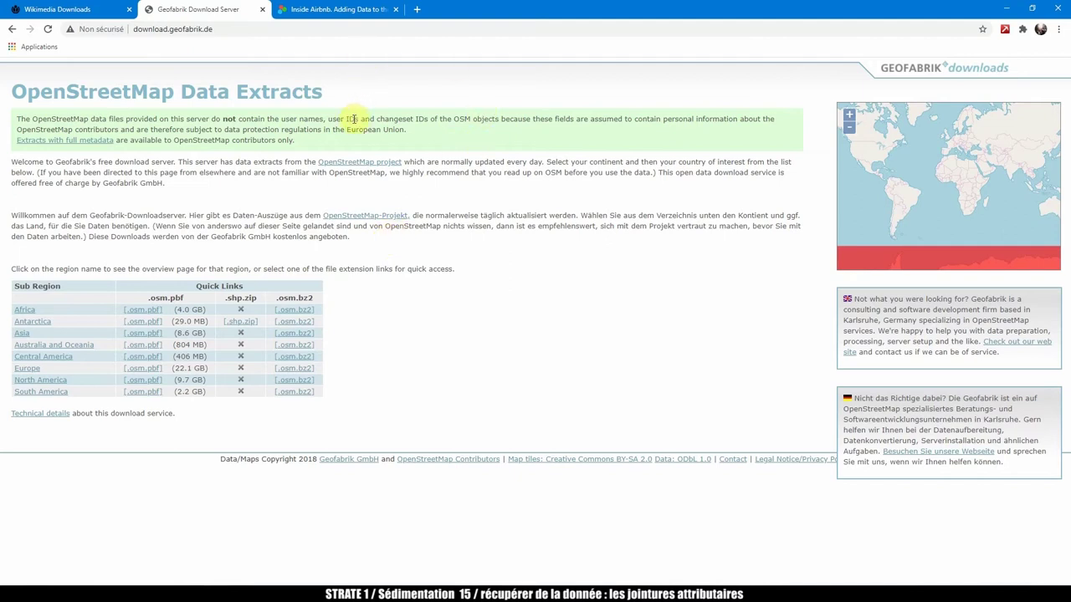
pyautogui.click(341, 8)
pyautogui.moveTo(162, 143); pyautogui.dragTo(410, 172)
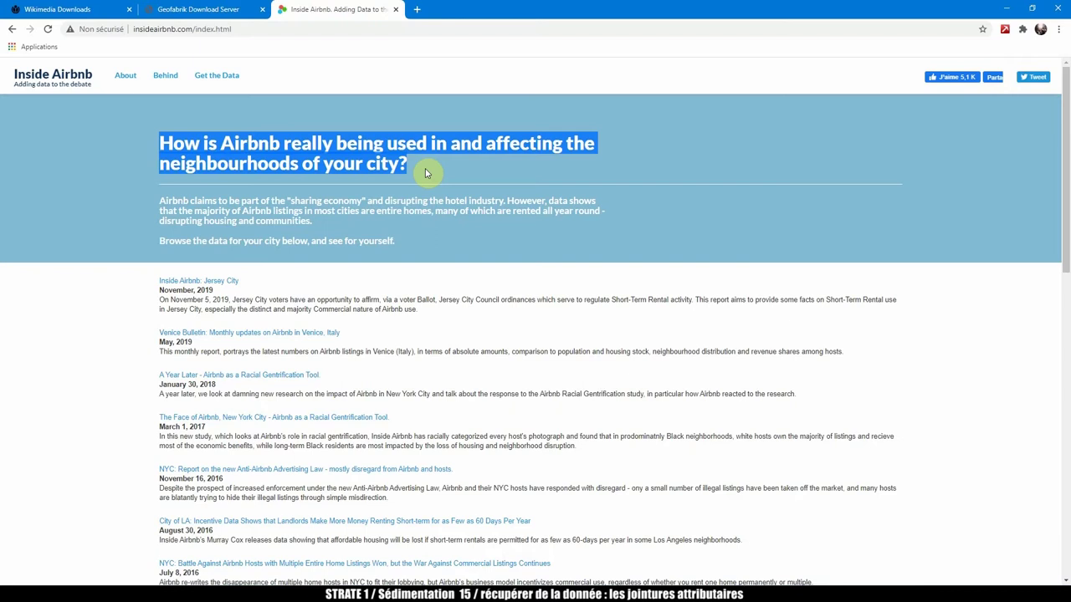
pyautogui.click(135, 82)
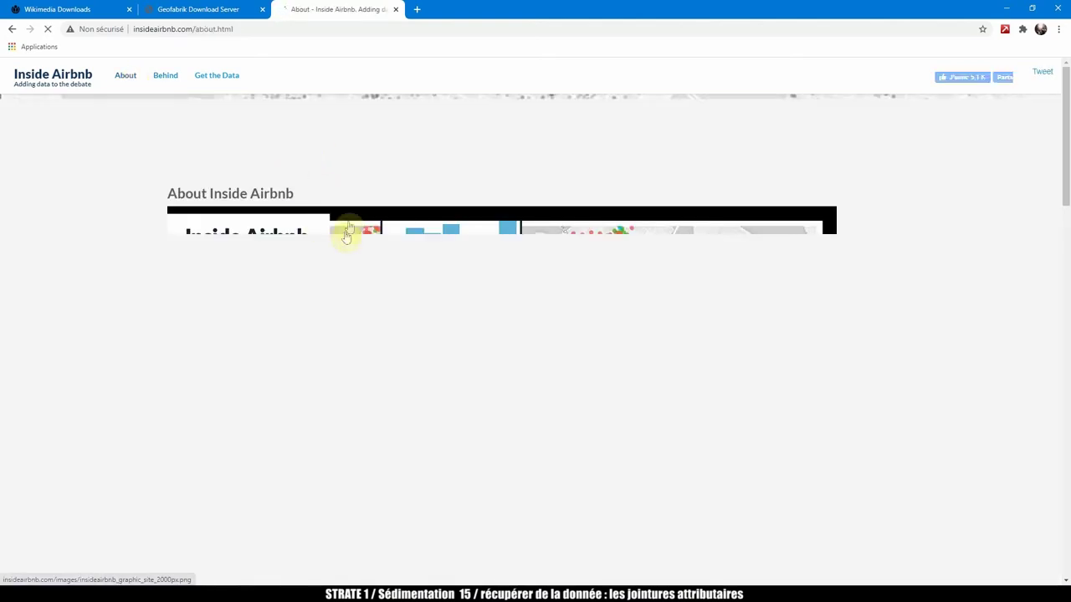
pyautogui.scroll(-3, 334, 220)
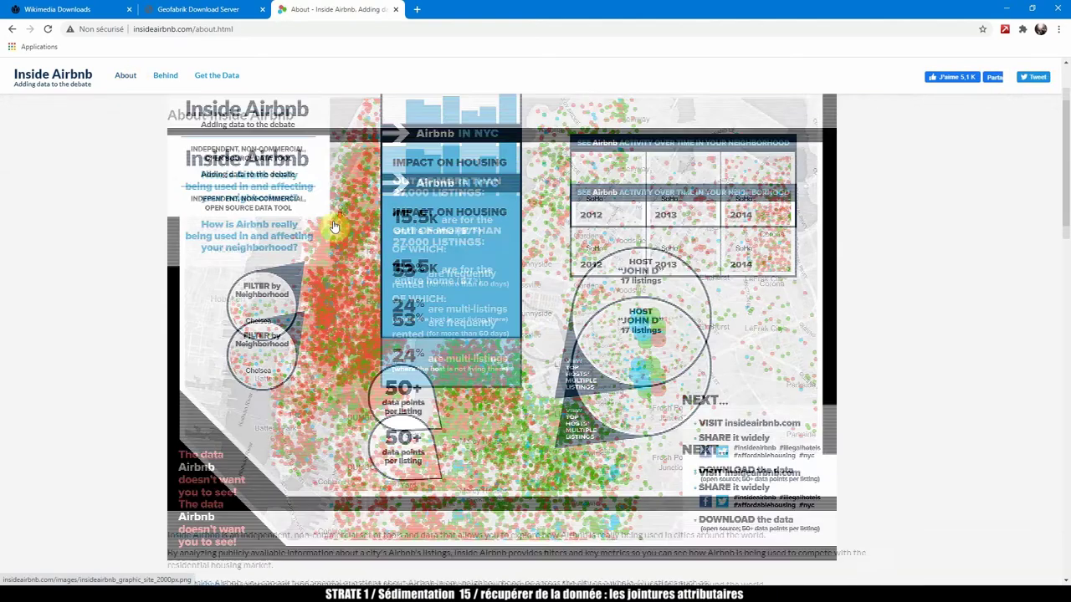
pyautogui.scroll(-1, 494, 418)
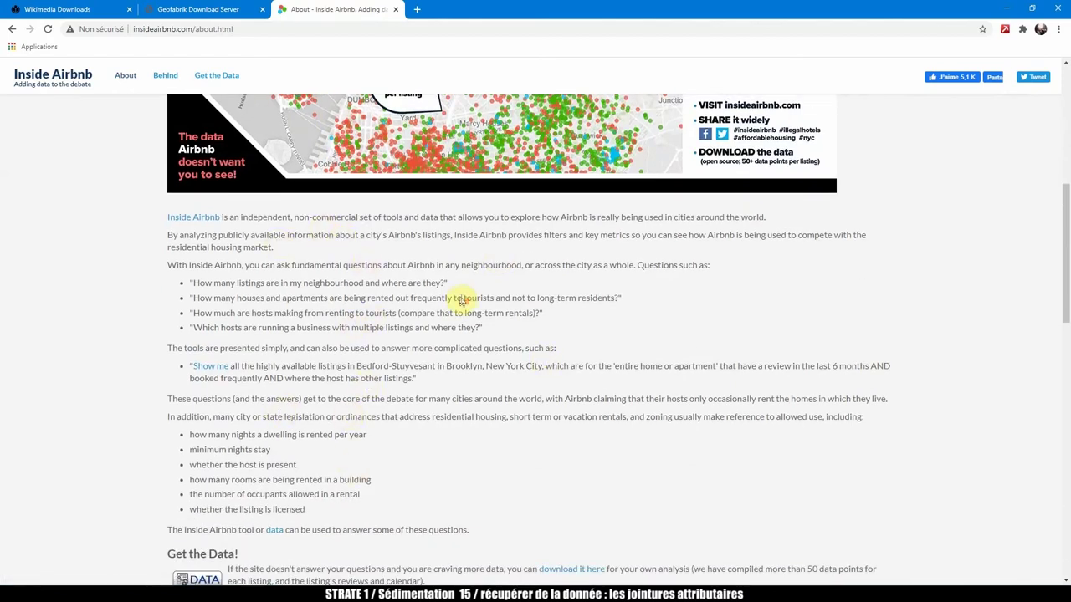
pyautogui.scroll(4, 461, 302)
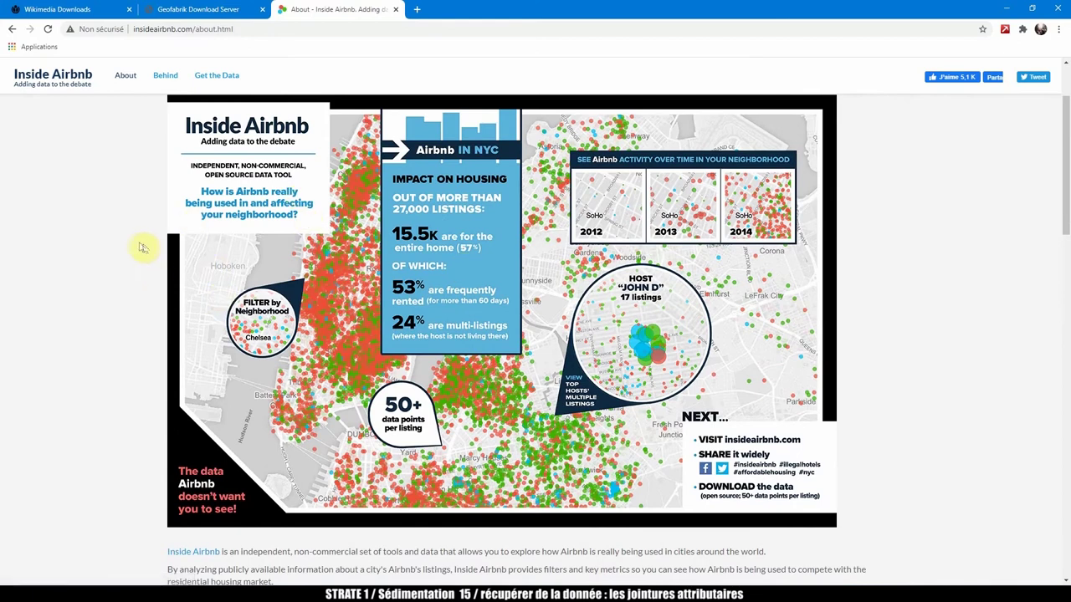
pyautogui.scroll(2, 146, 246)
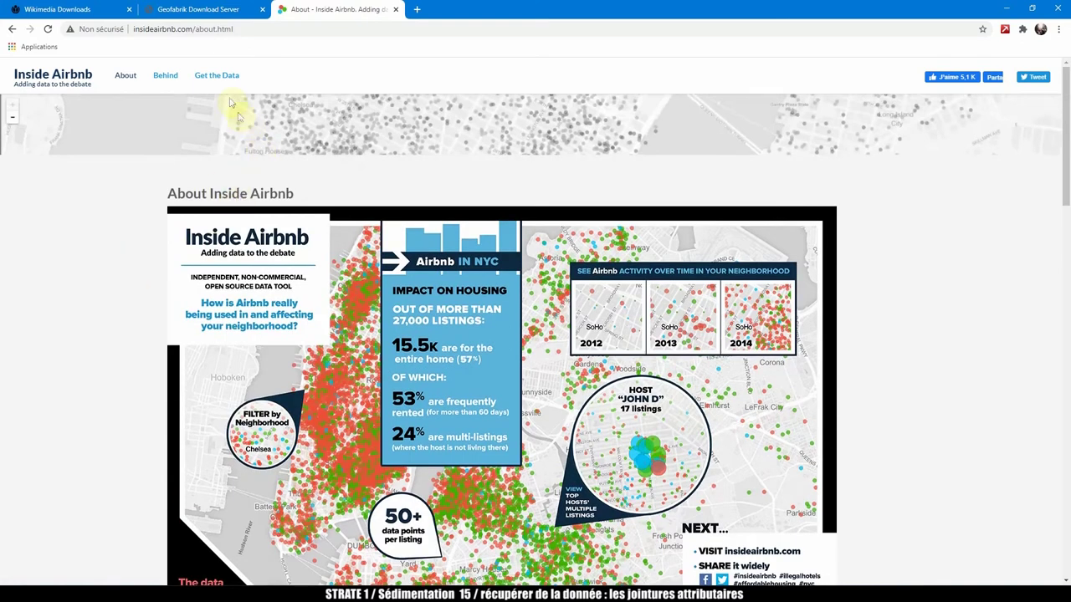
# Open Inside Airbnb's data download page and examine the Amsterdam compilation dates and its listings, calendar and reviews files.
pyautogui.click(215, 76)
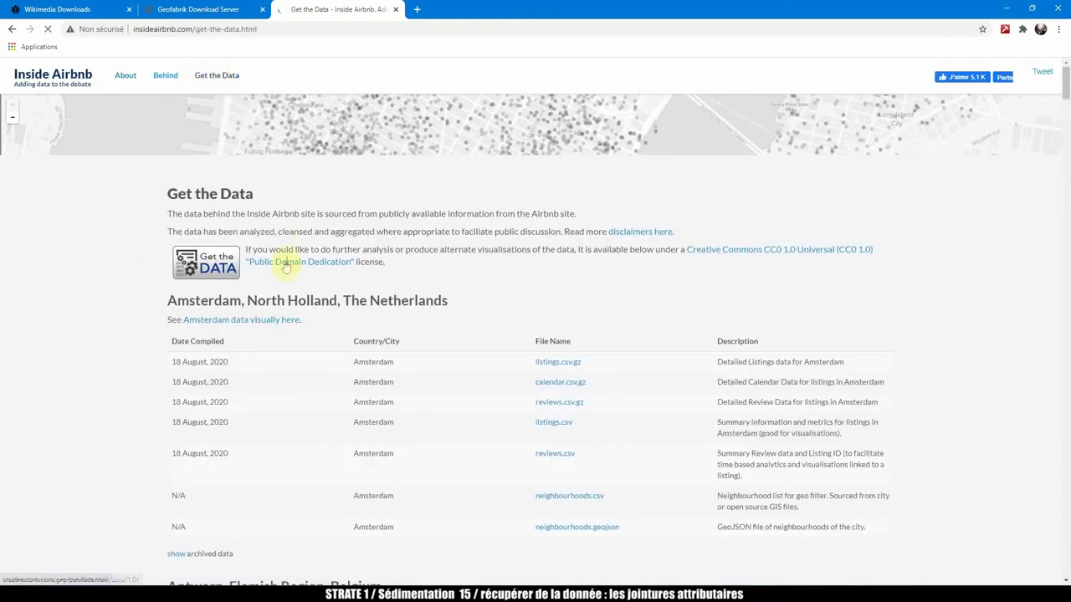
pyautogui.scroll(-2, 215, 213)
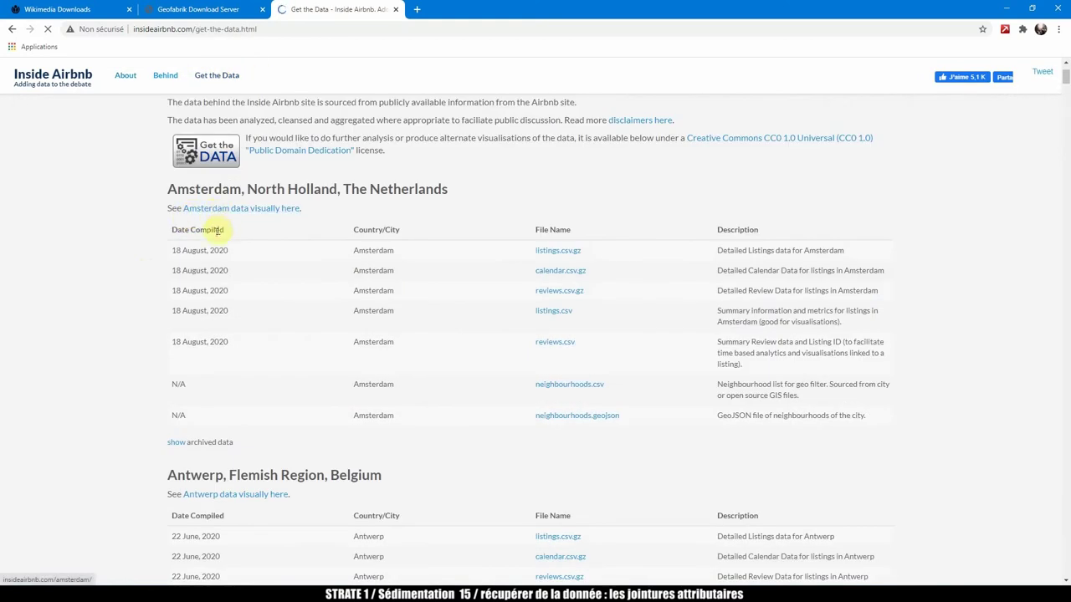
pyautogui.moveTo(173, 250); pyautogui.dragTo(234, 341)
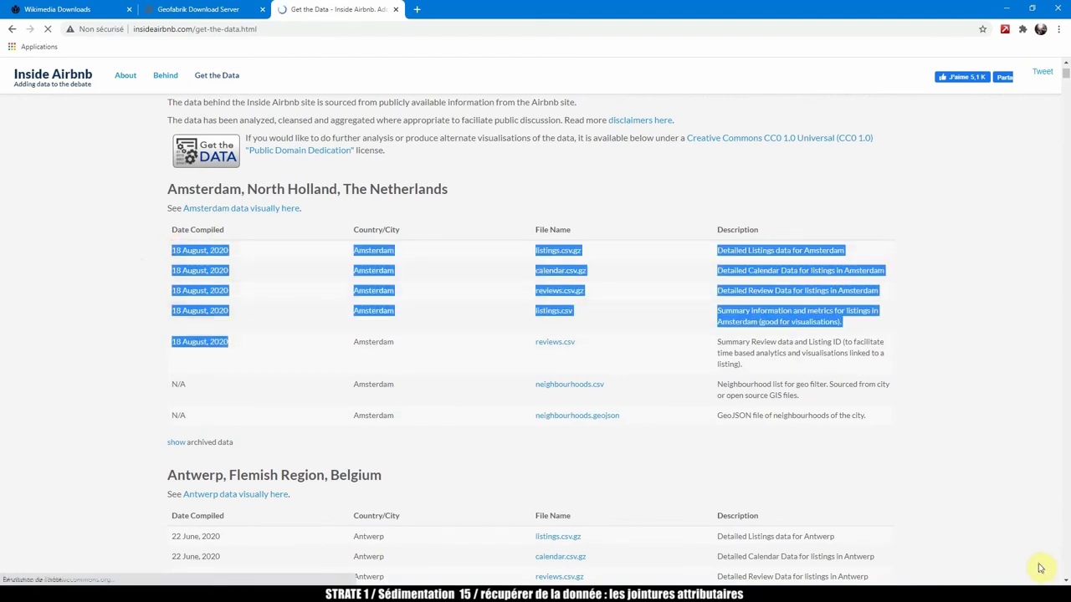
pyautogui.click(604, 255)
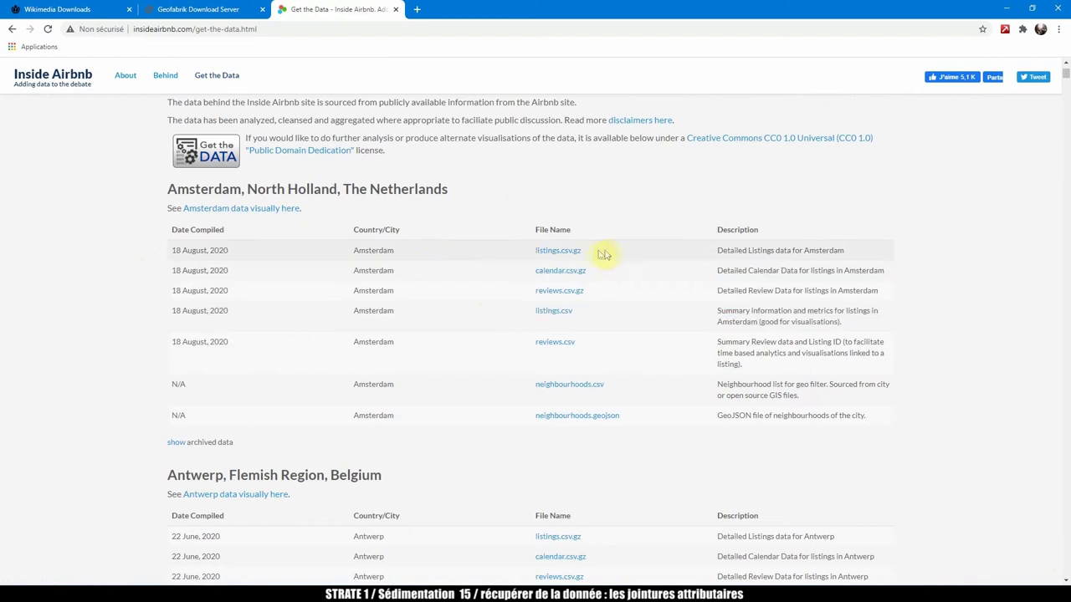
pyautogui.moveTo(355, 250); pyautogui.dragTo(407, 270)
pyautogui.click(407, 270)
pyautogui.click(550, 252)
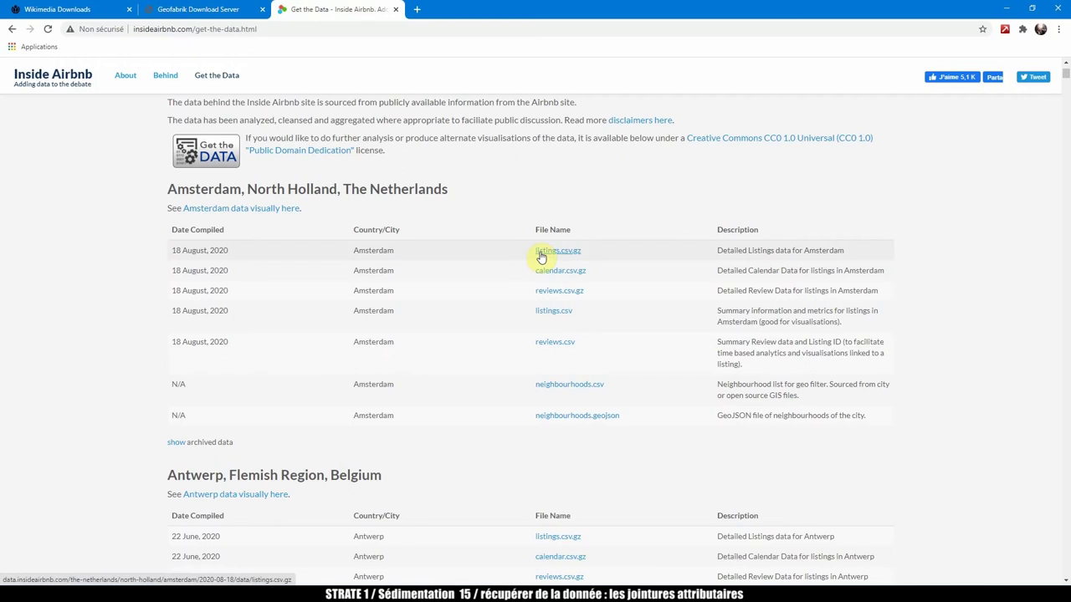
pyautogui.moveTo(530, 270); pyautogui.dragTo(606, 272)
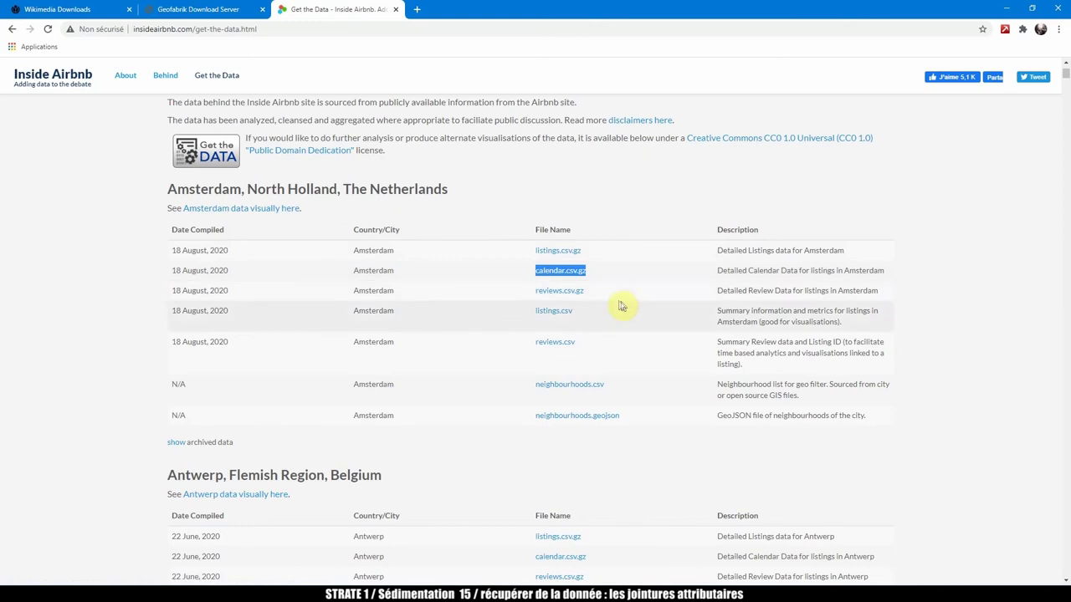
pyautogui.click(609, 293)
pyautogui.doubleClick(611, 292)
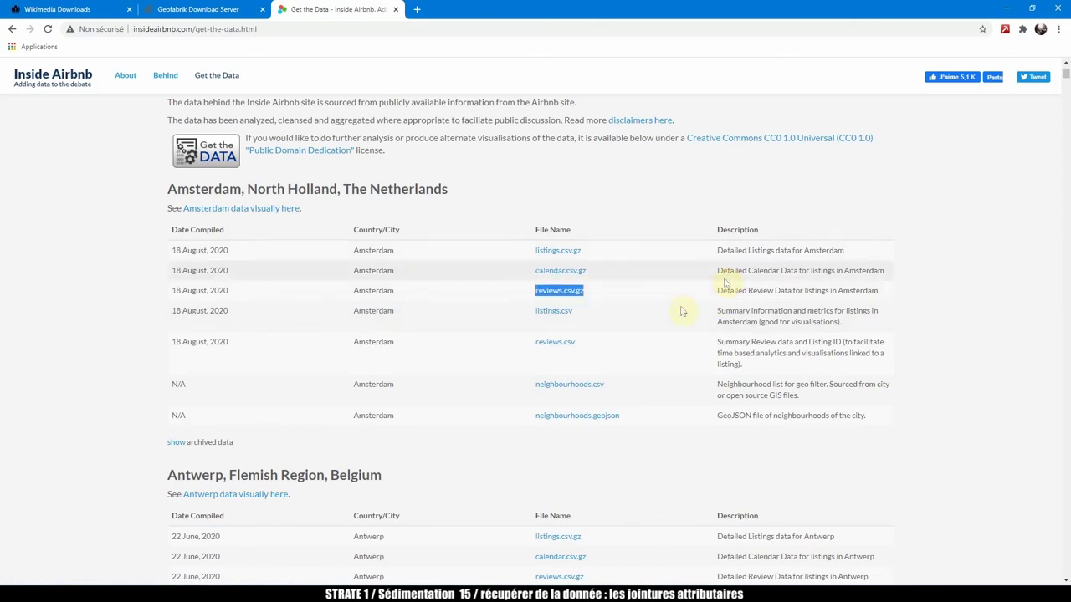
pyautogui.click(594, 314)
pyautogui.doubleClick(607, 310)
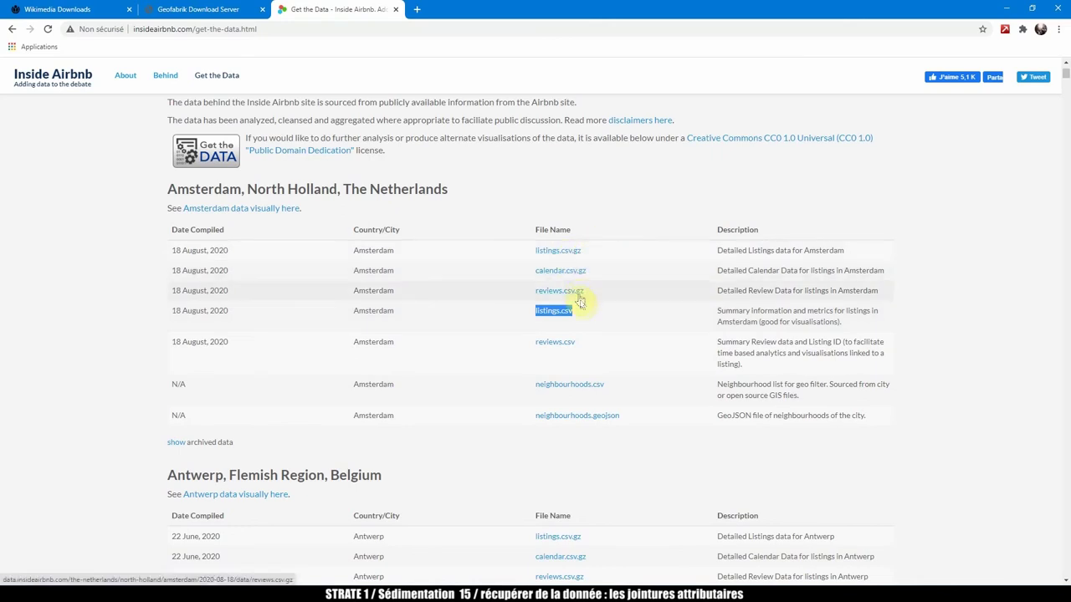
# Show the archived Amsterdam data and compare the older compilation dates with the 18 August, 2020 files.
pyautogui.scroll(1, 588, 319)
pyautogui.moveTo(172, 306); pyautogui.dragTo(240, 306)
pyautogui.click(176, 500)
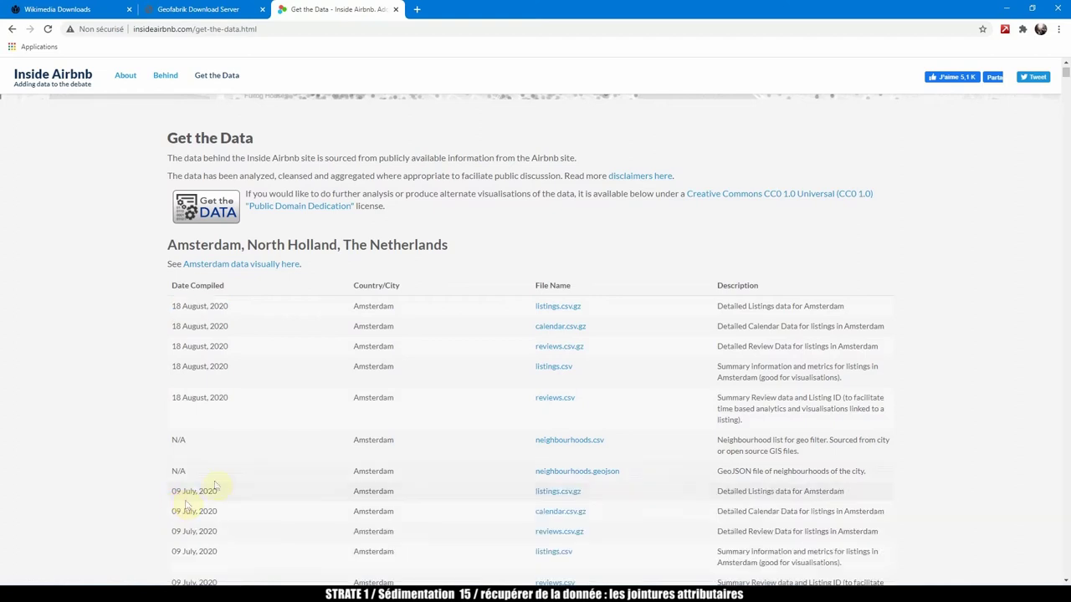
pyautogui.scroll(-5, 215, 486)
pyautogui.moveTo(171, 209); pyautogui.dragTo(463, 328)
pyautogui.scroll(-1, 462, 328)
pyautogui.scroll(-2, 444, 323)
pyautogui.scroll(10, 406, 327)
pyautogui.moveTo(171, 363); pyautogui.dragTo(234, 455)
pyautogui.scroll(-3, 255, 431)
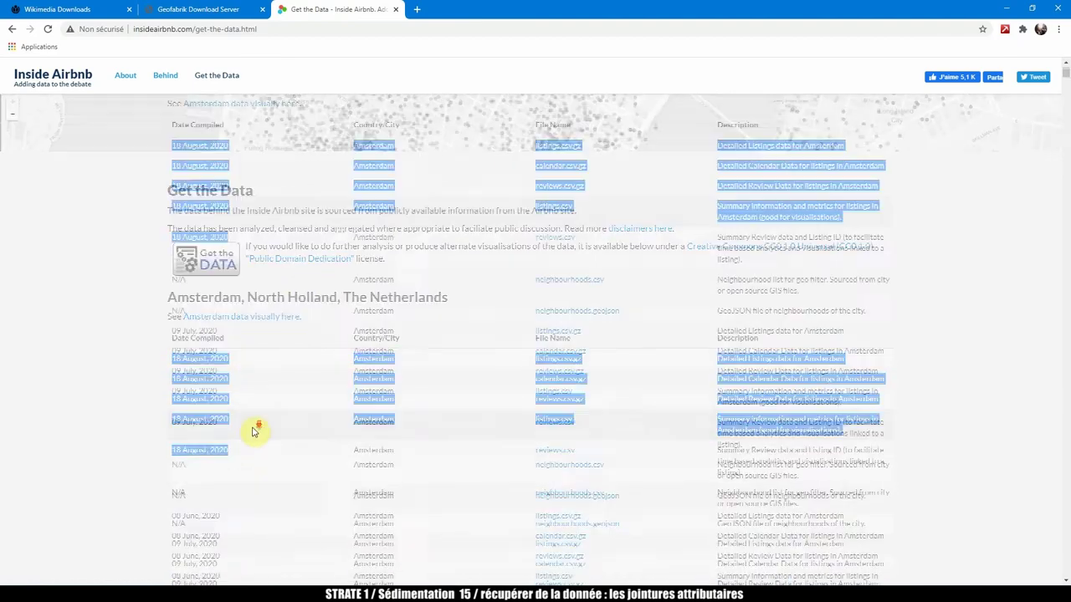
# Look through the archived Amsterdam files down to the oldest compilation, 05 April, 2015, and return to the page start.
pyautogui.scroll(-5, 256, 431)
pyautogui.scroll(-15, 257, 429)
pyautogui.scroll(-20, 259, 429)
pyautogui.scroll(-20, 259, 429)
pyautogui.scroll(-20, 259, 428)
pyautogui.scroll(-2, 271, 429)
pyautogui.scroll(4, 275, 426)
pyautogui.moveTo(172, 243); pyautogui.dragTo(245, 346)
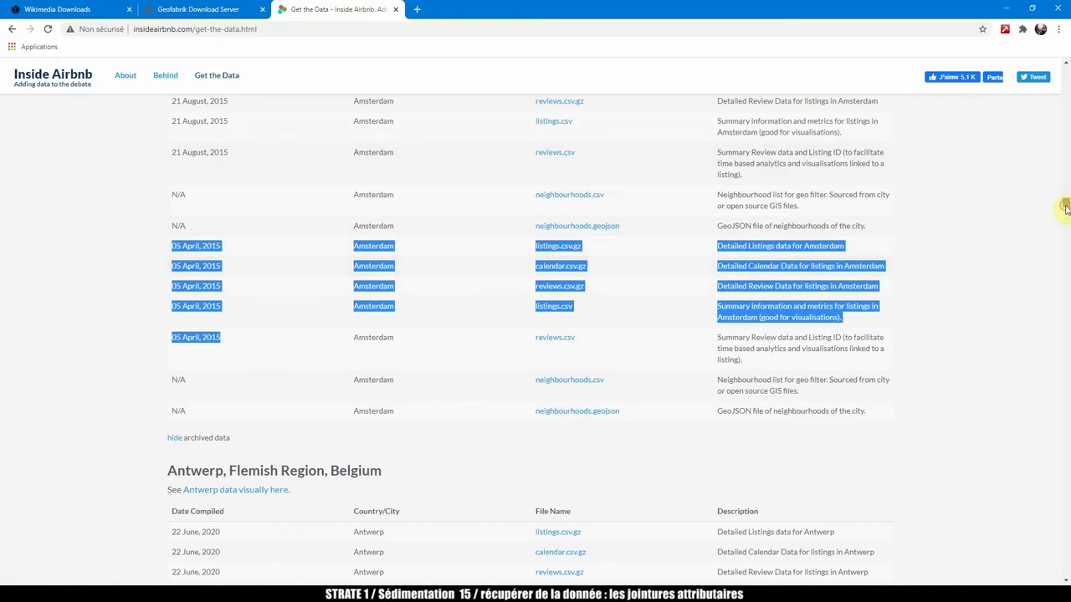
pyautogui.scroll(20, 1066, 207)
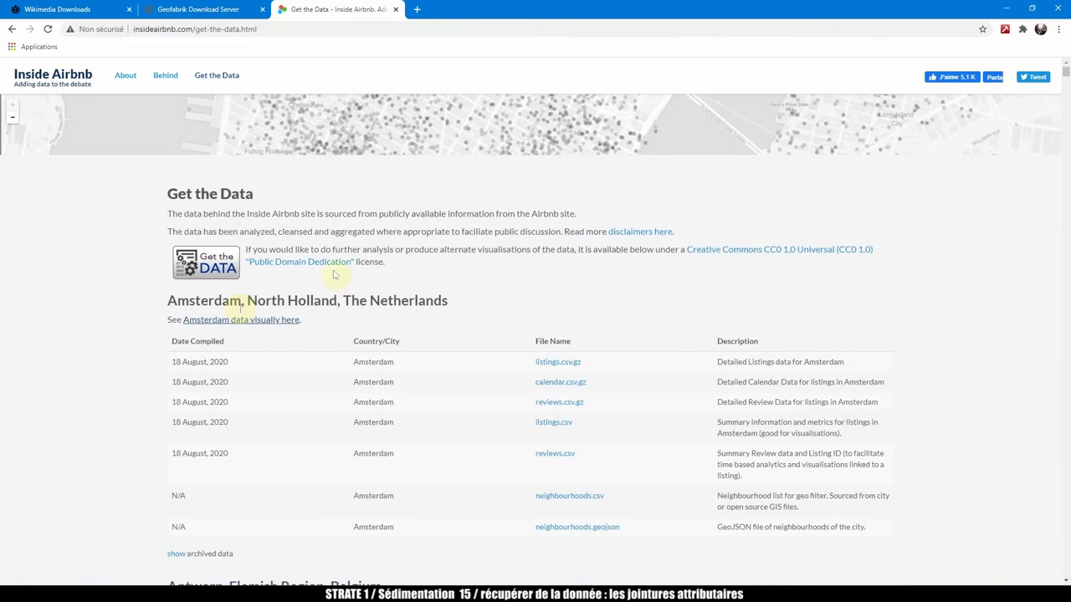
# Open Inside Airbnb's visual map of Amsterdam in a new tab and examine its room type breakdown.
pyautogui.keyDown('ctrl'); pyautogui.click(259, 326); pyautogui.keyUp('ctrl')
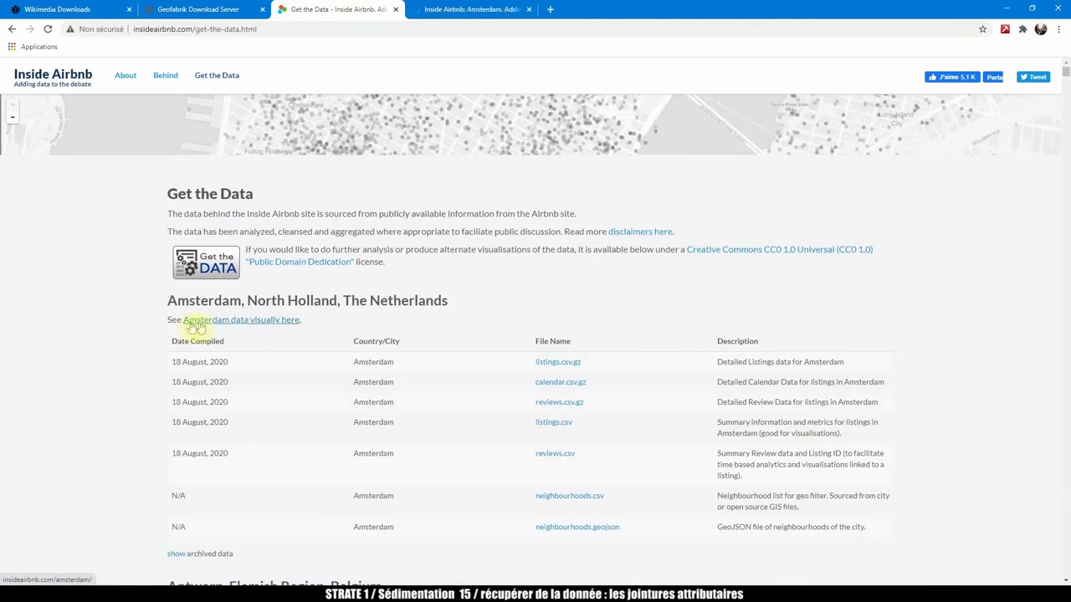
pyautogui.click(486, 9)
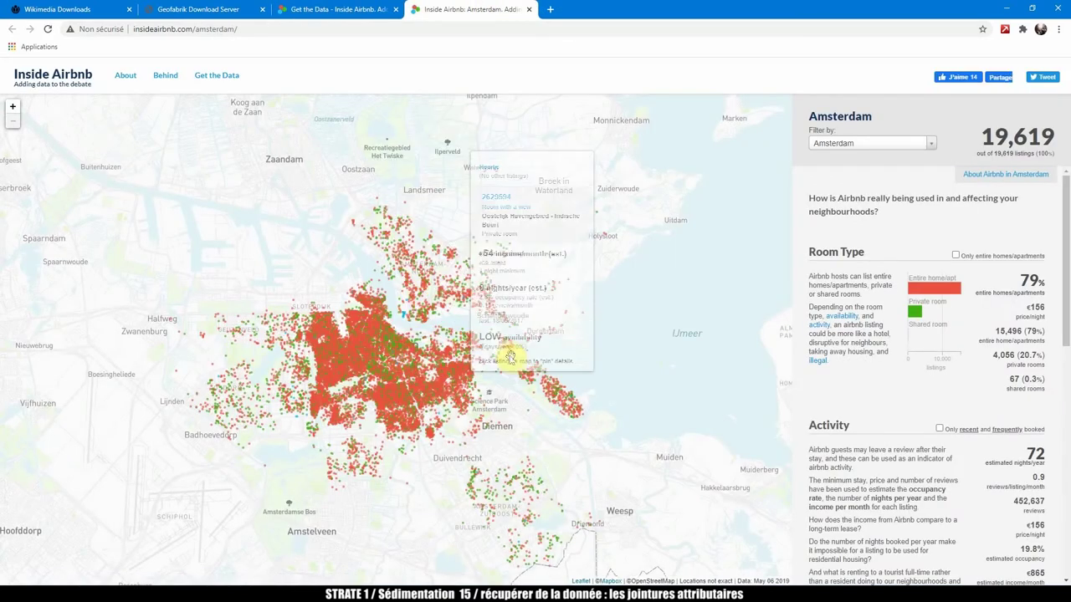
pyautogui.click(944, 290)
pyautogui.click(920, 303)
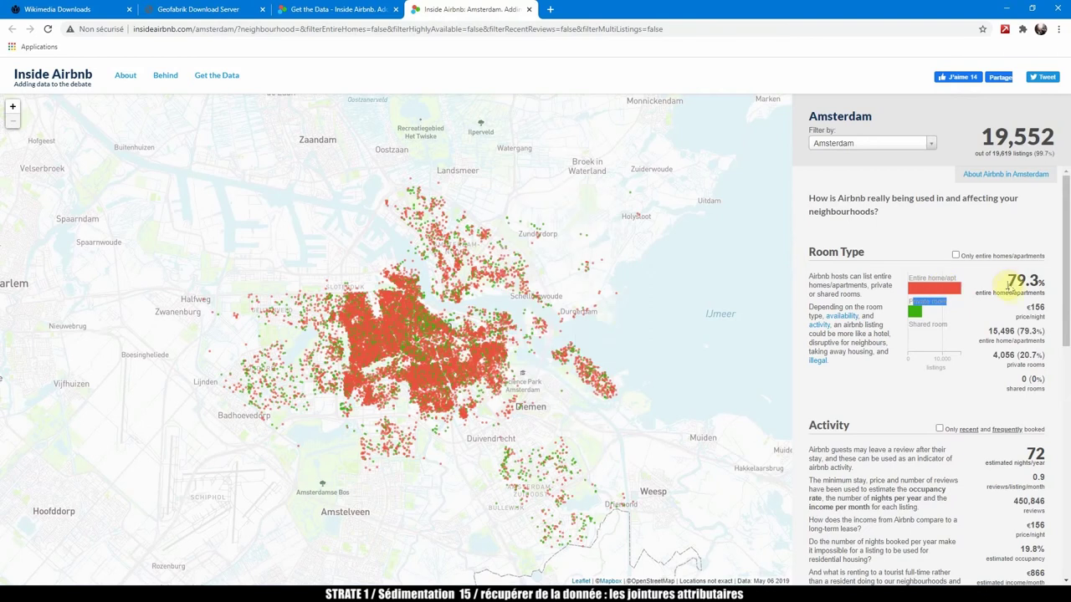
pyautogui.moveTo(1009, 280); pyautogui.dragTo(1046, 282)
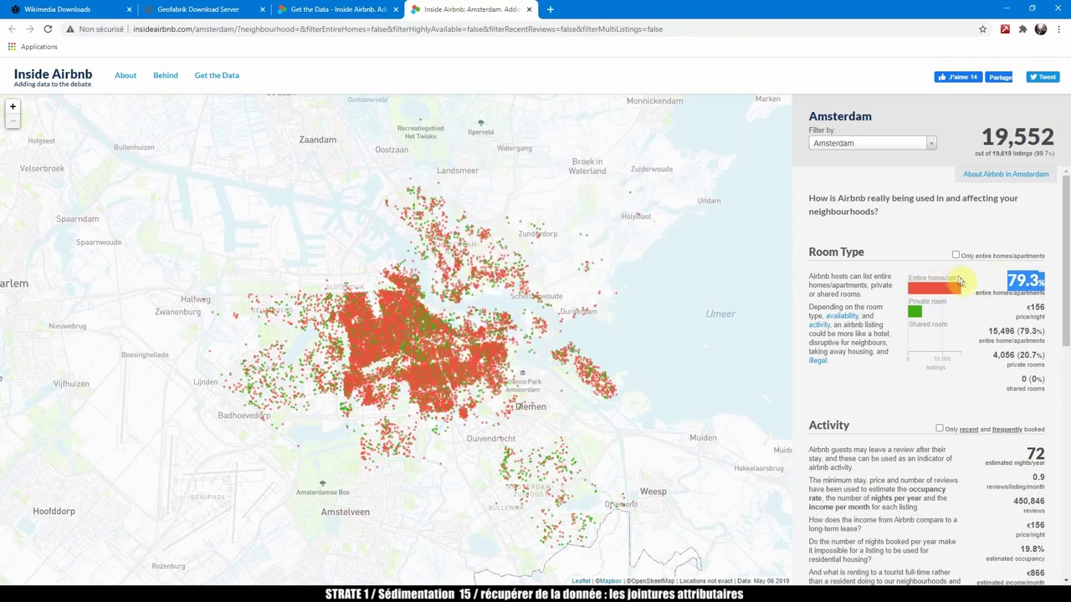
pyautogui.click(918, 285)
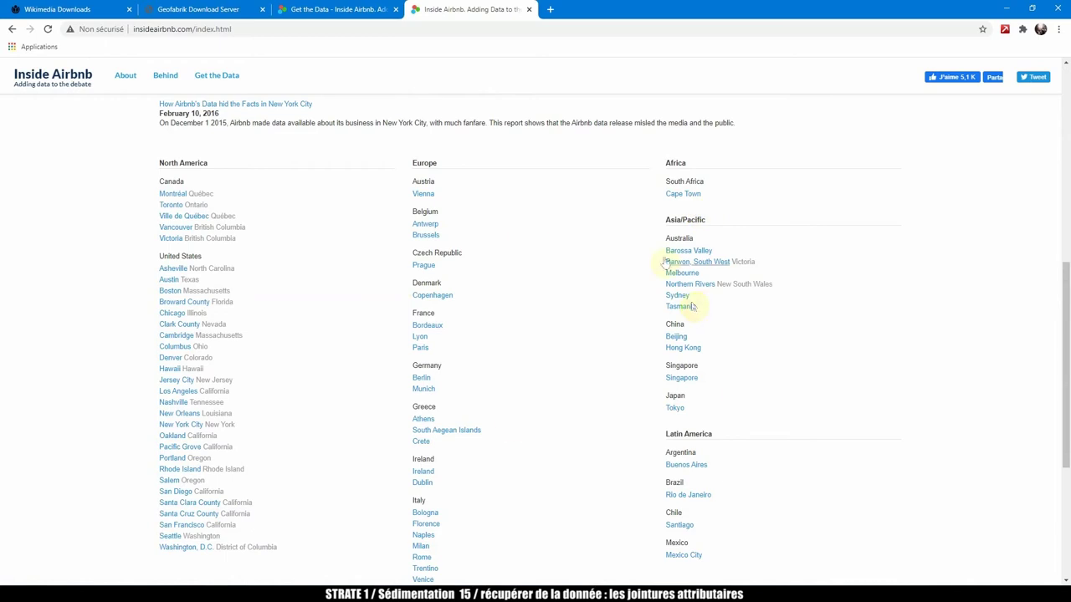
# Review the cities covered on Inside Airbnb's home page, comparing the France entries with the Africa section.
pyautogui.moveTo(1065, 279); pyautogui.dragTo(1053, 306)
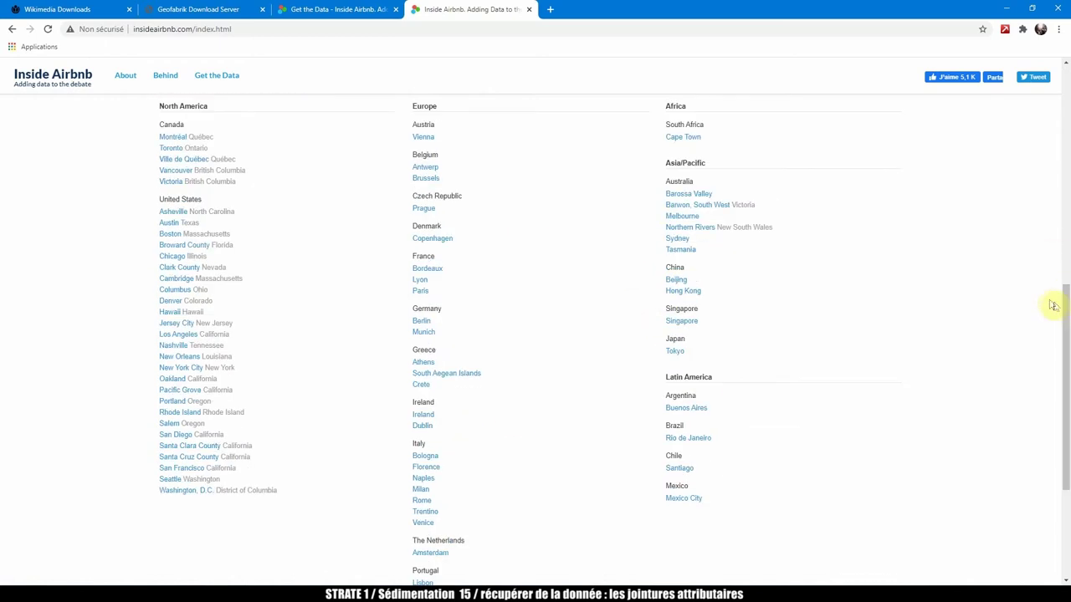
pyautogui.moveTo(410, 256); pyautogui.dragTo(462, 297)
pyautogui.click(463, 297)
pyautogui.moveTo(665, 107); pyautogui.dragTo(697, 110)
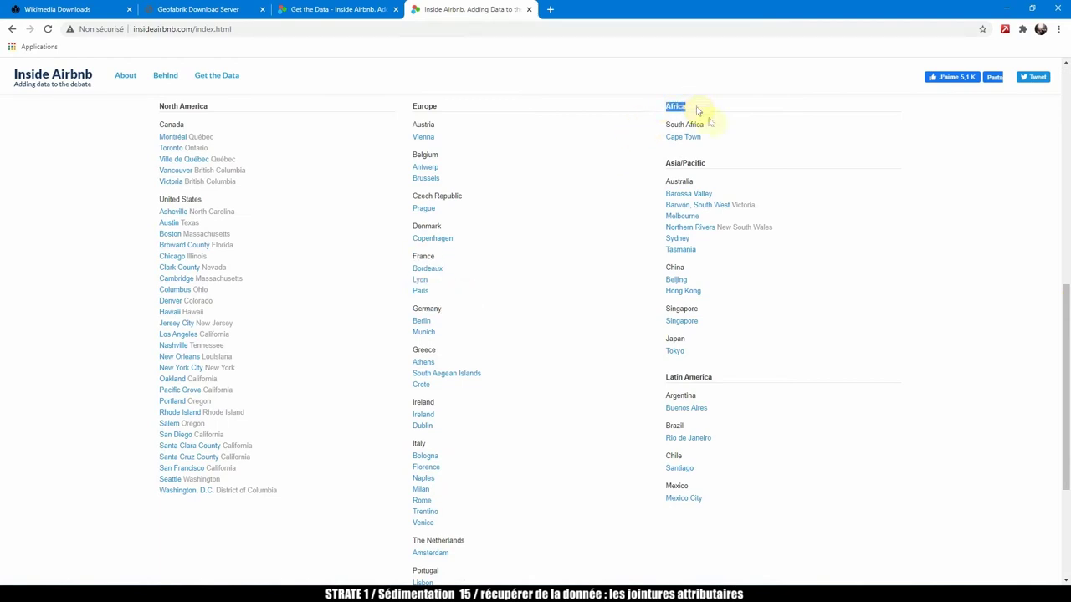
pyautogui.moveTo(718, 149); pyautogui.dragTo(663, 149)
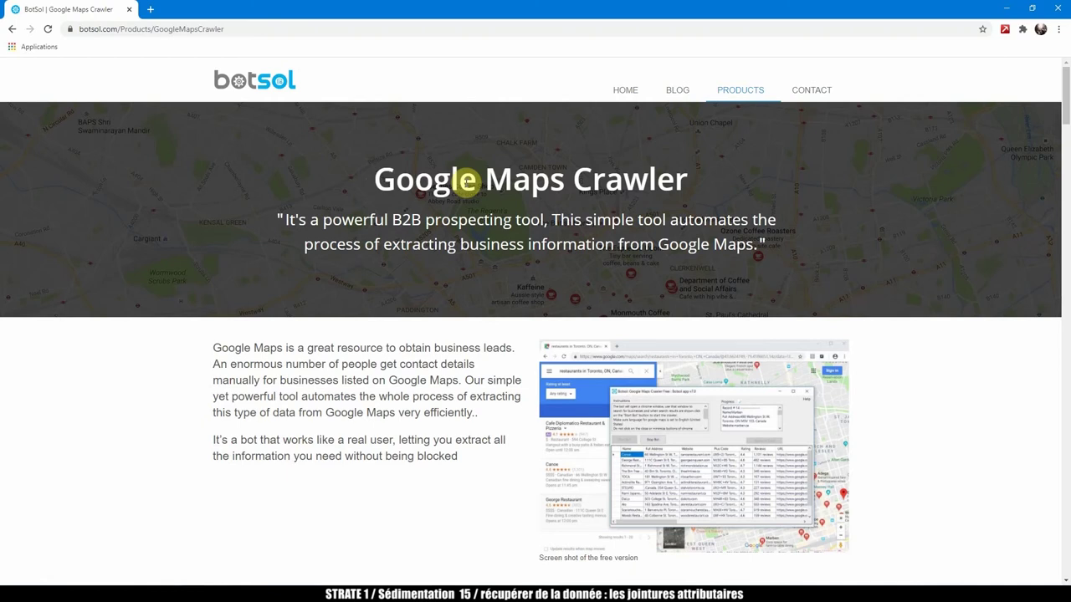
# On BotSol's Google Maps Crawler page, examine the price plans and compare the address, coordinate and URL fields of the free and full versions.
pyautogui.scroll(-10, 686, 246)
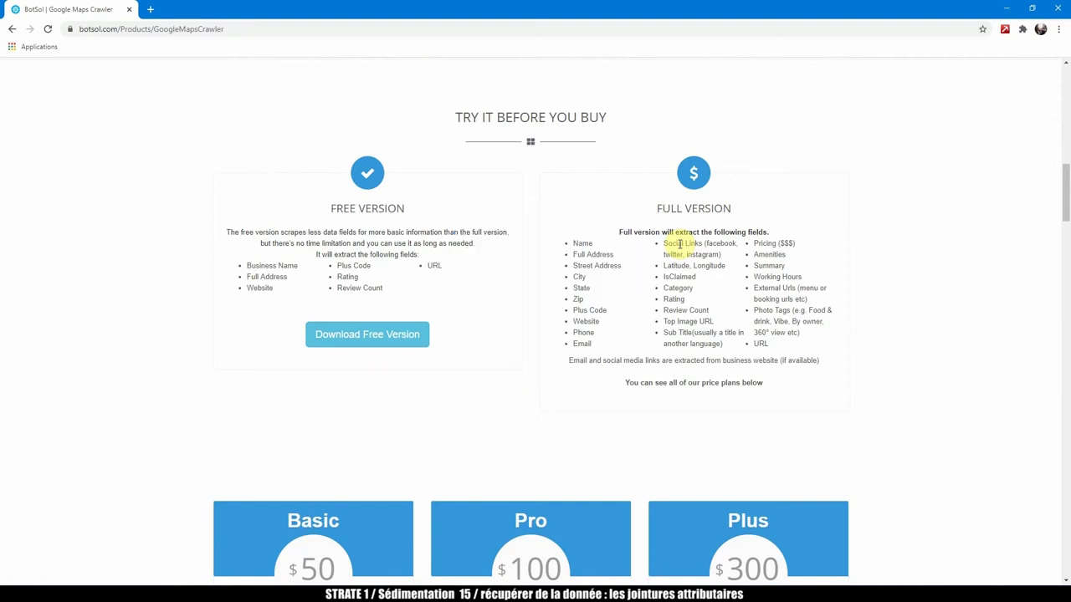
pyautogui.moveTo(650, 210); pyautogui.dragTo(746, 212)
pyautogui.scroll(-2, 740, 214)
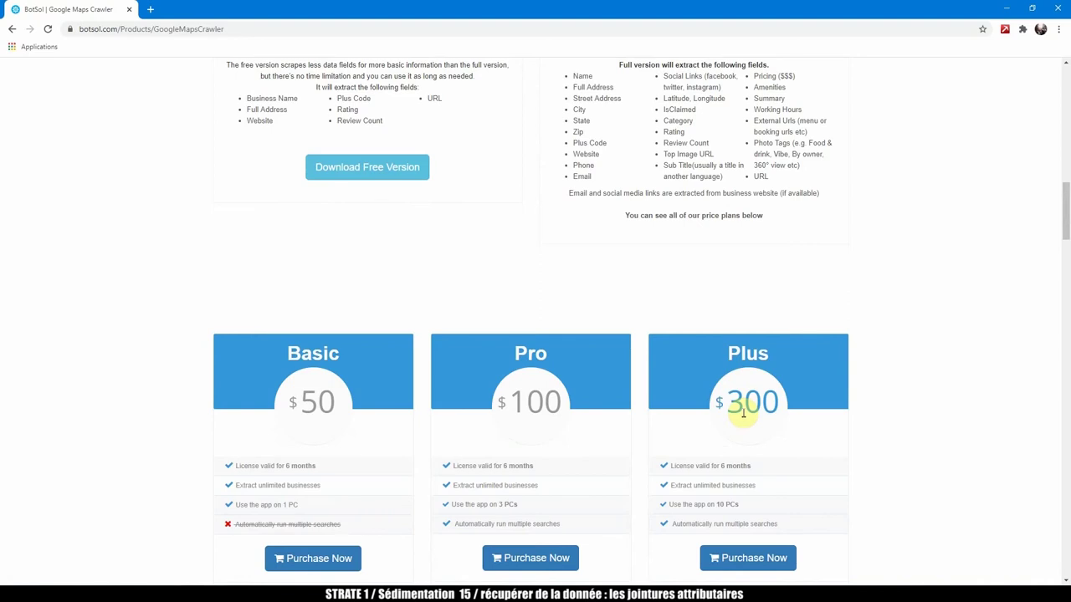
pyautogui.scroll(1, 742, 413)
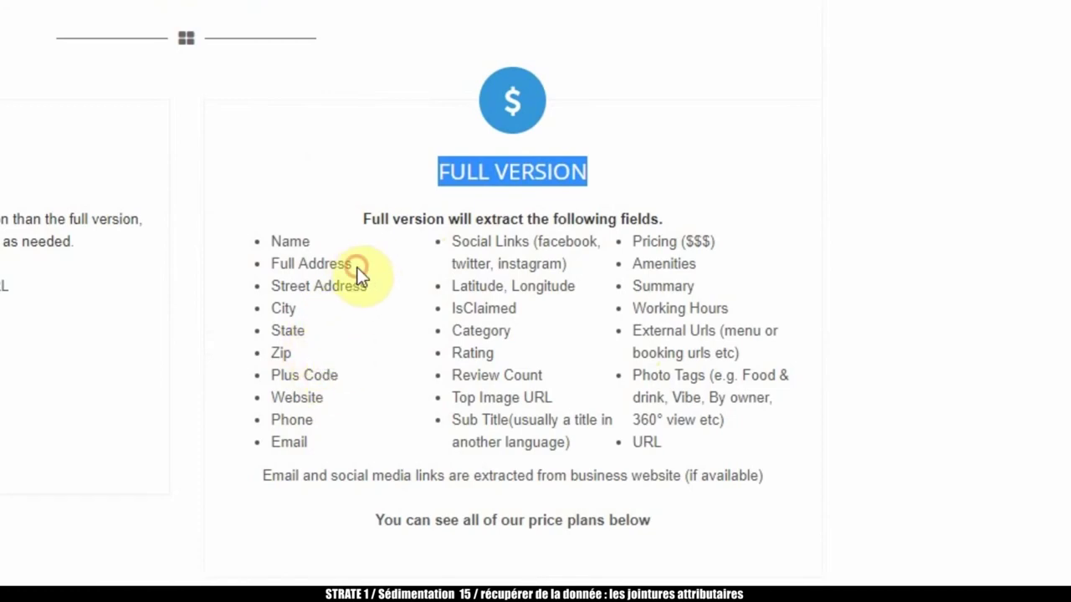
pyautogui.moveTo(358, 274); pyautogui.dragTo(264, 273)
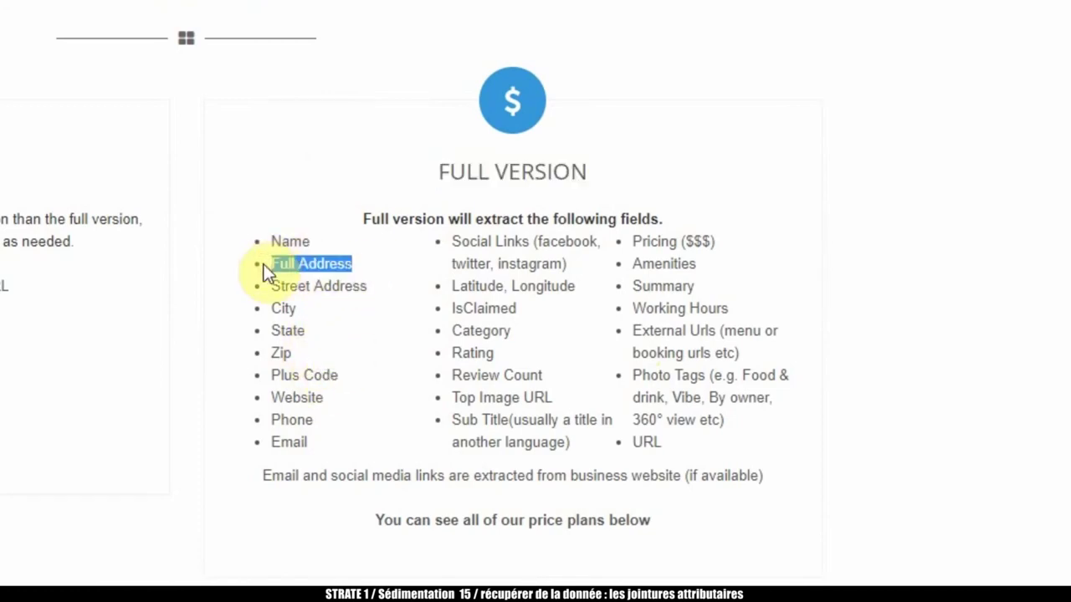
pyautogui.click(453, 286)
pyautogui.moveTo(453, 287); pyautogui.dragTo(583, 286)
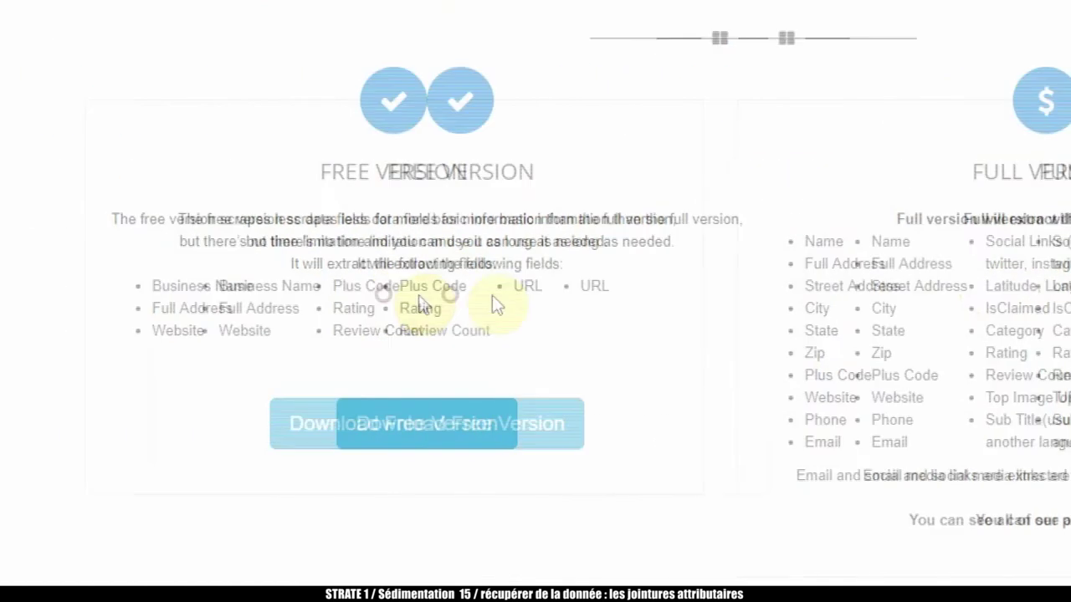
pyautogui.moveTo(378, 310); pyautogui.dragTo(291, 310)
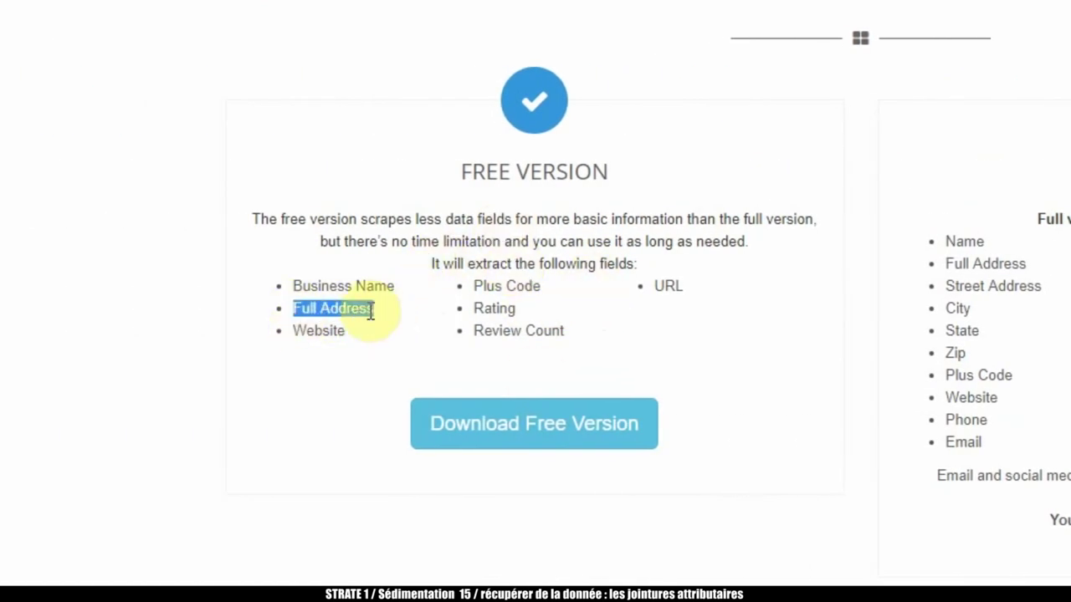
pyautogui.moveTo(717, 286); pyautogui.dragTo(651, 285)
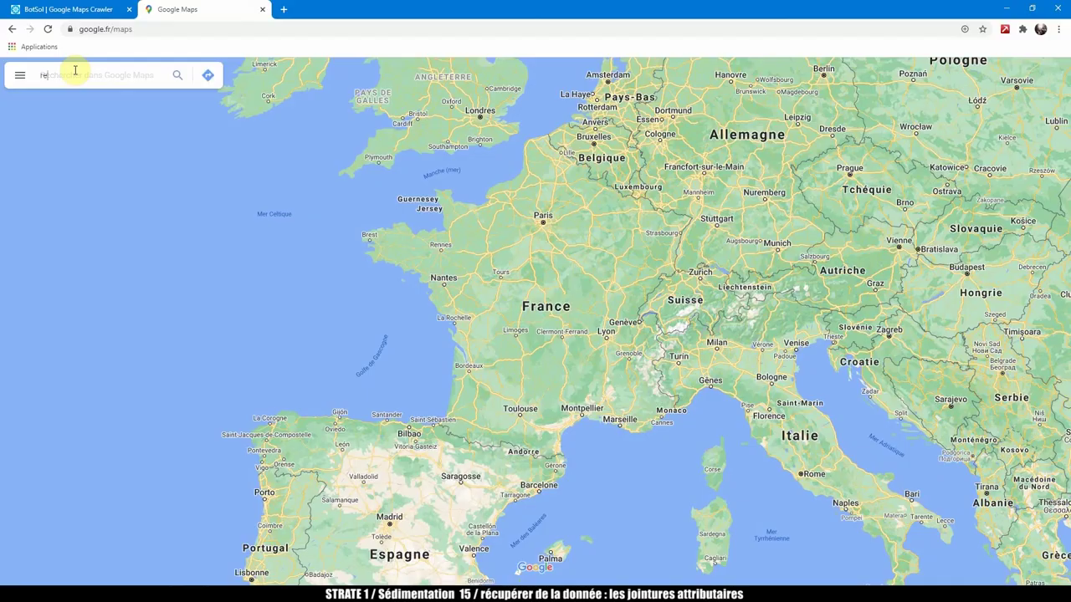
# Search Google Maps for "restaurant rome", and search again with just "restaurant" around Rome.
pyautogui.write('restaurant rome')
pyautogui.press('Return')
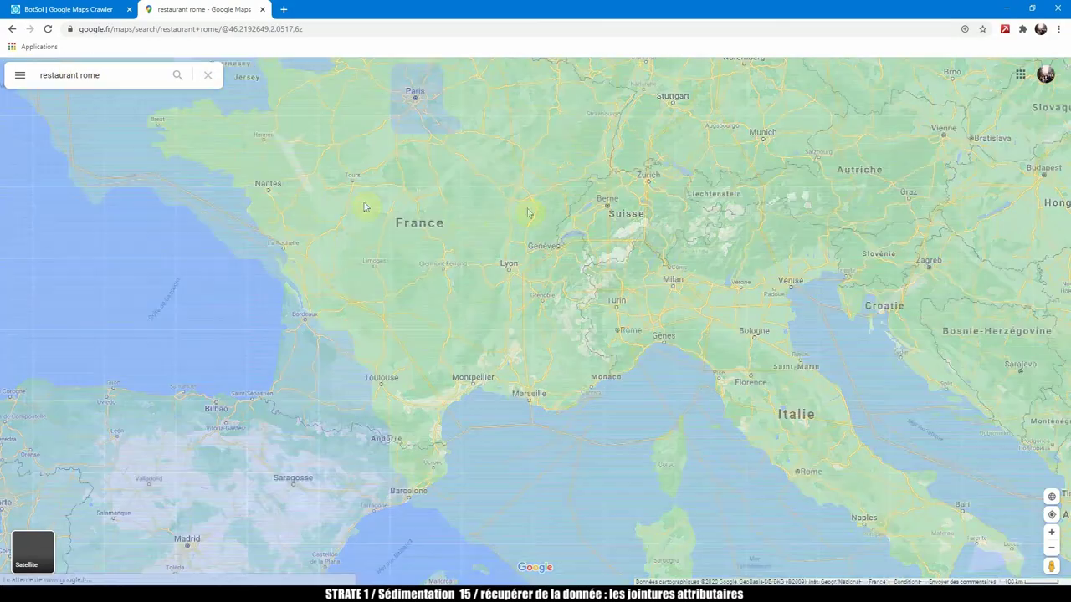
pyautogui.tripleClick(66, 74)
pyautogui.write('restaurant')
pyautogui.press('Return')
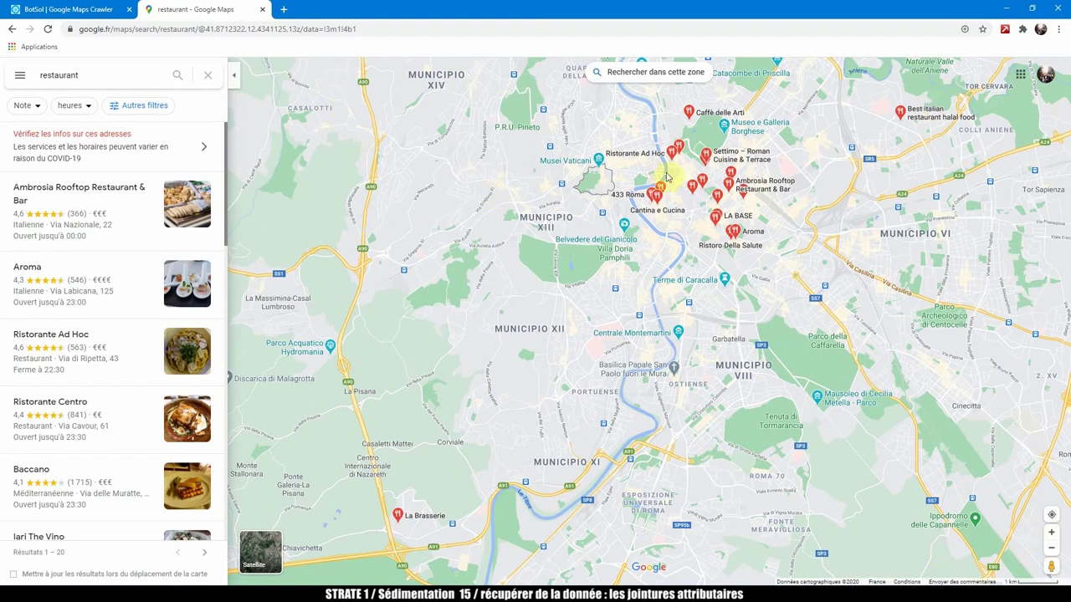
# Examine the restaurant results on the map at street, world and regional scales, ending on central Rome.
pyautogui.moveTo(428, 199); pyautogui.dragTo(693, 370)
pyautogui.scroll(2, 710, 377)
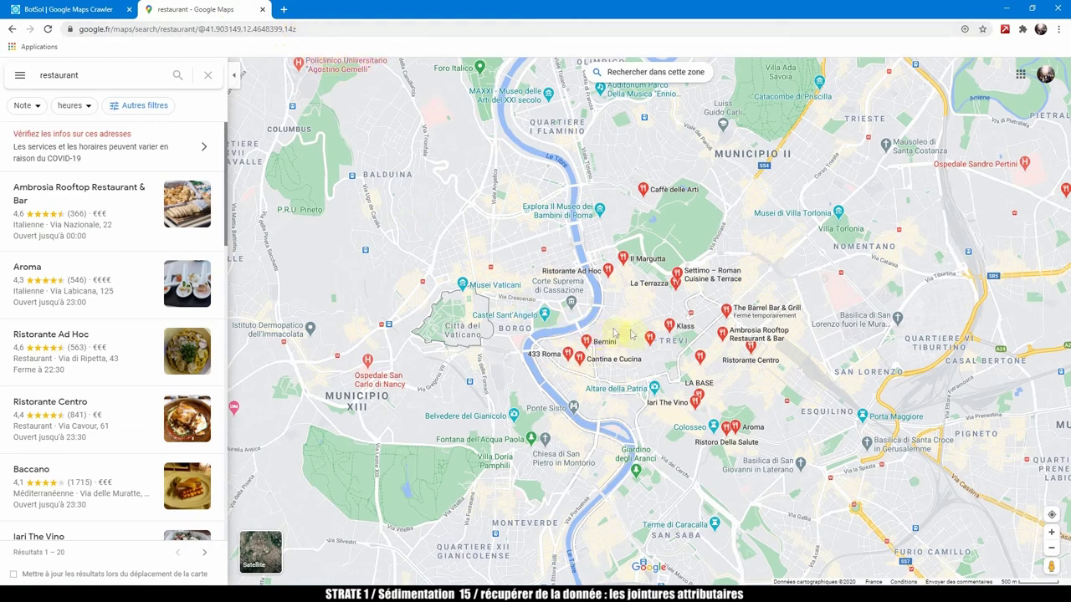
pyautogui.scroll(5, 645, 318)
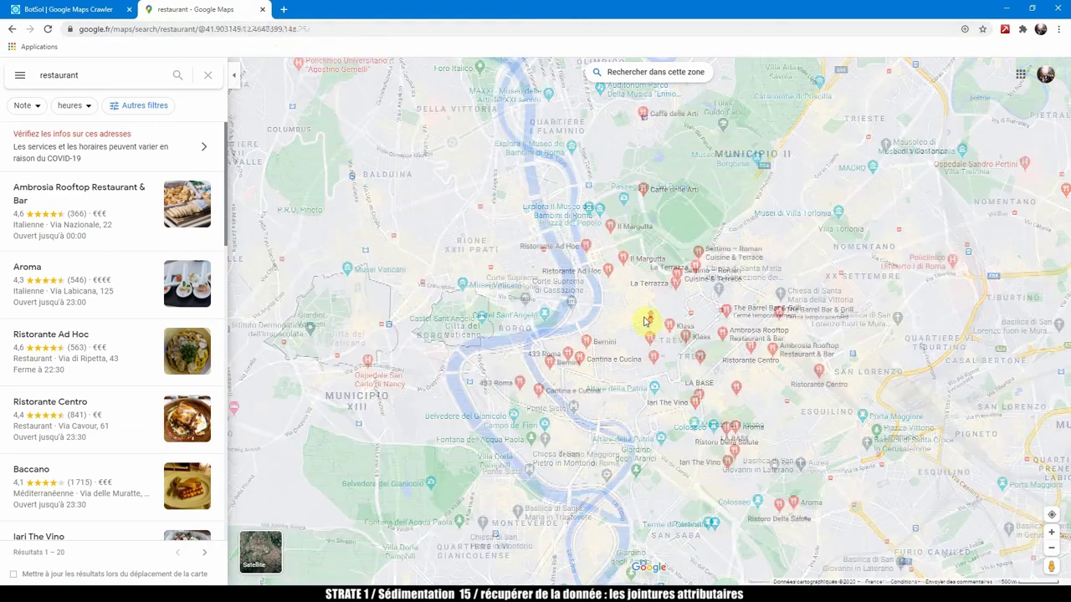
pyautogui.scroll(3, 610, 307)
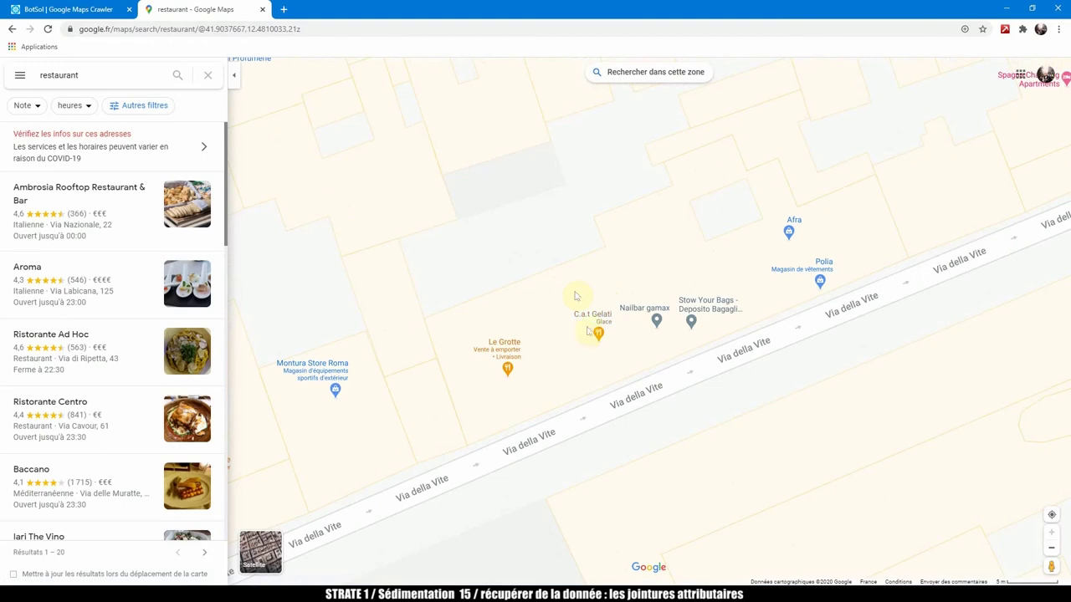
pyautogui.scroll(-3, 557, 283)
pyautogui.scroll(-15, 557, 284)
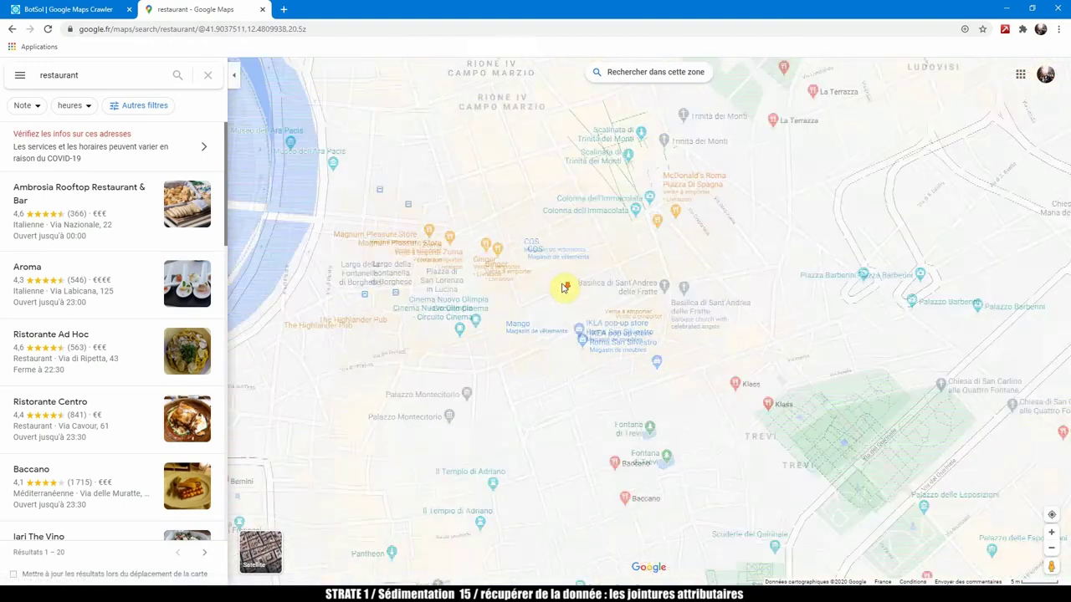
pyautogui.scroll(-3, 561, 293)
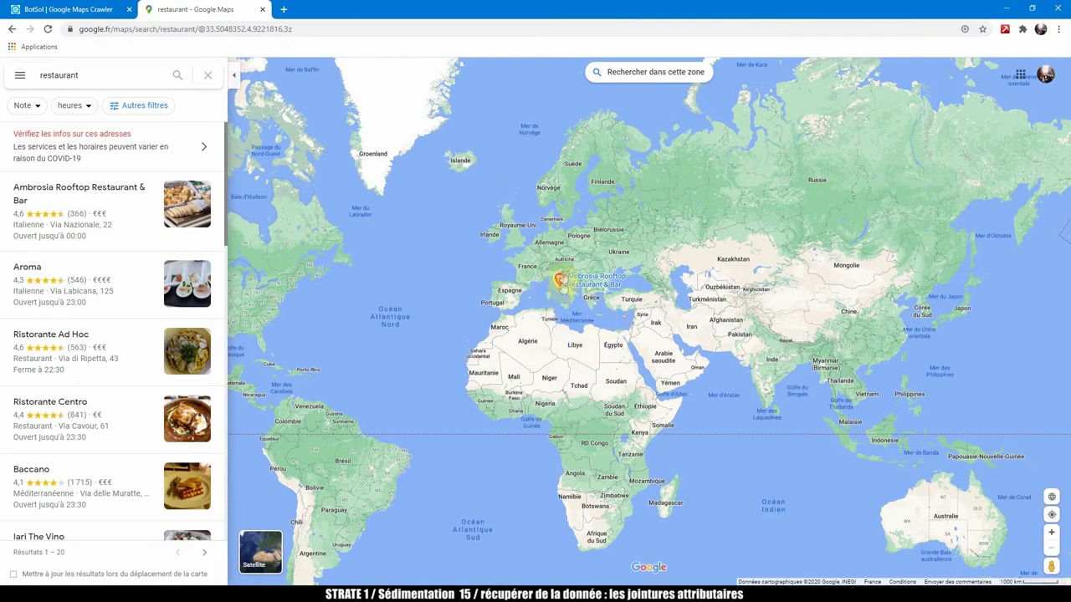
pyautogui.scroll(3, 544, 293)
pyautogui.scroll(5, 561, 303)
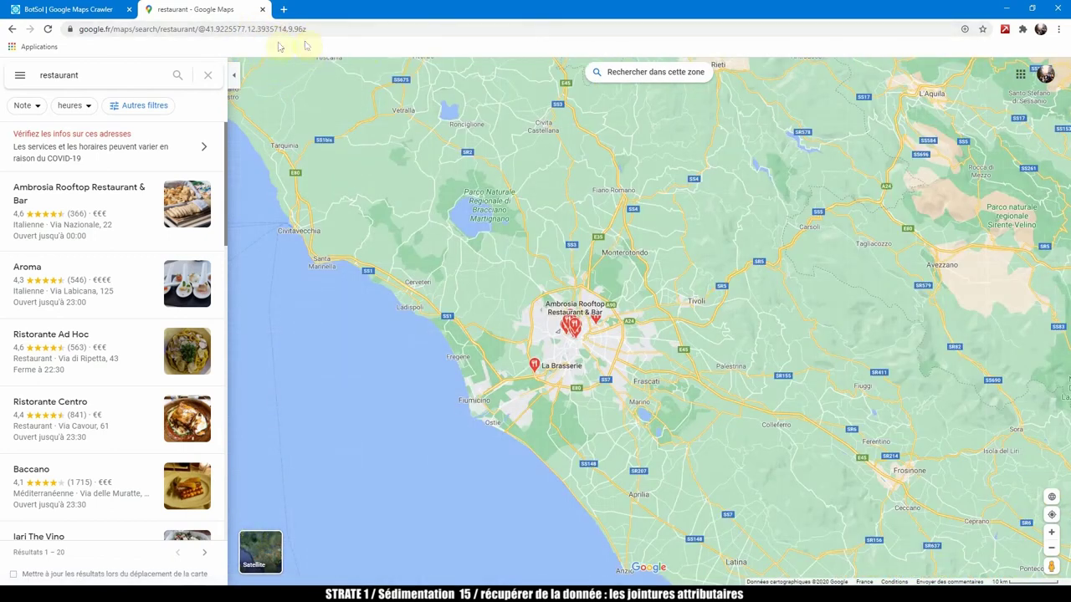
pyautogui.scroll(1, 572, 335)
pyautogui.scroll(4, 572, 334)
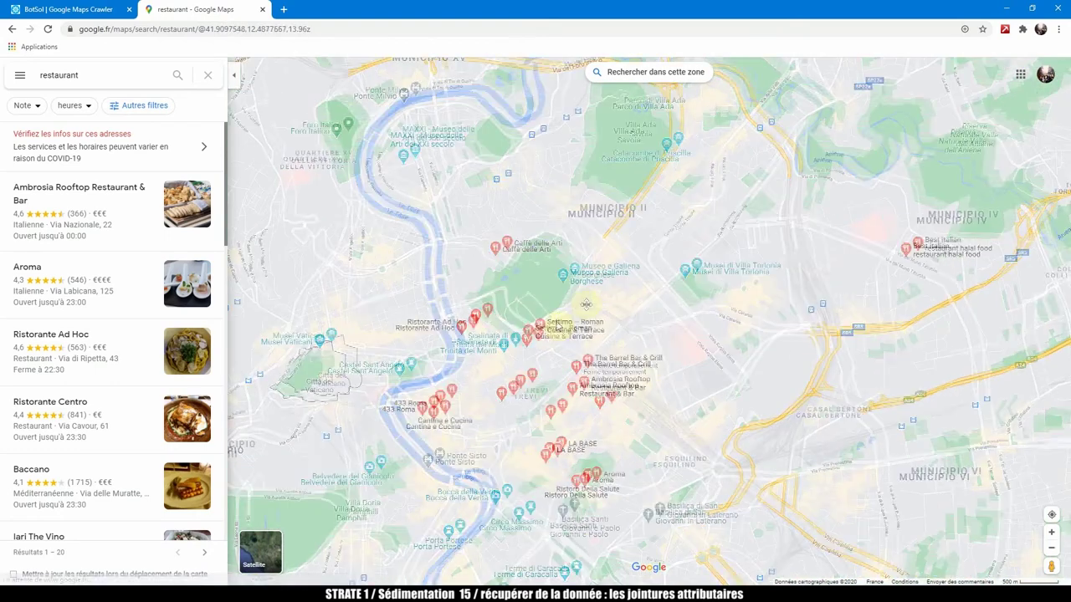
pyautogui.moveTo(502, 266); pyautogui.dragTo(540, 239)
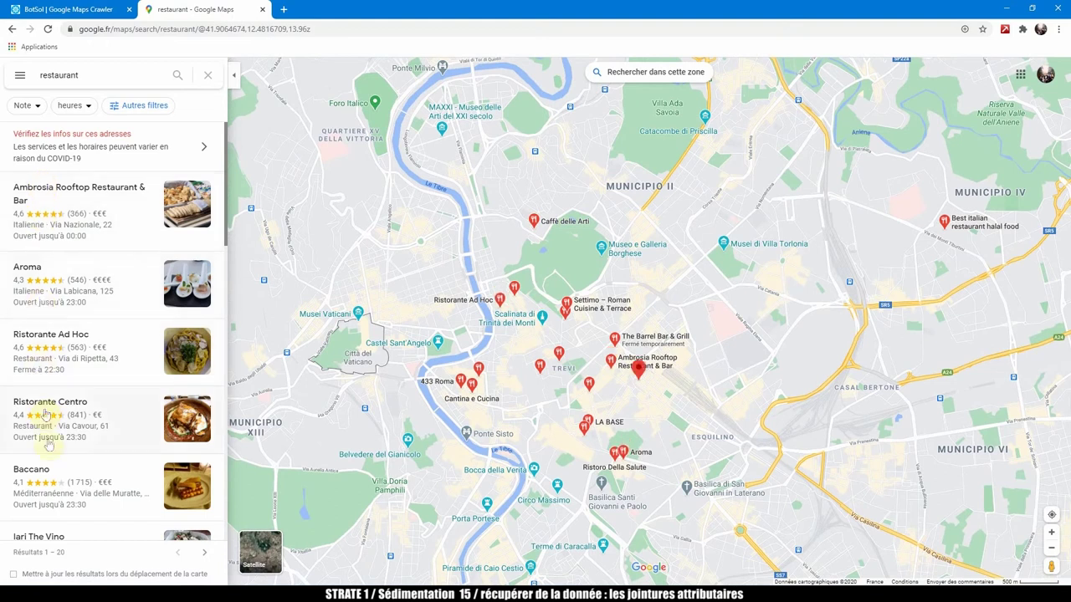
# Open the Caffè delle Arti listing, find its latitude and longitude in the page URL, and open the Klass listing.
pyautogui.click(533, 219)
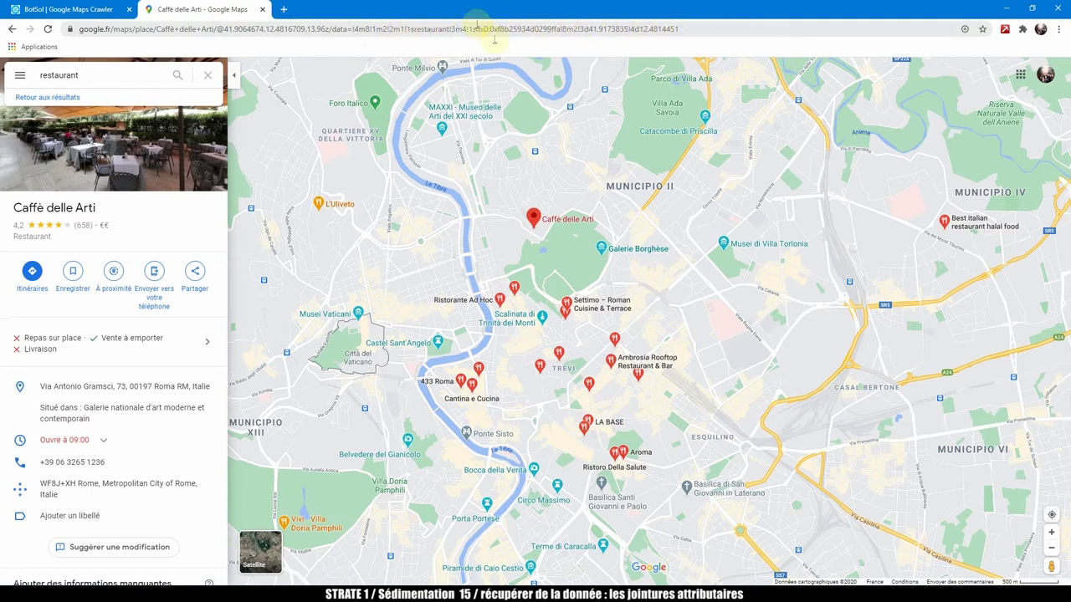
pyautogui.moveTo(639, 29); pyautogui.dragTo(681, 29)
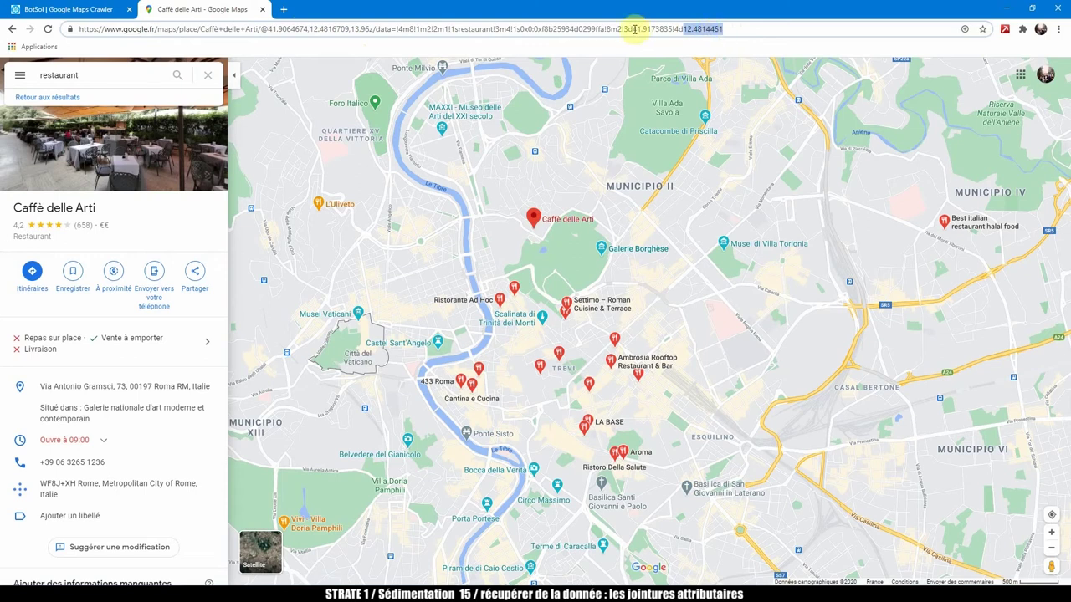
pyautogui.moveTo(633, 29)
pyautogui.mouseDown()
pyautogui.moveTo(660, 29)
pyautogui.moveTo(646, 29)
pyautogui.mouseUp()
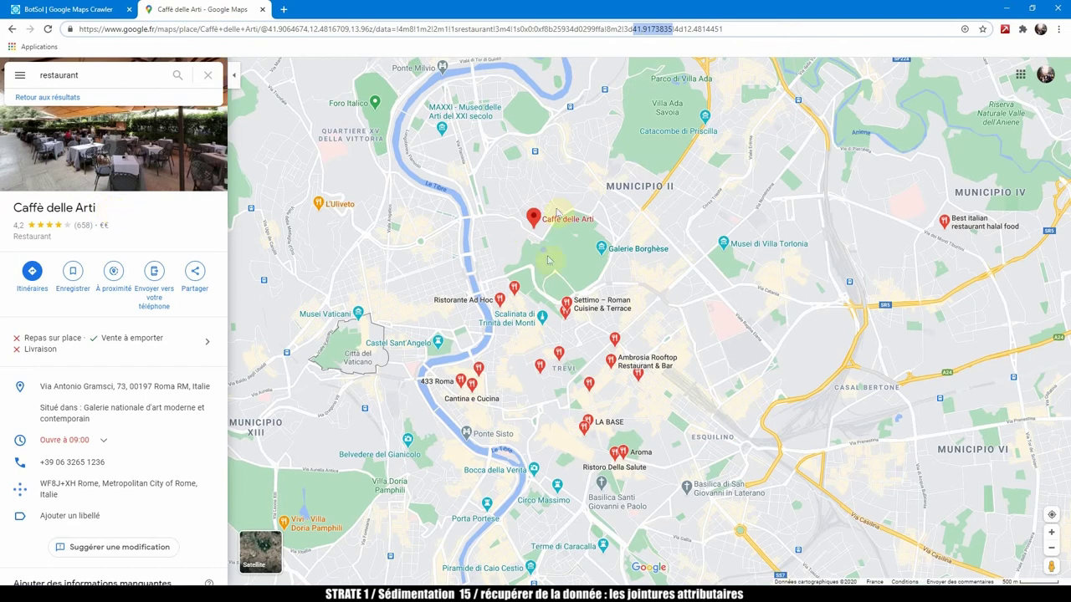
pyautogui.moveTo(525, 258); pyautogui.dragTo(548, 252)
pyautogui.click(581, 345)
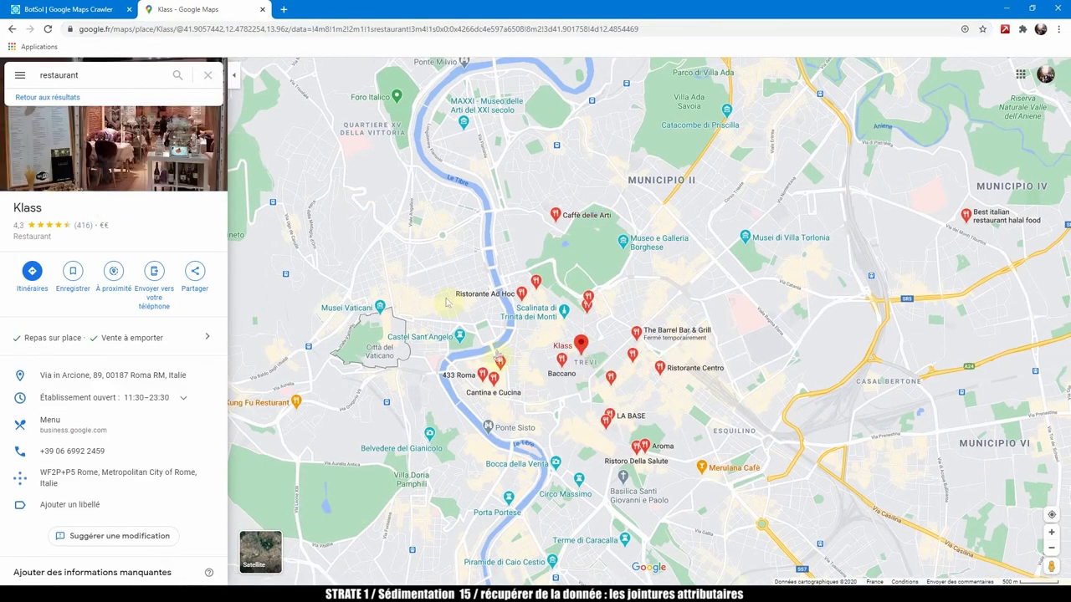
# Return to the BotSol page and compare the free version's URL field with the full version's list of extracted fields.
pyautogui.hotkey('ctrl', 'Tab')
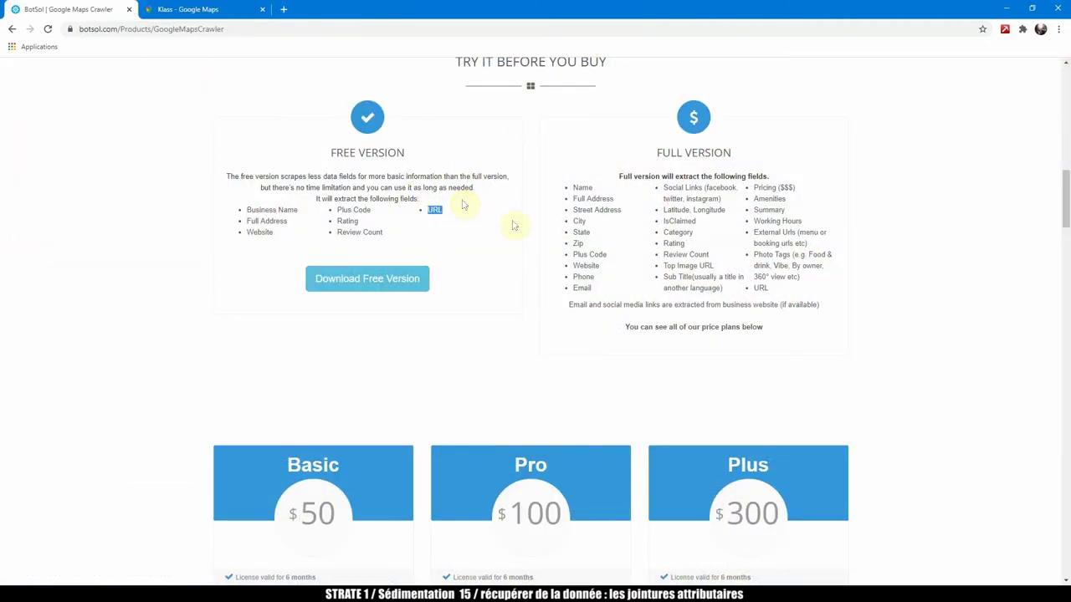
pyautogui.scroll(1, 502, 226)
pyautogui.click(456, 266)
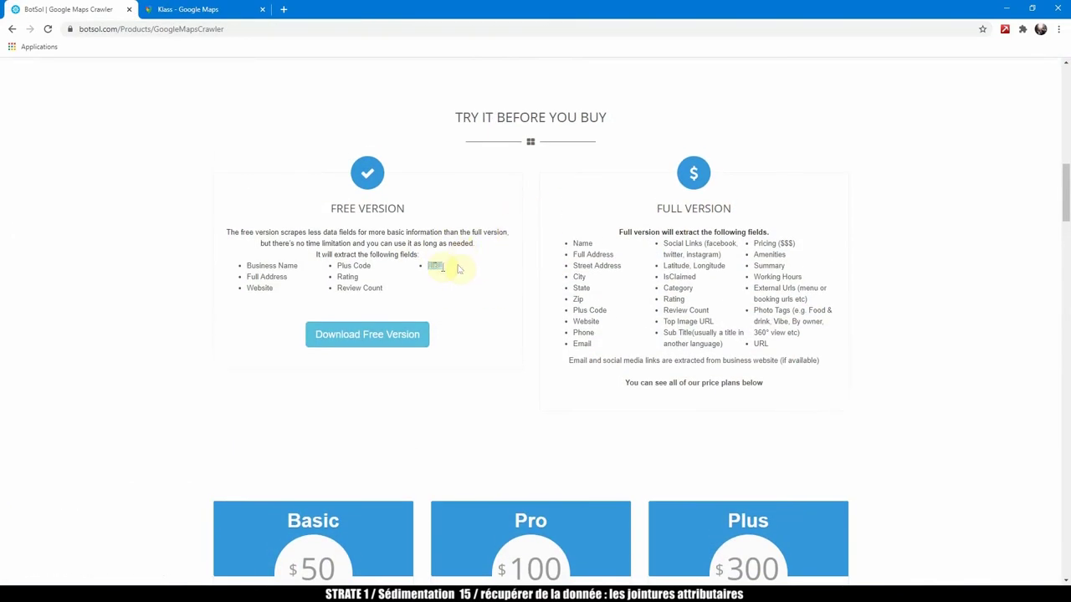
pyautogui.doubleClick(433, 266)
pyautogui.doubleClick(582, 243)
pyautogui.moveTo(604, 253); pyautogui.dragTo(711, 282)
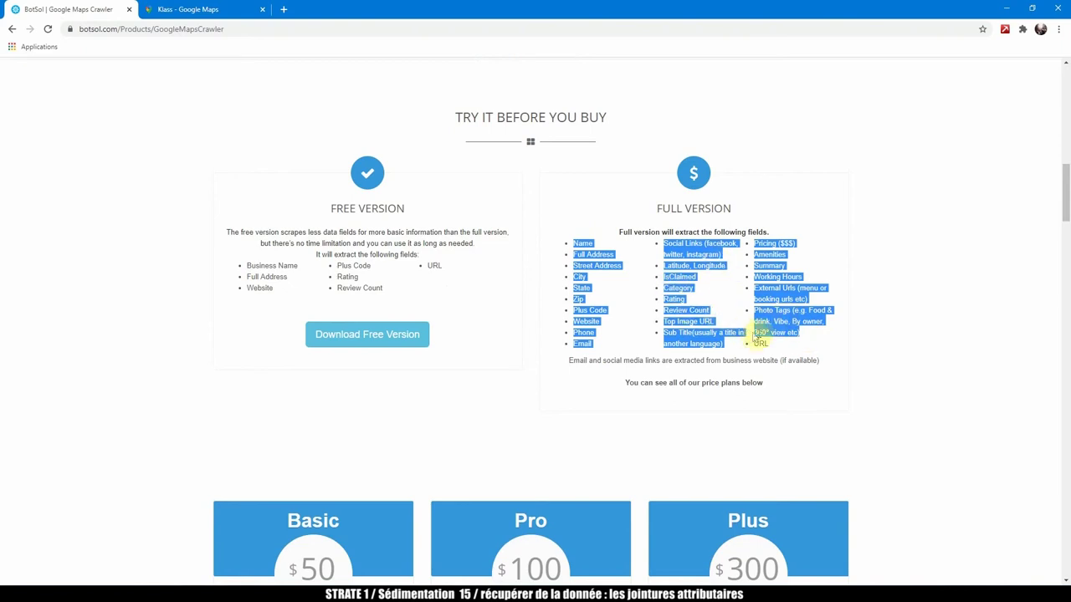
pyautogui.click(774, 346)
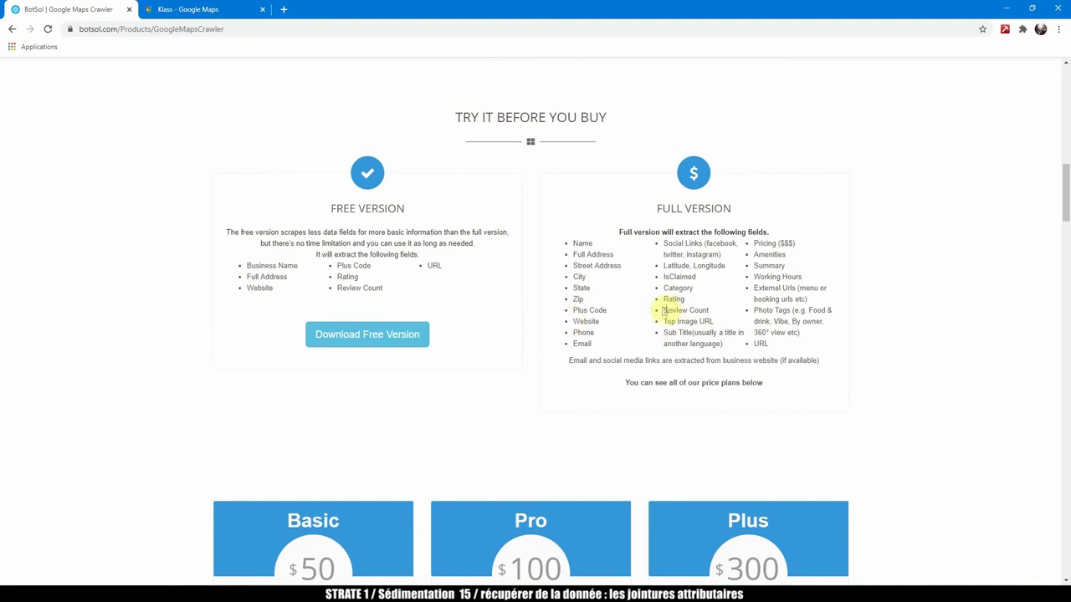
# Launch the Botsol application and open its Google Maps Crawler Free bot.
pyautogui.moveTo(663, 316); pyautogui.dragTo(760, 296)
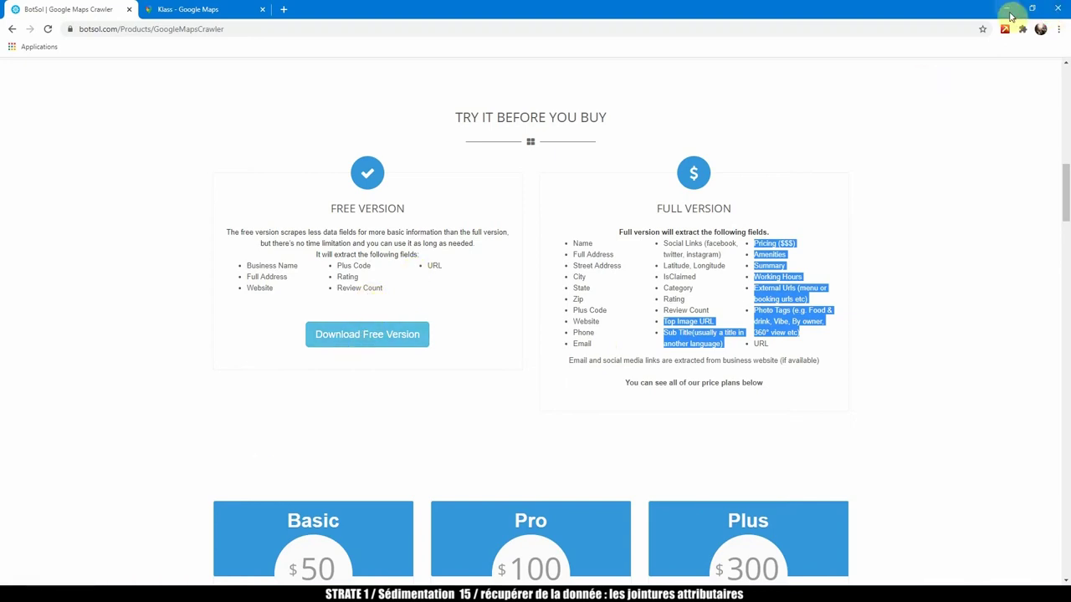
pyautogui.click(13, 585)
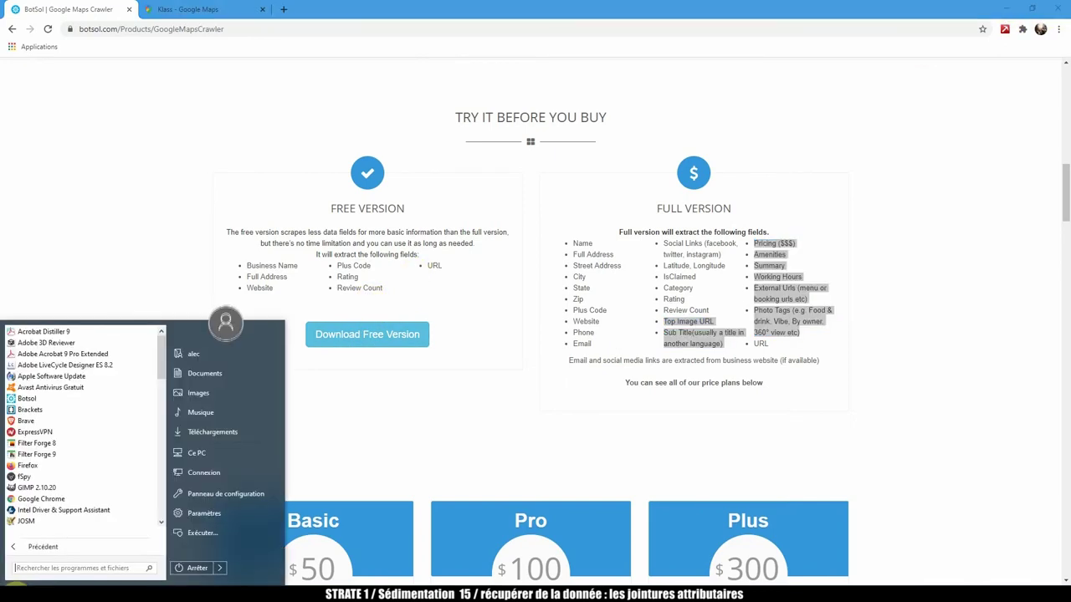
pyautogui.write('botso')
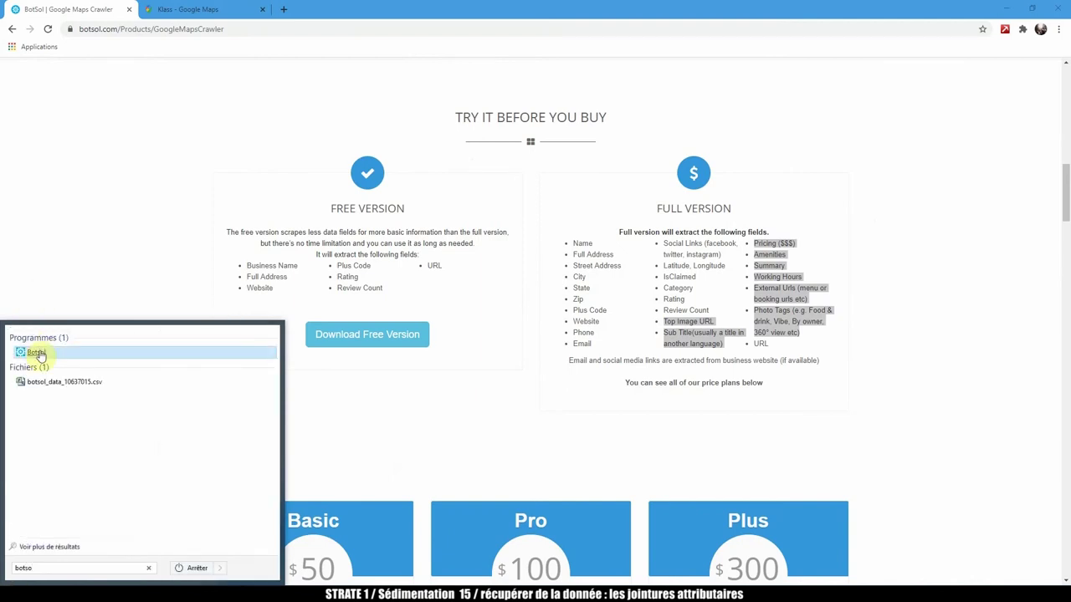
pyautogui.click(36, 352)
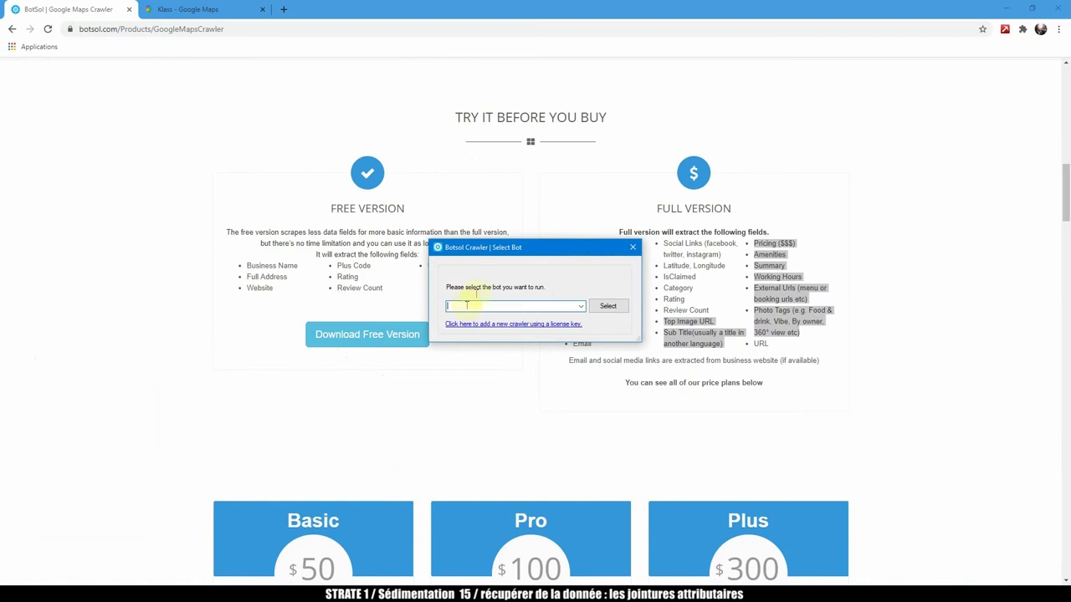
pyautogui.click(470, 306)
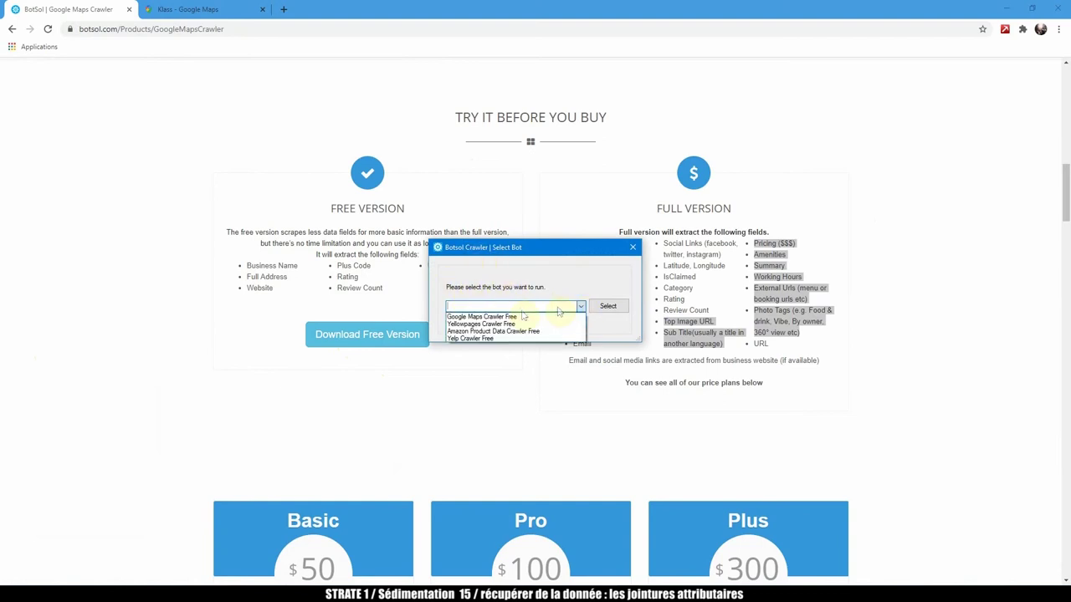
pyautogui.click(479, 317)
pyautogui.click(607, 308)
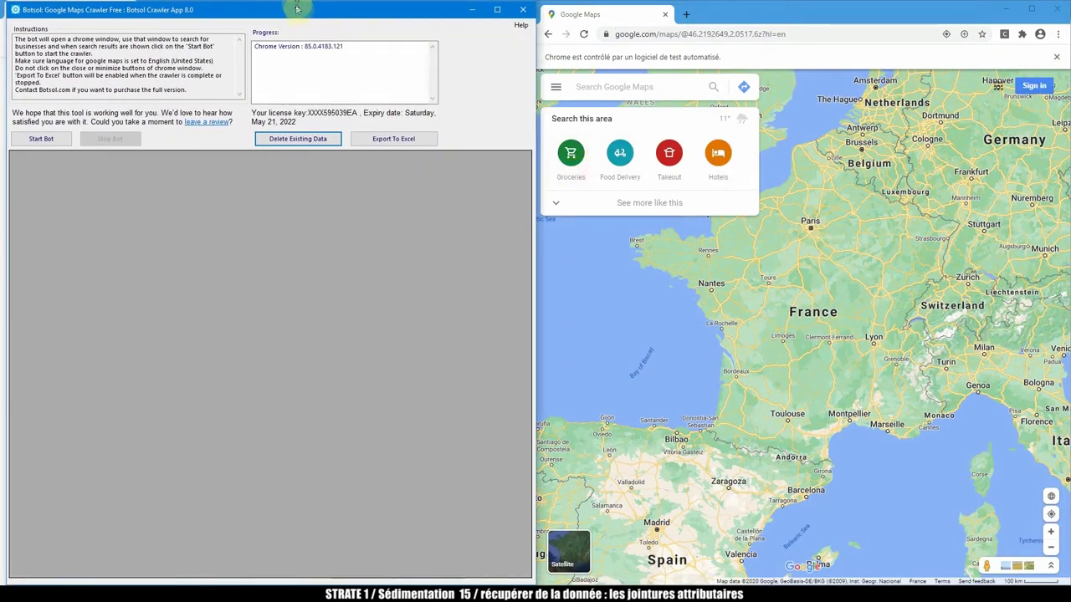
pyautogui.moveTo(293, 12); pyautogui.dragTo(290, 10)
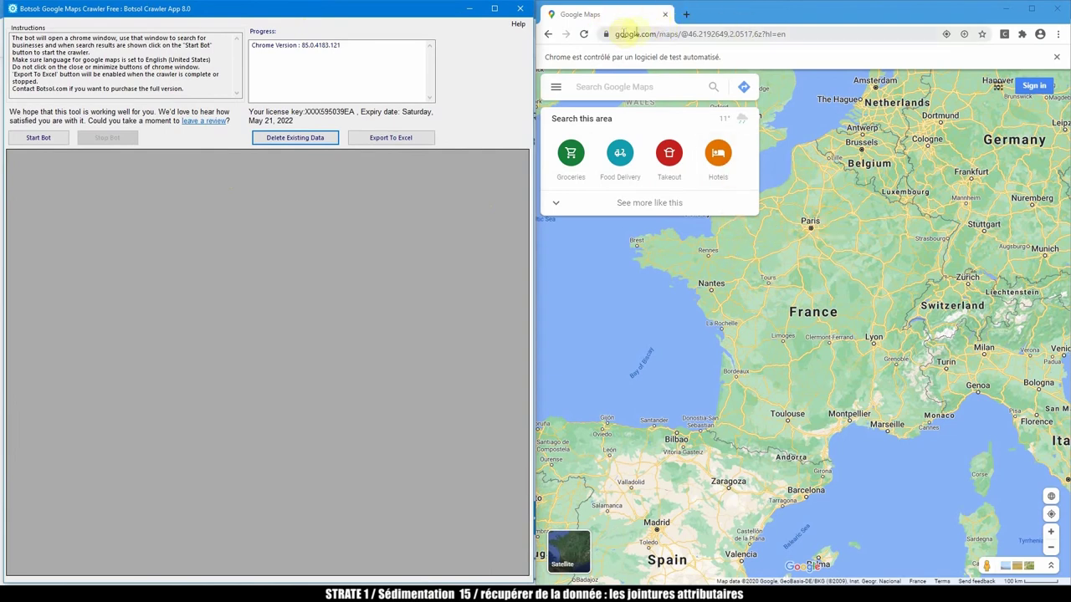
# In the crawler's Google Maps window, search for "suisse" to centre on Switzerland, and search for "banque".
pyautogui.click(589, 87)
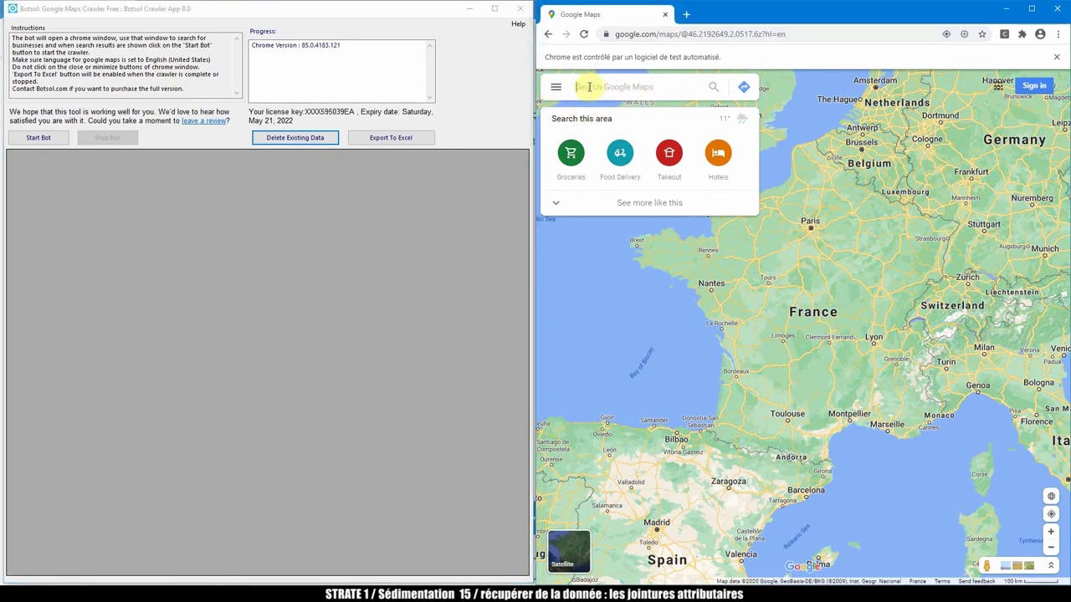
pyautogui.write('suisse')
pyautogui.press('Return')
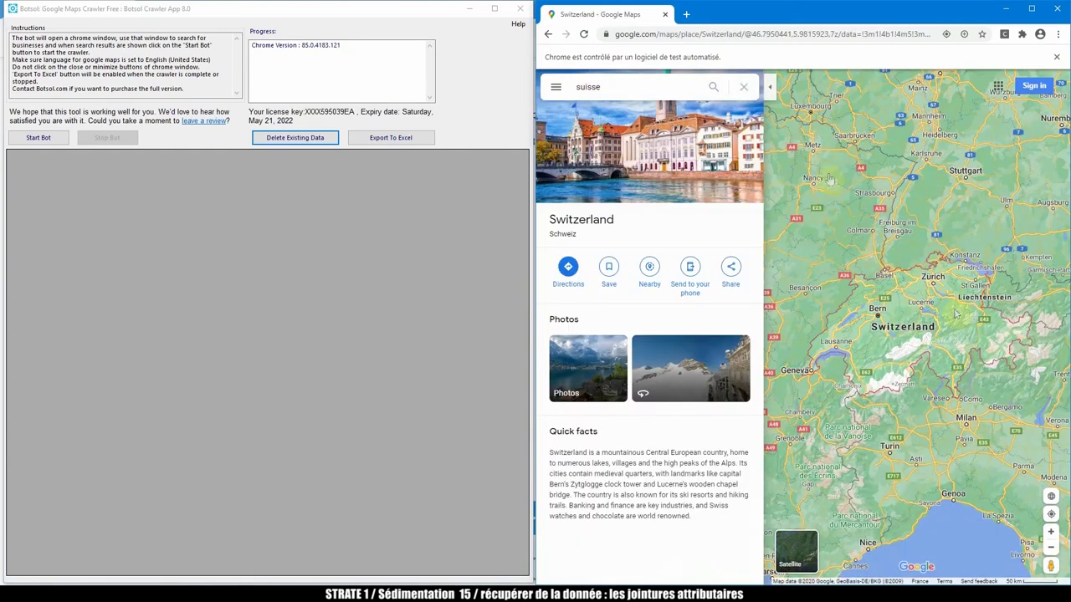
pyautogui.moveTo(627, 87); pyautogui.dragTo(570, 87)
pyautogui.write('banque')
pyautogui.press('Return')
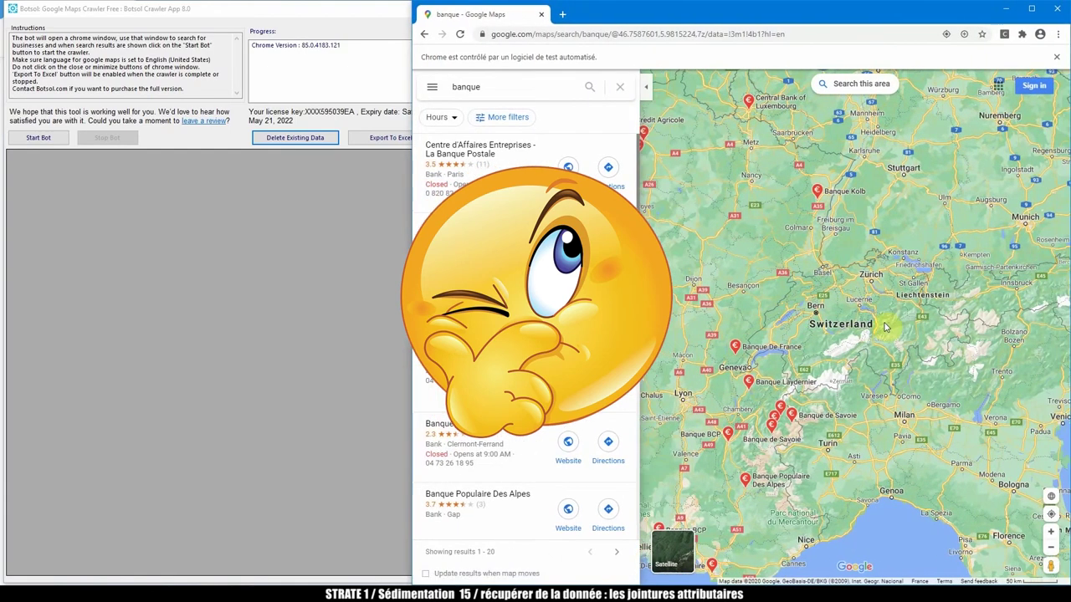
# Frame the map on Switzerland and rerun the "banque" search for that area.
pyautogui.doubleClick(855, 312)
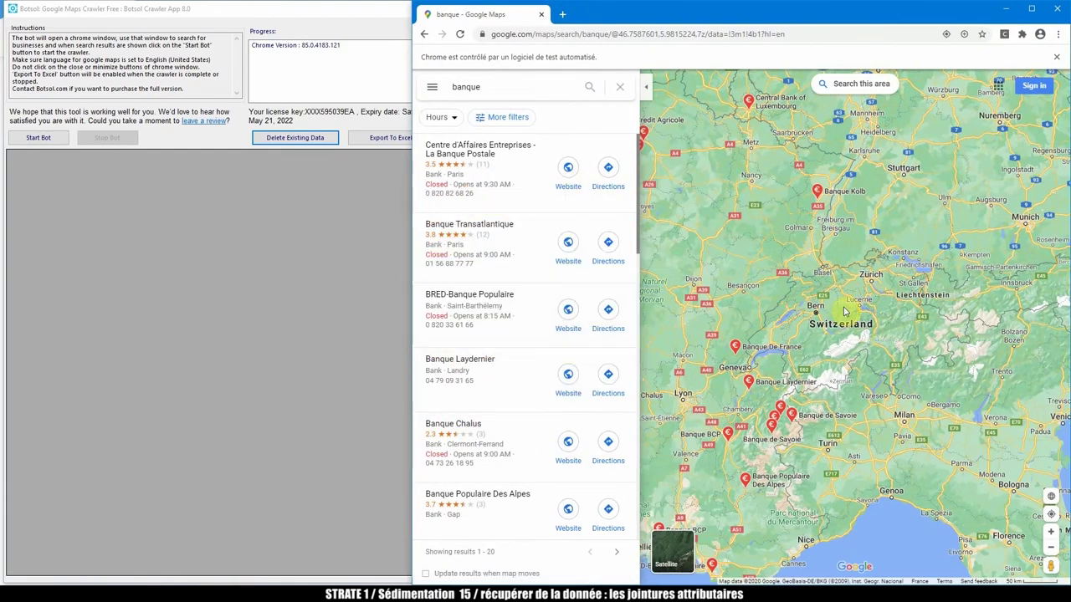
pyautogui.scroll(1, 858, 312)
pyautogui.scroll(1, 866, 317)
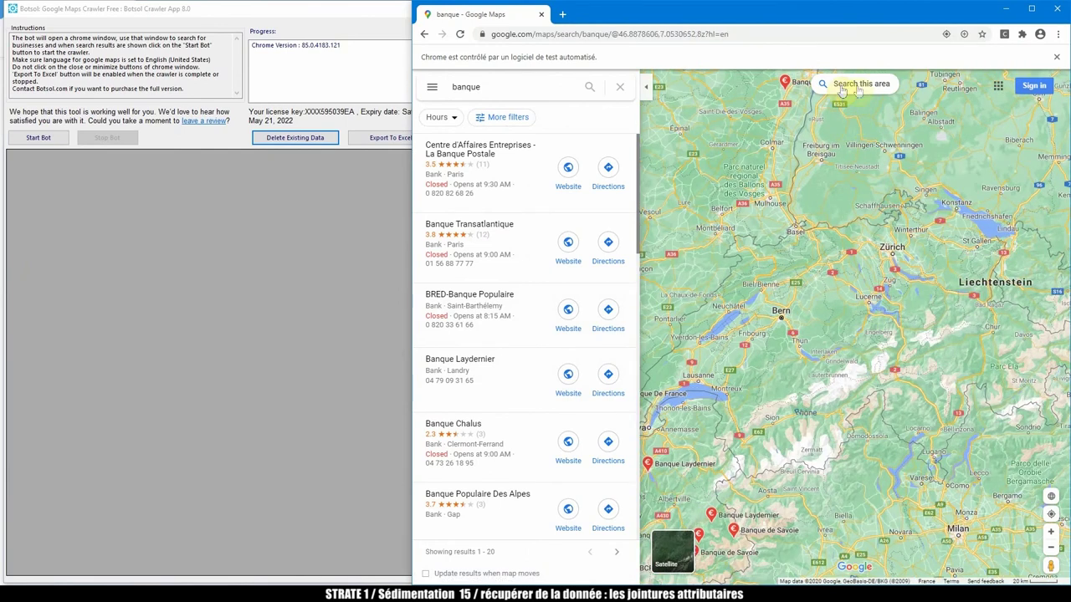
pyautogui.click(862, 85)
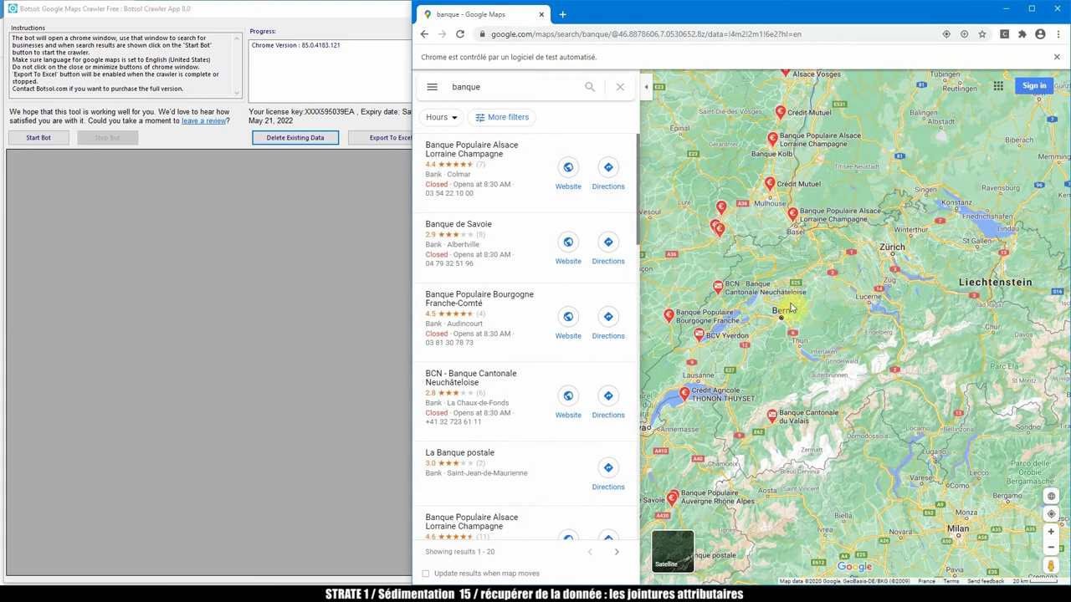
# Start the Botsol crawler on the bank results and bring its Google Maps window forward to watch.
pyautogui.click(318, 221)
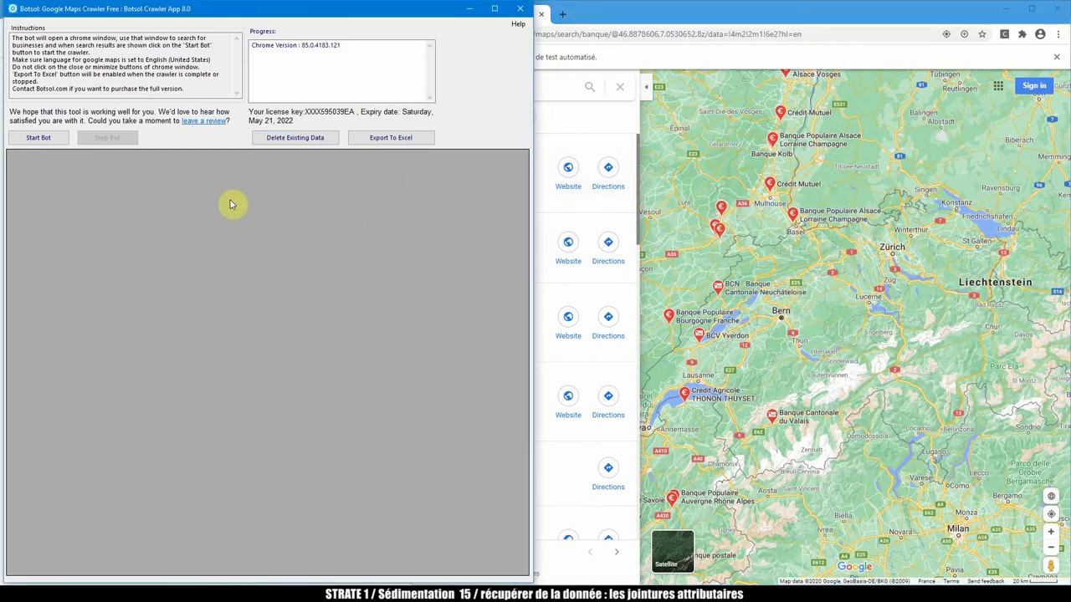
pyautogui.click(38, 140)
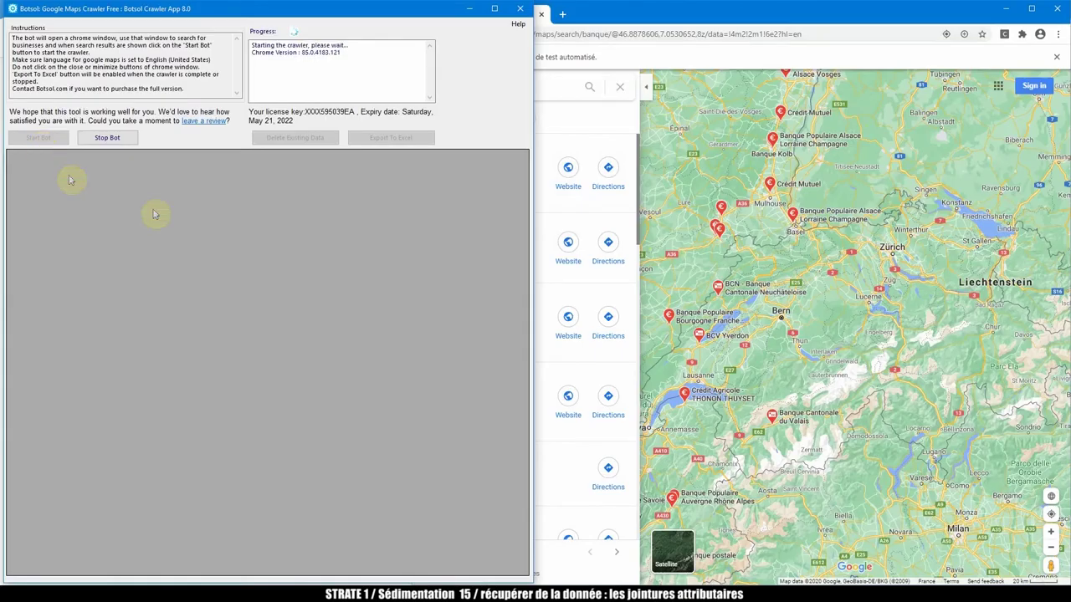
pyautogui.click(619, 15)
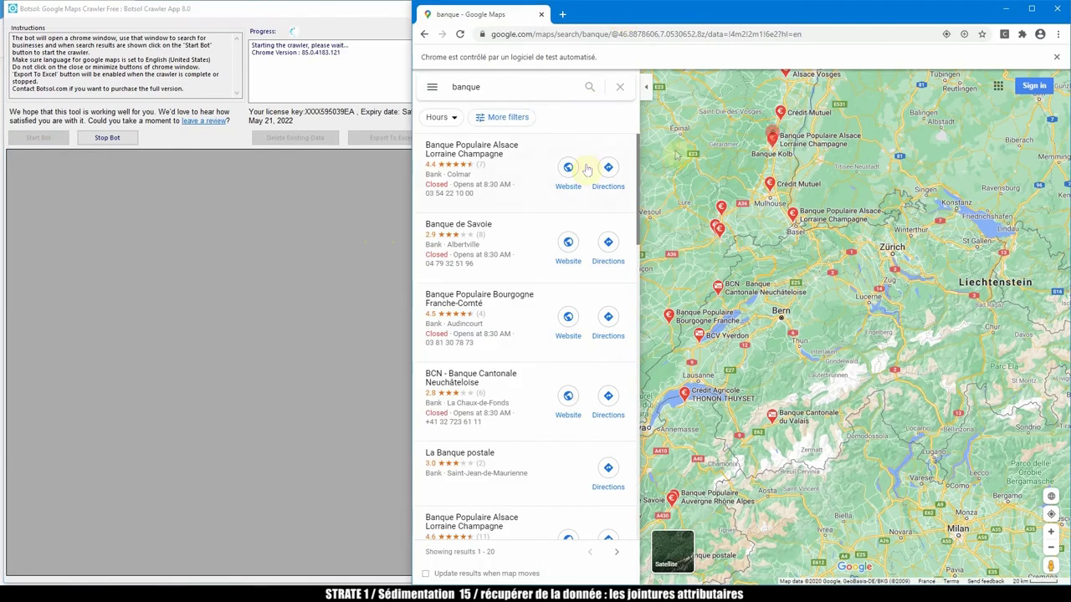
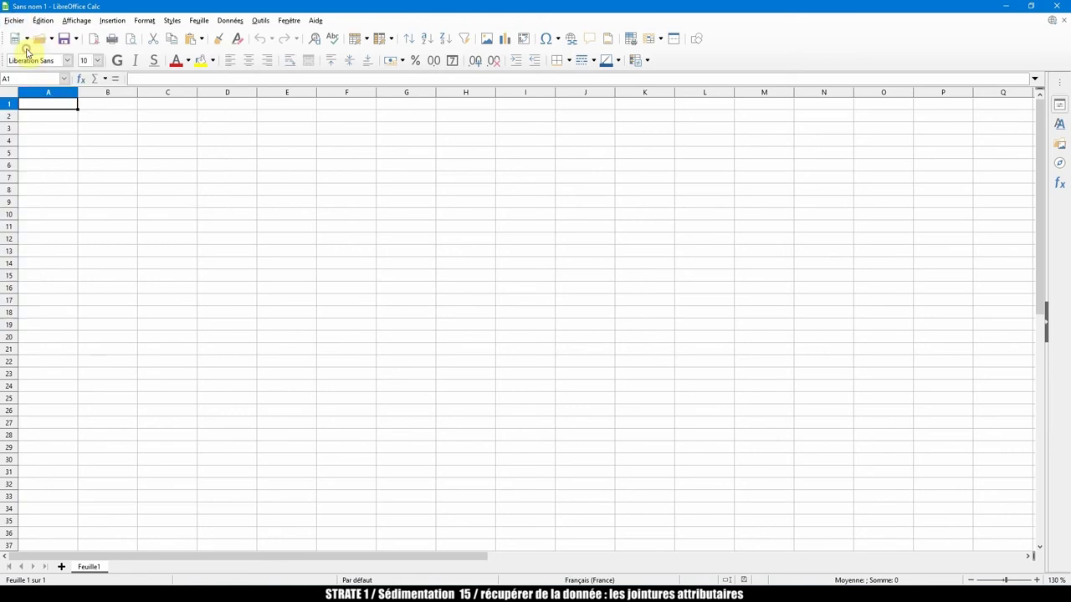
# Open BanquesSuisses.csv in LibreOffice Calc as comma-separated UTF-8 text, importing from line 3.
pyautogui.doubleClick(616, 165)
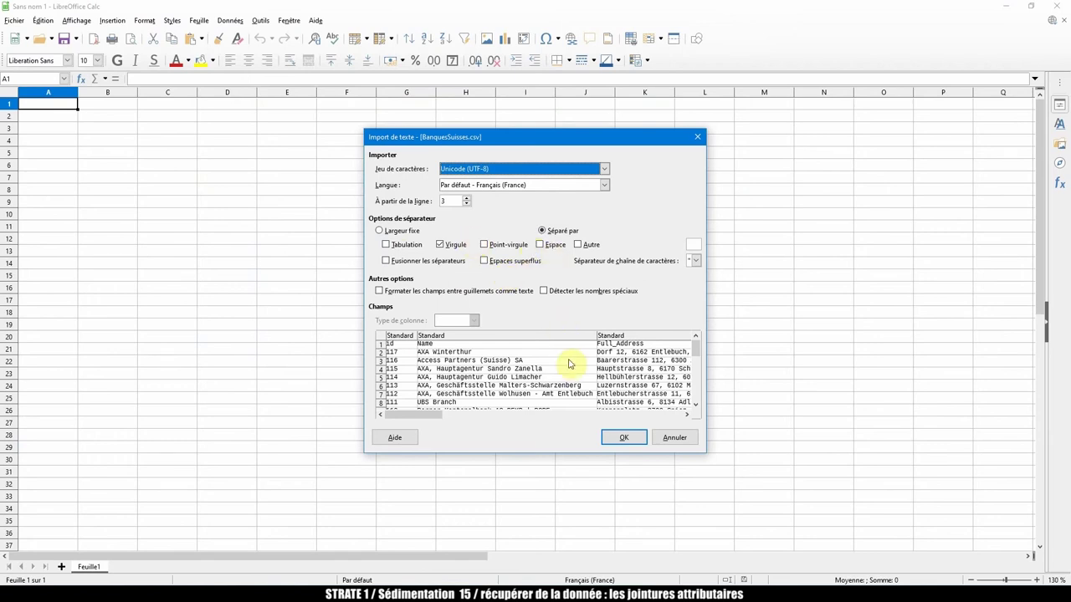
pyautogui.moveTo(427, 414); pyautogui.dragTo(480, 419)
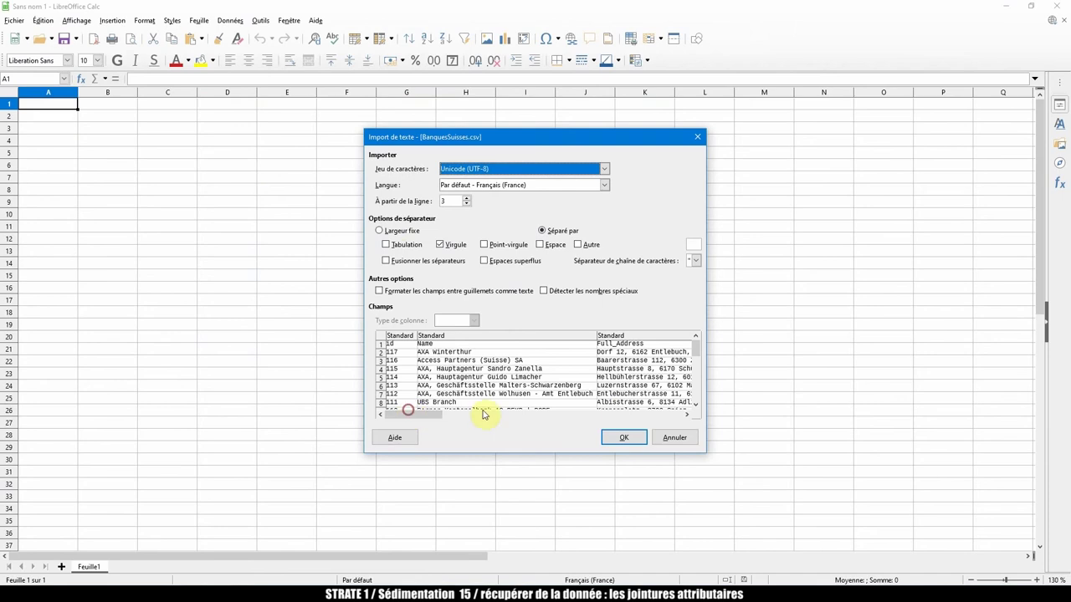
pyautogui.click(618, 437)
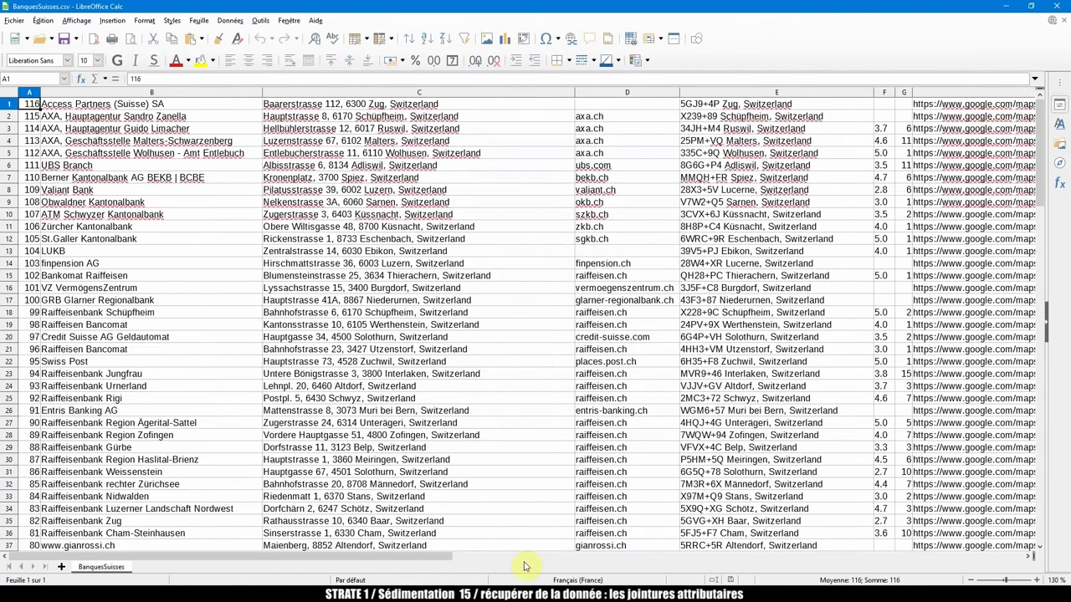
# Insert an empty row above the first record and enter the headers Id, Name and Full Adress in columns A to C.
pyautogui.click(9, 104)
pyautogui.hotkey('ctrl', '+')
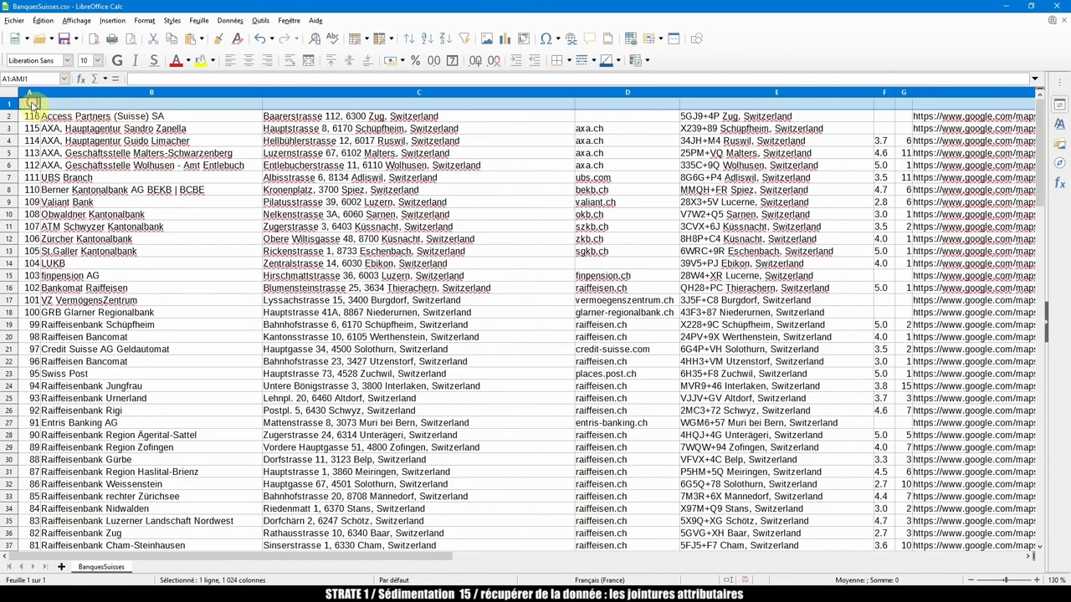
pyautogui.click(30, 103)
pyautogui.write('Id')
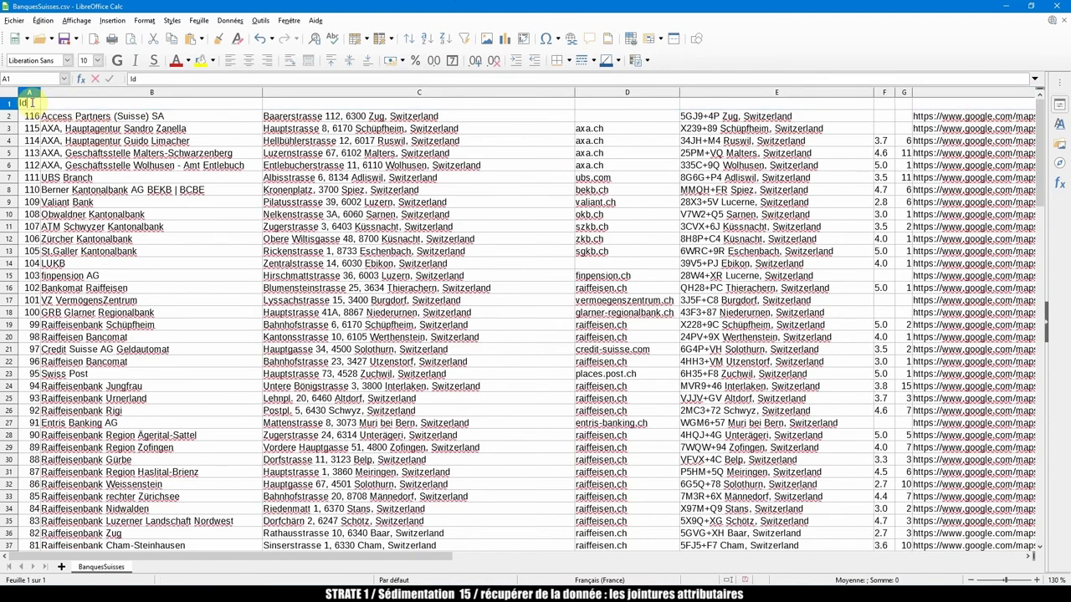
pyautogui.press('Tab')
pyautogui.write('N')
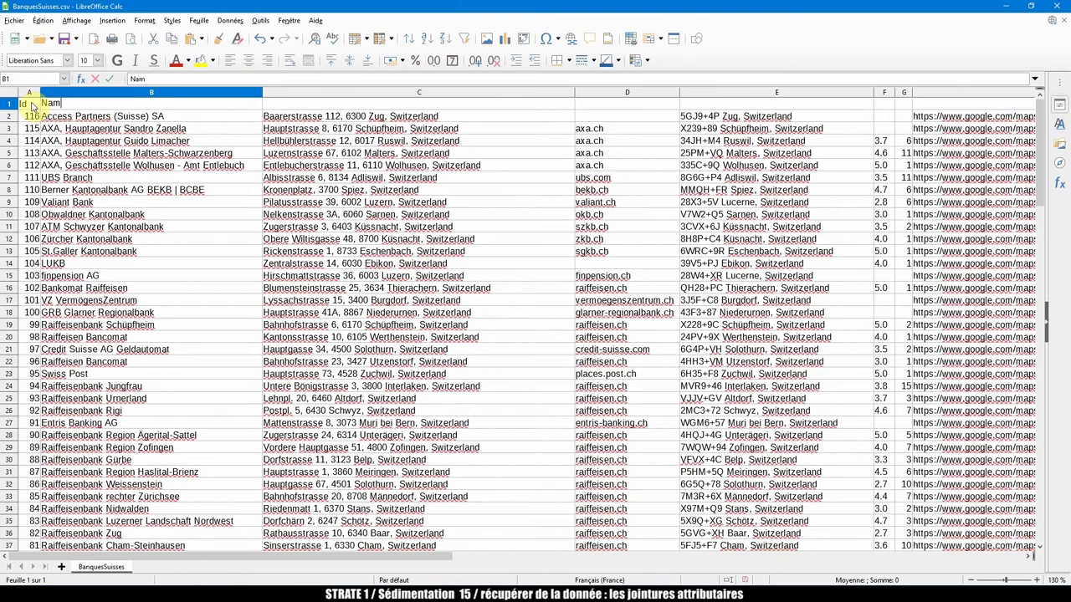
pyautogui.write('ame')
pyautogui.press('Tab')
pyautogui.write('Fu')
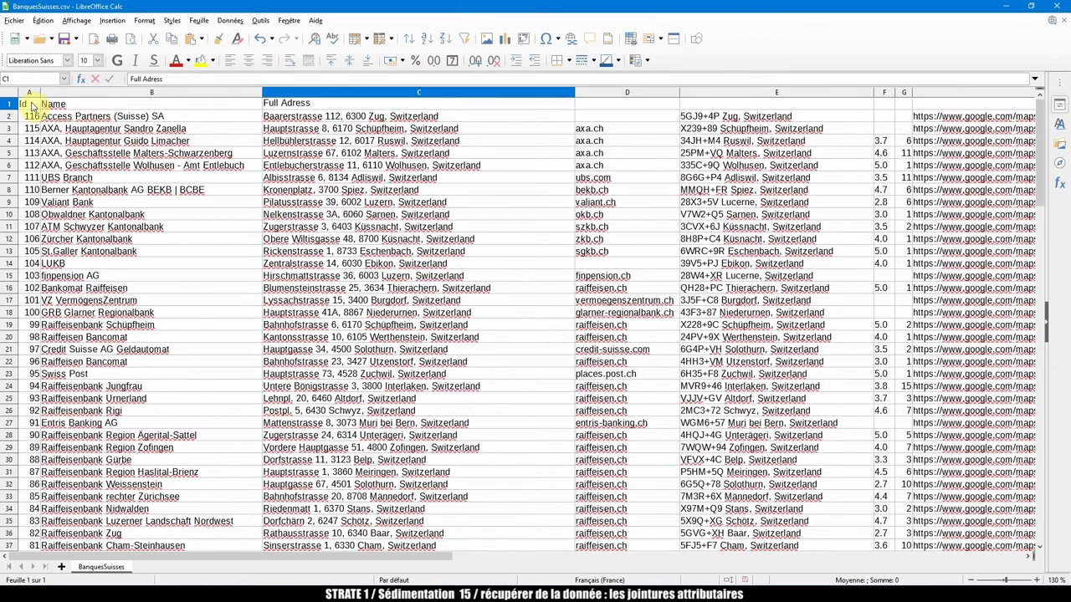
# Complete the header row in columns D to H with Site, GoogleCode, Rating, Review and Url.
pyautogui.click(592, 103)
pyautogui.write('Site')
pyautogui.press('Tab')
pyautogui.write('GoogleCode')
pyautogui.press('Tab')
pyautogui.write('Rating')
pyautogui.press('Tab')
pyautogui.write('Ra')
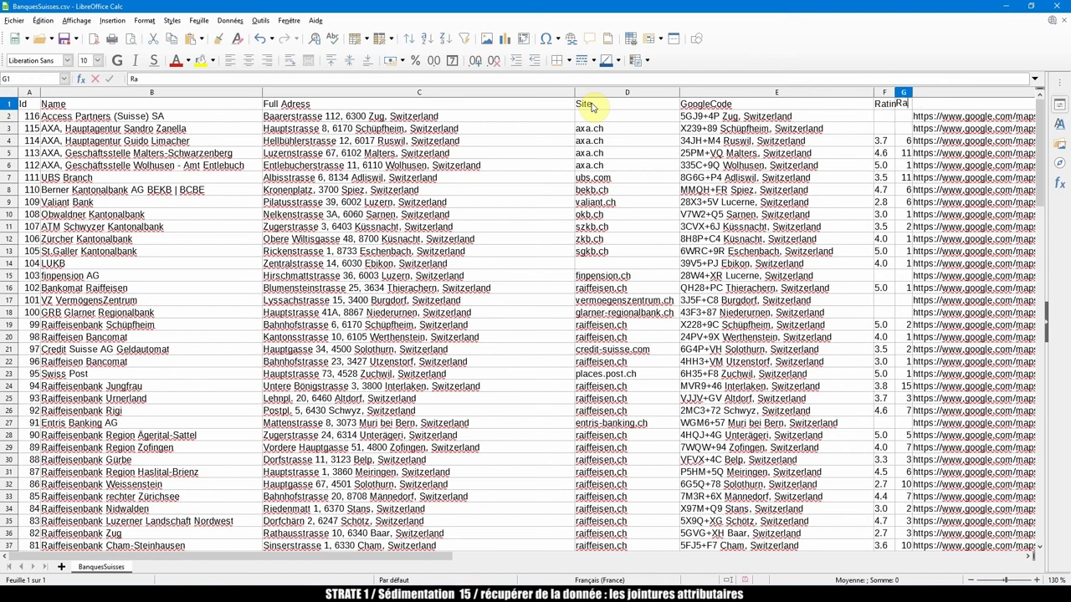
pyautogui.write('view')
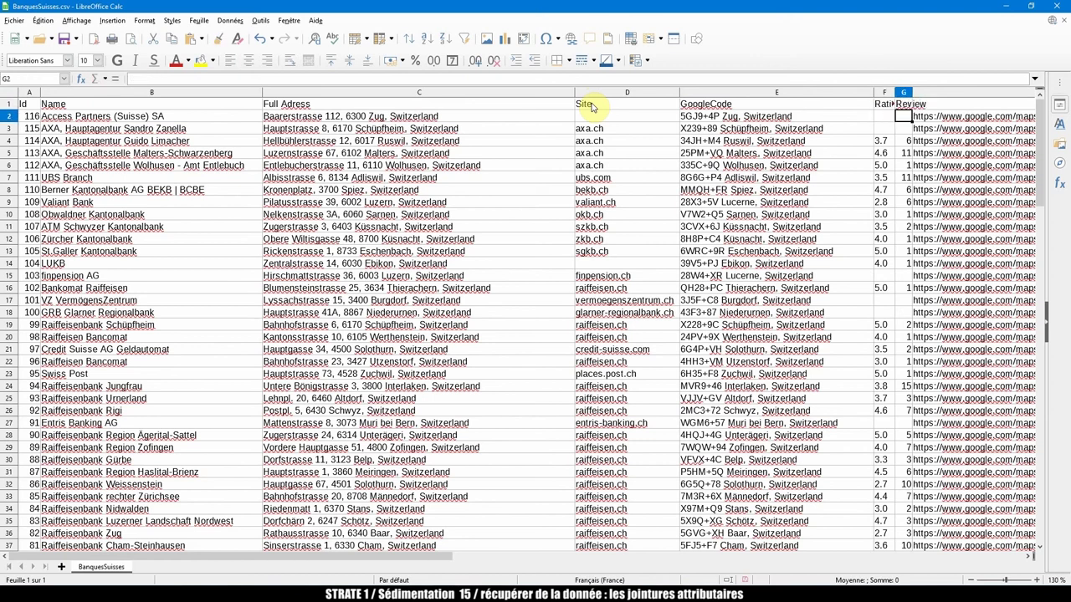
pyautogui.press('Tab')
pyautogui.write('Url')
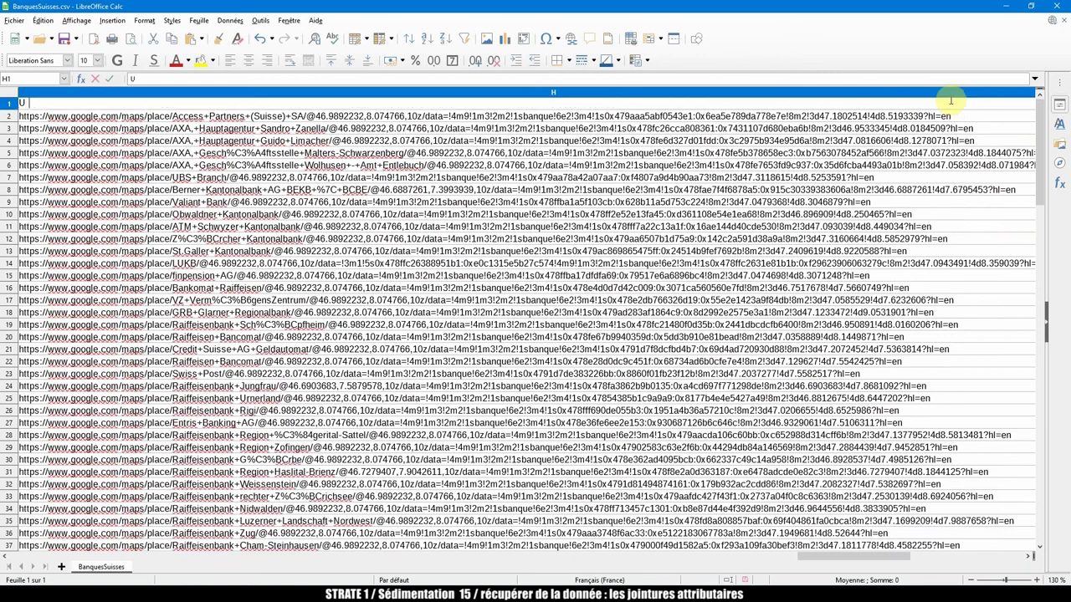
pyautogui.press('Return')
pyautogui.click(950, 101)
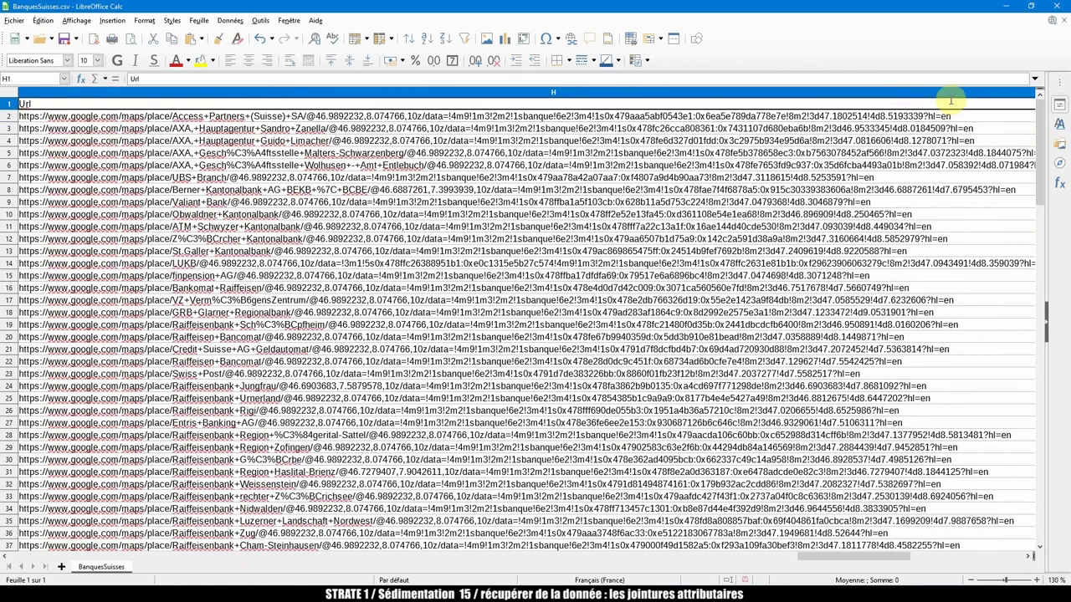
# Examine the bank table's columns for location information, comparing Full Adress with the coordinates contained in Url.
pyautogui.keyDown('ctrl'); pyautogui.scroll(-1, 970, 261); pyautogui.keyUp('ctrl')
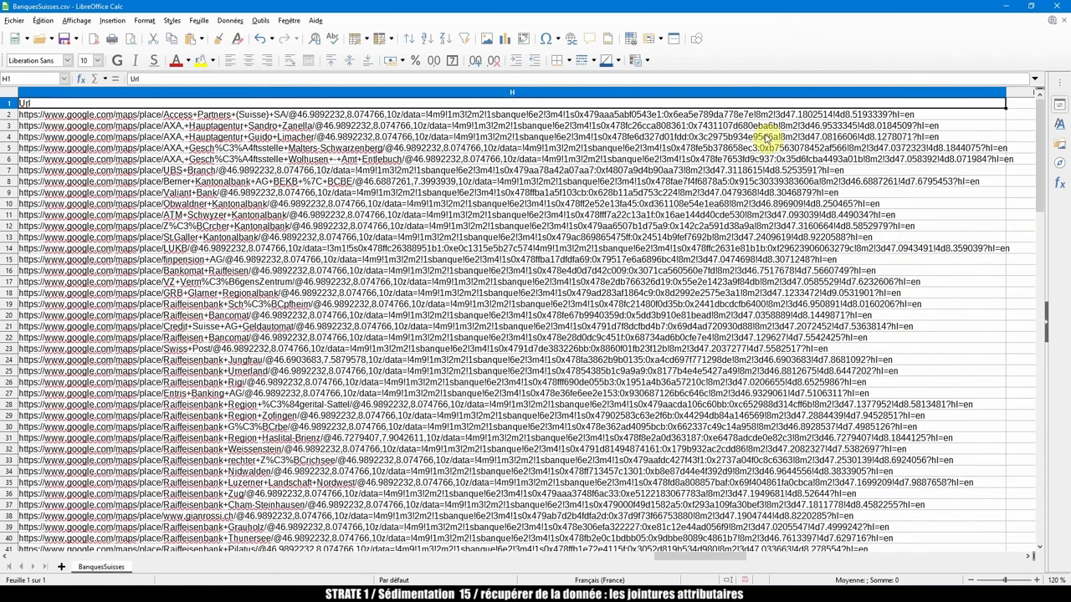
pyautogui.press('Left')
pyautogui.press('Left')
pyautogui.press('Left')
pyautogui.press('Left')
pyautogui.press('Left')
pyautogui.press('Left')
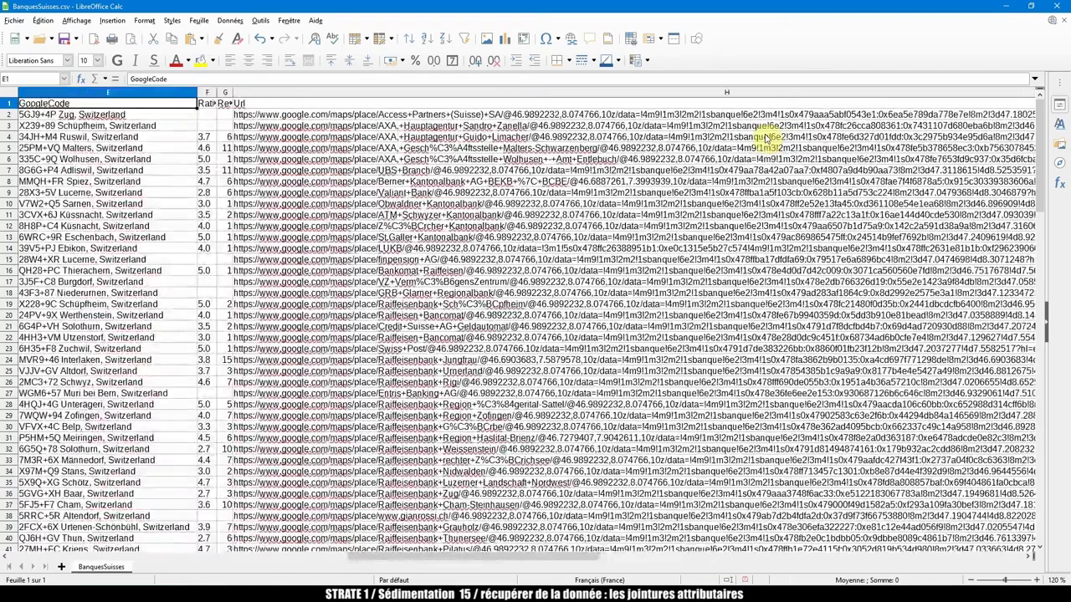
pyautogui.press('Left')
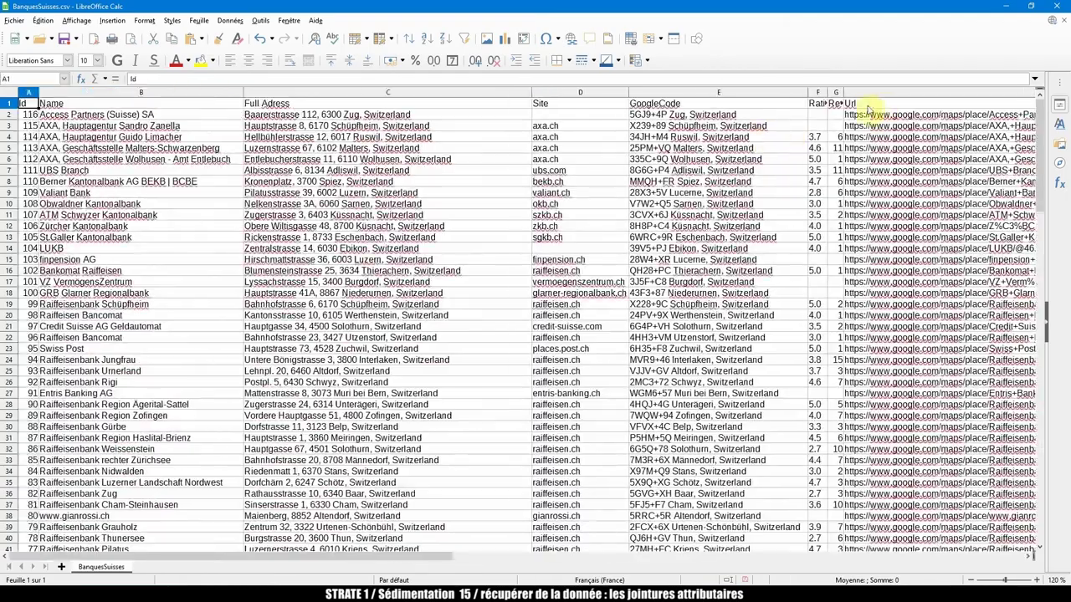
pyautogui.click(384, 92)
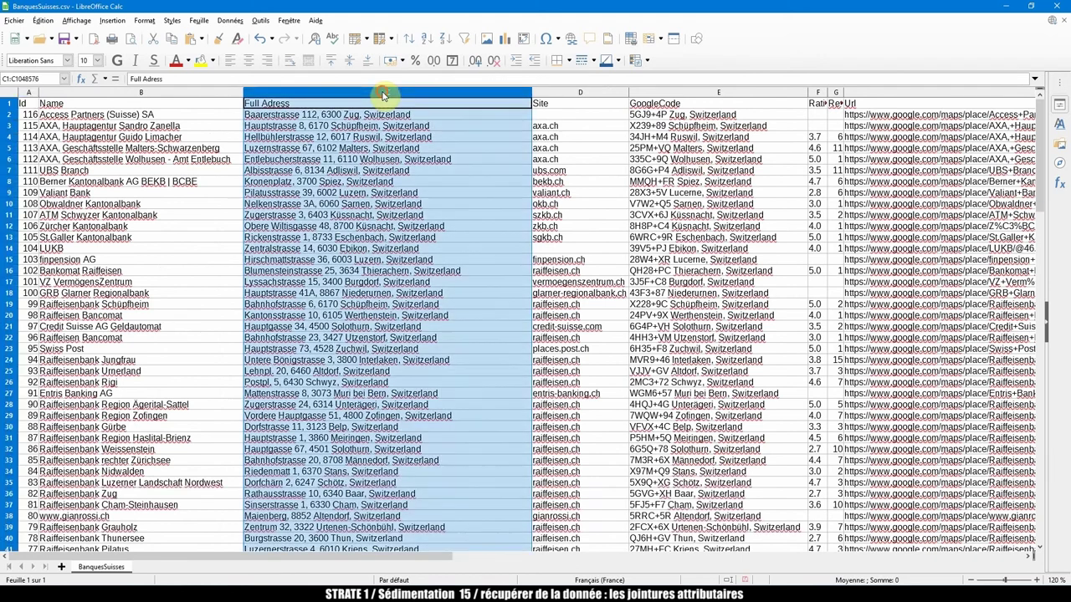
pyautogui.click(874, 93)
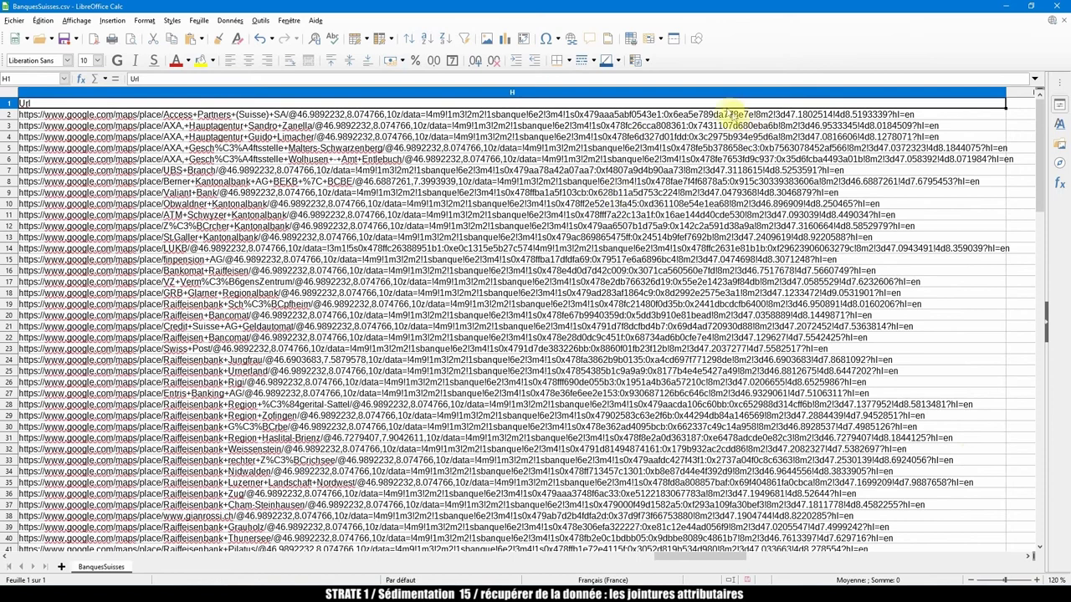
# Remove the ending ?hl=en from all links in the Url column by replacing it with nothing.
pyautogui.click(728, 114)
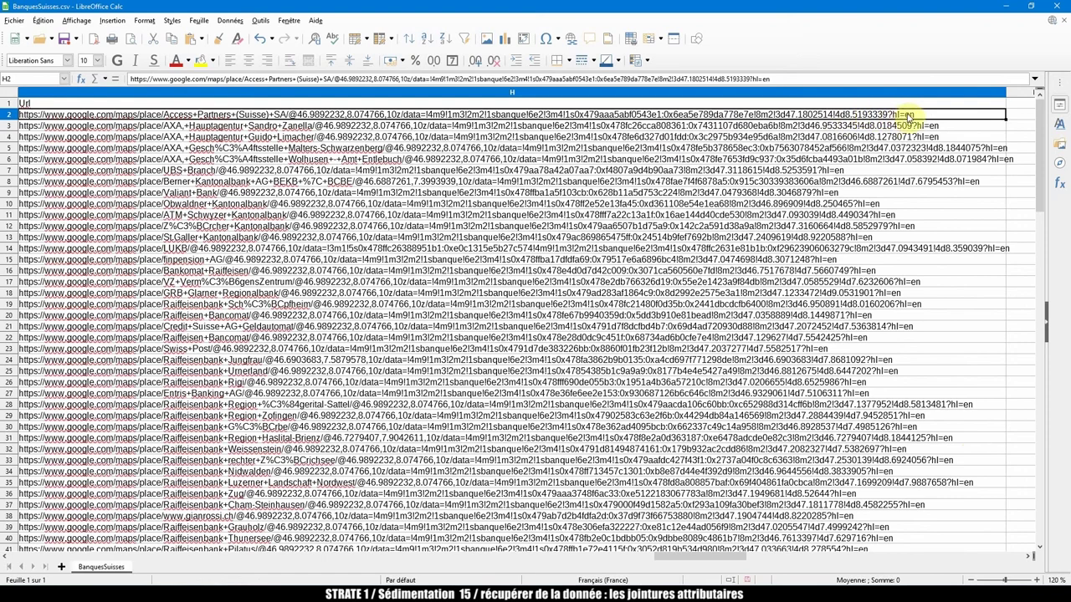
pyautogui.doubleClick(908, 115)
pyautogui.moveTo(920, 114); pyautogui.dragTo(892, 115)
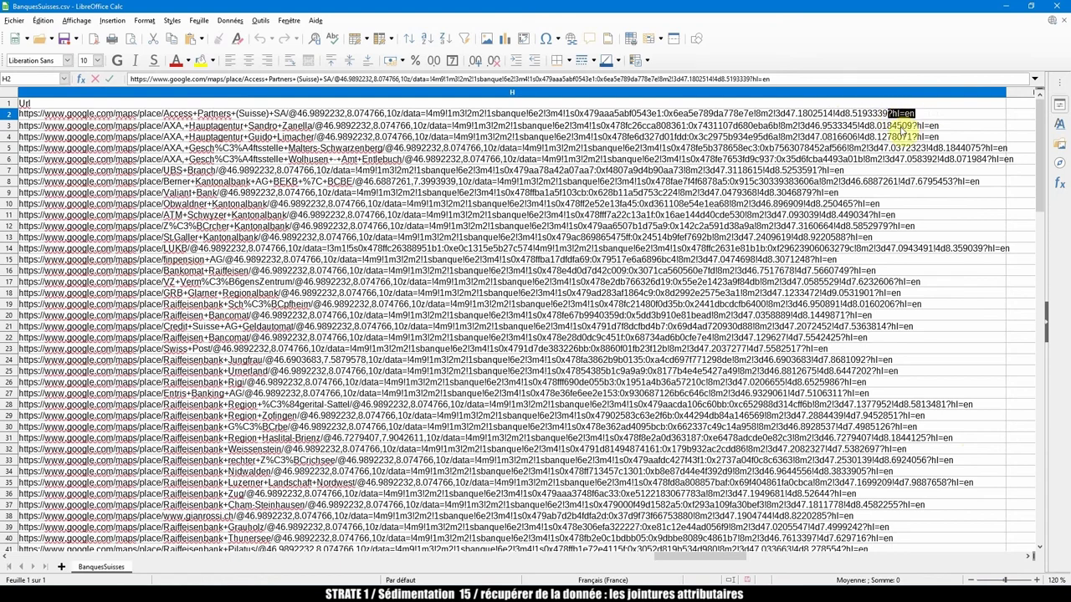
pyautogui.click(778, 94)
pyautogui.hotkey('ctrl', 'h')
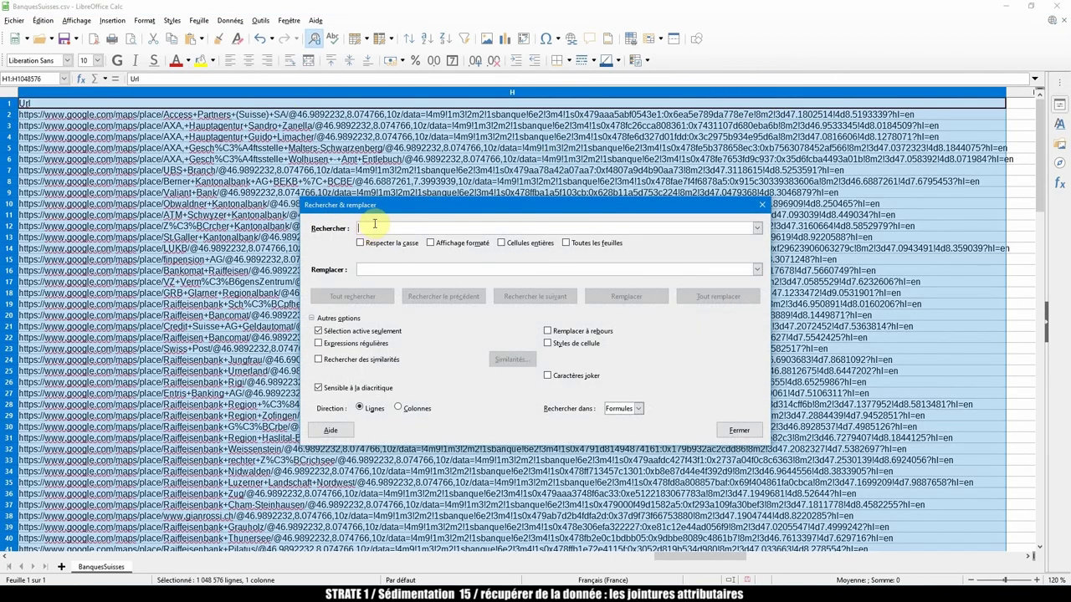
pyautogui.write('?hl=en')
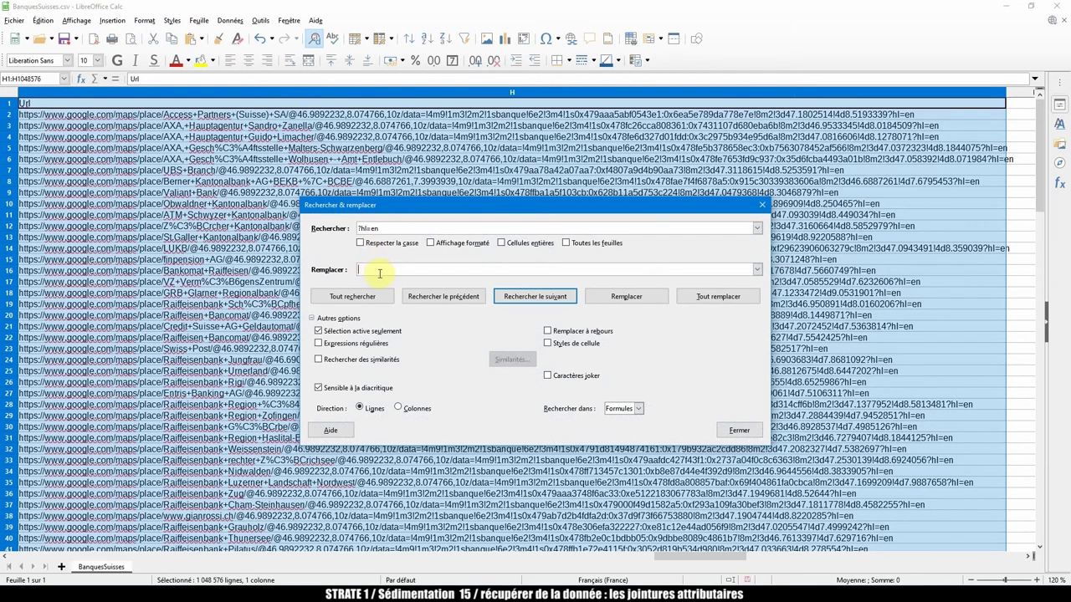
pyautogui.click(706, 298)
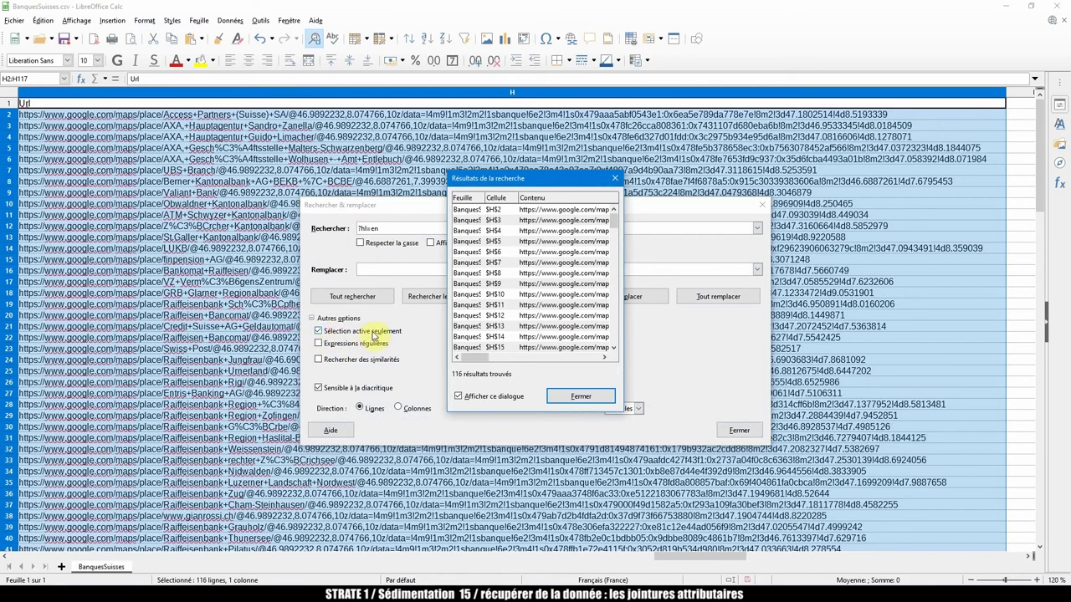
pyautogui.click(576, 395)
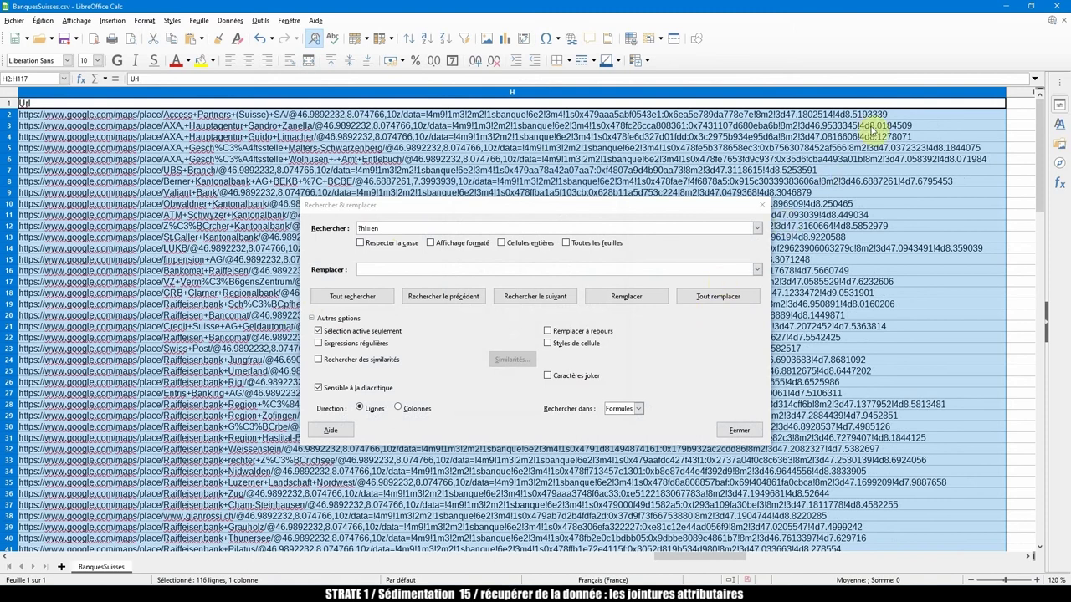
pyautogui.click(761, 205)
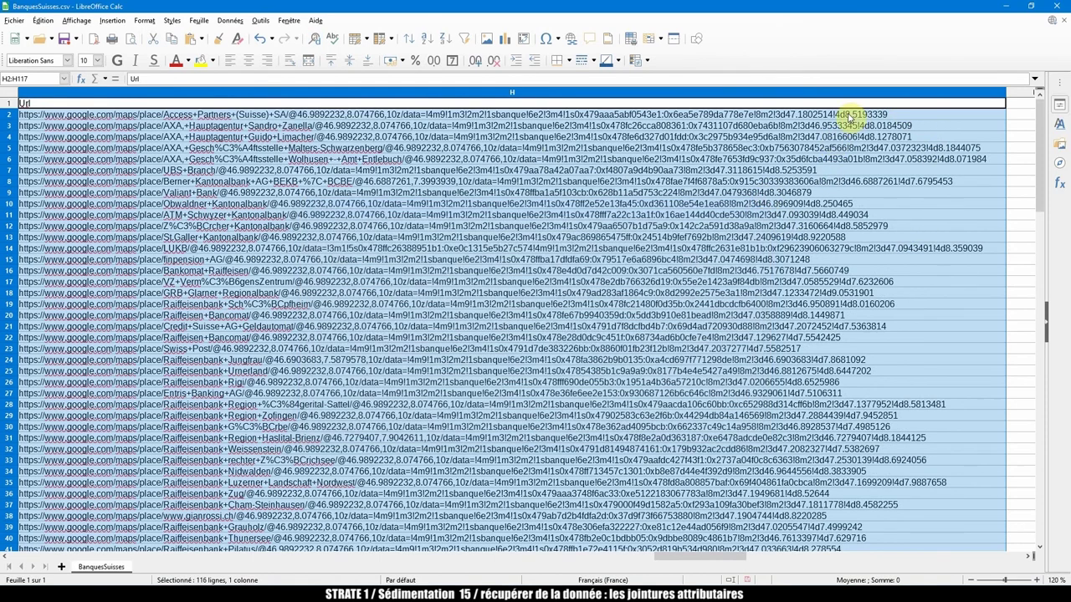
# Replace every !4d between the two coordinates in the Url column with an underscore.
pyautogui.doubleClick(846, 114)
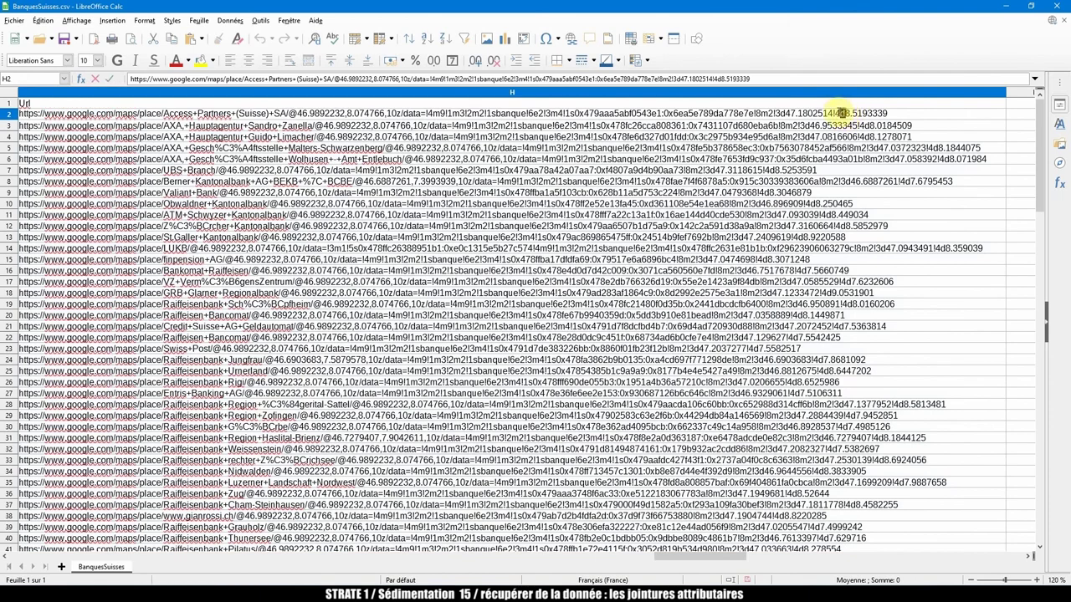
pyautogui.moveTo(832, 113); pyautogui.dragTo(835, 117)
pyautogui.click(762, 91)
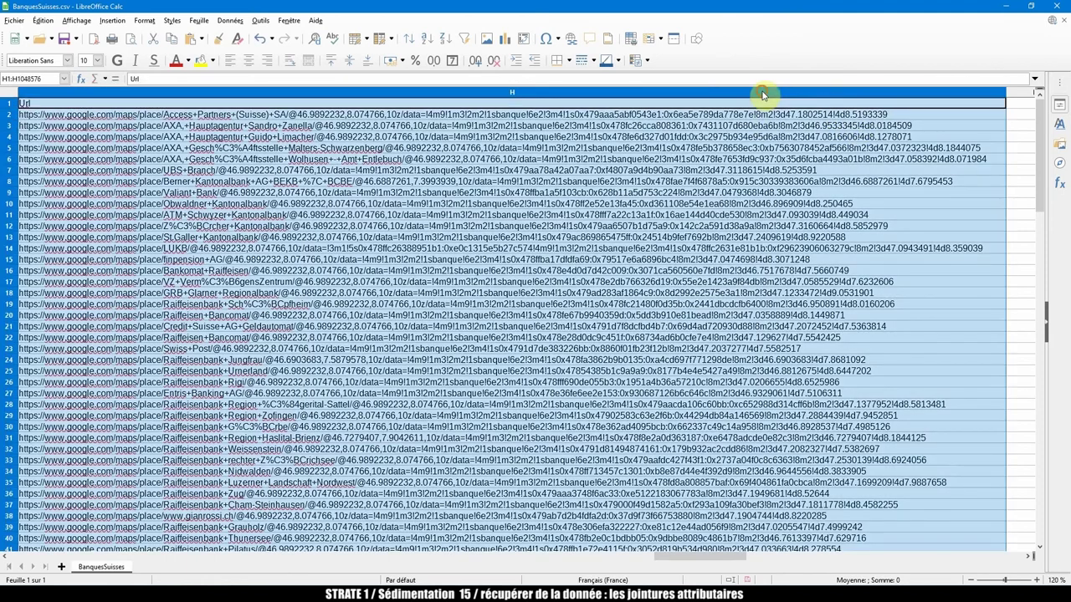
pyautogui.hotkey('ctrl', 'h')
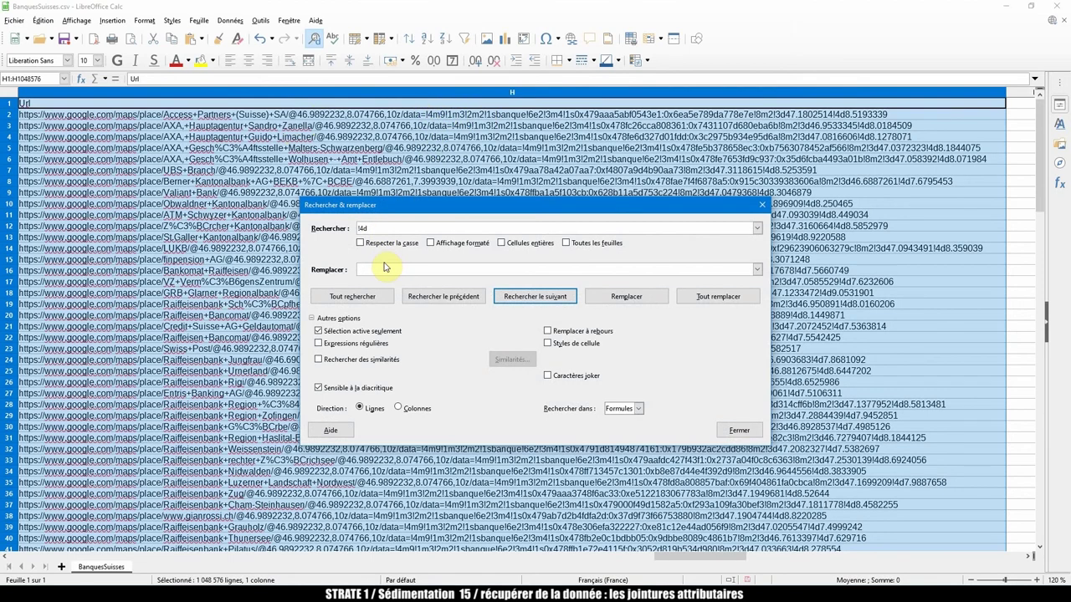
pyautogui.click(716, 300)
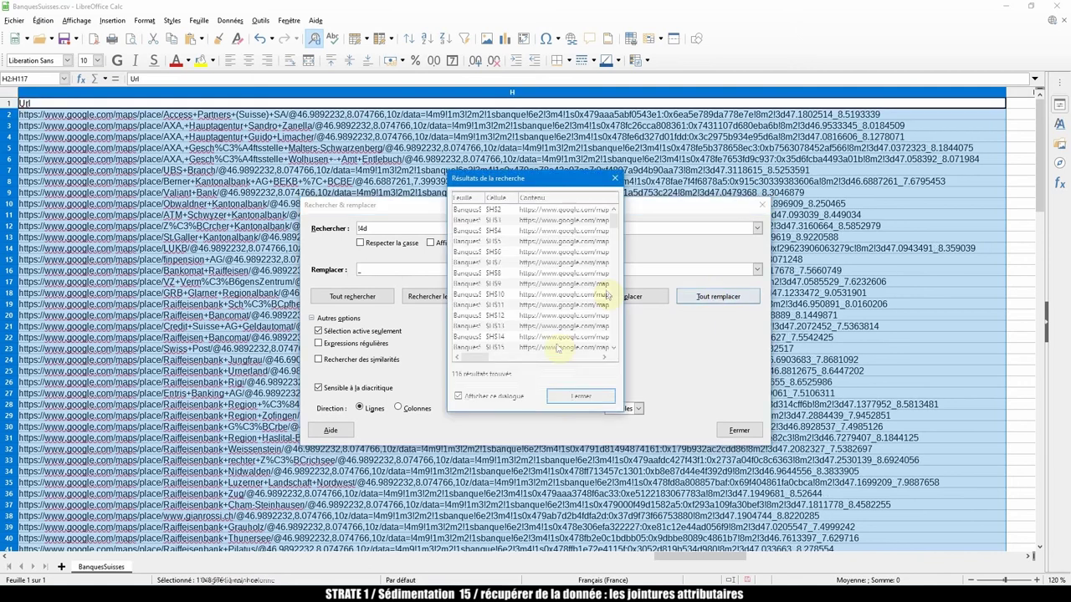
pyautogui.click(583, 403)
pyautogui.click(761, 204)
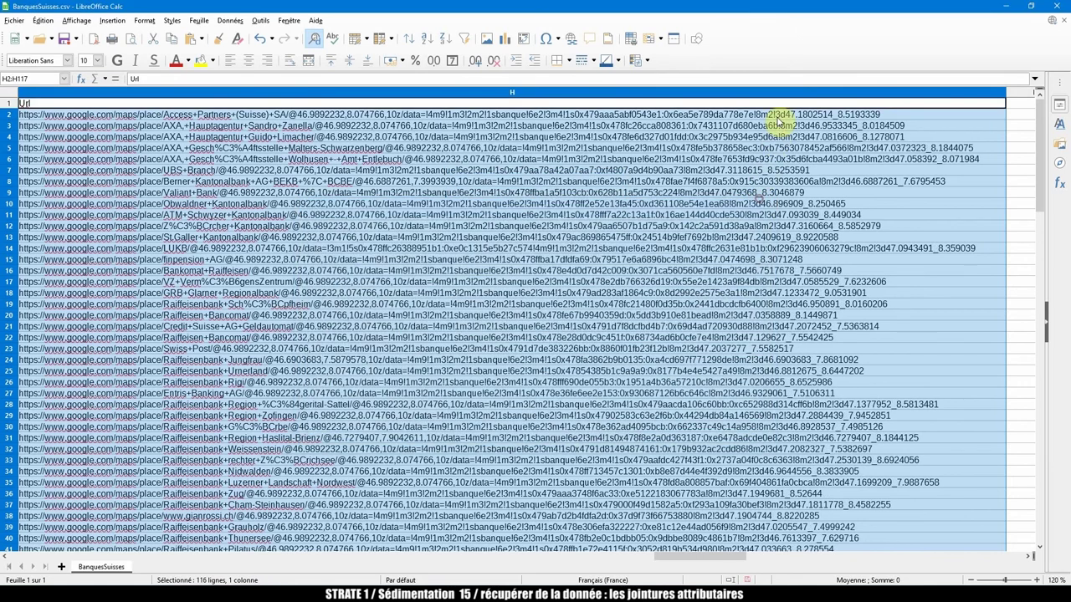
# Replace every !3d in front of the first coordinate in the Url column with an underscore.
pyautogui.click(785, 114)
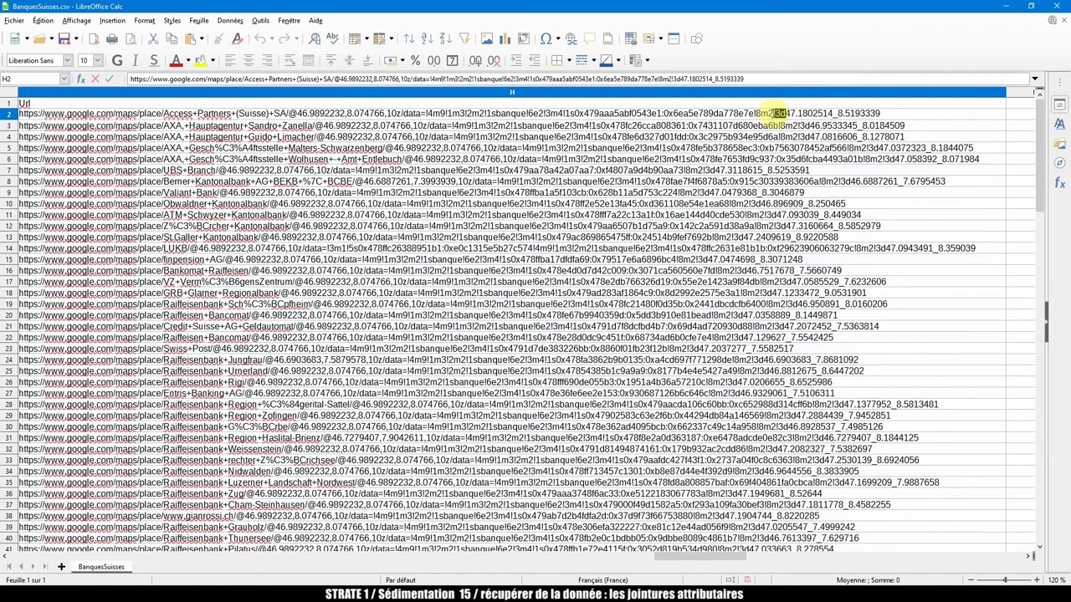
pyautogui.moveTo(774, 111)
pyautogui.mouseDown()
pyautogui.moveTo(757, 113)
pyautogui.moveTo(774, 111)
pyautogui.moveTo(779, 126)
pyautogui.mouseUp()
pyautogui.press('Escape')
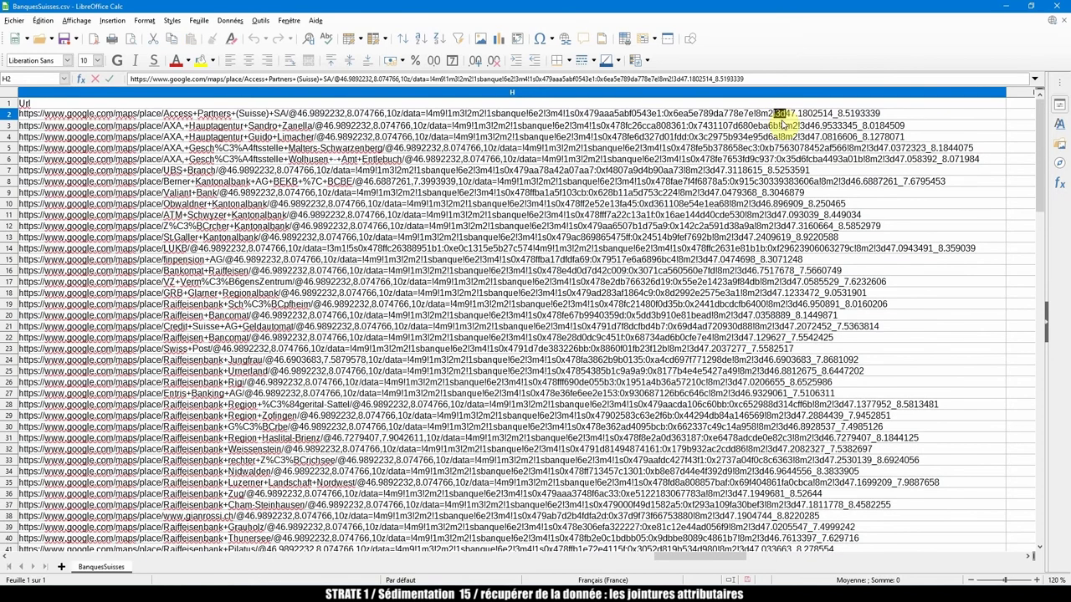
pyautogui.hotkey('ctrl', 'space')
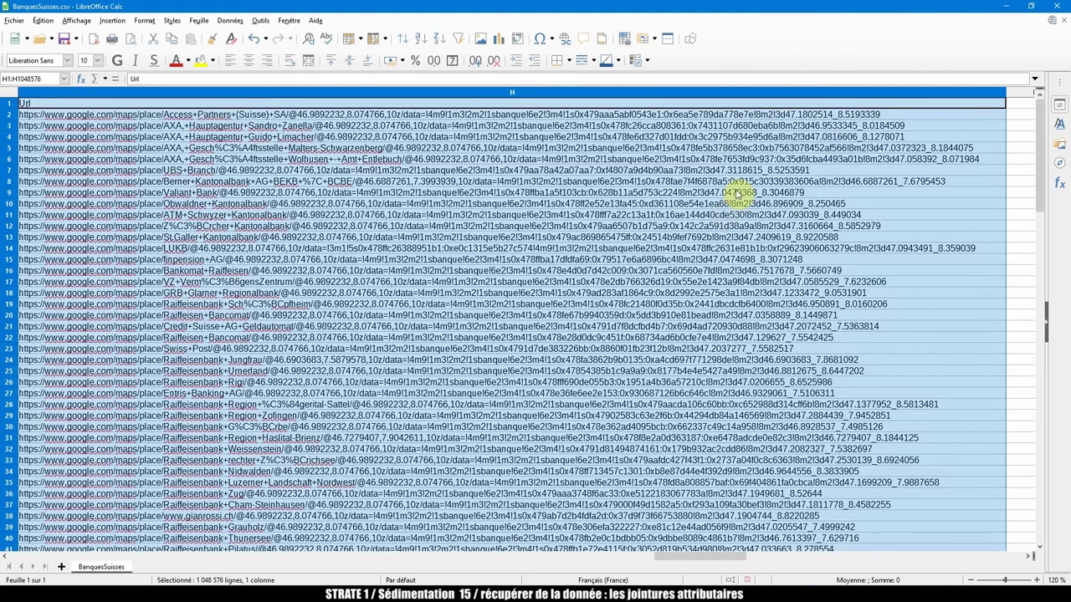
pyautogui.hotkey('ctrl', 'h')
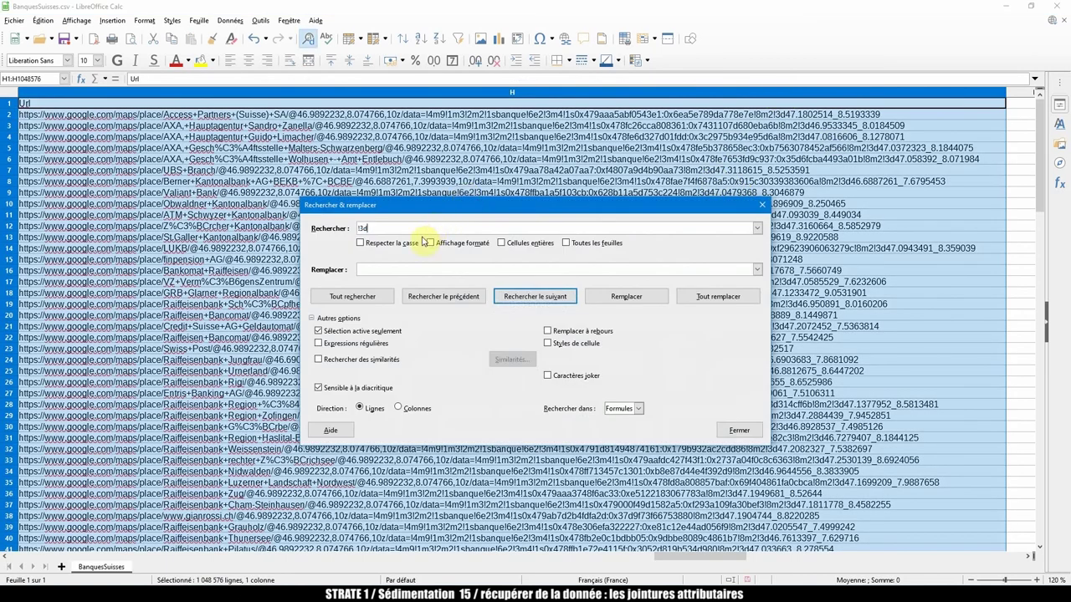
pyautogui.click(373, 268)
pyautogui.click(717, 296)
pyautogui.click(574, 395)
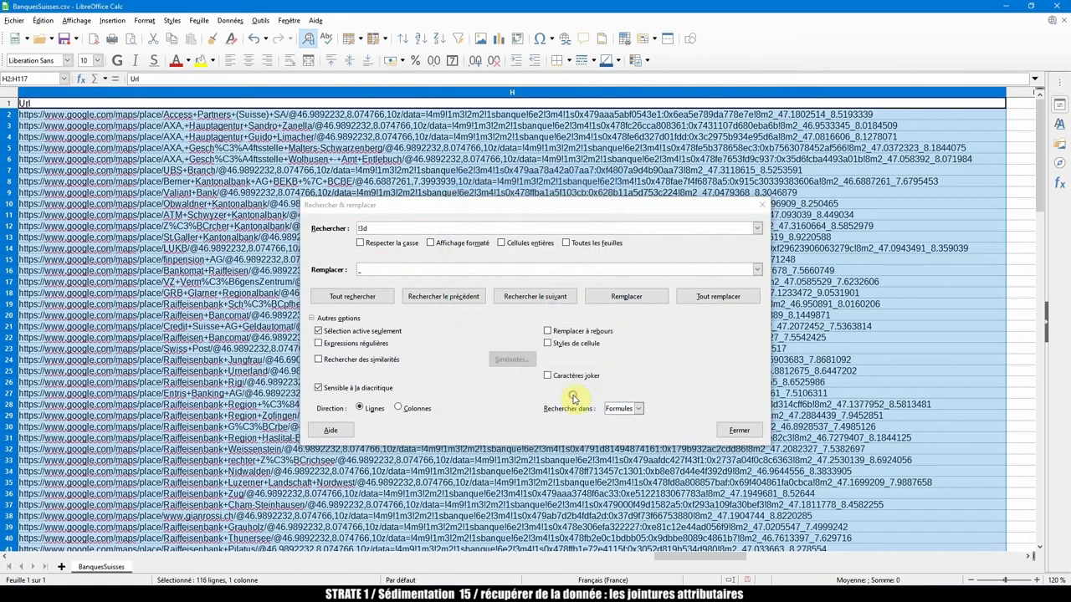
pyautogui.click(761, 205)
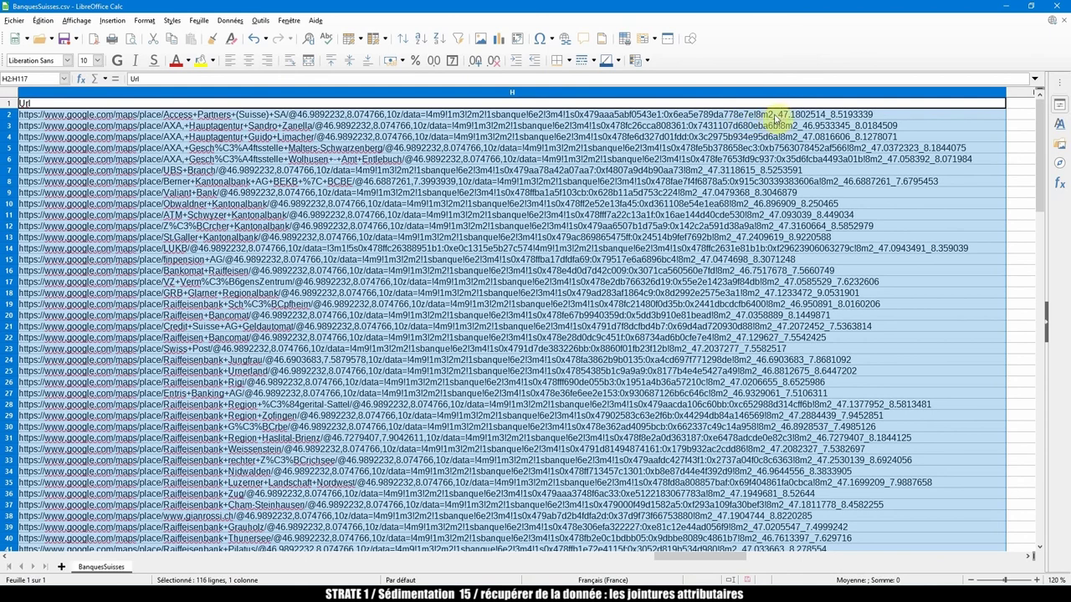
# Split the Url column with Text to Columns, using only the underscore as custom separator.
pyautogui.click(753, 93)
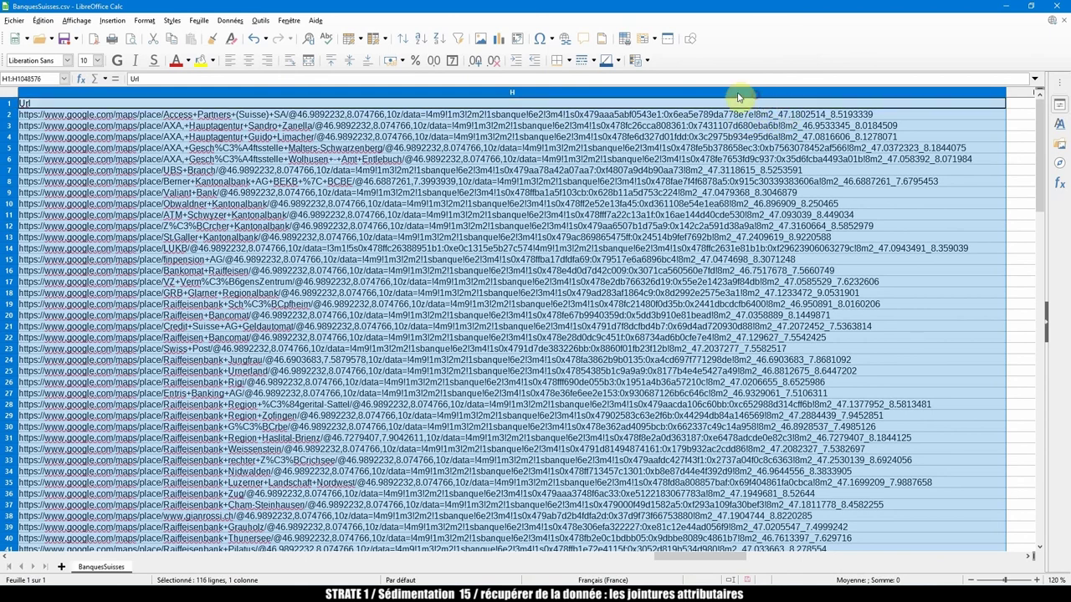
pyautogui.click(231, 20)
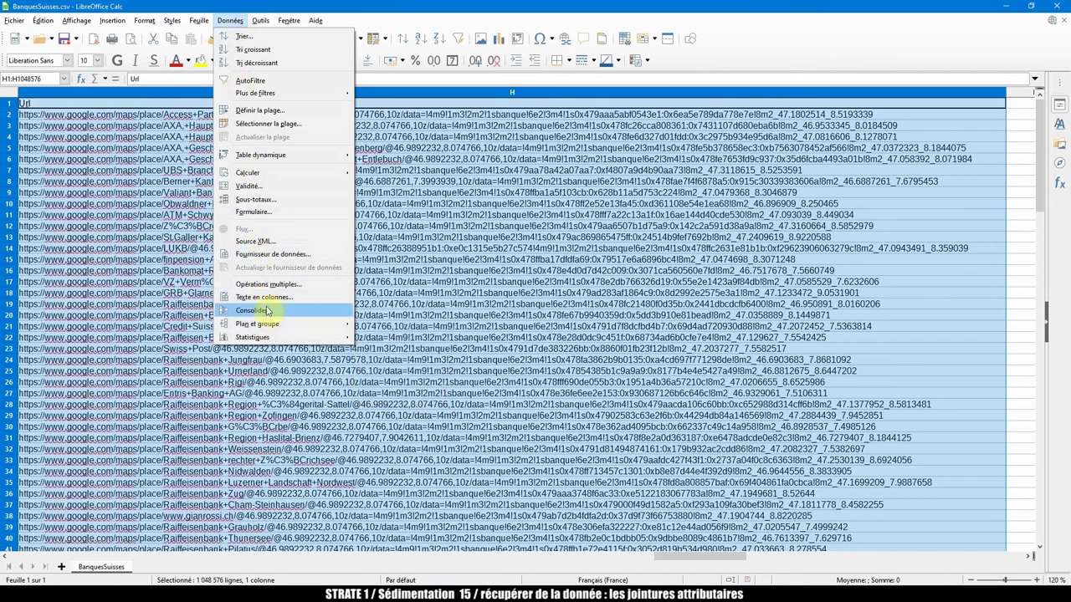
pyautogui.click(267, 298)
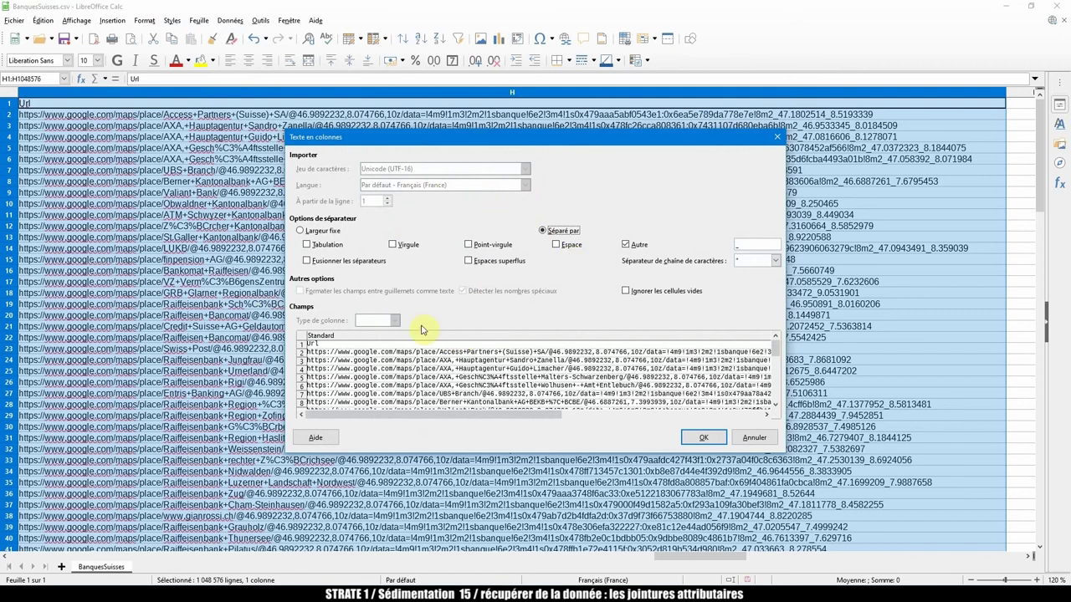
pyautogui.moveTo(494, 420); pyautogui.dragTo(711, 420)
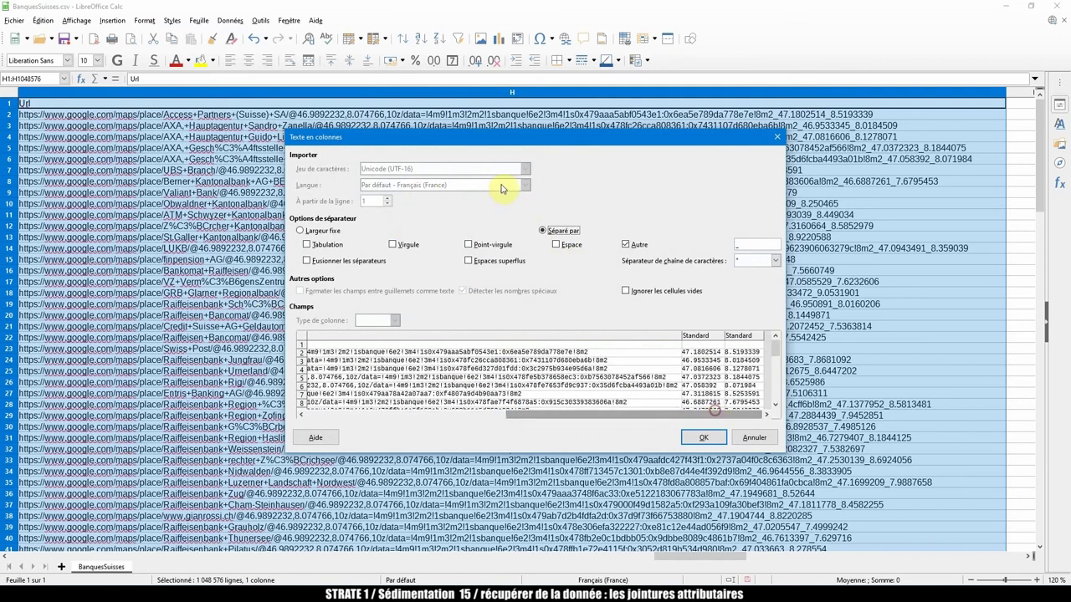
pyautogui.click(398, 246)
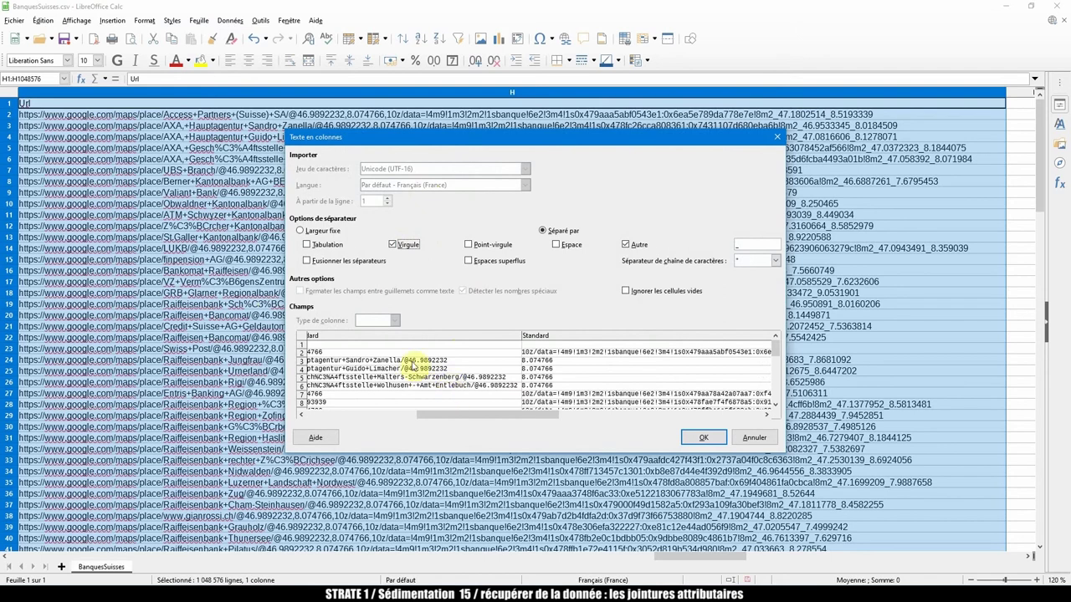
pyautogui.moveTo(497, 416); pyautogui.dragTo(401, 384)
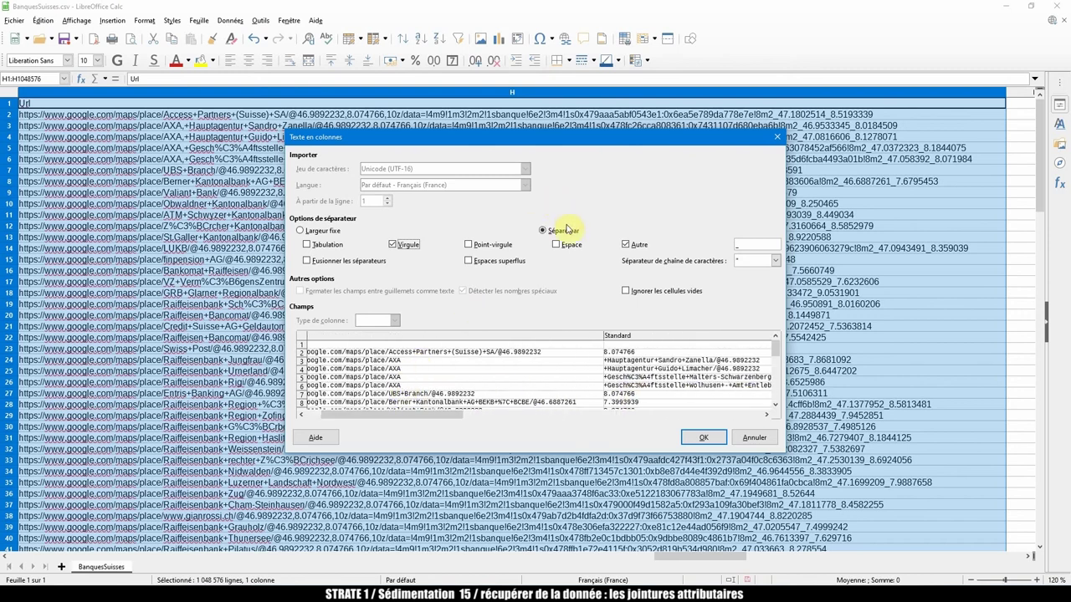
pyautogui.click(403, 246)
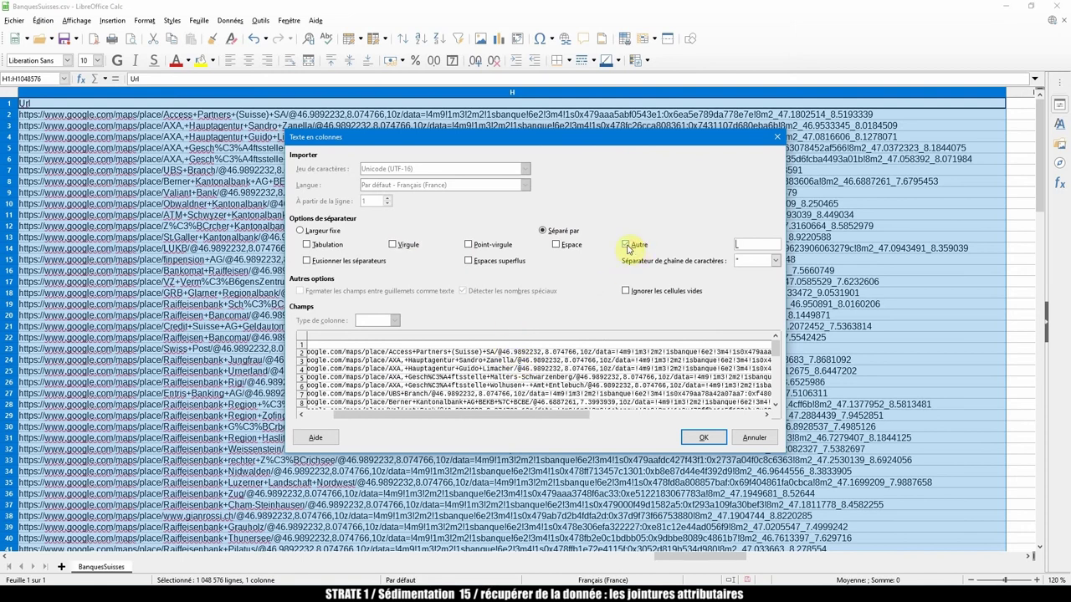
pyautogui.moveTo(569, 414); pyautogui.dragTo(743, 408)
pyautogui.click(745, 241)
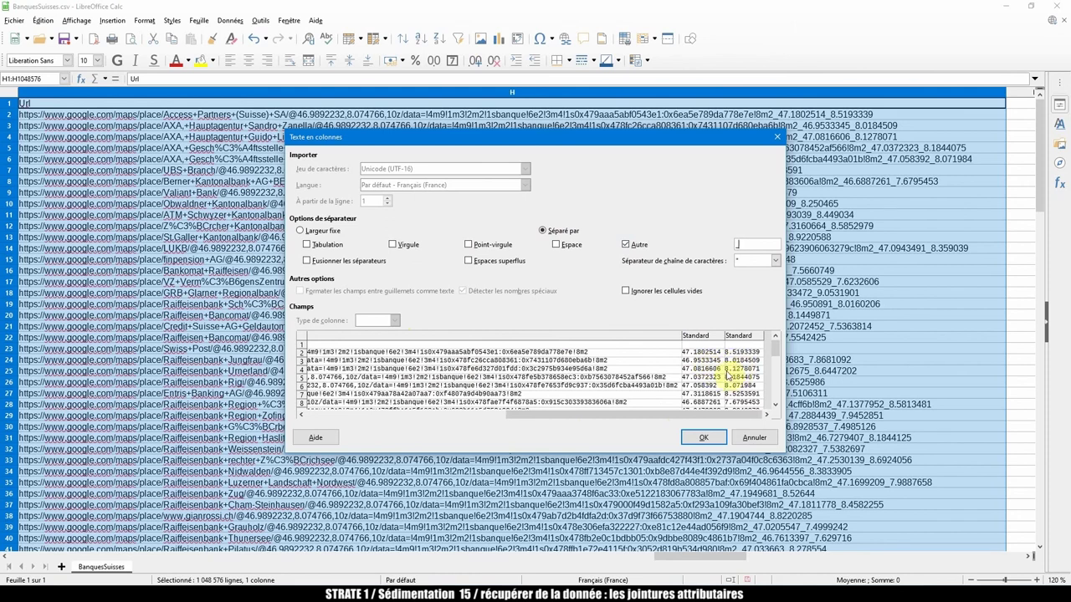
pyautogui.click(702, 438)
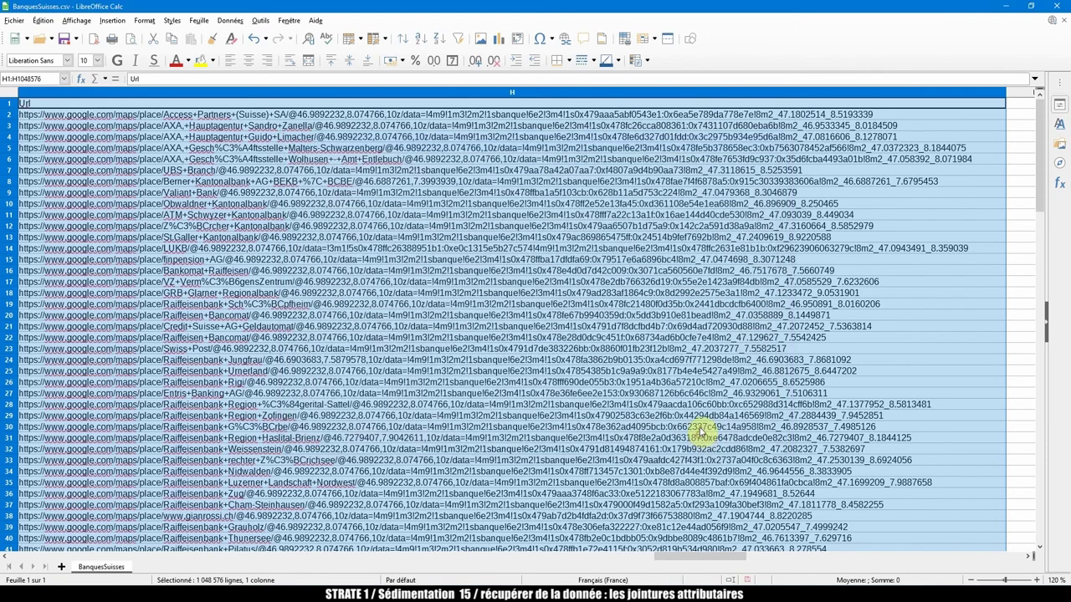
pyautogui.click(334, 259)
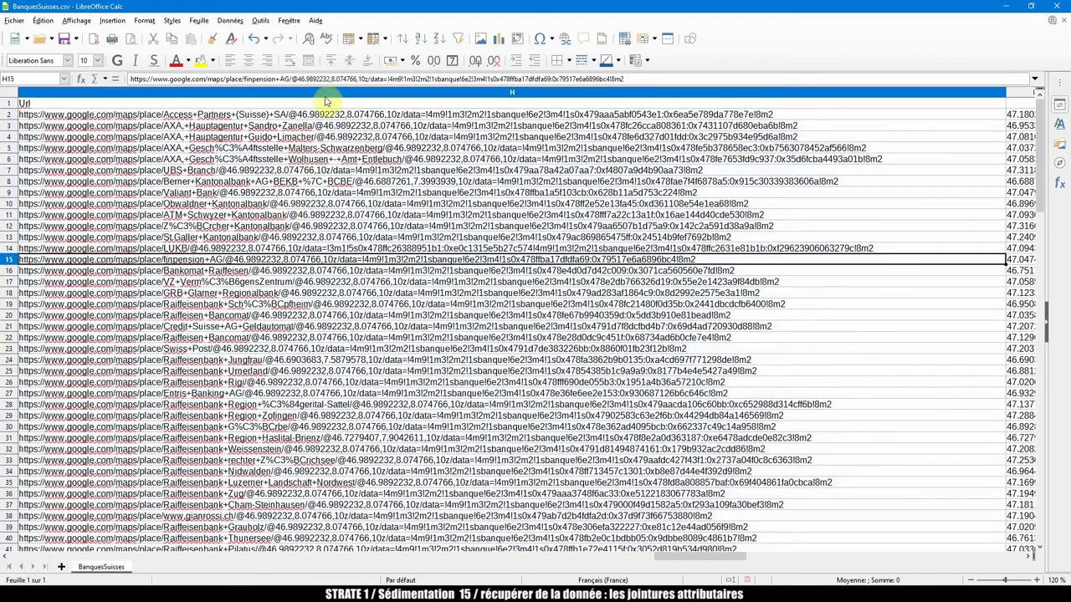
# Delete the Url column H holding the remaining link text, keeping the two coordinate columns.
pyautogui.click(334, 94)
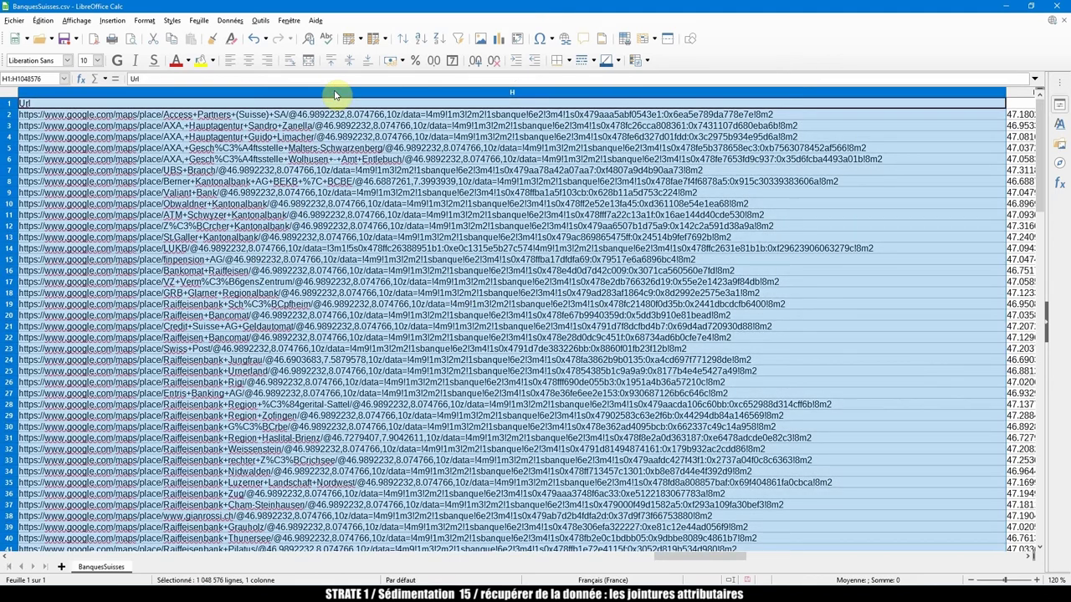
pyautogui.rightClick(335, 93)
pyautogui.click(358, 172)
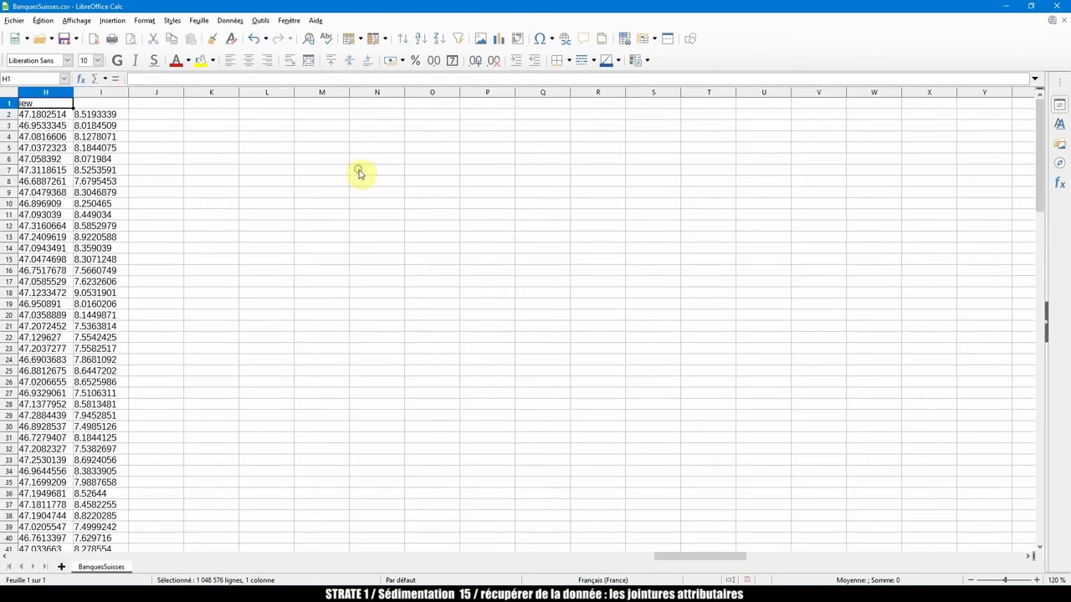
# Enter the headers y in H1 and x in I1 above the two coordinate columns.
pyautogui.moveTo(700, 558); pyautogui.dragTo(273, 546)
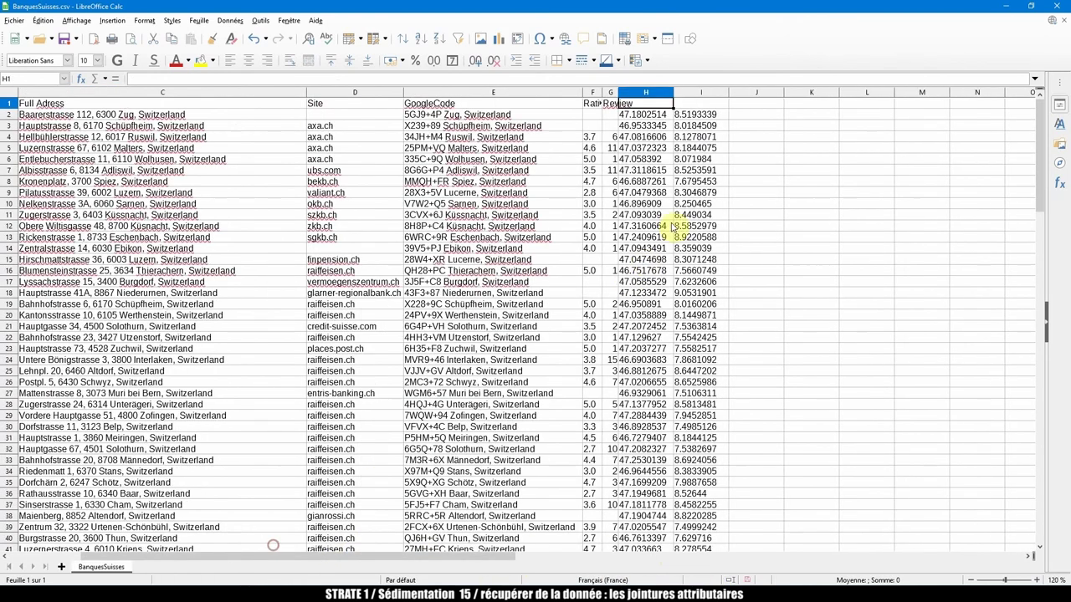
pyautogui.write('y')
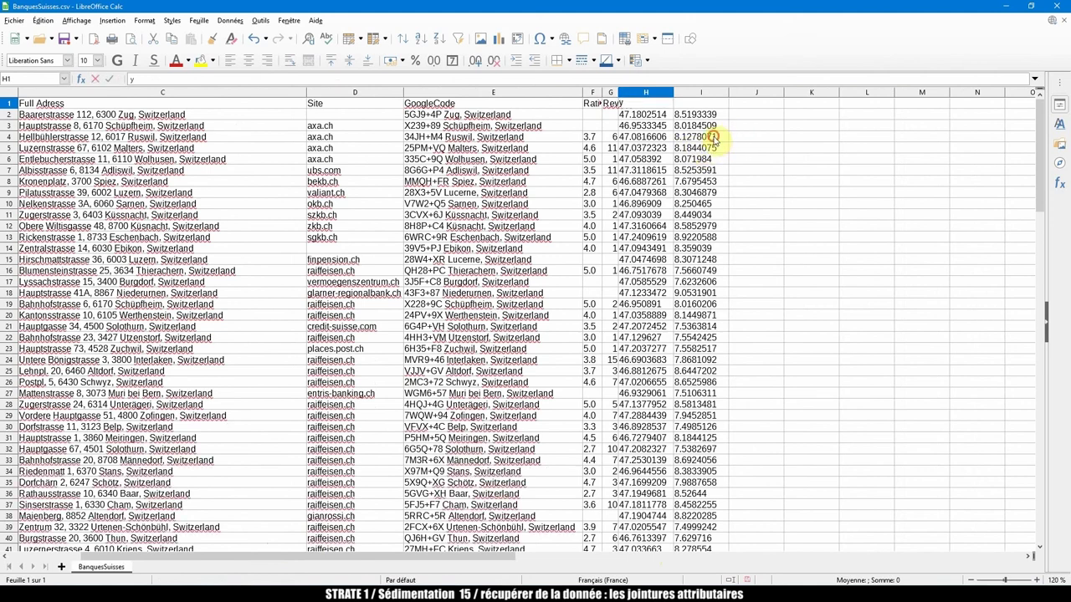
pyautogui.click(713, 137)
pyautogui.click(701, 103)
pyautogui.write('x')
pyautogui.click(696, 138)
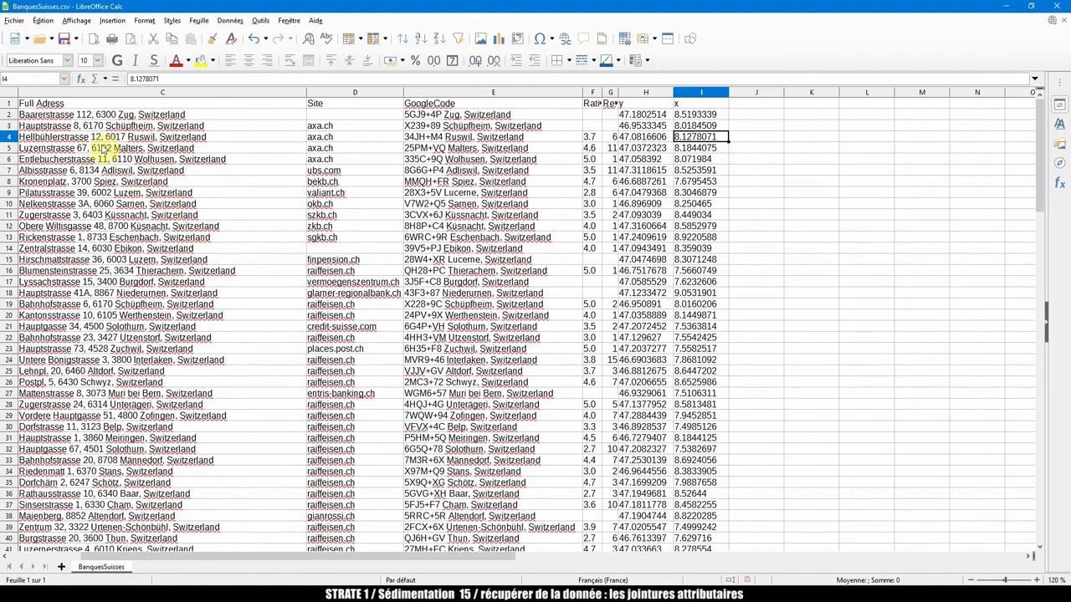
# Save the spreadsheet under the new name BanquesSuissesCSV.csv on the desktop, keeping the Texte CSV format.
pyautogui.click(15, 20)
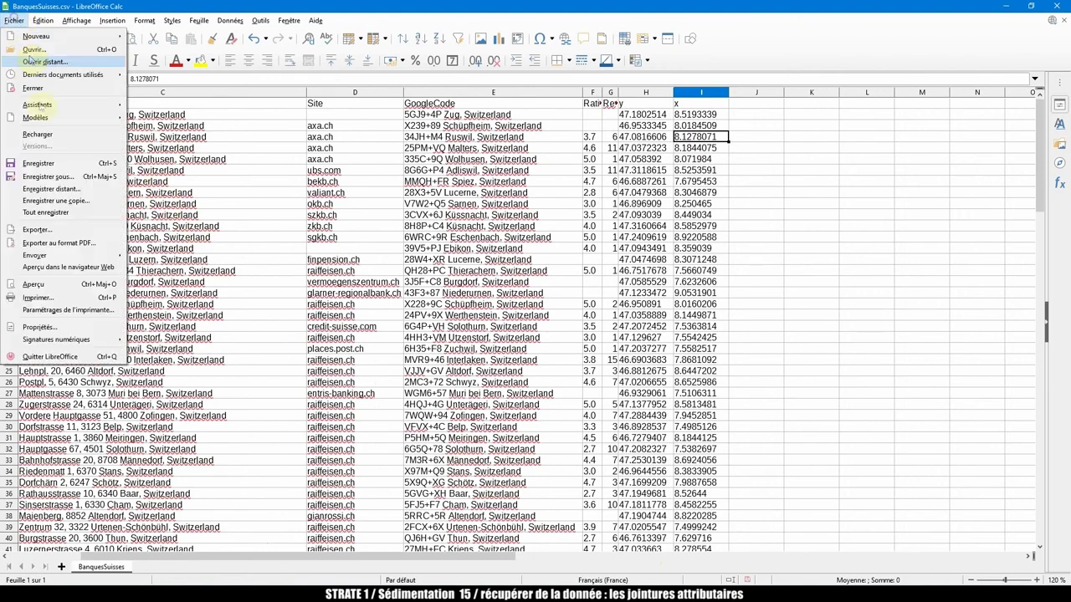
pyautogui.click(57, 180)
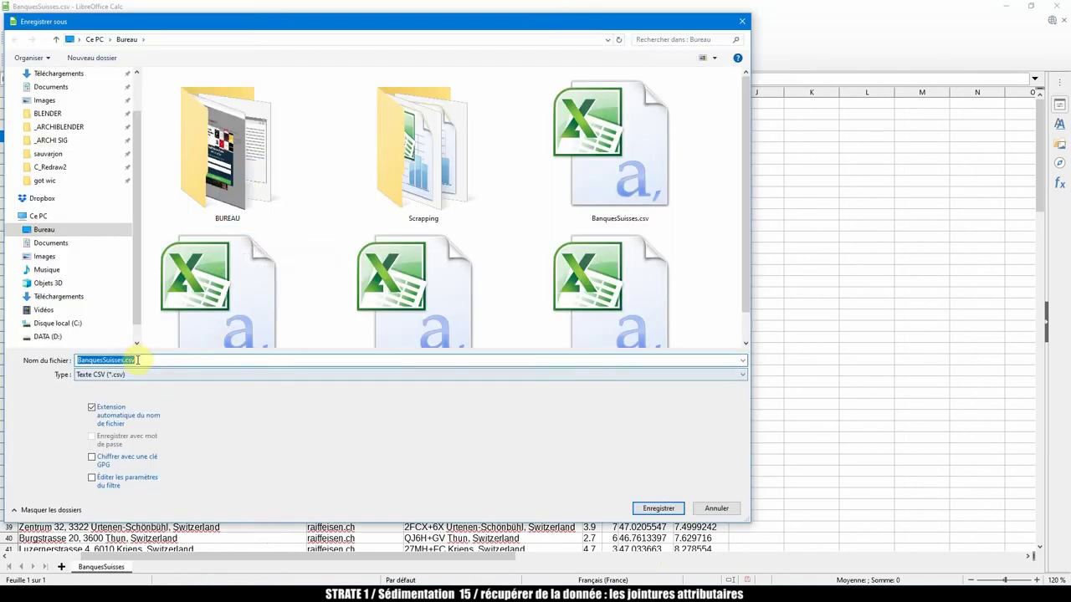
pyautogui.click(124, 360)
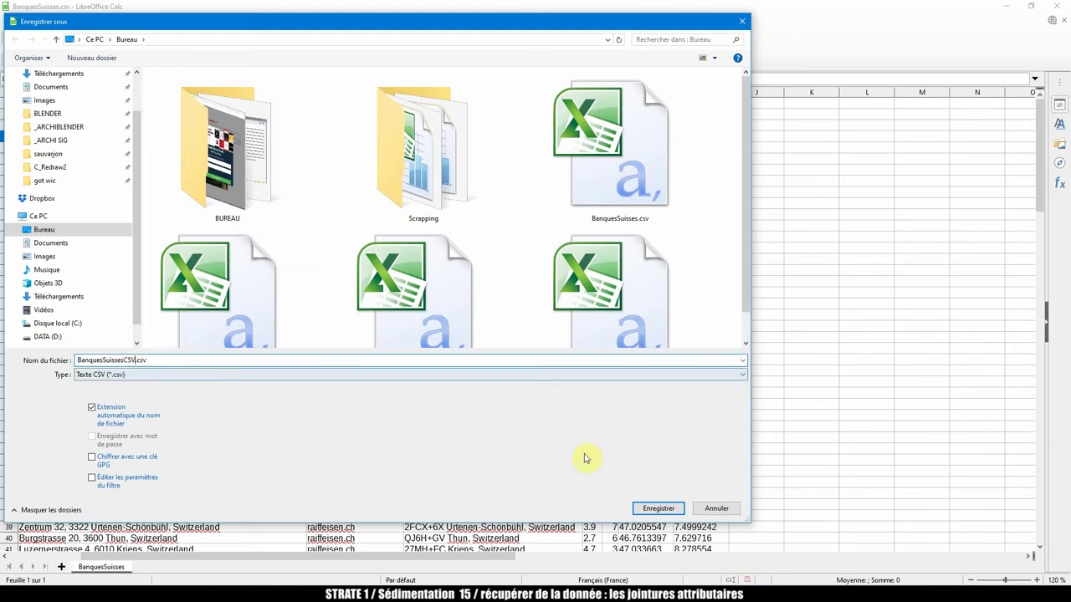
pyautogui.click(659, 510)
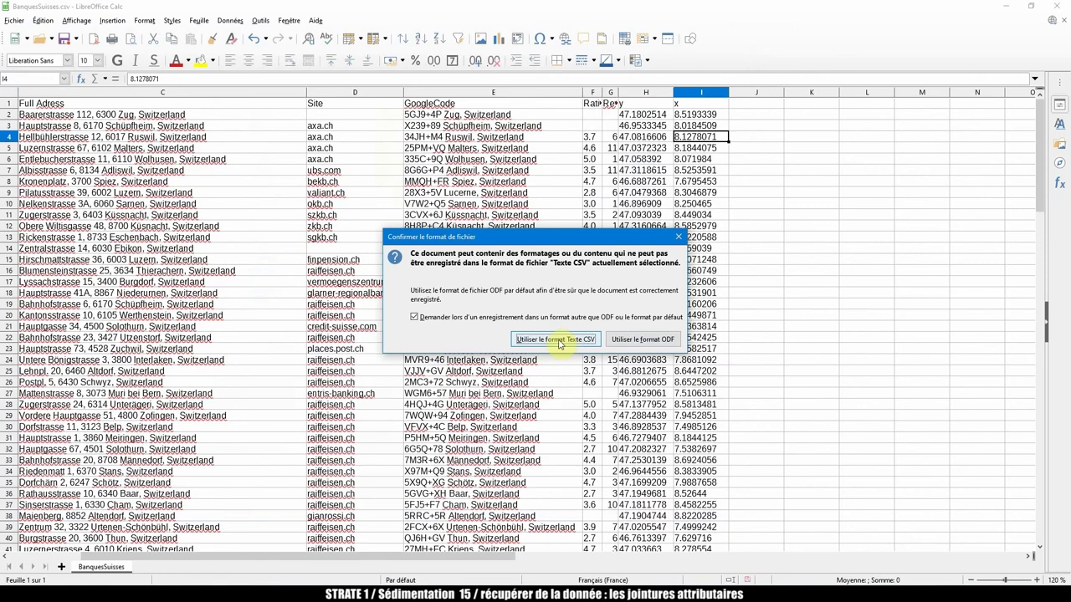
pyautogui.click(557, 340)
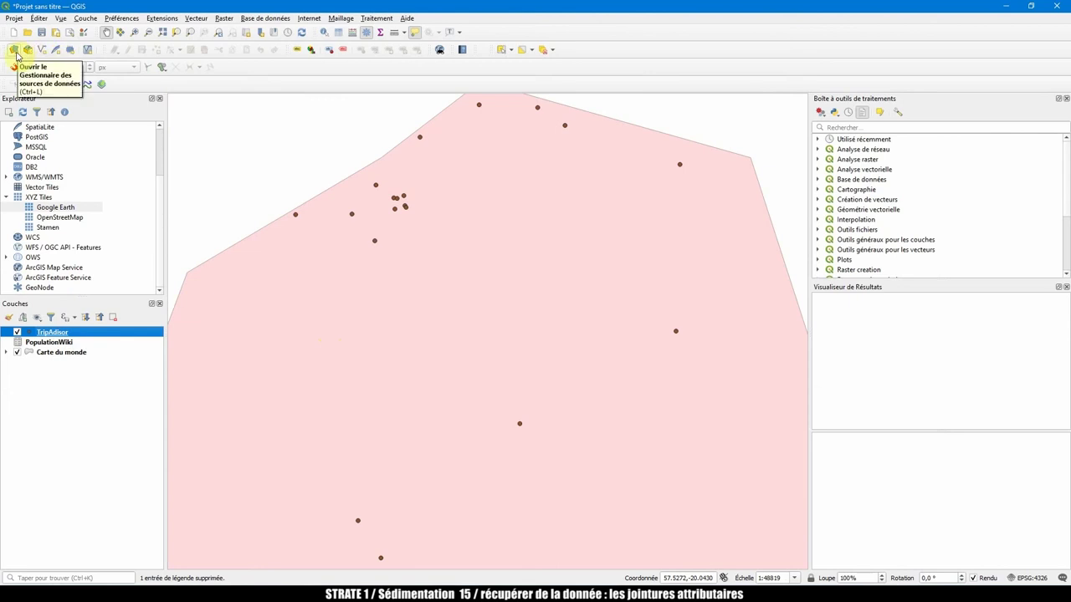
# In QGIS, add BanquesSuissesCSV.csv as a delimited text point layer with first-line headers, X field x, Y field y and EPSG:4326.
pyautogui.click(13, 50)
pyautogui.click(88, 204)
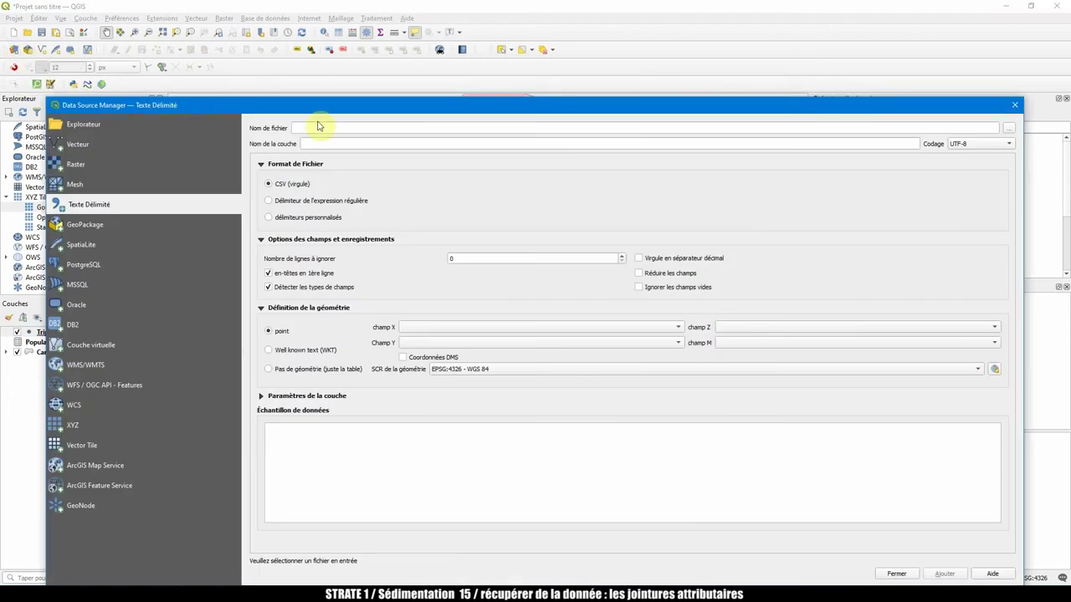
pyautogui.click(1004, 132)
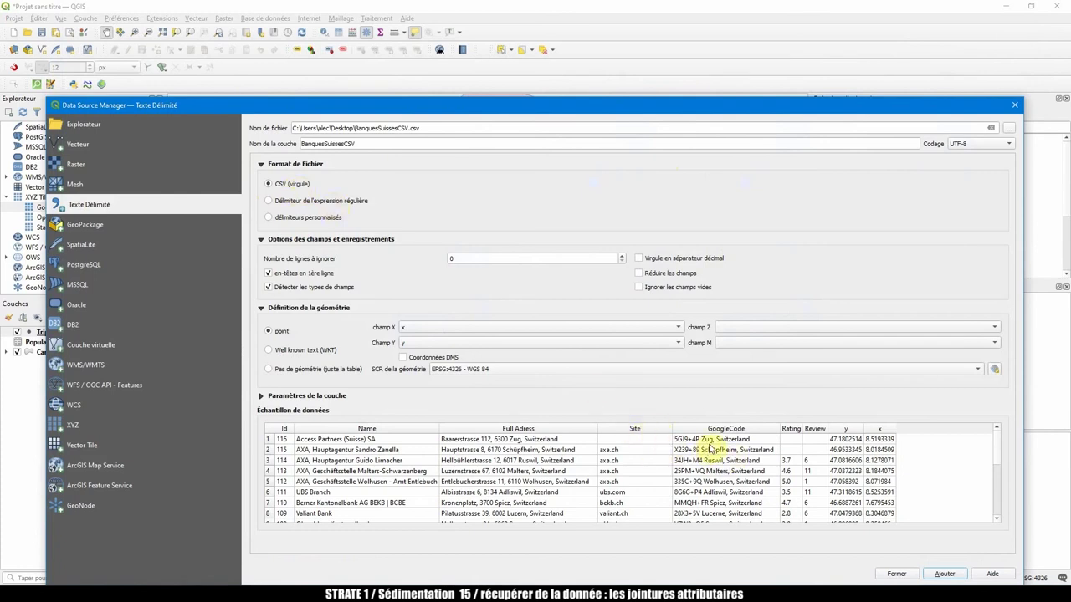
pyautogui.click(318, 276)
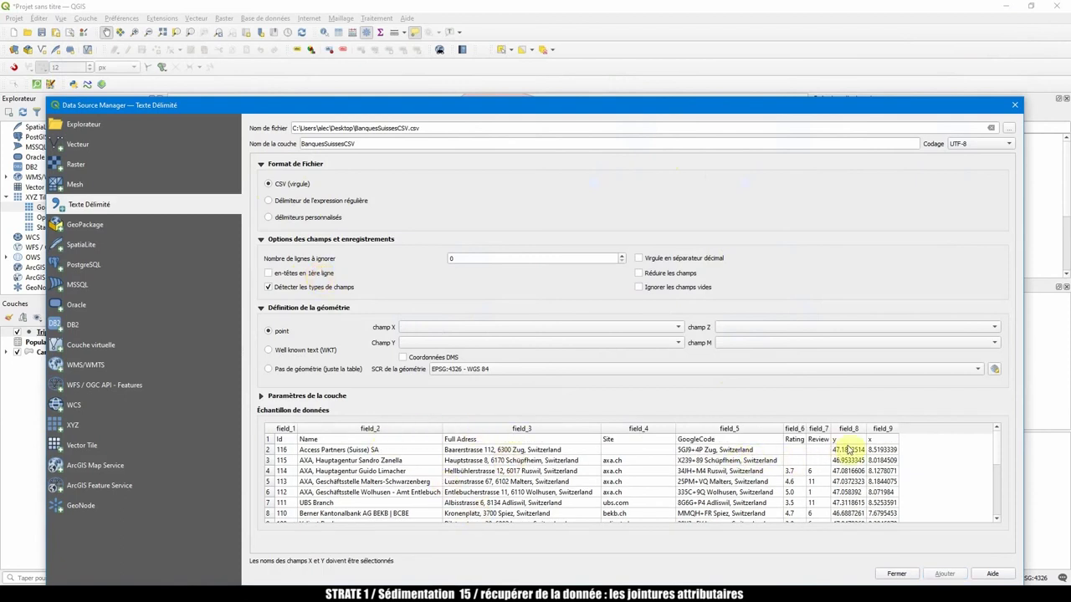
pyautogui.click(319, 276)
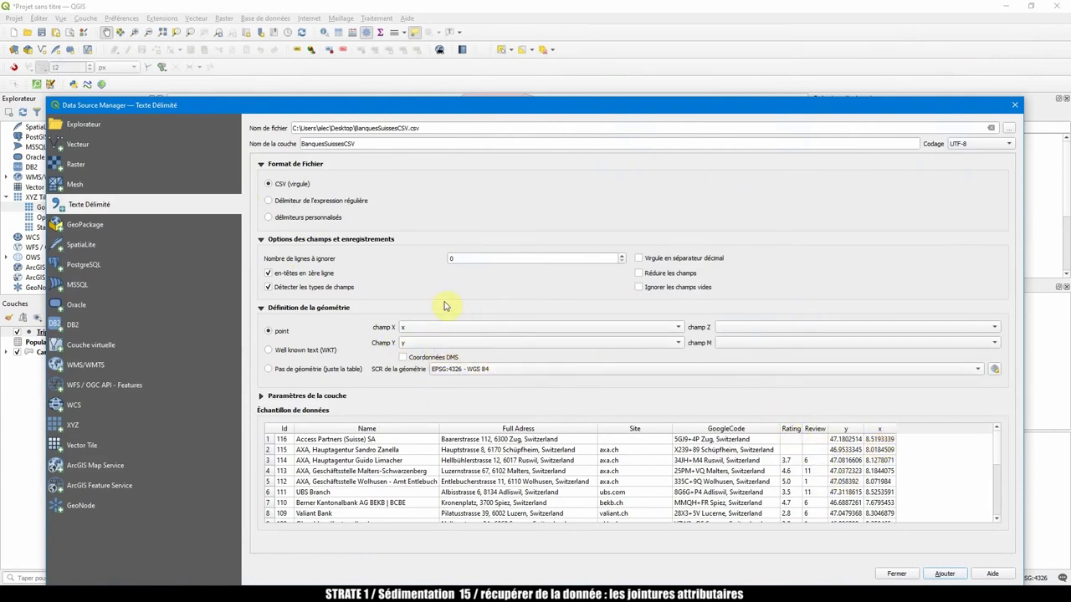
pyautogui.click(945, 575)
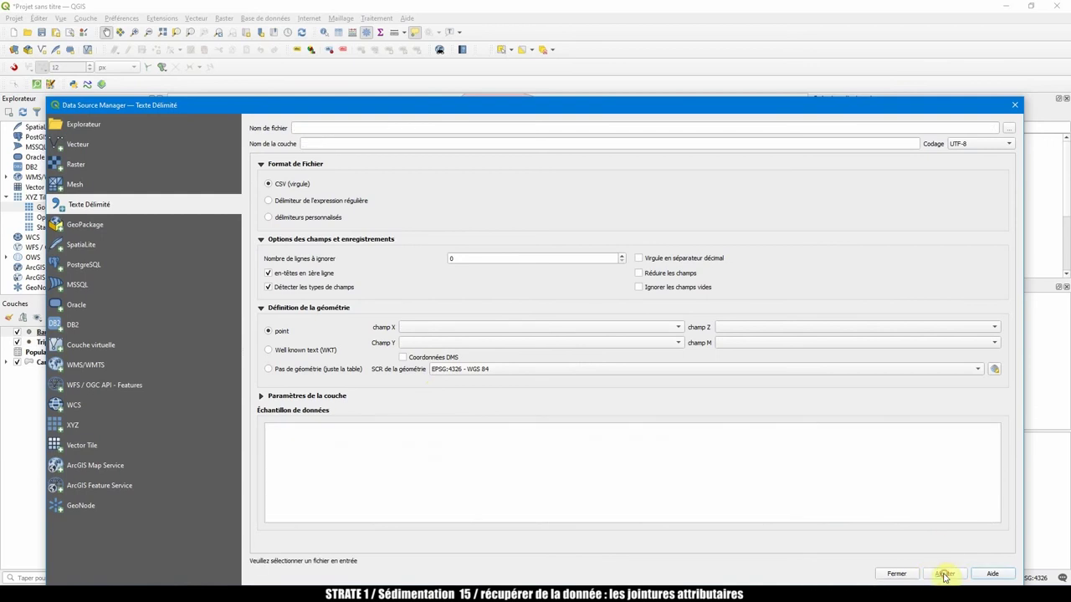
pyautogui.click(1015, 105)
# Zoom the map to the BanquesSuissesCSV layer and examine how its bank points lie over Switzerland.
pyautogui.rightClick(80, 336)
pyautogui.click(87, 339)
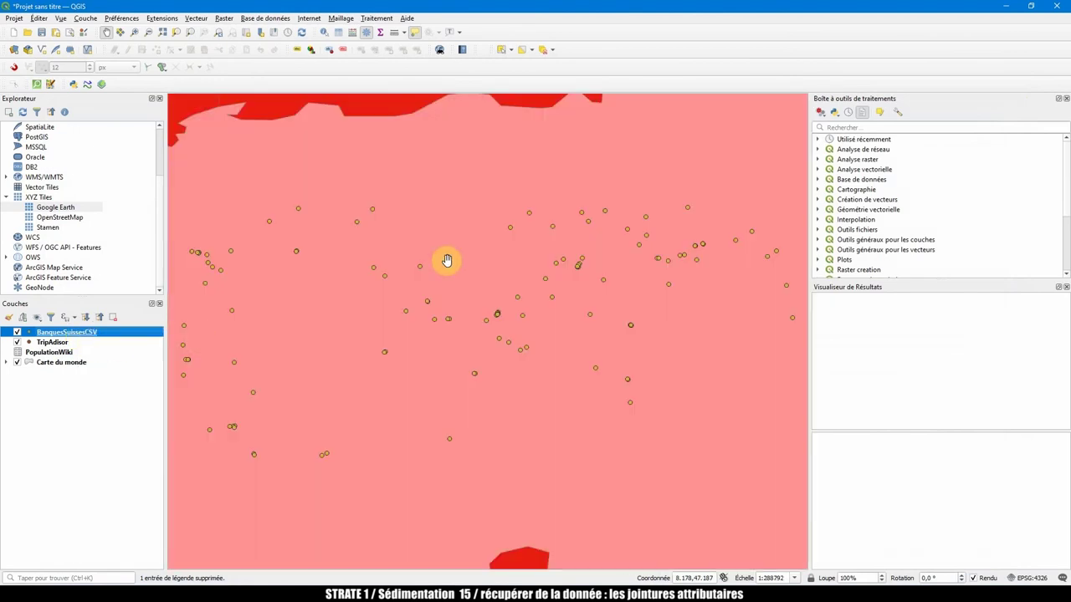
pyautogui.scroll(-2, 444, 263)
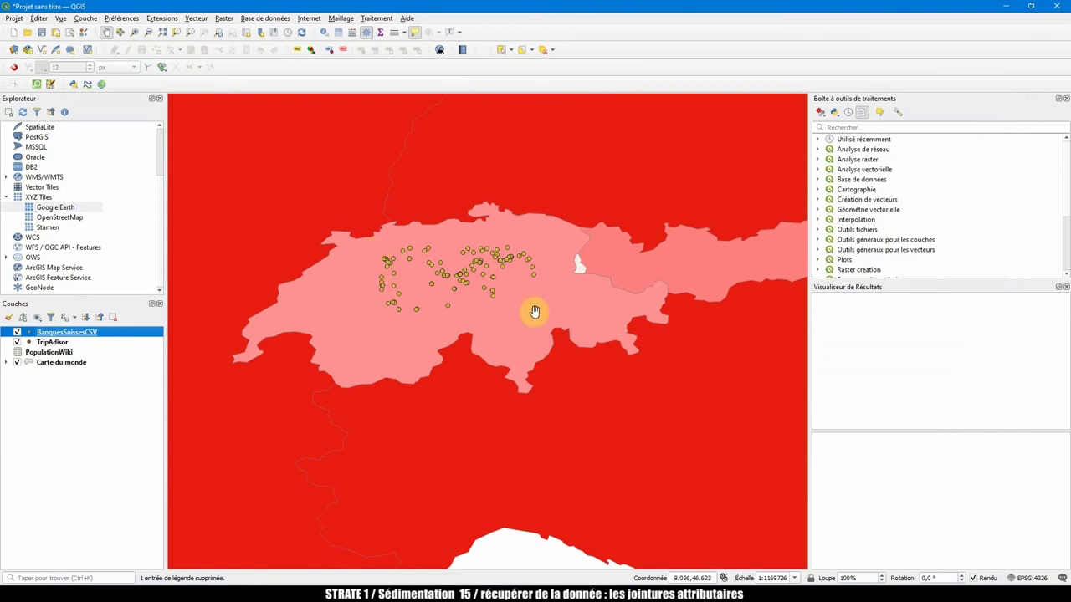
pyautogui.scroll(-2, 452, 255)
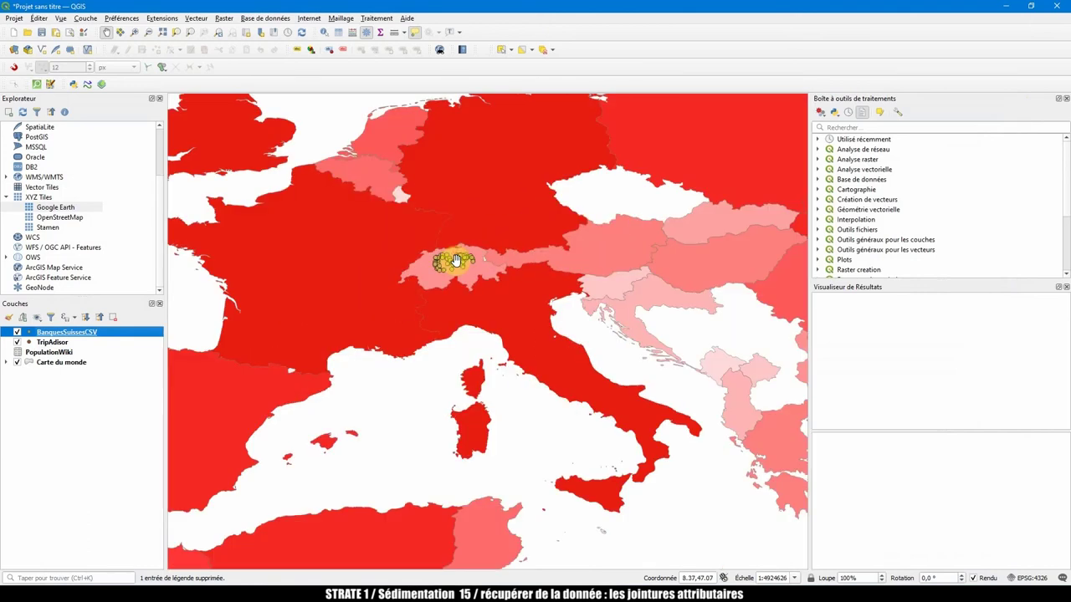
pyautogui.scroll(3, 457, 261)
pyautogui.moveTo(442, 259); pyautogui.dragTo(510, 270)
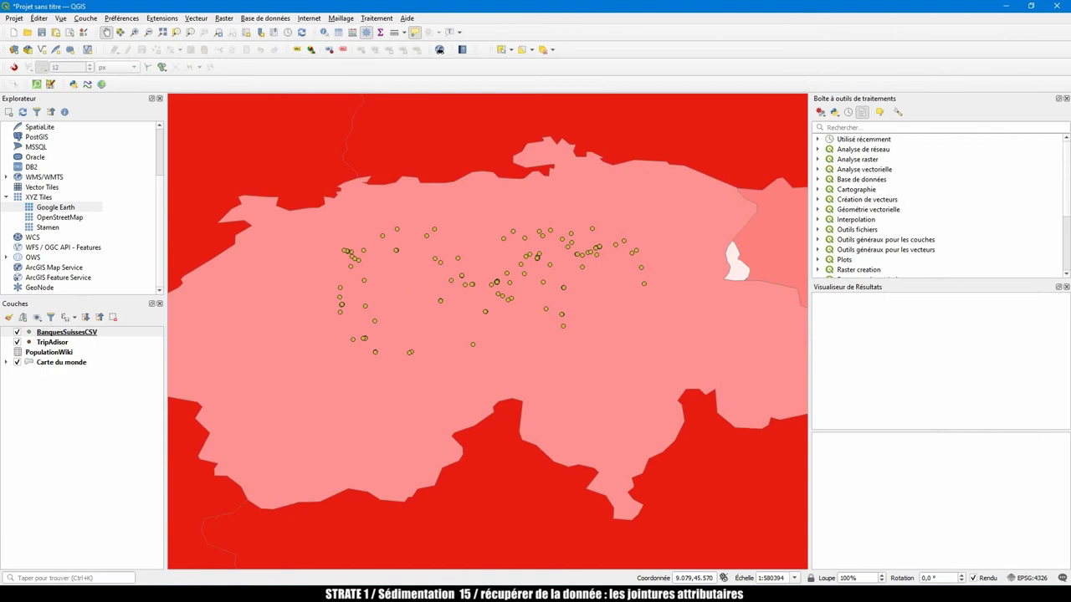
# Switch back to BanquesSuissesCSV.csv in LibreOffice Calc and copy the entire Full Adress column.
pyautogui.moveTo(674, 595)
pyautogui.click(674, 535)
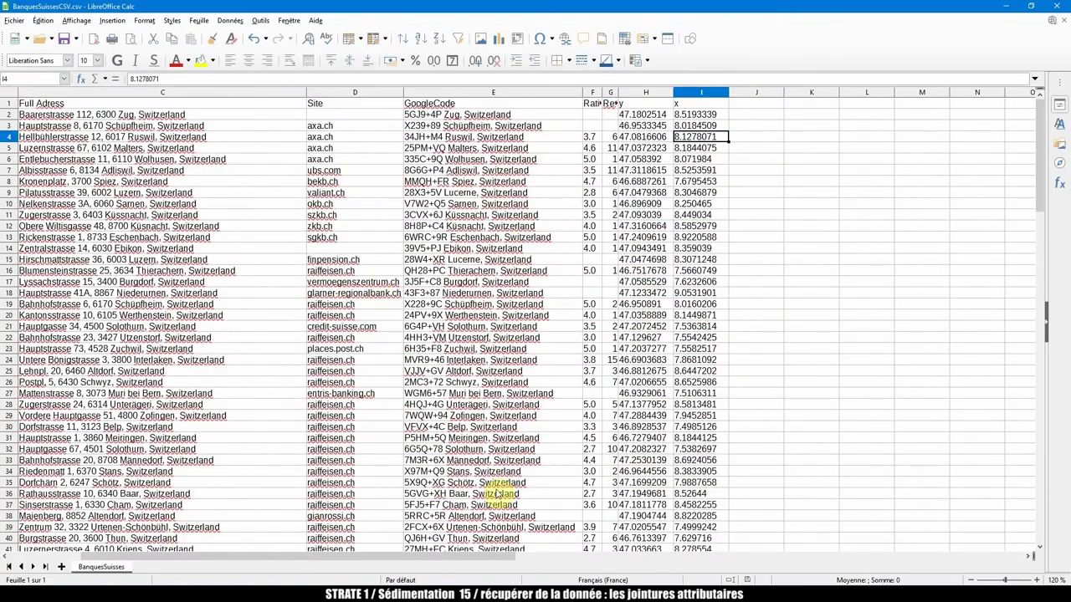
pyautogui.click(163, 92)
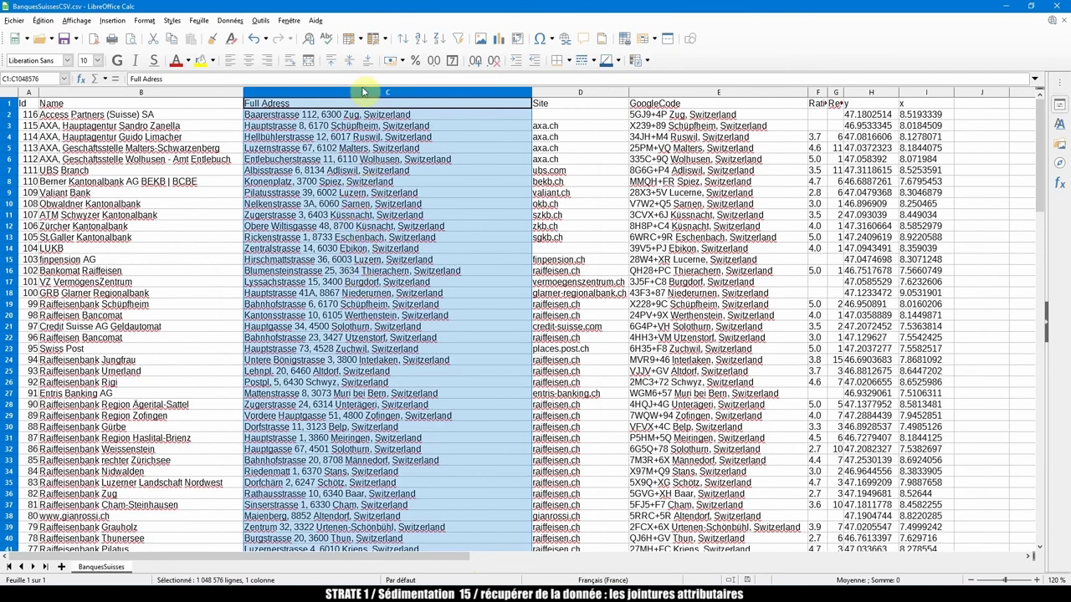
pyautogui.click(368, 93)
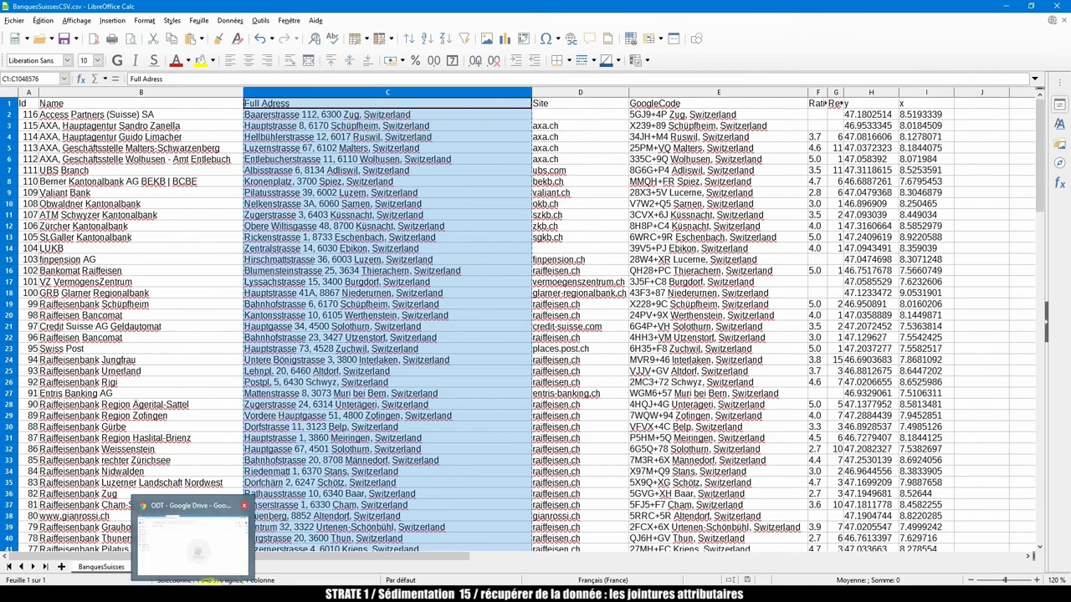
# Switch to Google Drive in Chrome and create a Google Sheets spreadsheet named BanquesSuisse in the ODT folder.
pyautogui.click(267, 535)
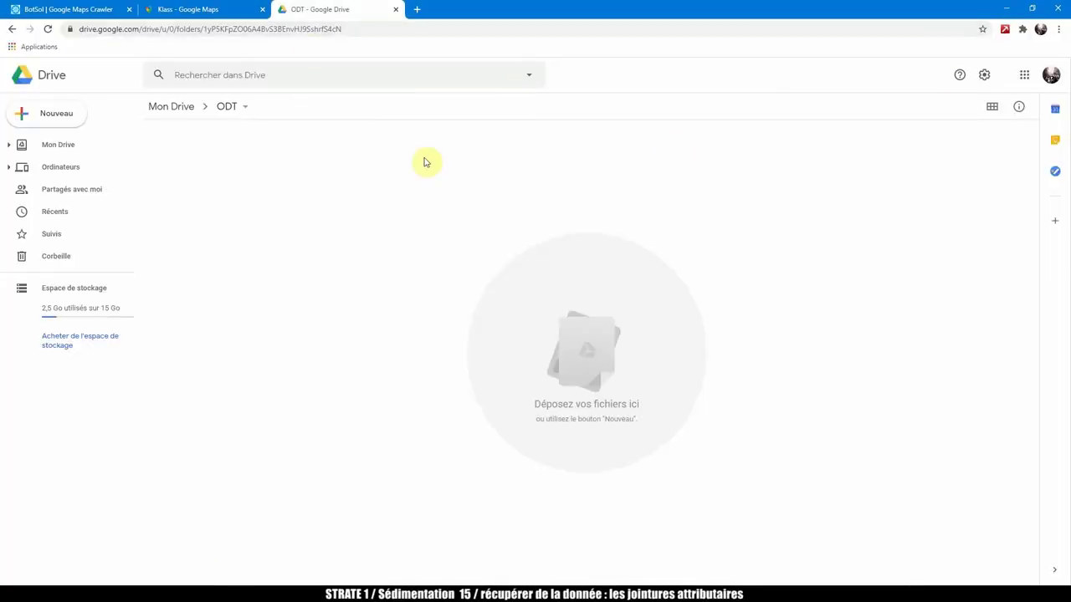
pyautogui.click(77, 123)
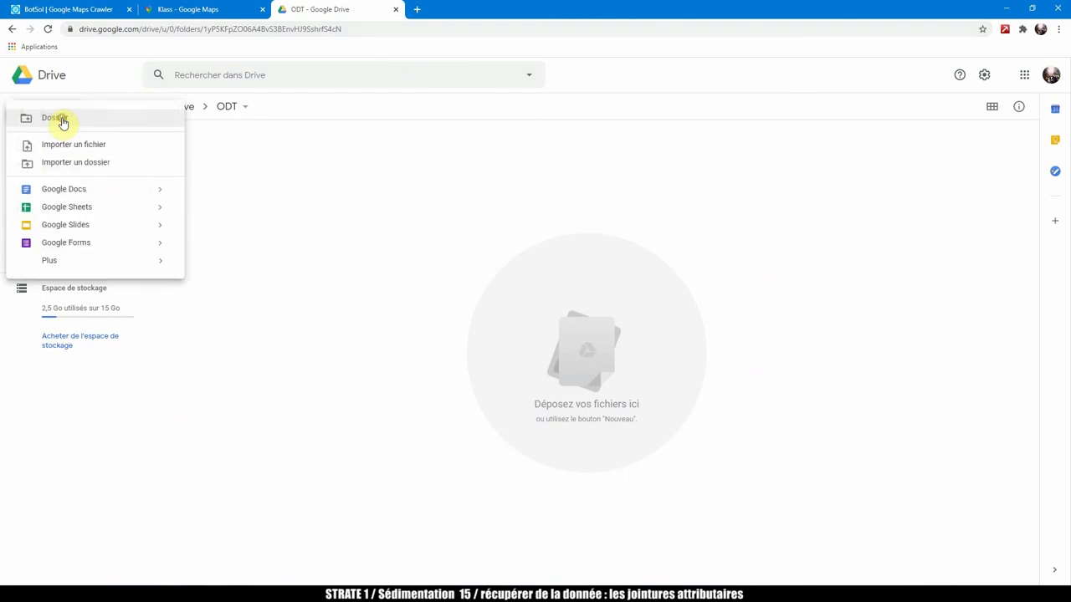
pyautogui.click(93, 213)
pyautogui.click(158, 70)
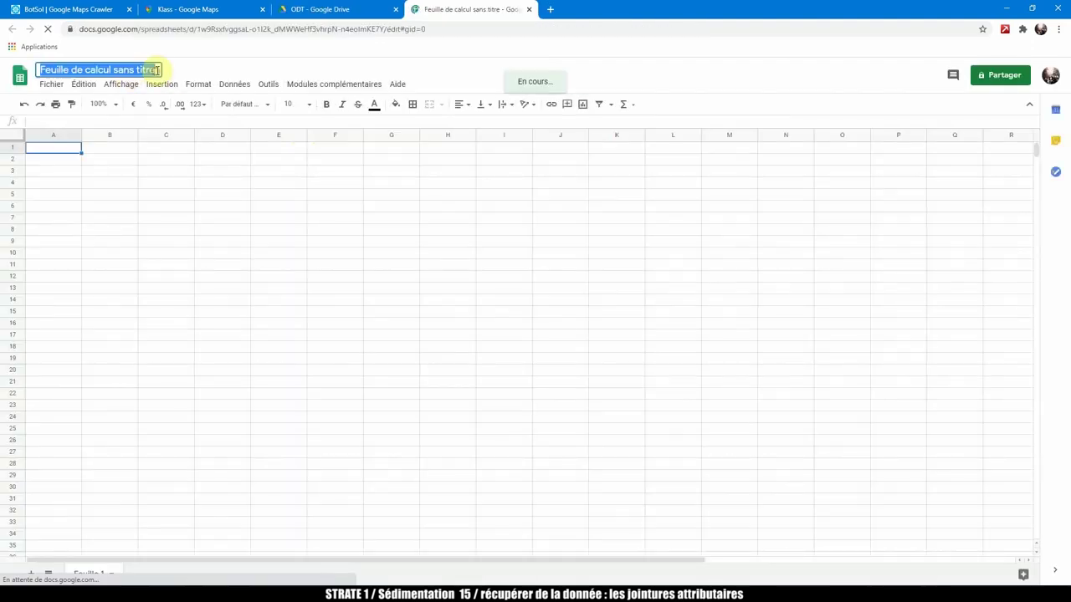
pyautogui.write('BanquesSuisse')
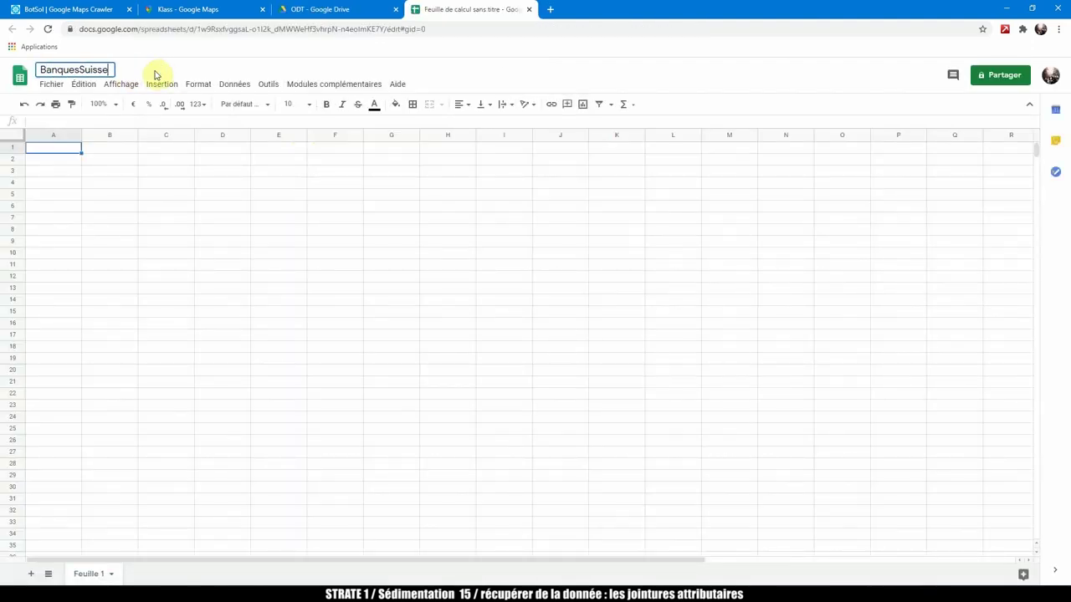
pyautogui.press('Return')
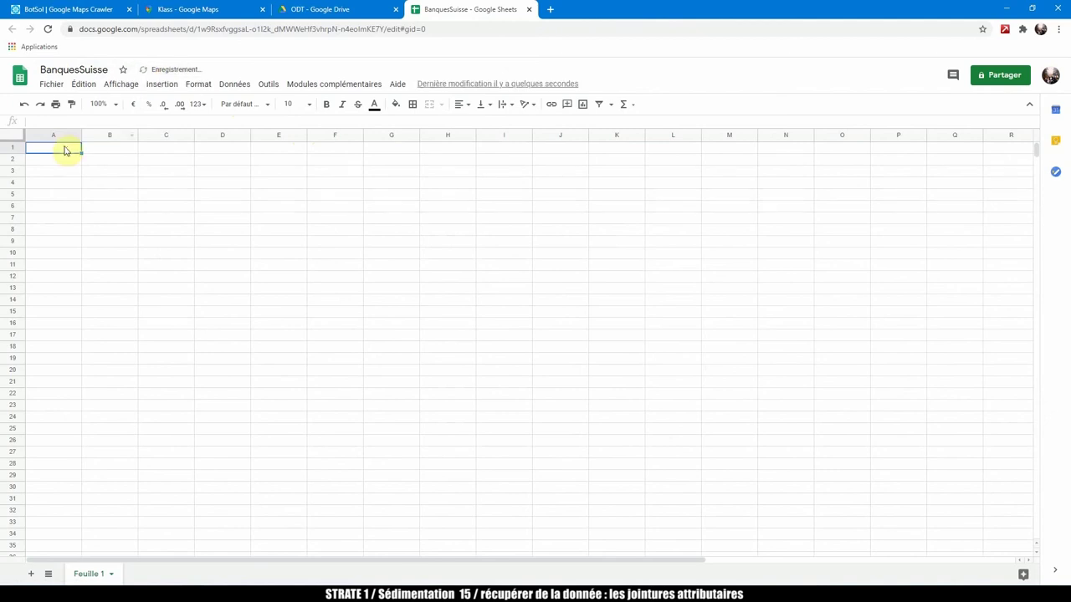
# Paste the copied Full Adress column starting at cell A1 and fit column A's width to its content.
pyautogui.hotkey('ctrl', 'v')
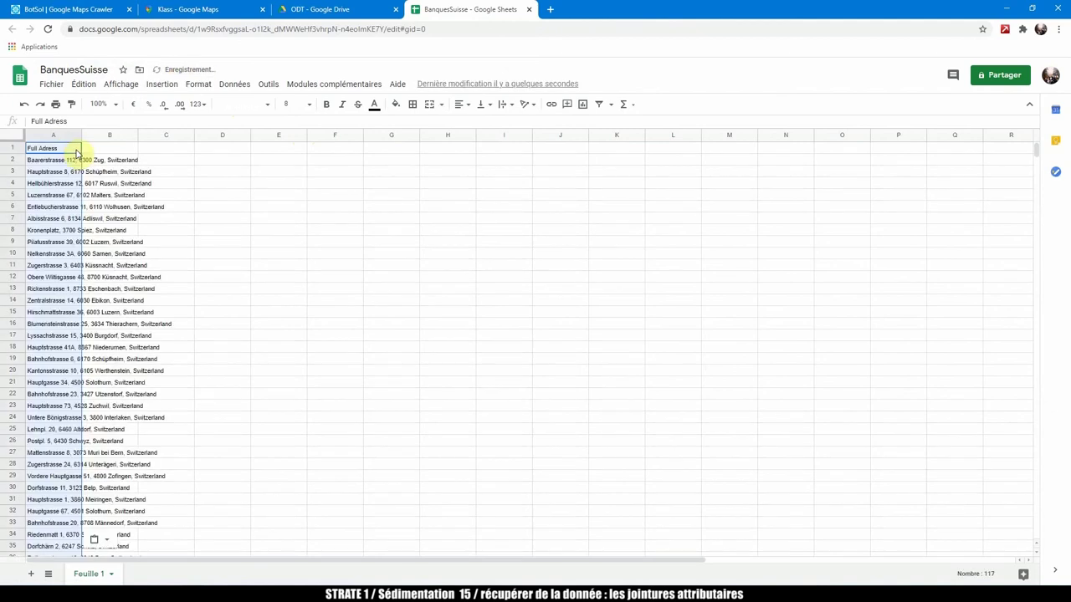
pyautogui.doubleClick(79, 135)
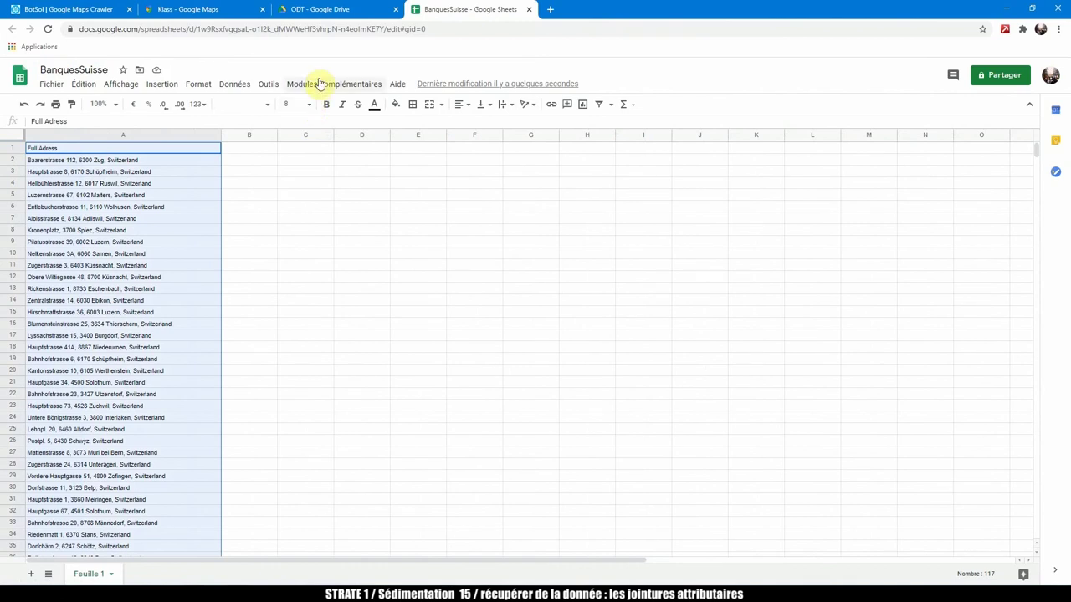
# Search the add-on marketplace for geocode and check the page of Geocode by Awesome Table.
pyautogui.click(344, 85)
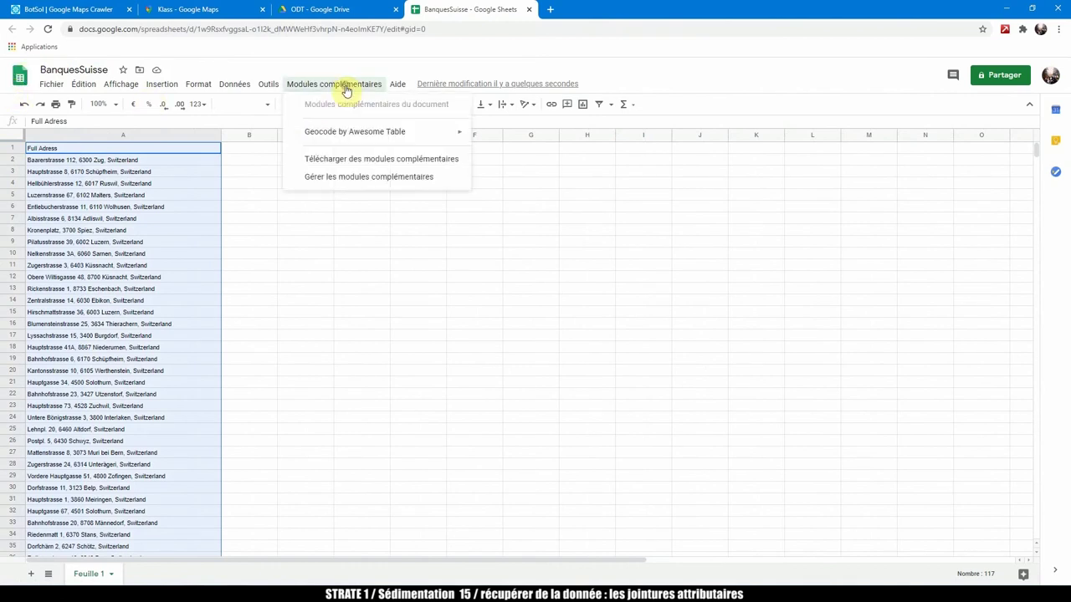
pyautogui.click(366, 159)
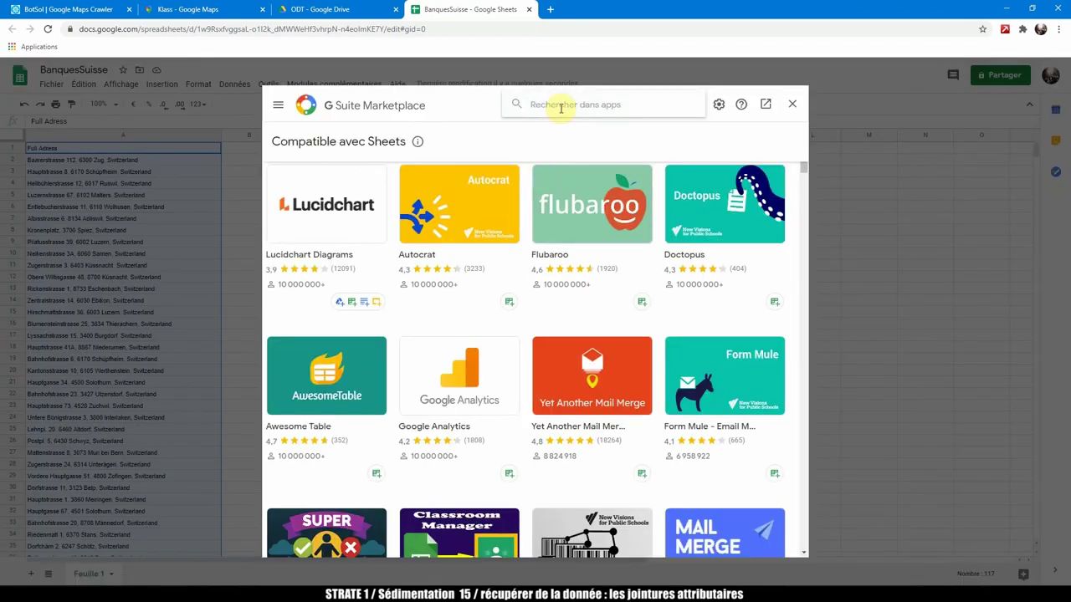
pyautogui.write('geocode')
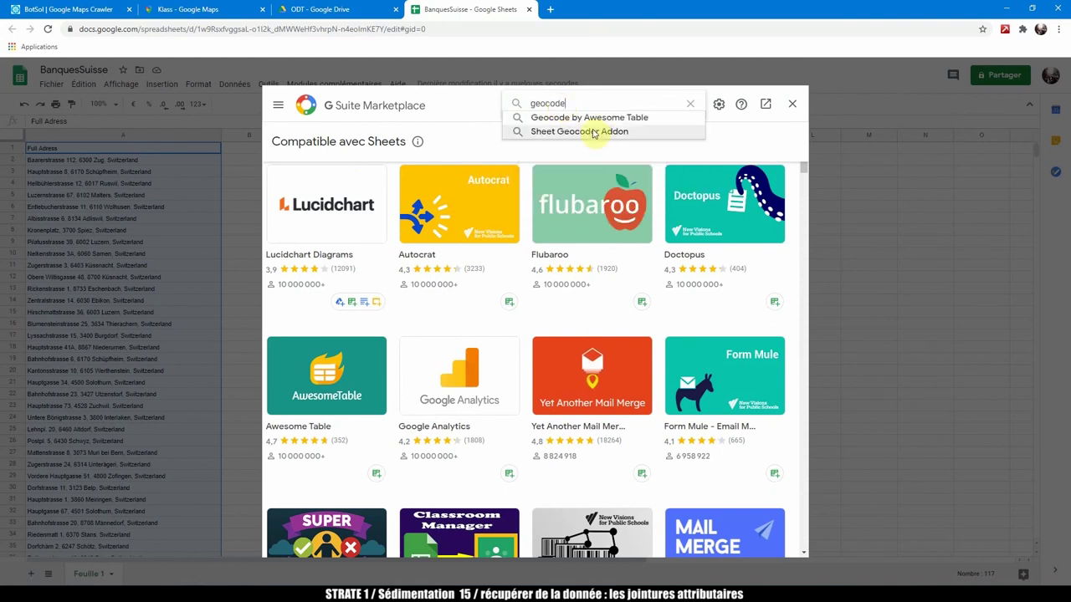
pyautogui.click(602, 118)
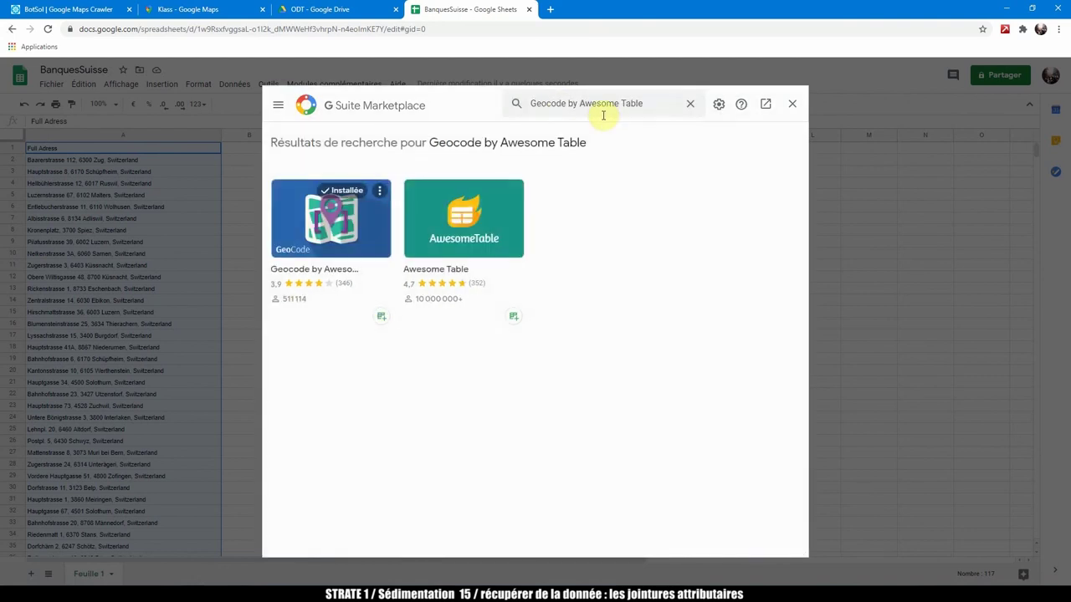
pyautogui.click(339, 217)
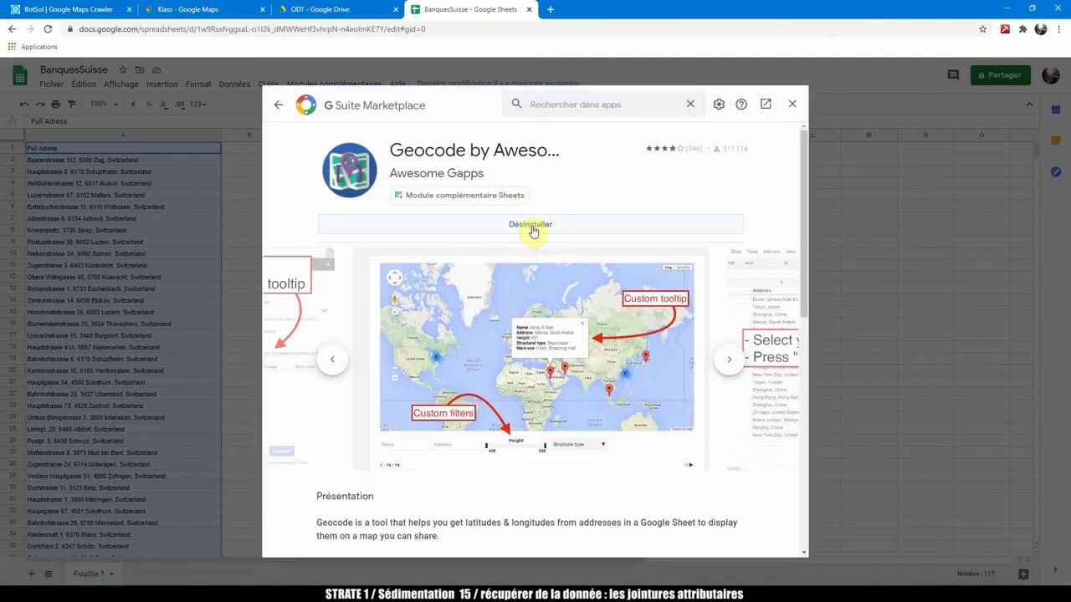
pyautogui.click(796, 105)
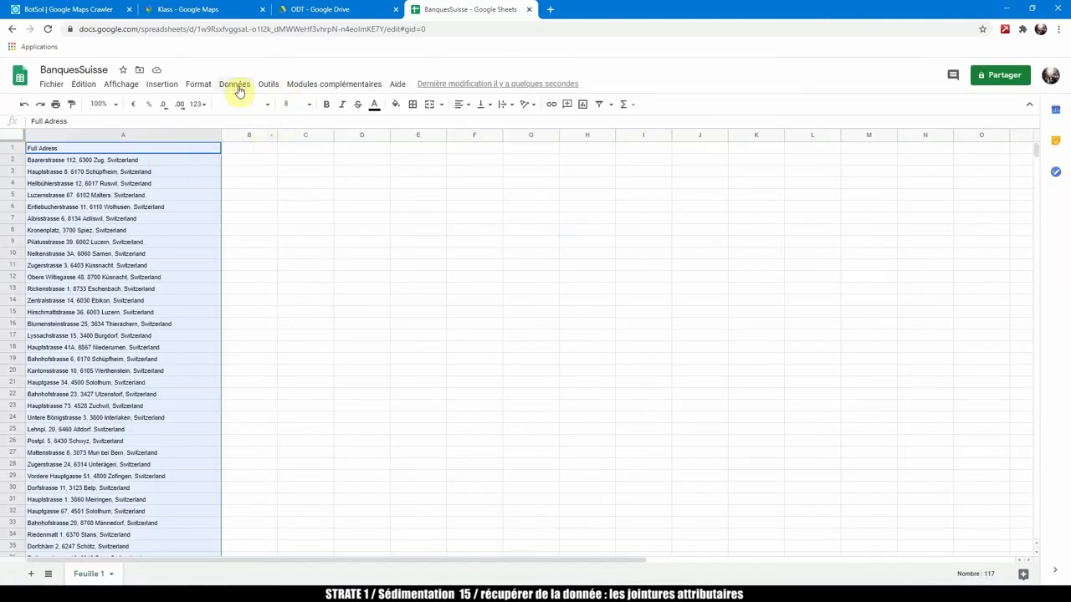
# Geocode the Full Adress column of Feuille 1 with Geocode by Awesome Table and review the generated latitudes and longitudes.
pyautogui.click(308, 84)
pyautogui.moveTo(337, 137)
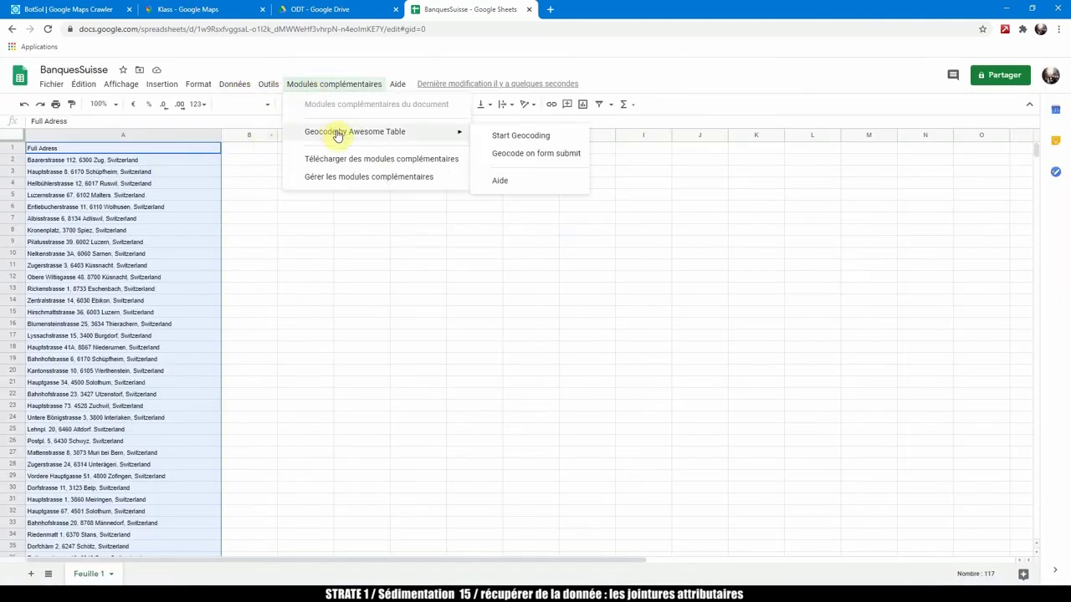
pyautogui.click(508, 137)
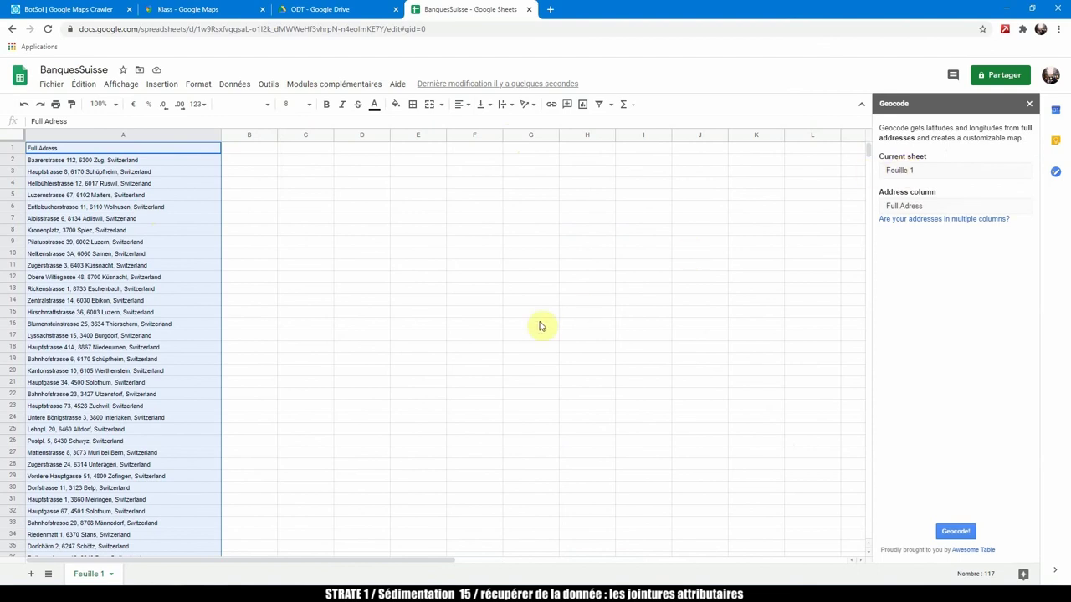
pyautogui.click(959, 532)
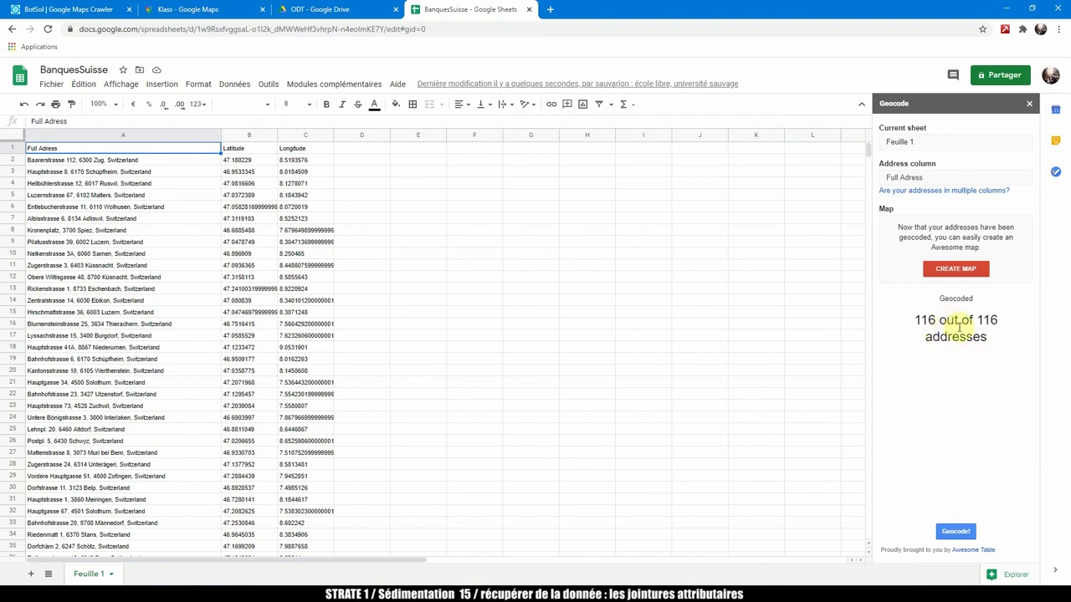
pyautogui.scroll(-7, 301, 300)
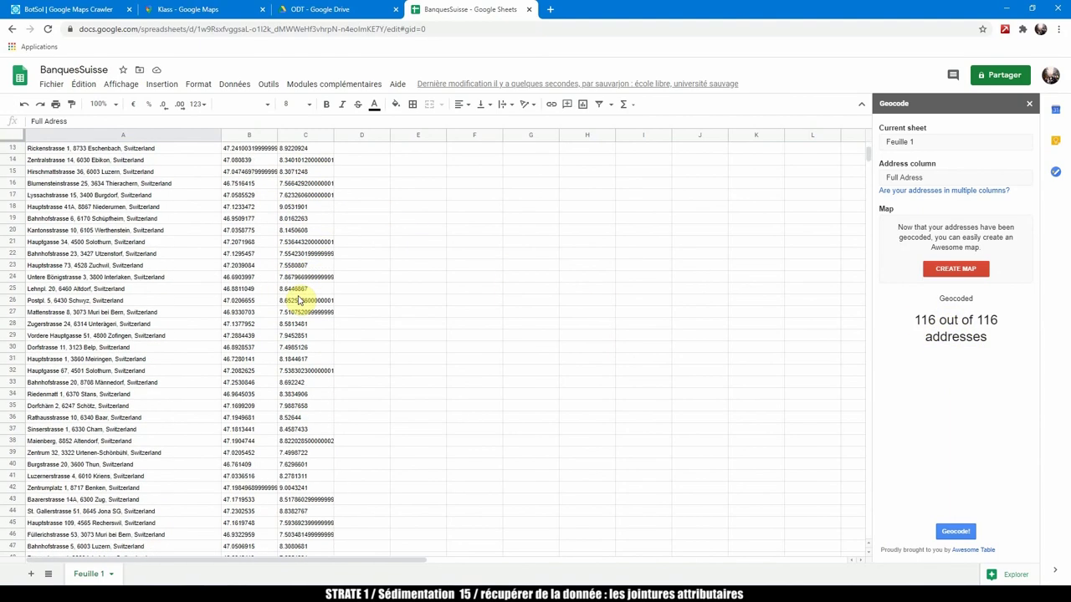
pyautogui.scroll(-20, 301, 299)
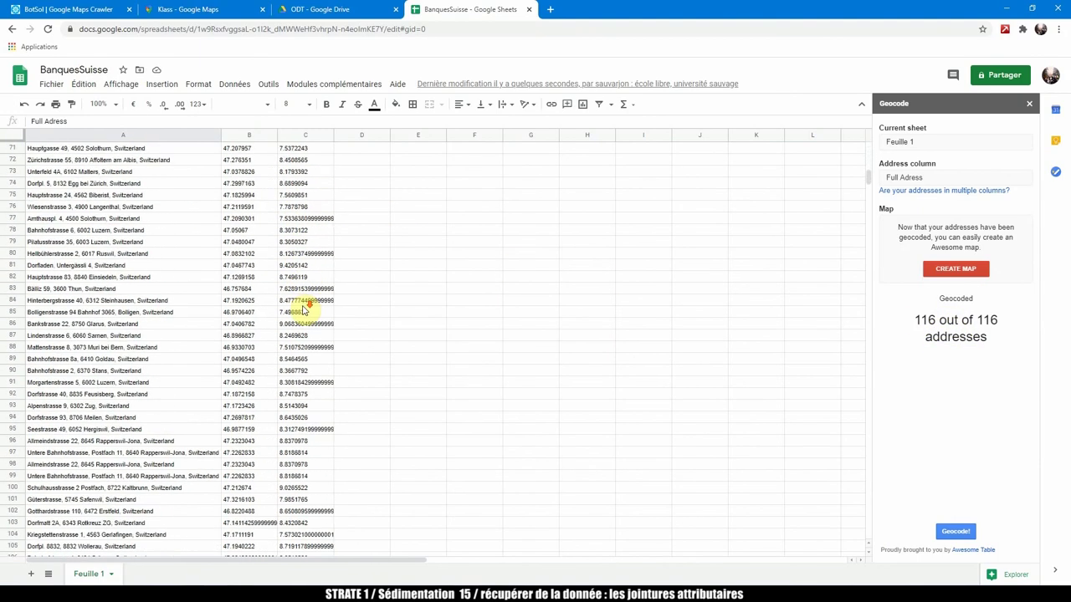
# Look over the geocoded rows of Feuille 1 and copy the Latitude and Longitude columns B and C.
pyautogui.scroll(-5, 303, 308)
pyautogui.scroll(4, 299, 351)
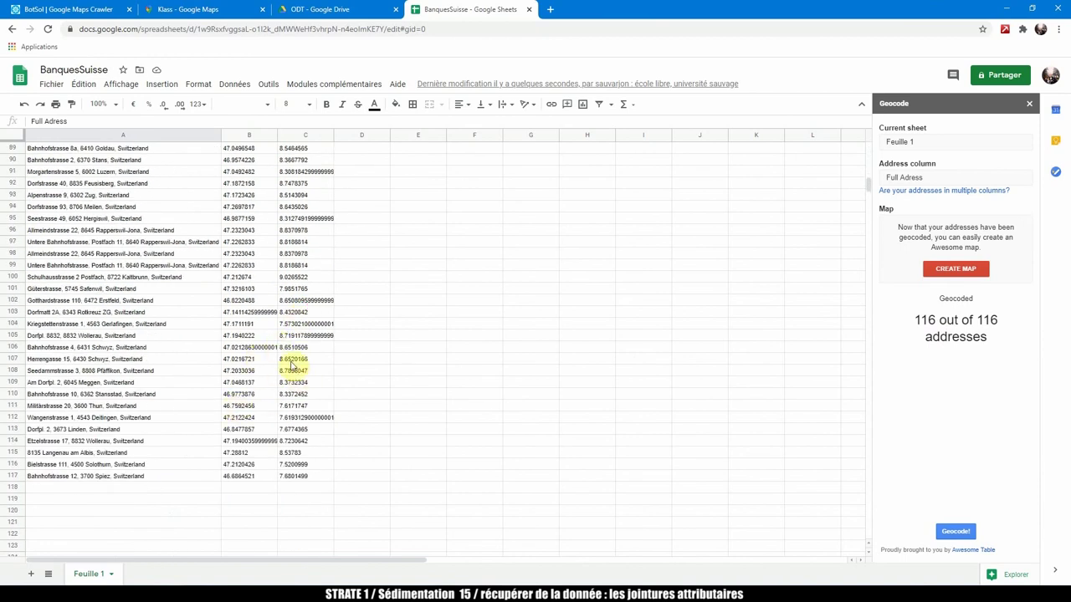
pyautogui.scroll(15, 294, 358)
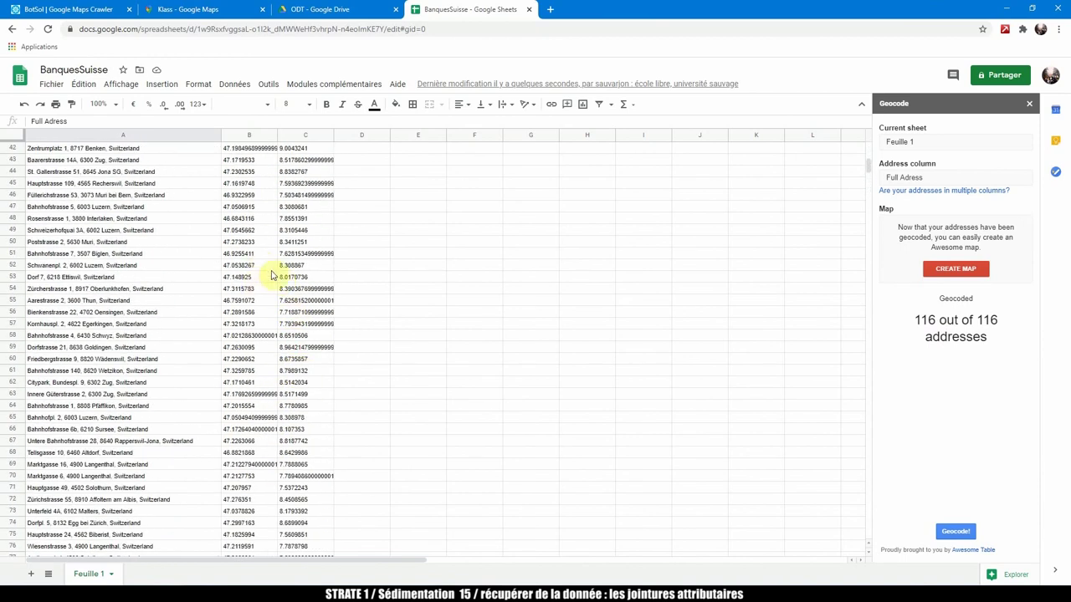
pyautogui.scroll(12, 297, 276)
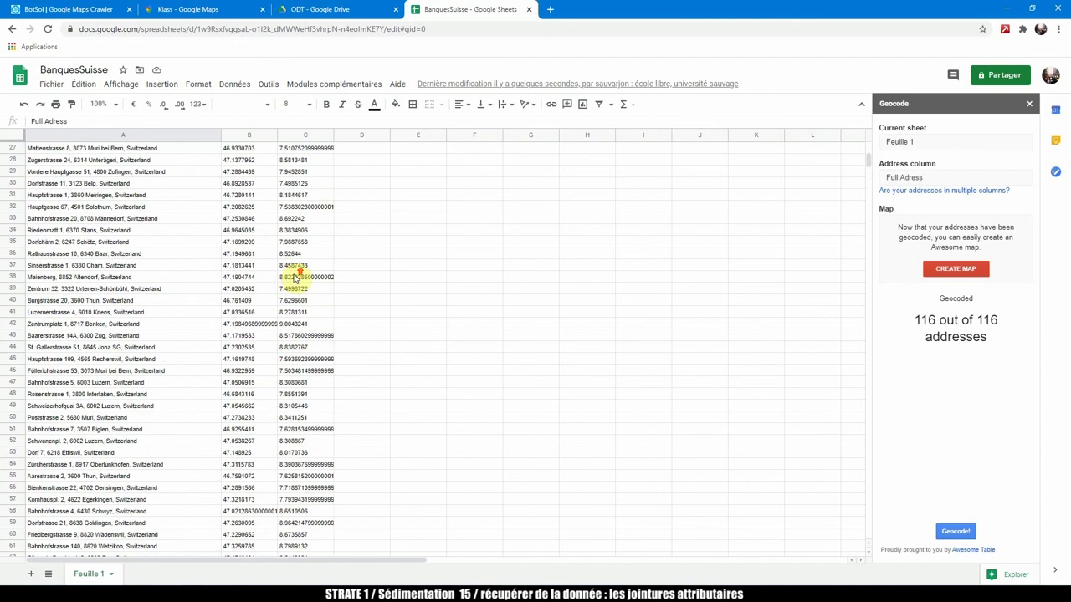
pyautogui.scroll(2, 297, 278)
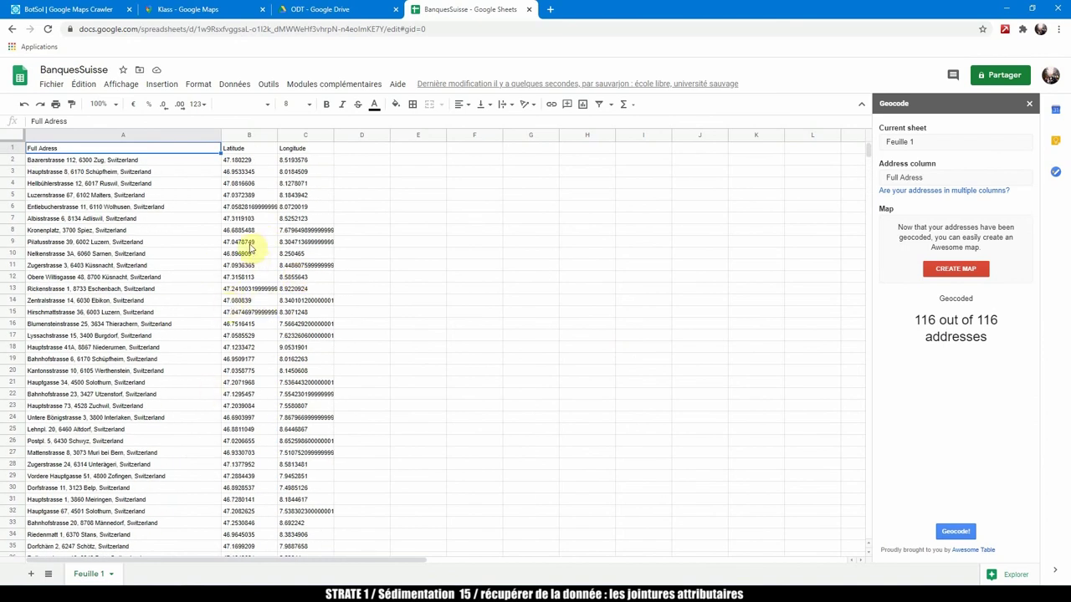
pyautogui.moveTo(303, 133); pyautogui.dragTo(256, 133)
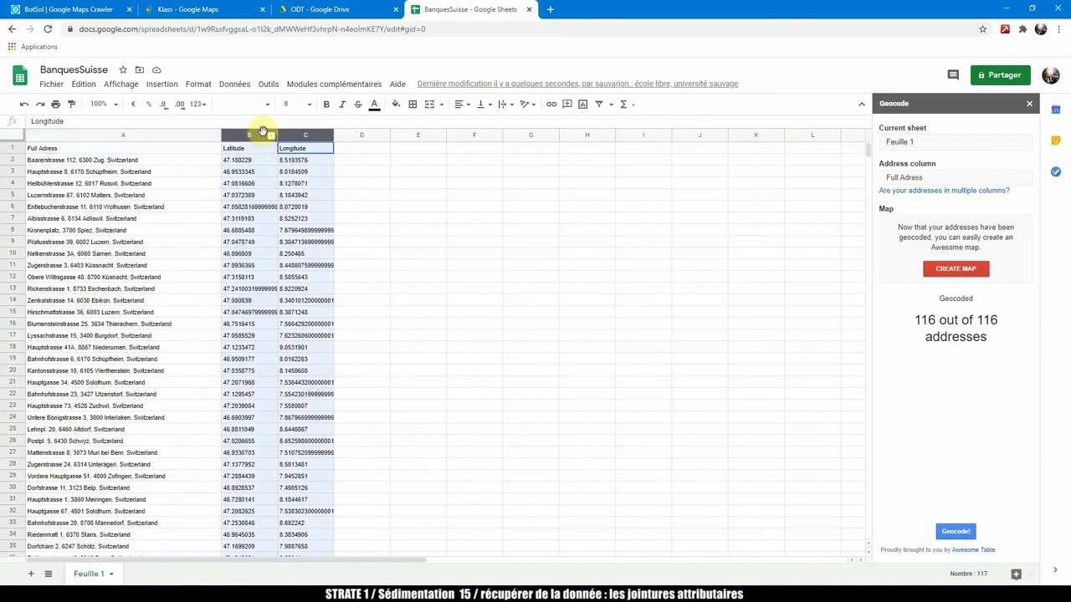
pyautogui.rightClick(254, 132)
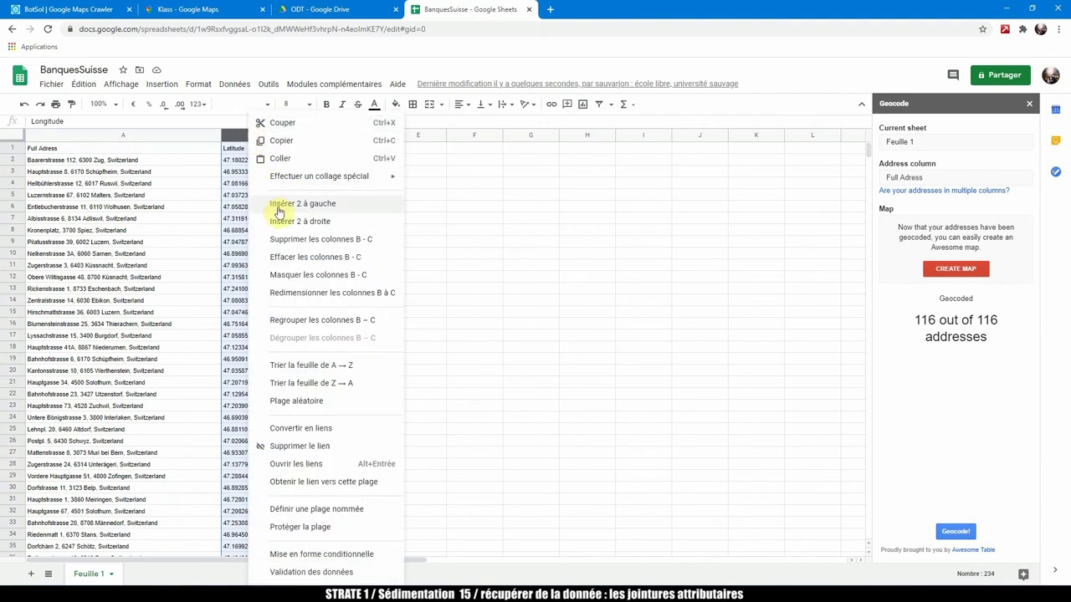
pyautogui.click(285, 139)
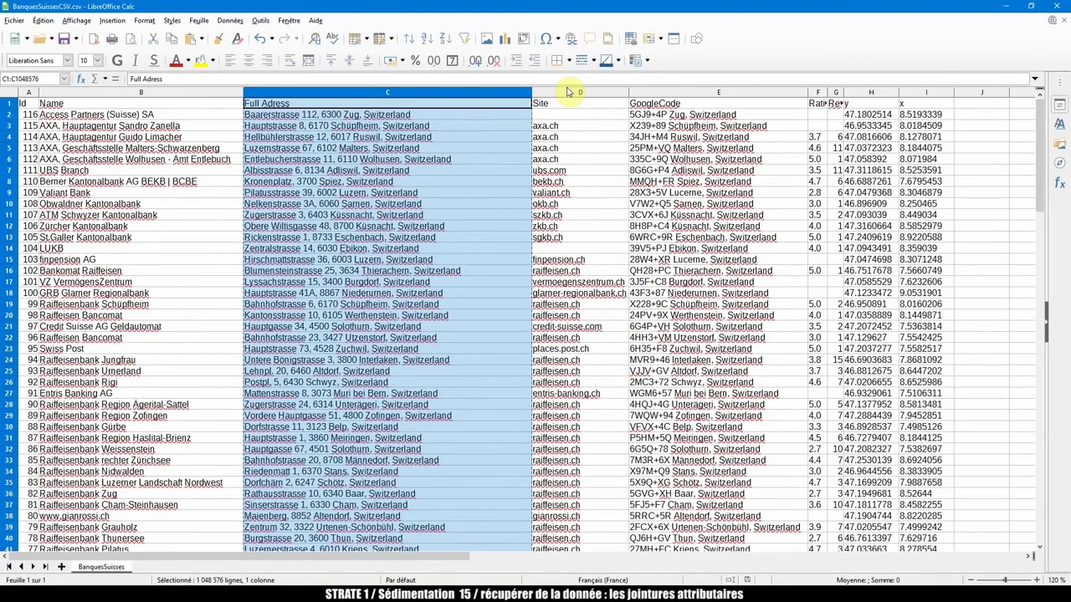
# Switch to BanquesSuissesCSV.csv in LibreOffice Calc and insert two empty columns before the Site column.
pyautogui.click(567, 92)
pyautogui.rightClick(567, 91)
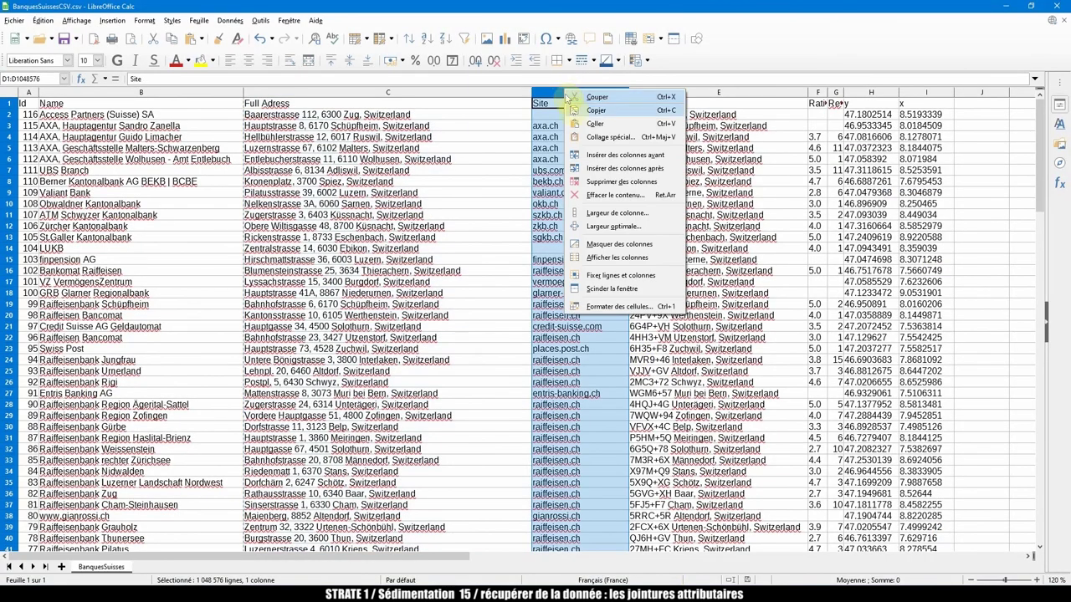
pyautogui.click(587, 156)
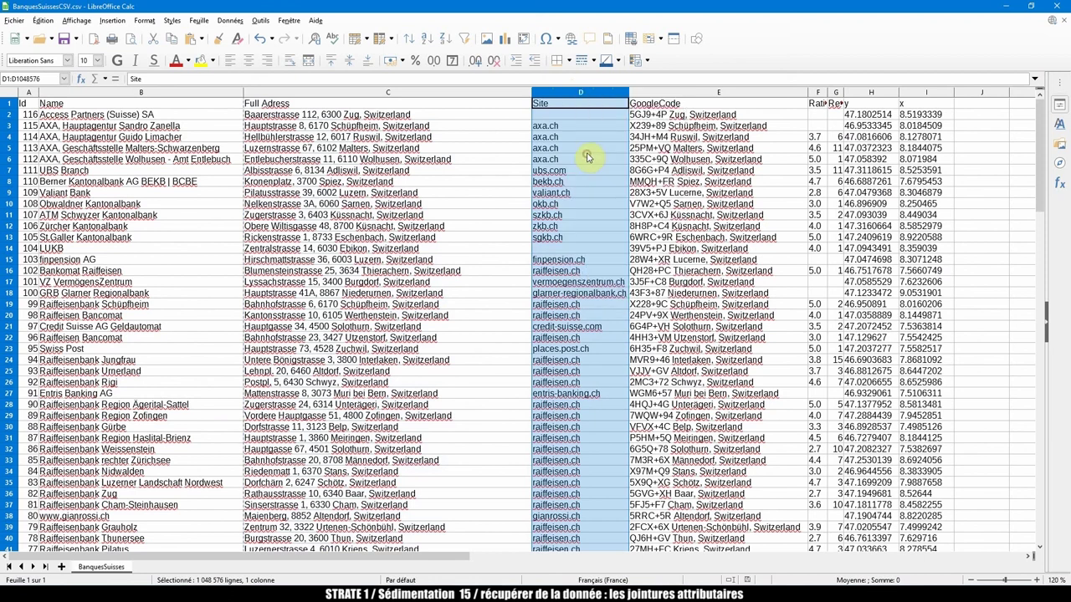
pyautogui.rightClick(560, 91)
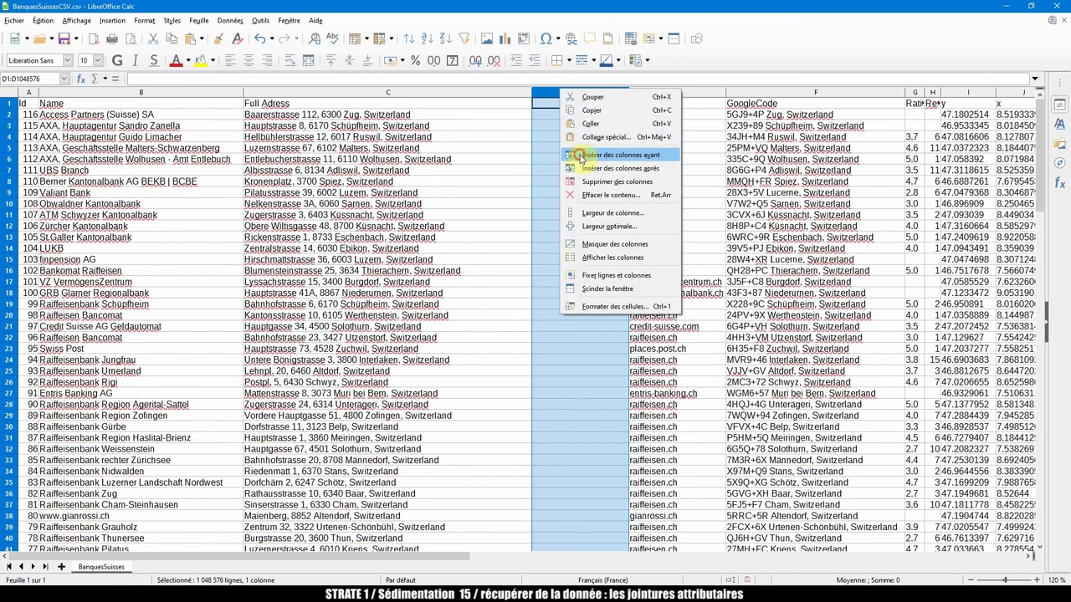
pyautogui.click(580, 156)
# Paste the copied Latitude and Longitude columns starting at cell D1 and check the pasted rows.
pyautogui.click(572, 103)
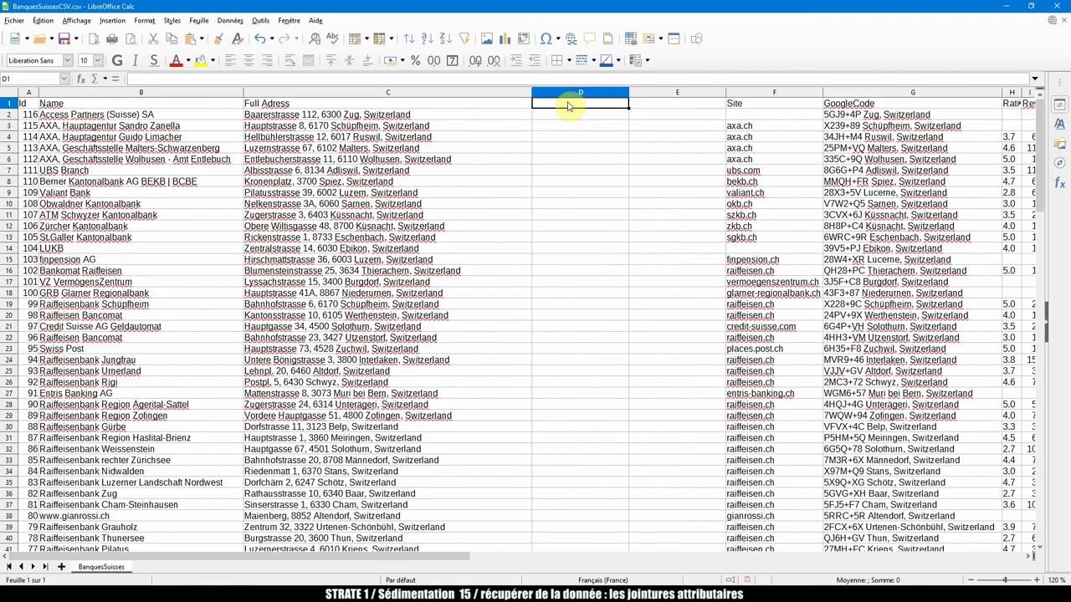
pyautogui.hotkey('ctrl', 'v')
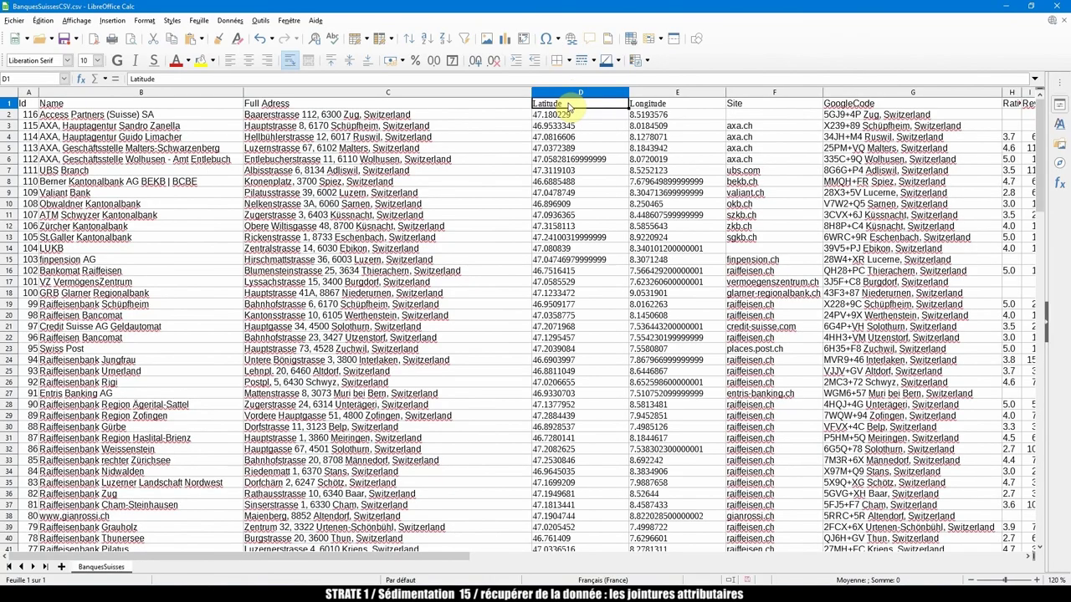
pyautogui.scroll(-13, 578, 167)
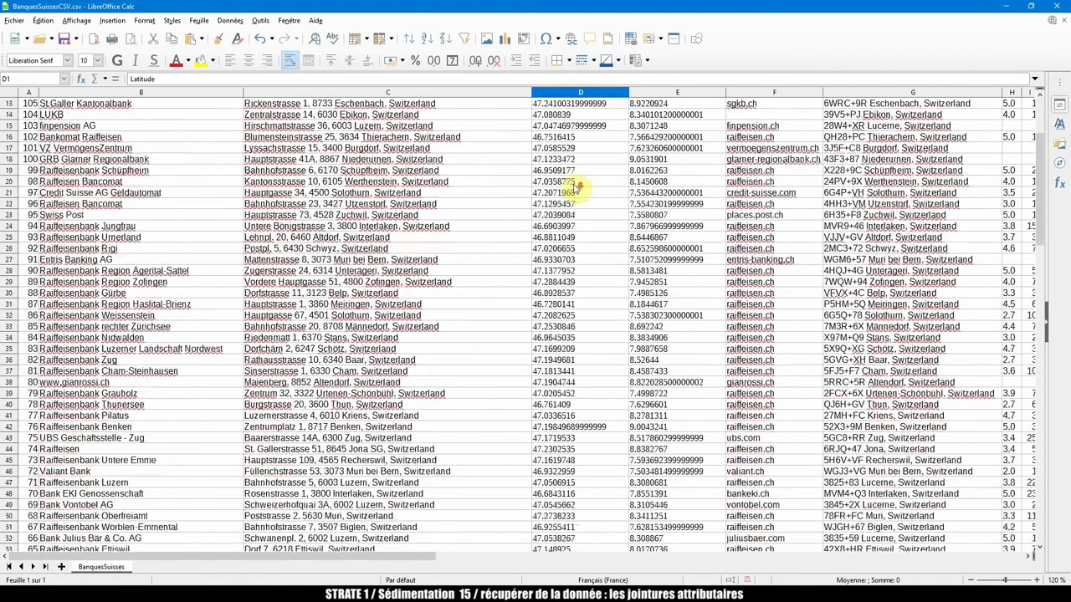
pyautogui.scroll(13, 577, 192)
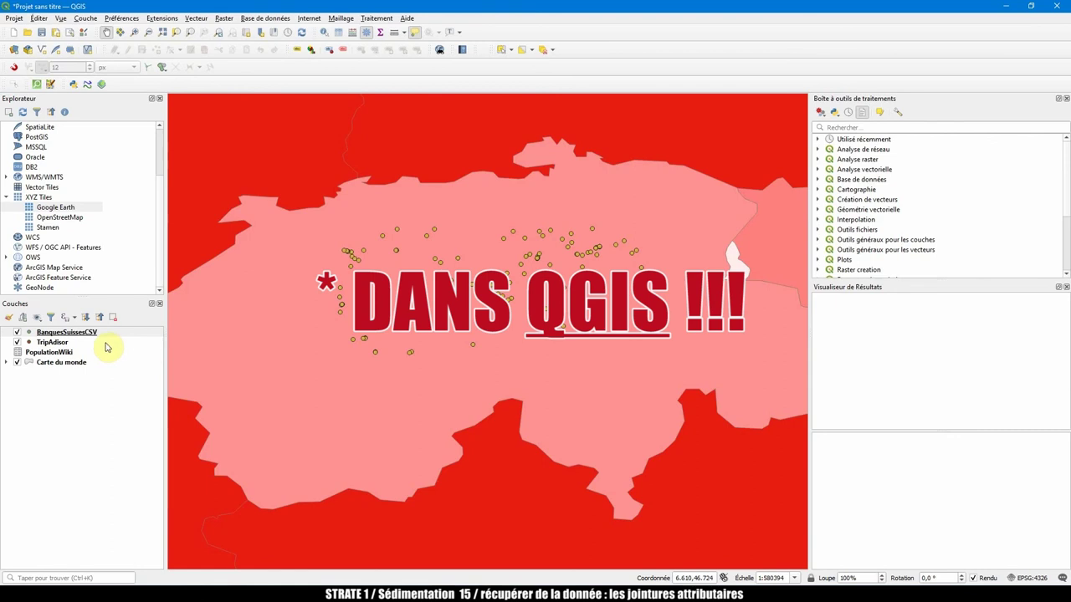
# Switch to QGIS and add BanquesSuissesCSV.csv as a delimited text point layer with X field Longitude, Y field Latitude and CRS EPSG:4326 - WGS 84.
pyautogui.click(63, 332)
pyautogui.click(13, 50)
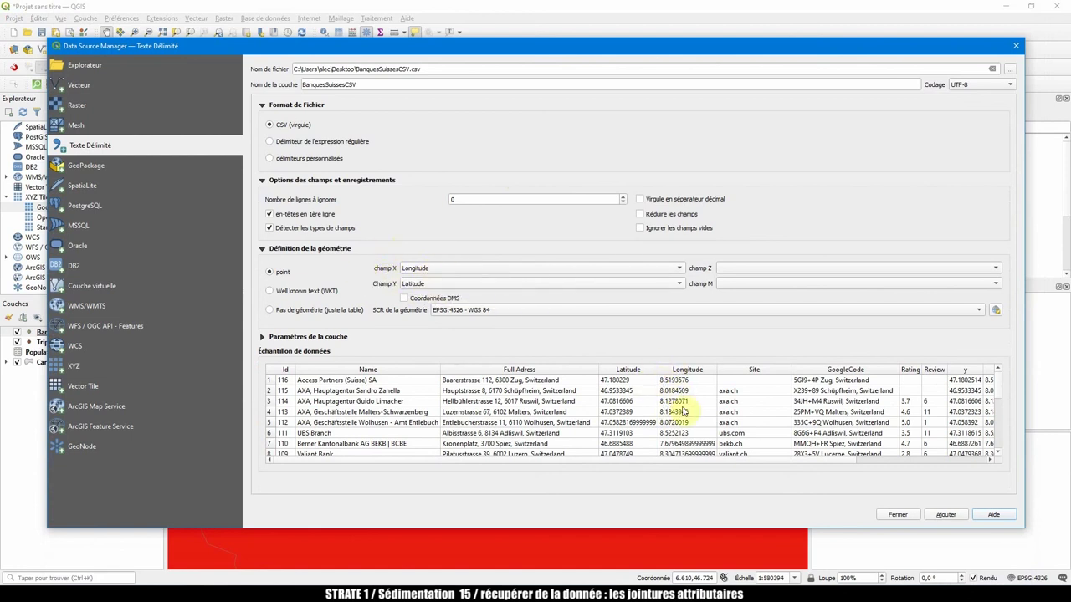
pyautogui.click(942, 516)
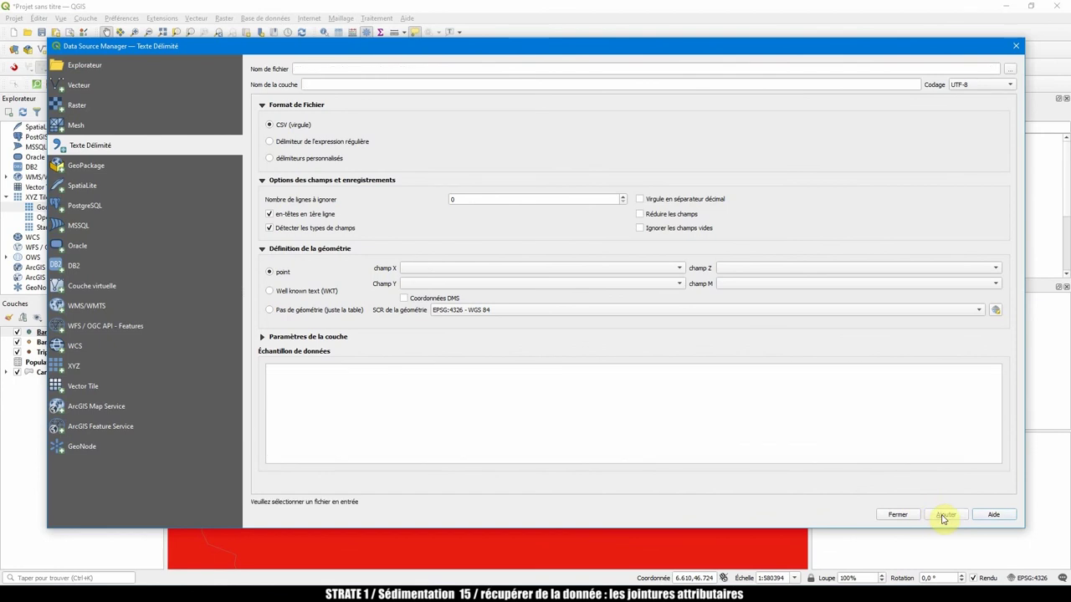
pyautogui.click(900, 516)
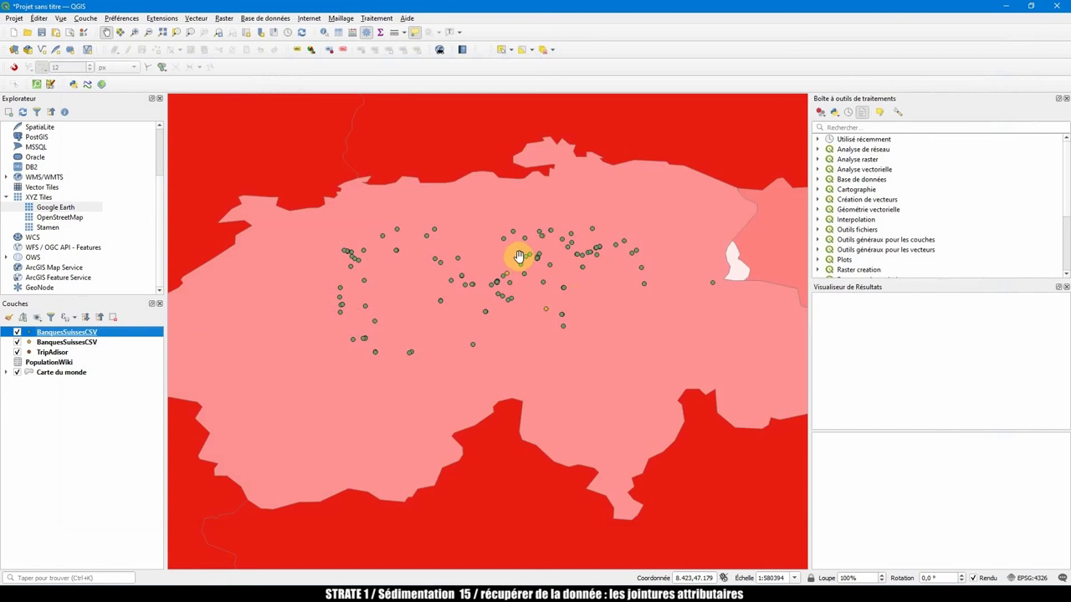
# Compare the point positions of the two BanquesSuissesCSV layers on the map of Switzerland.
pyautogui.scroll(1, 503, 276)
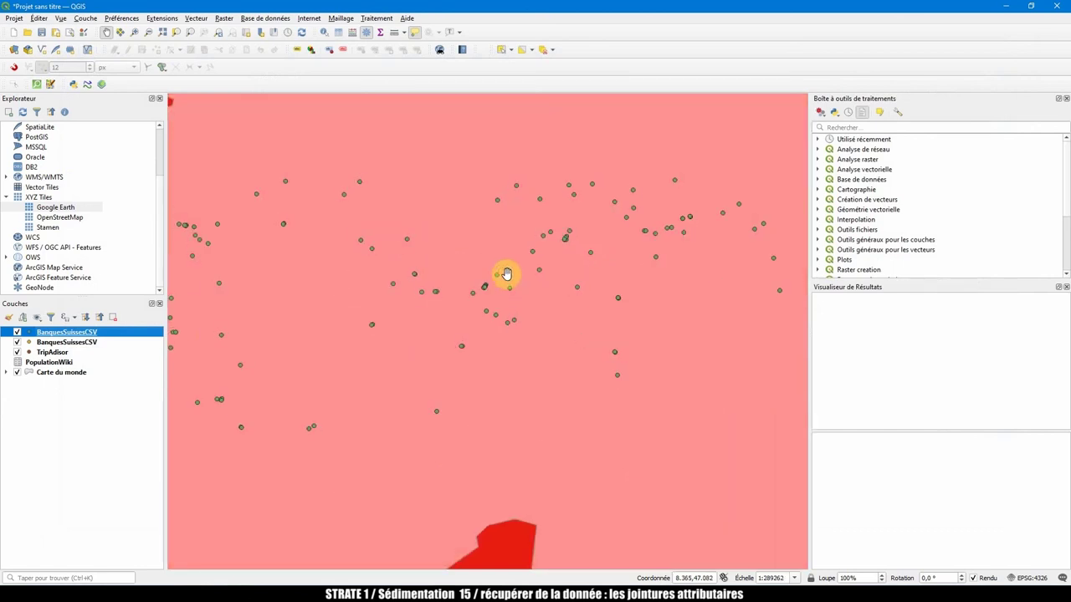
pyautogui.scroll(-1, 506, 274)
pyautogui.scroll(1, 516, 273)
pyautogui.scroll(-1, 517, 278)
pyautogui.scroll(1, 510, 281)
pyautogui.scroll(-1, 505, 297)
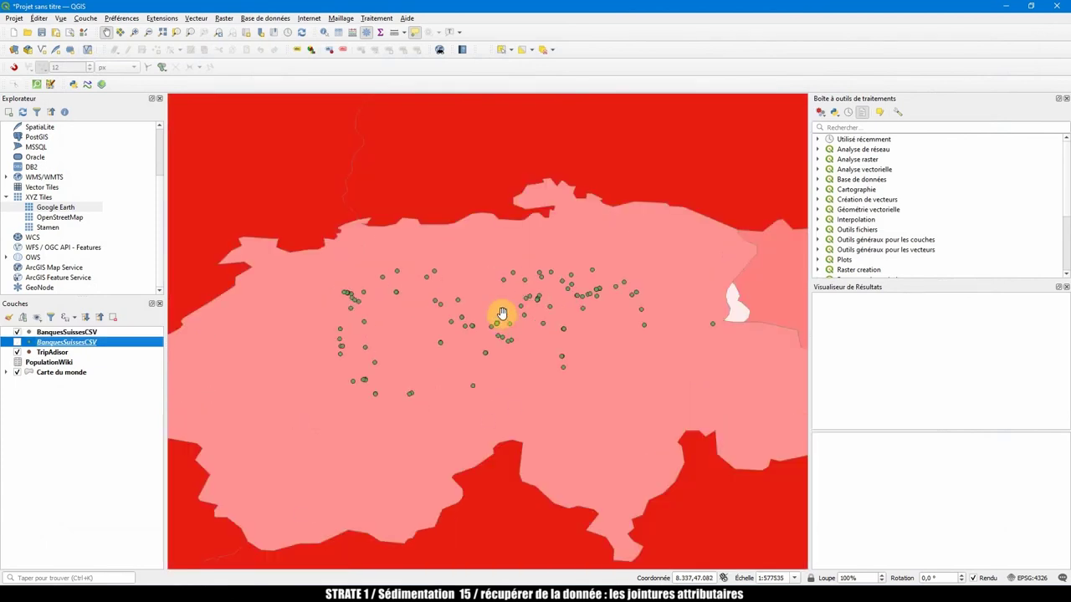